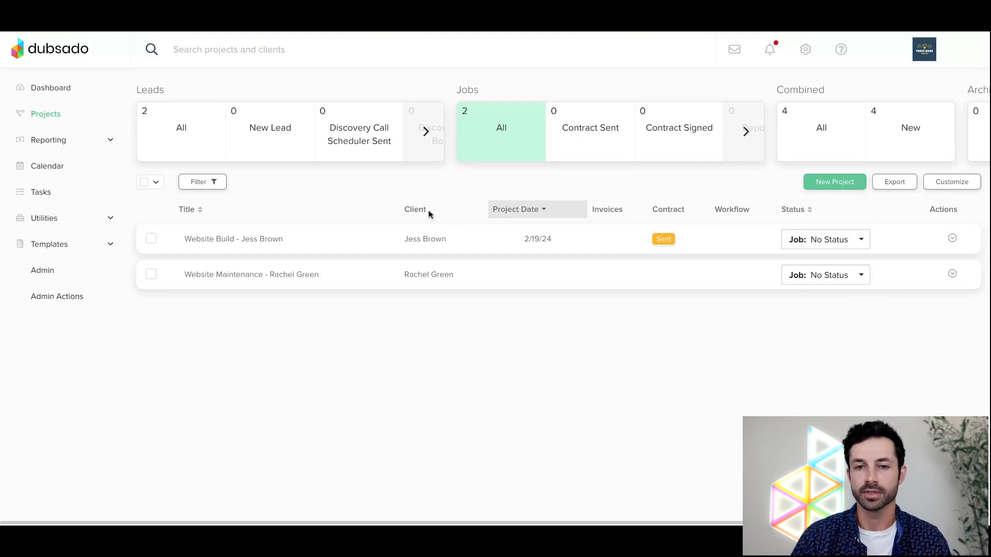
Open the $500.00 invoice dated 9/11/24 from the Website Build project's invoice list and review its line item and payment plan.
click(401, 242)
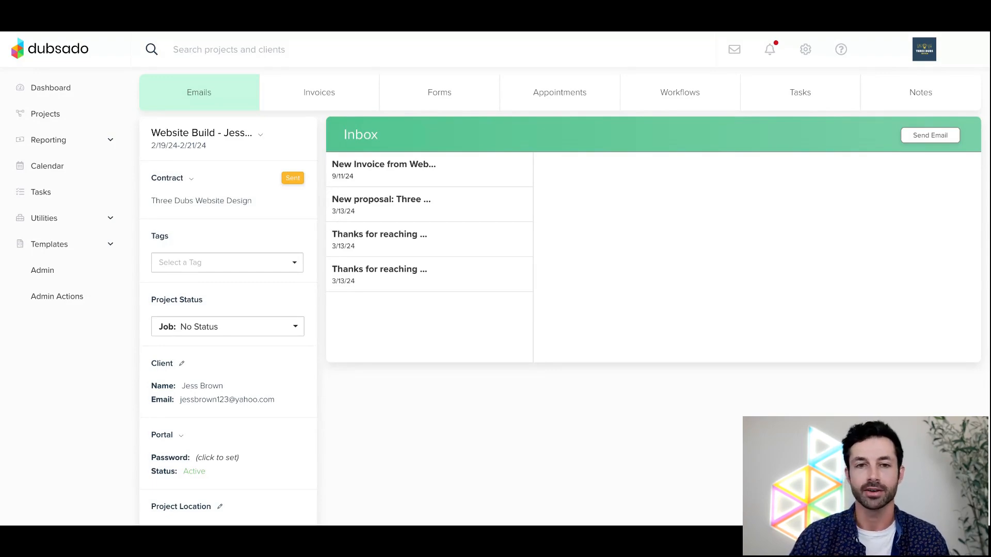
click(308, 96)
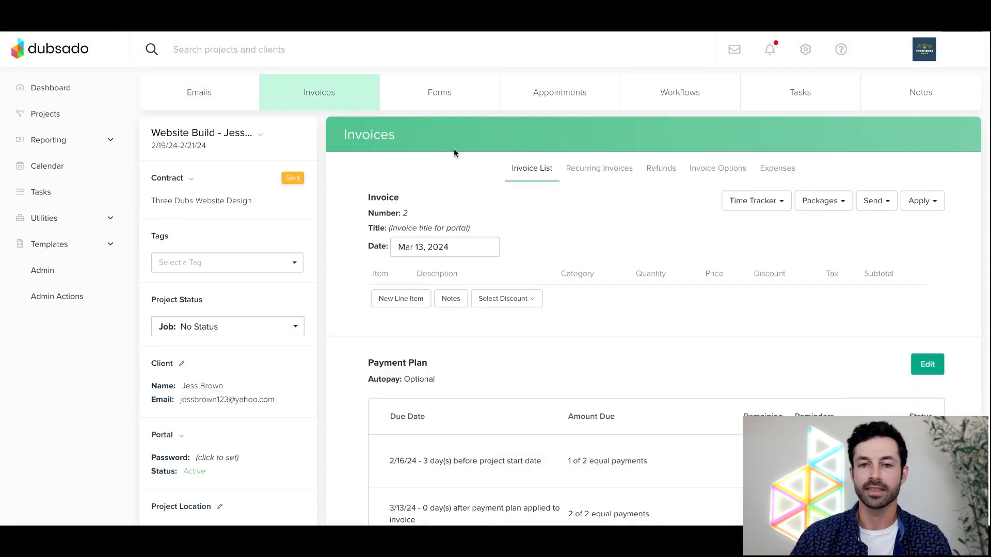
click(533, 174)
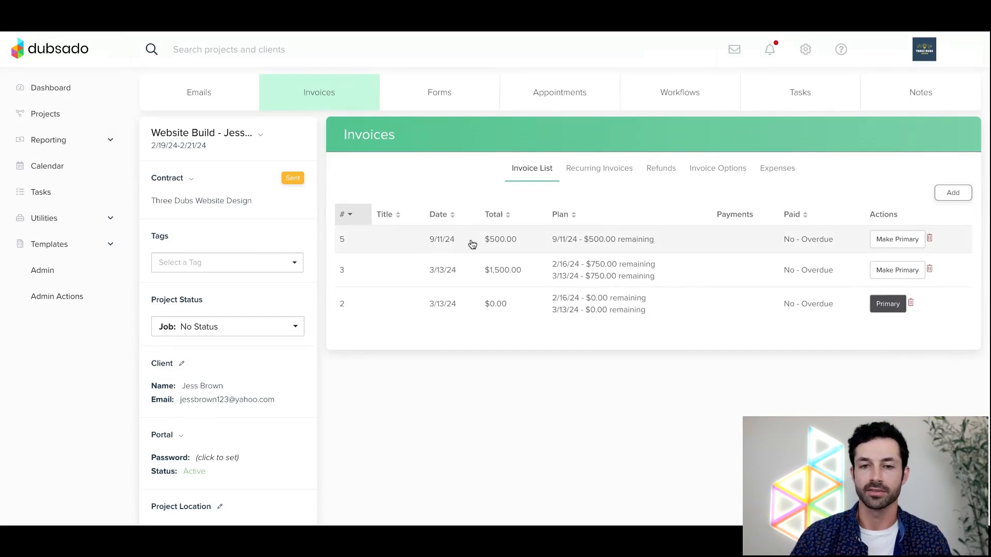
click(538, 242)
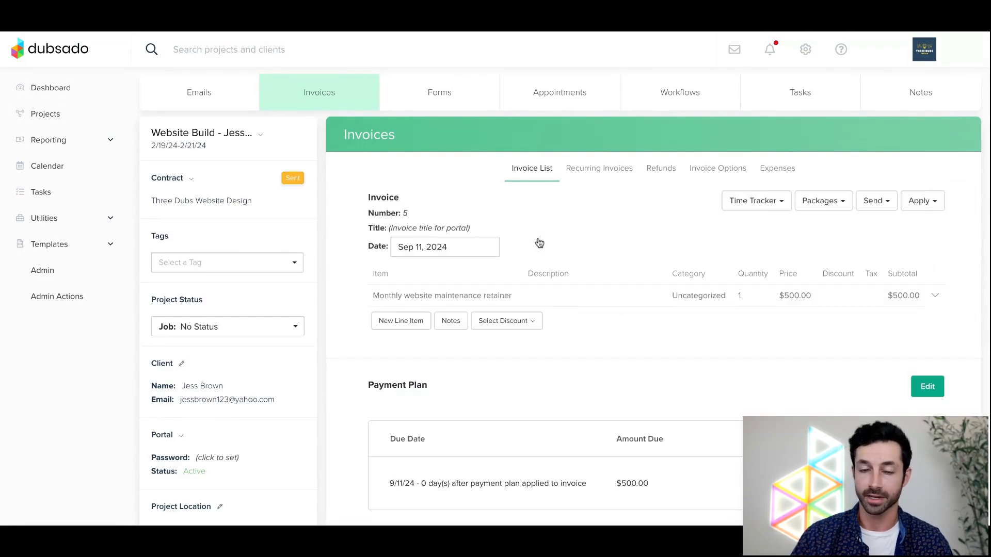
scroll(543, 237, down, 1)
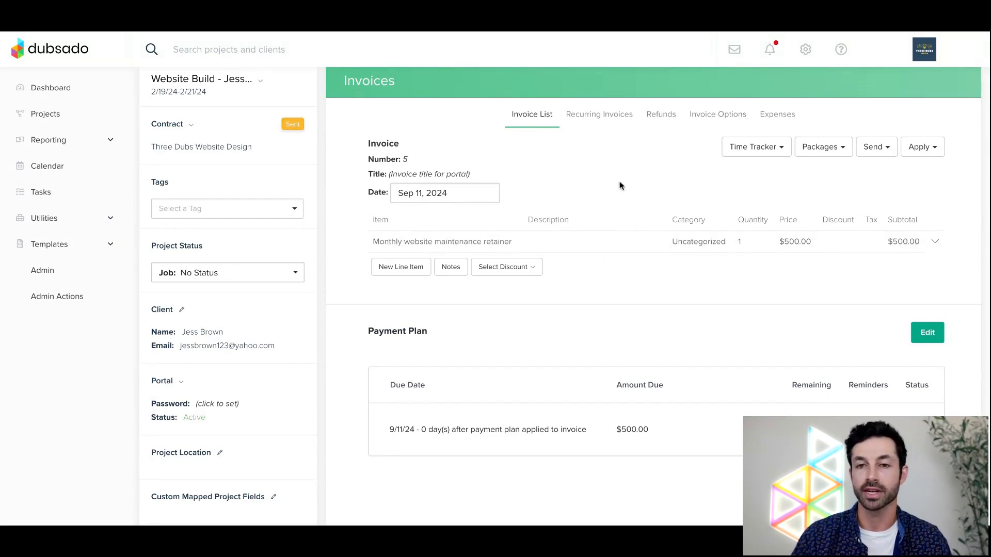
Open the project's recurring invoice that starts 9/11/24 and examine its recurrence schedule, including the sending interval.
click(597, 118)
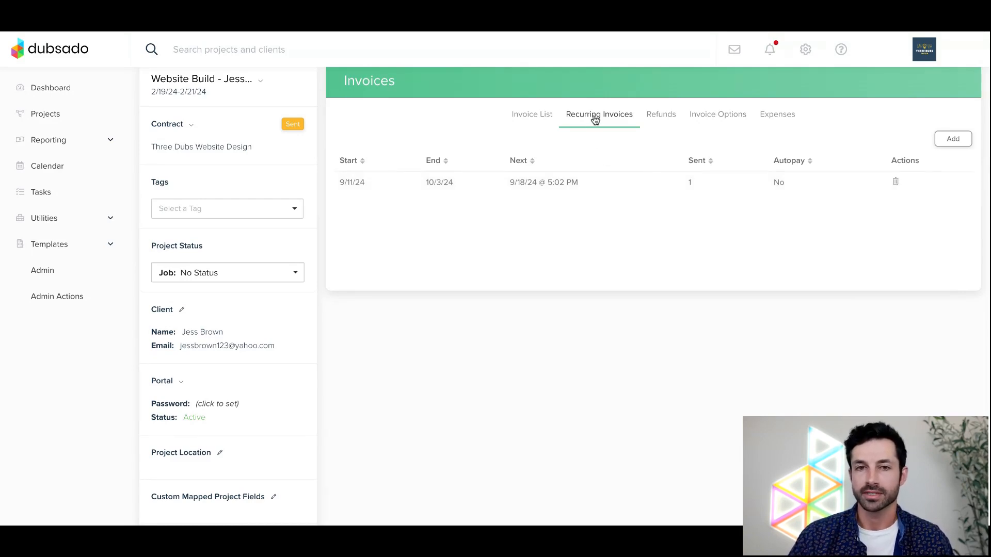
scroll(595, 119, up, 1)
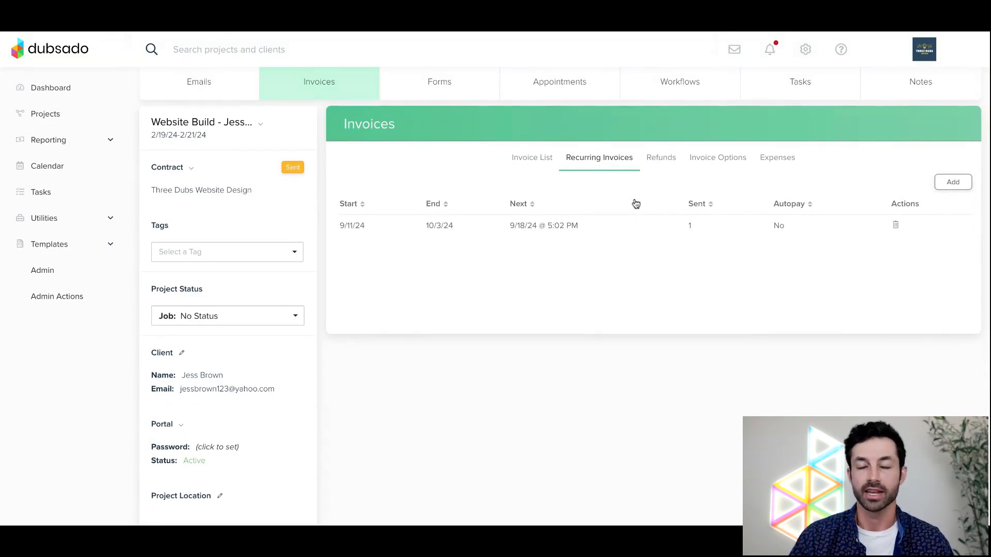
click(595, 228)
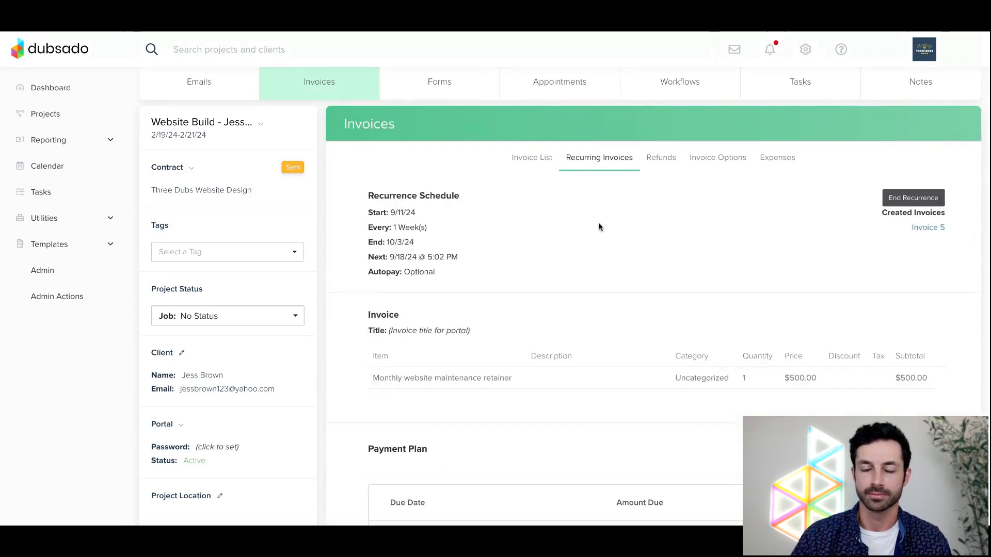
scroll(599, 222, down, 1)
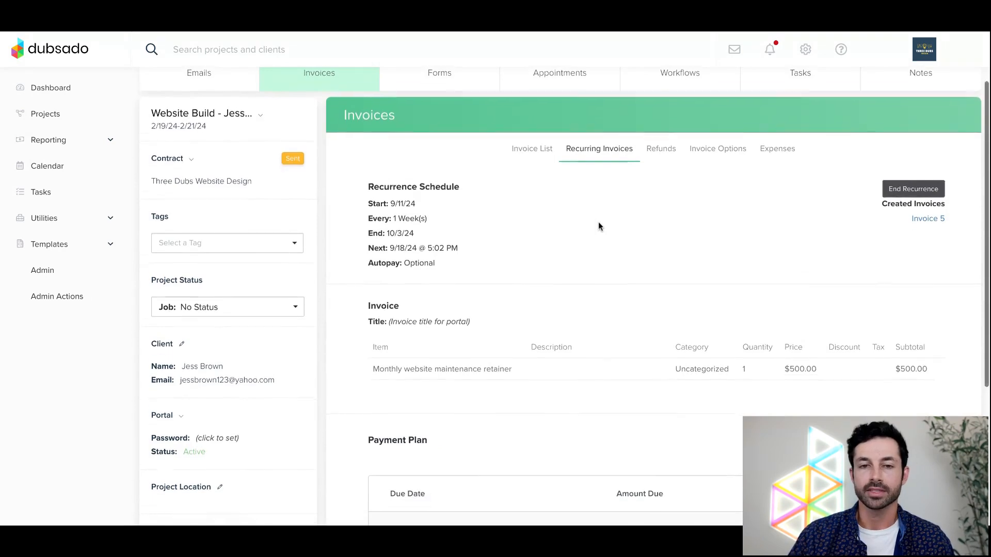
scroll(598, 226, down, 1)
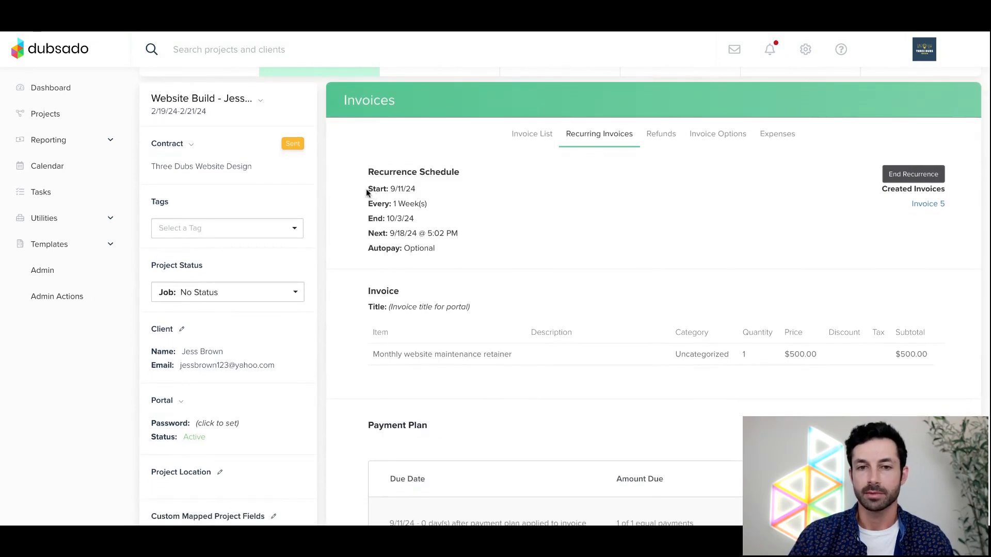
drag(367, 188, 450, 238)
click(509, 207)
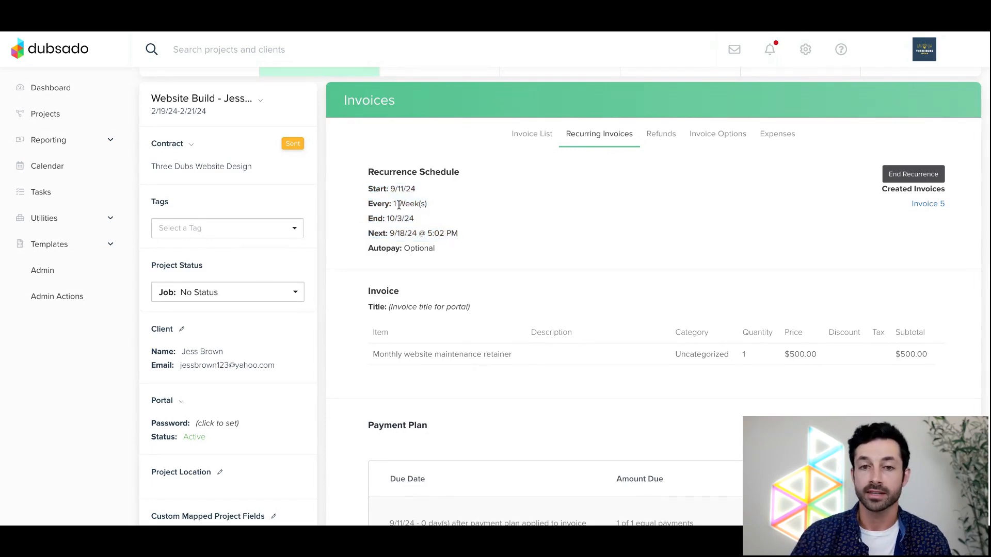
drag(394, 205, 436, 206)
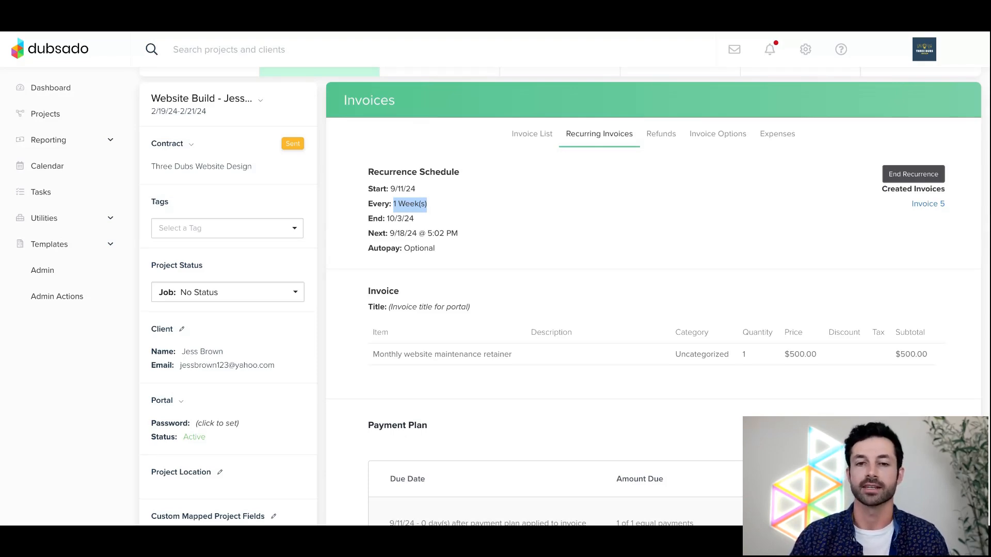
click(430, 208)
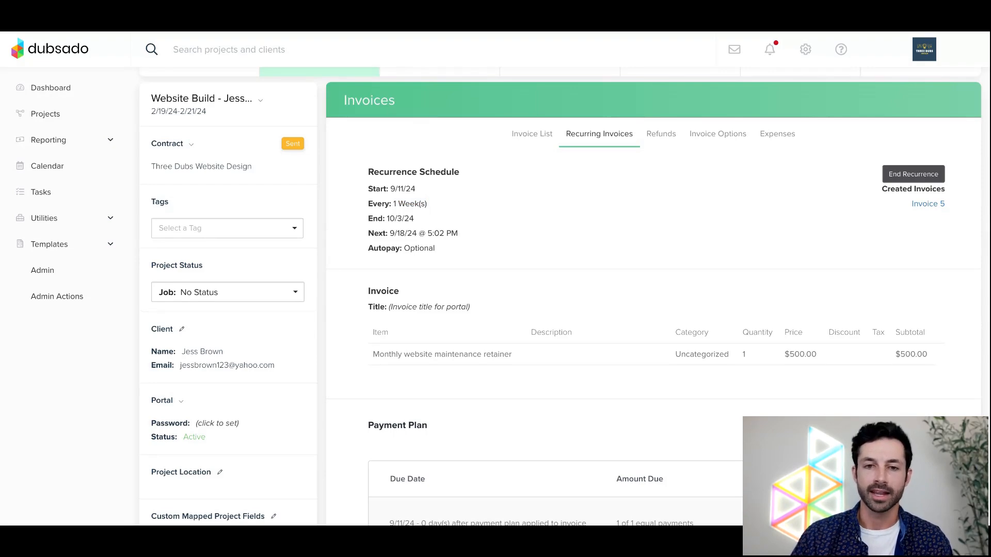
Examine the recurring invoice's line item, payment plan and list of created invoices.
scroll(564, 296, down, 2)
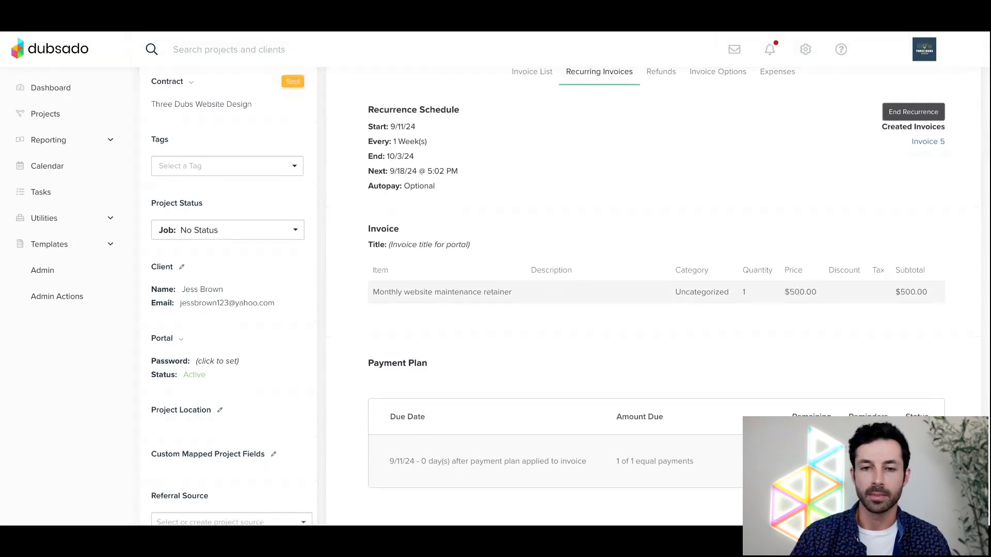
scroll(569, 296, up, 2)
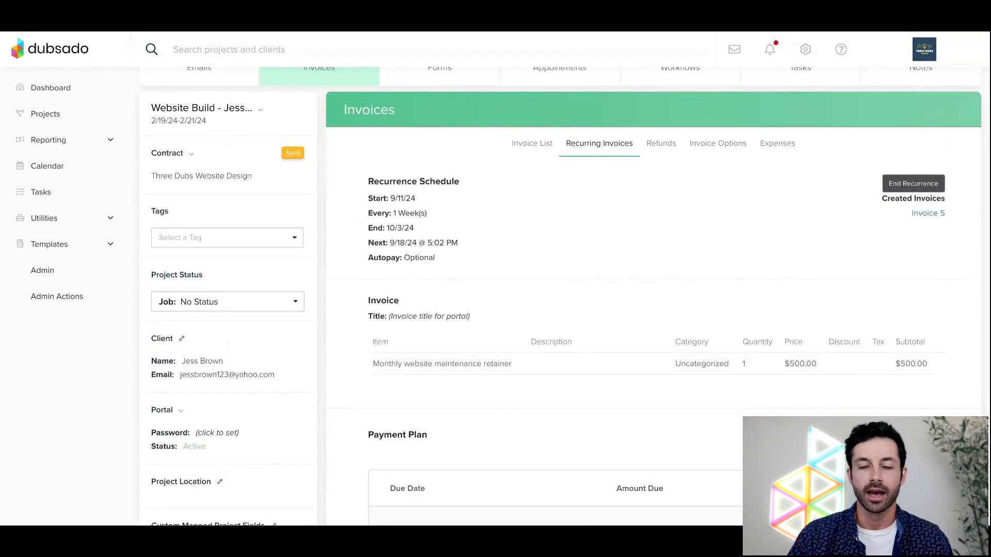
scroll(570, 296, down, 1)
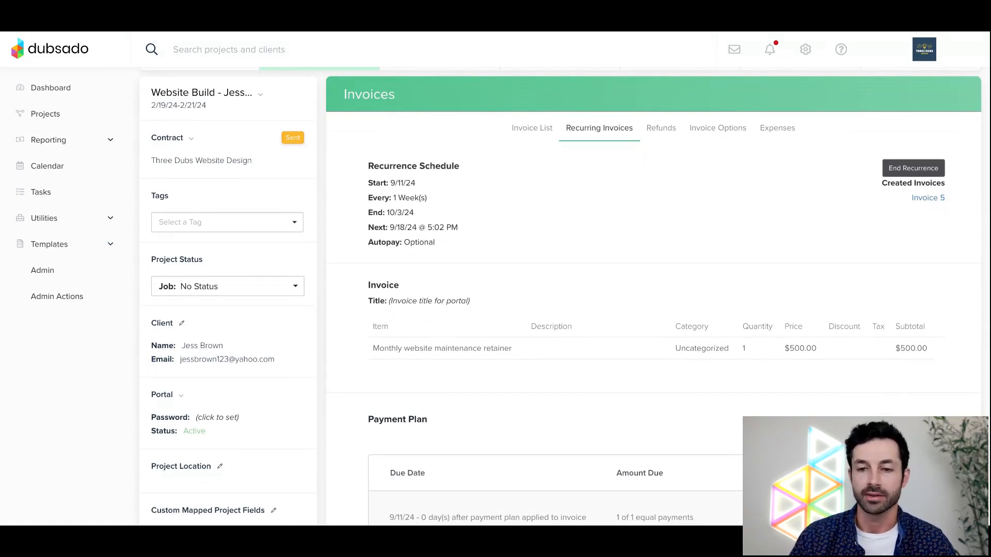
scroll(510, 410, down, 3)
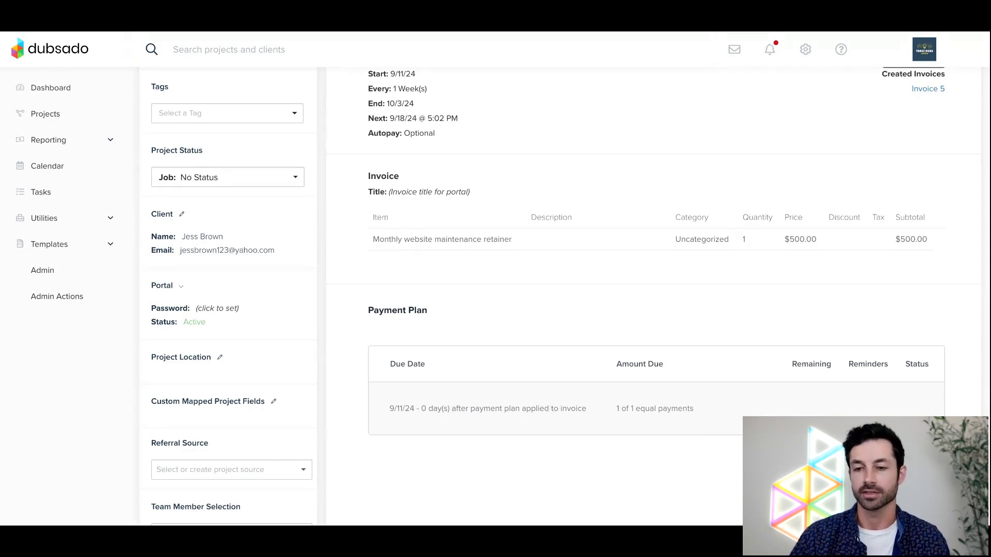
scroll(569, 297, up, 2)
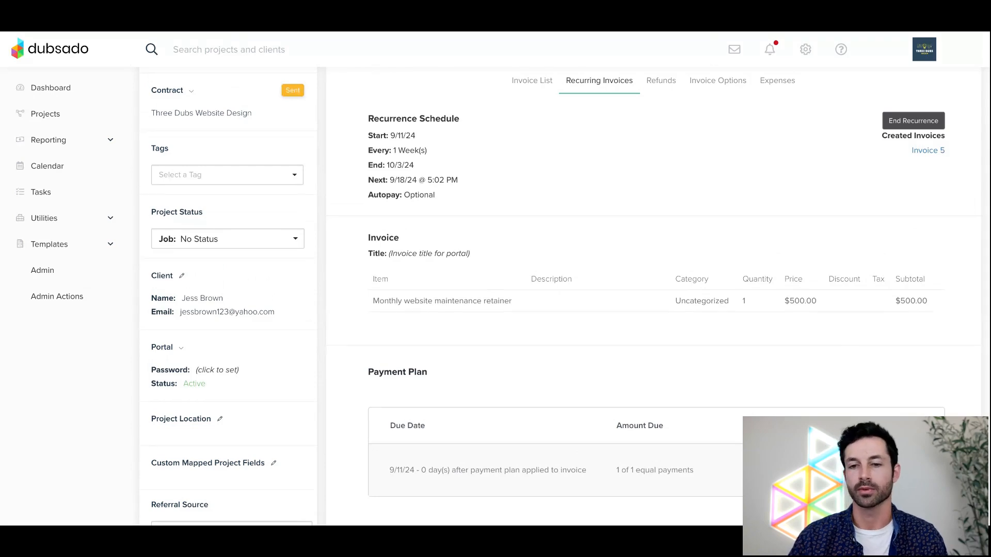
scroll(571, 391, up, 1)
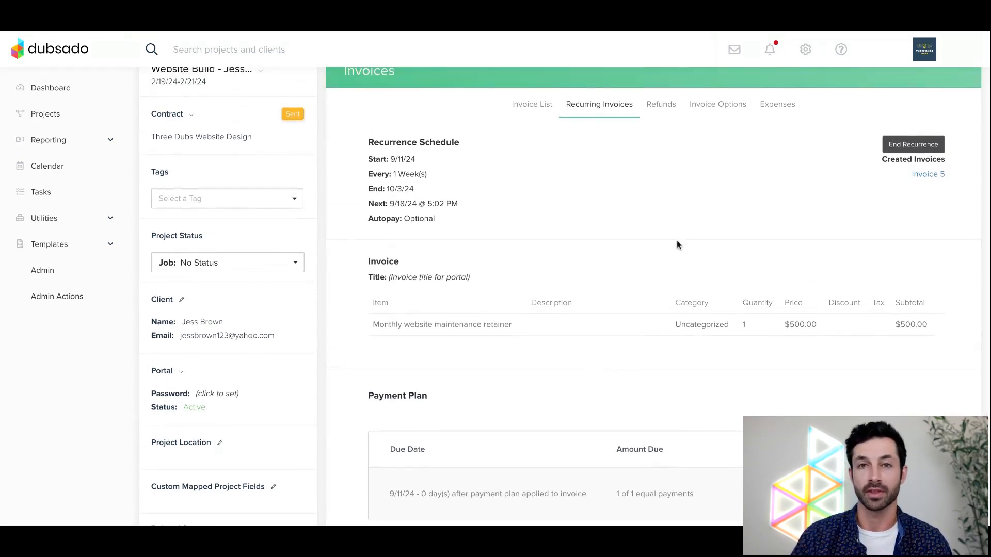
scroll(695, 237, down, 3)
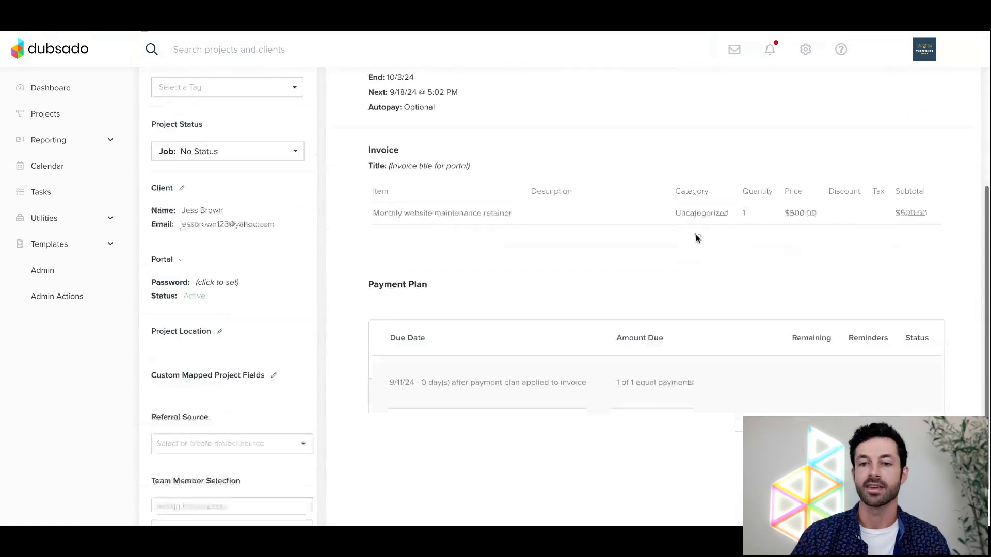
scroll(909, 234, up, 2)
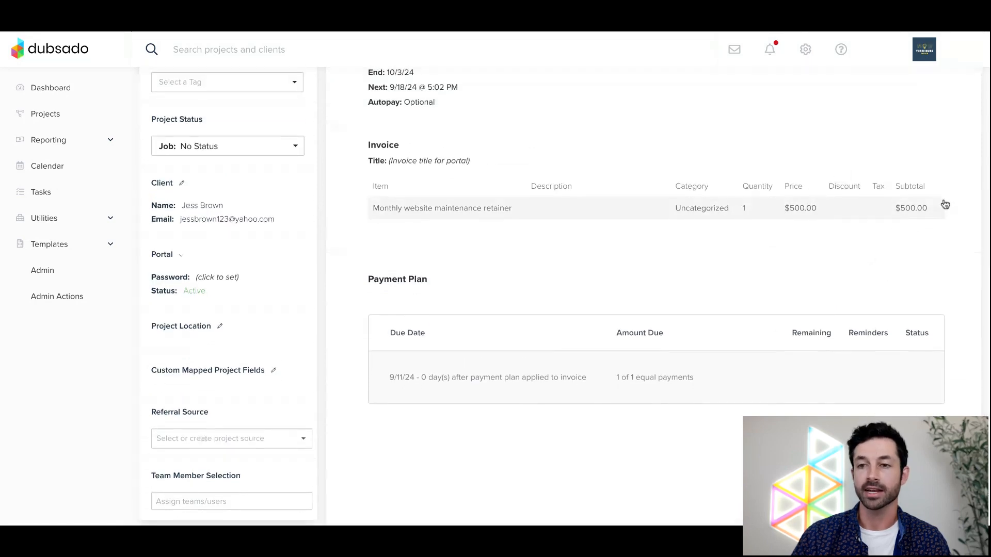
scroll(762, 268, up, 1)
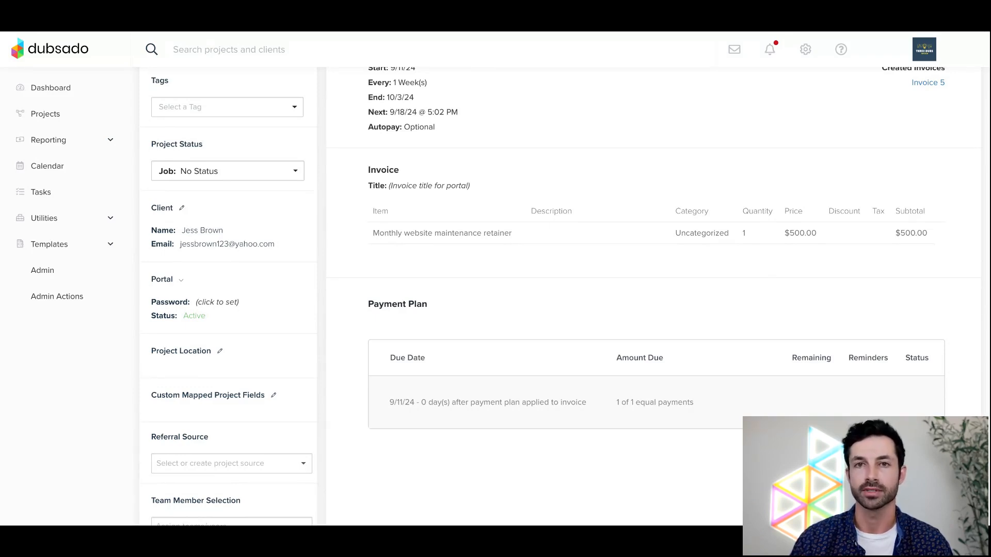
scroll(898, 190, up, 3)
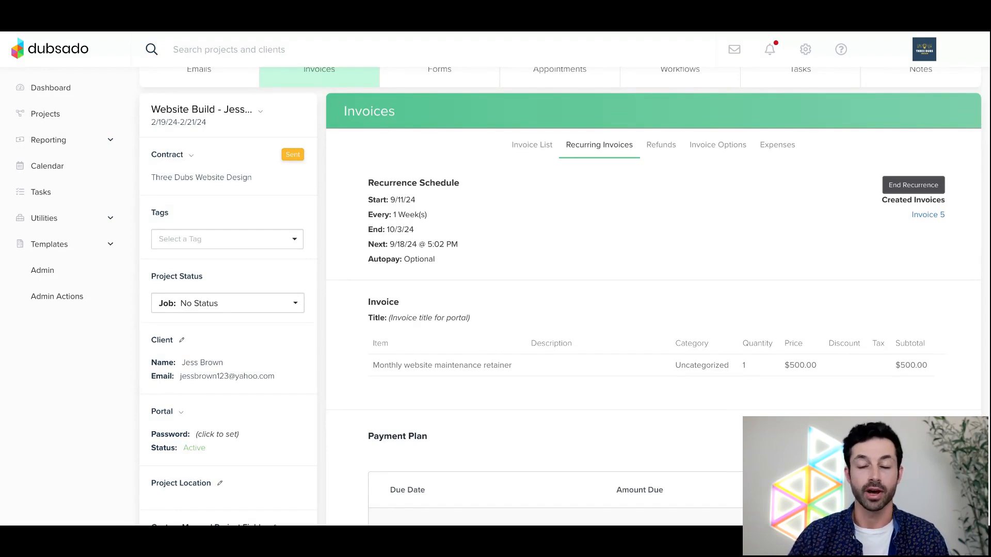
scroll(841, 261, down, 2)
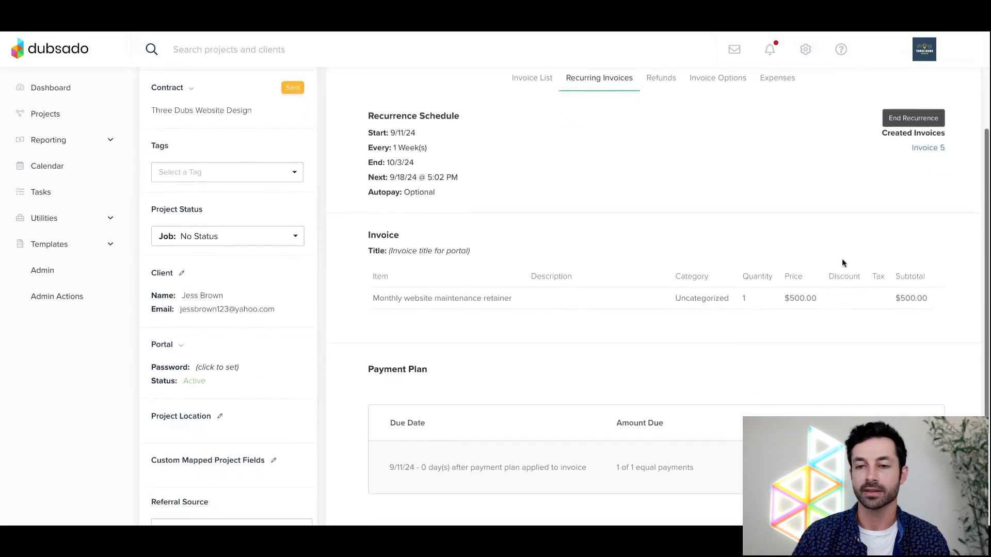
scroll(745, 350, up, 1)
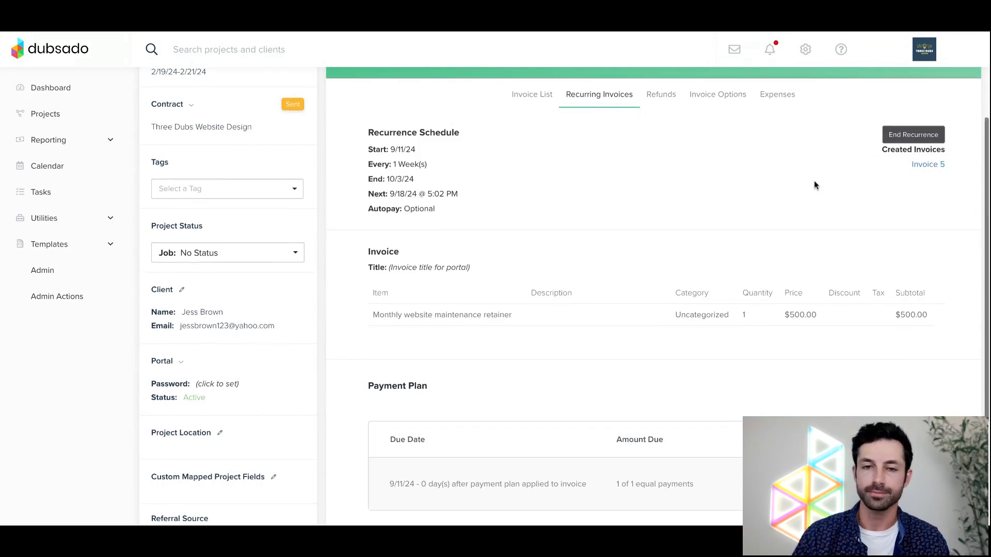
scroll(815, 185, up, 1)
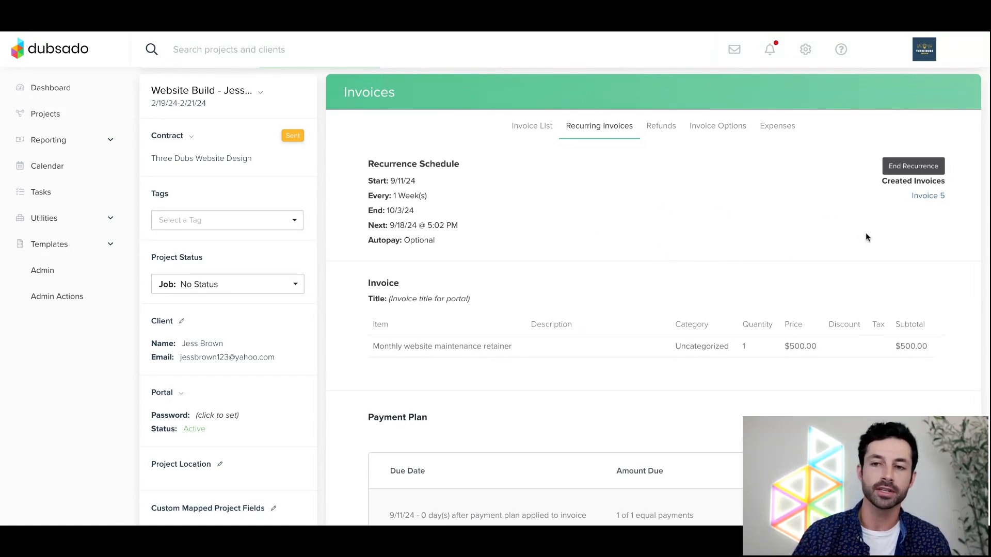
Open Invoice 5 from the recurring invoice's created invoices.
click(927, 197)
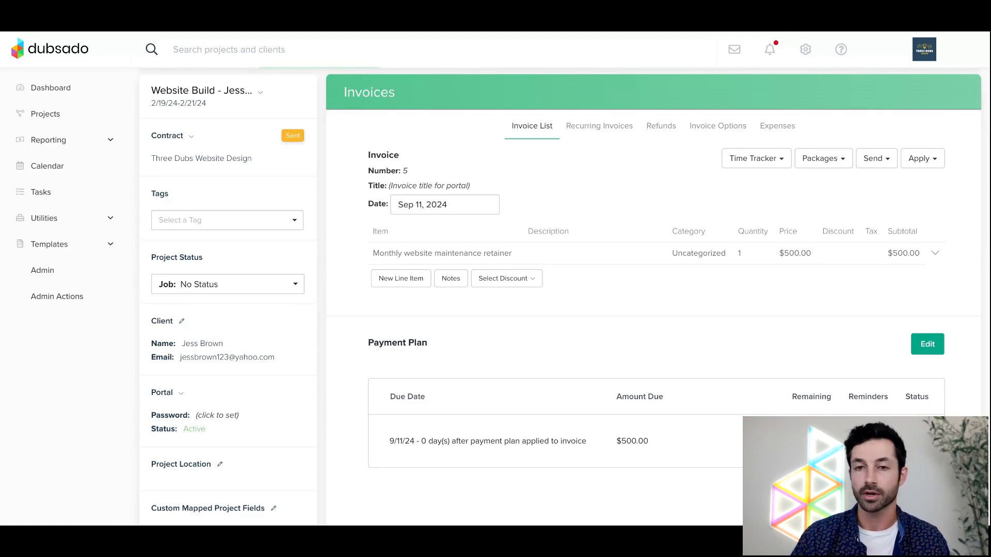
scroll(680, 289, up, 1)
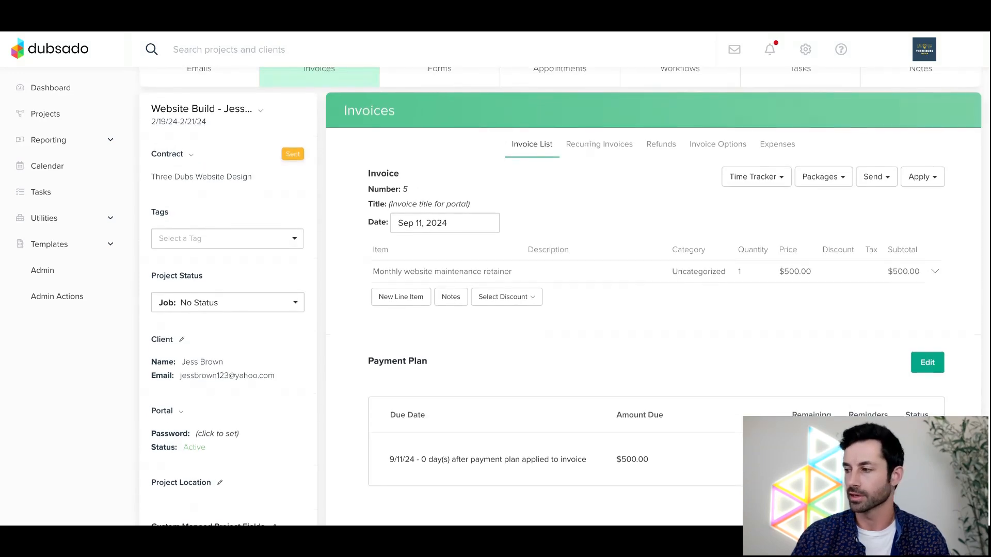
Return to the project's recurring invoices, check the client name, and add a new recurring invoice.
click(591, 158)
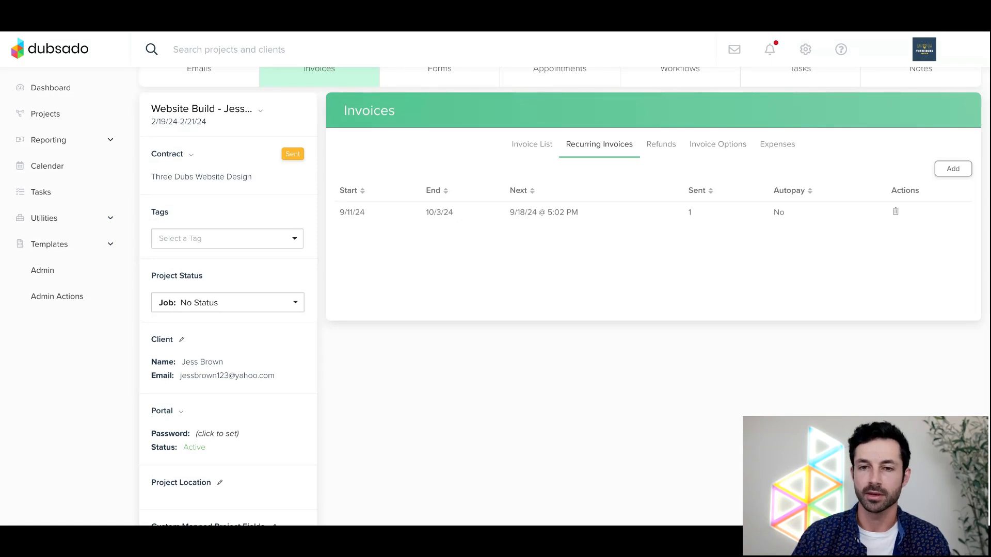
scroll(591, 186, up, 1)
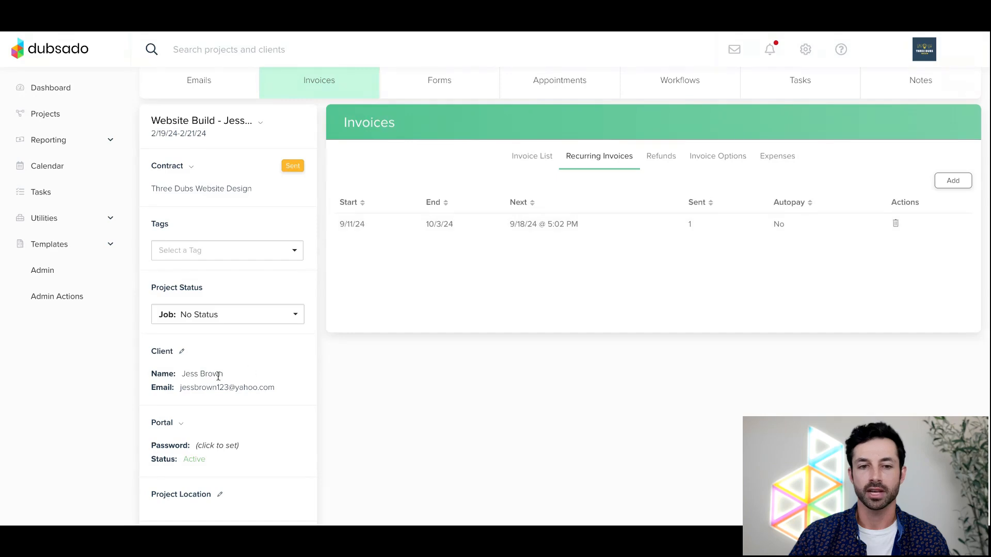
drag(183, 374, 290, 369)
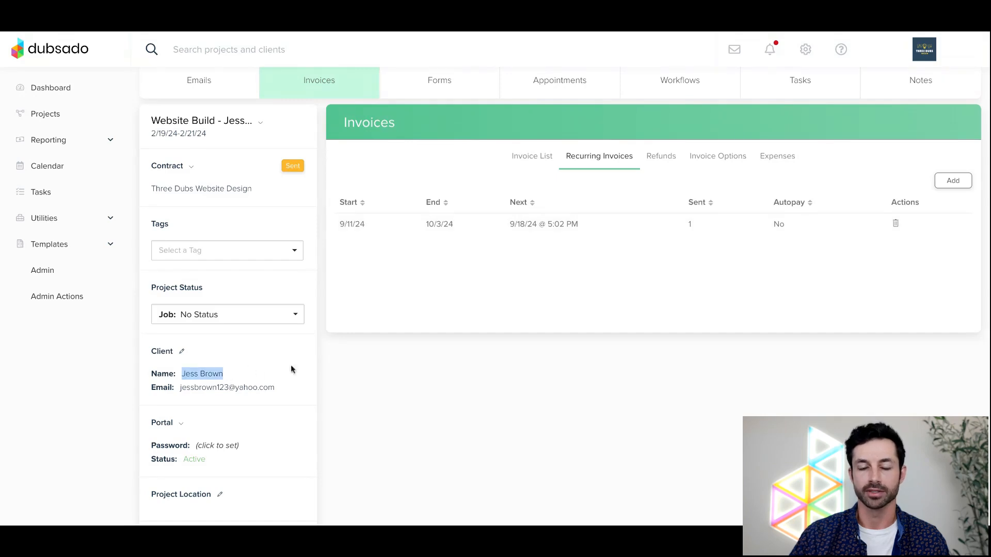
click(383, 315)
scroll(415, 316, up, 1)
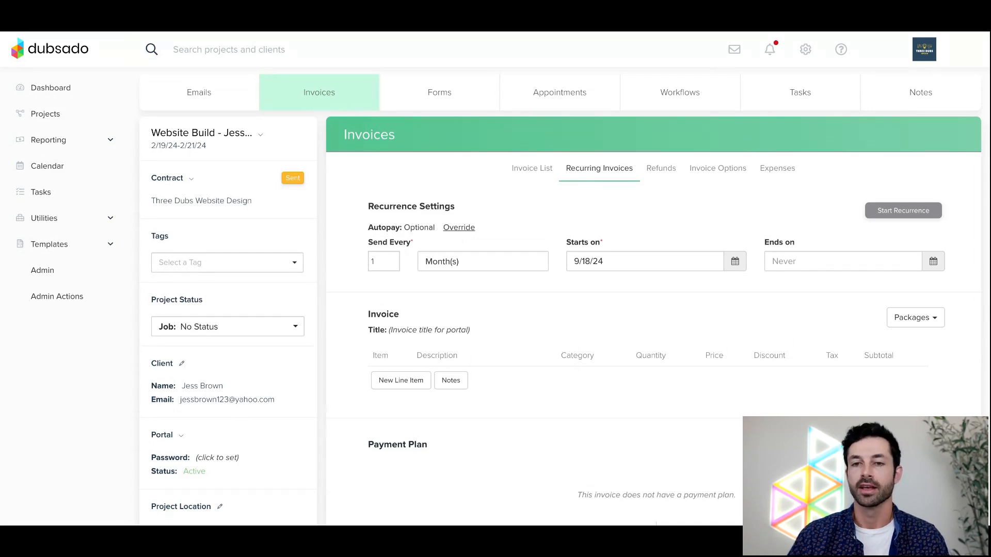
scroll(653, 335, down, 1)
scroll(653, 335, up, 1)
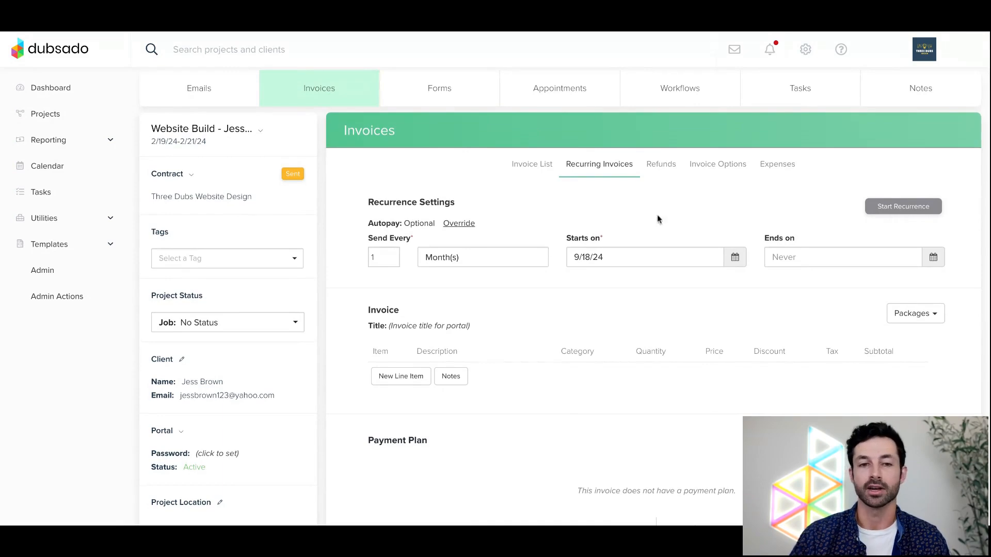
click(73, 245)
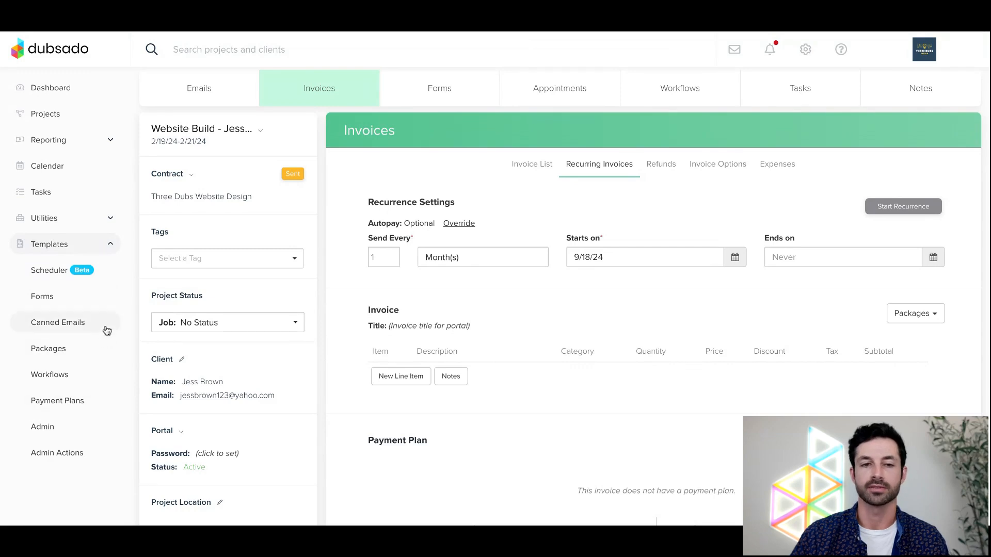
click(64, 247)
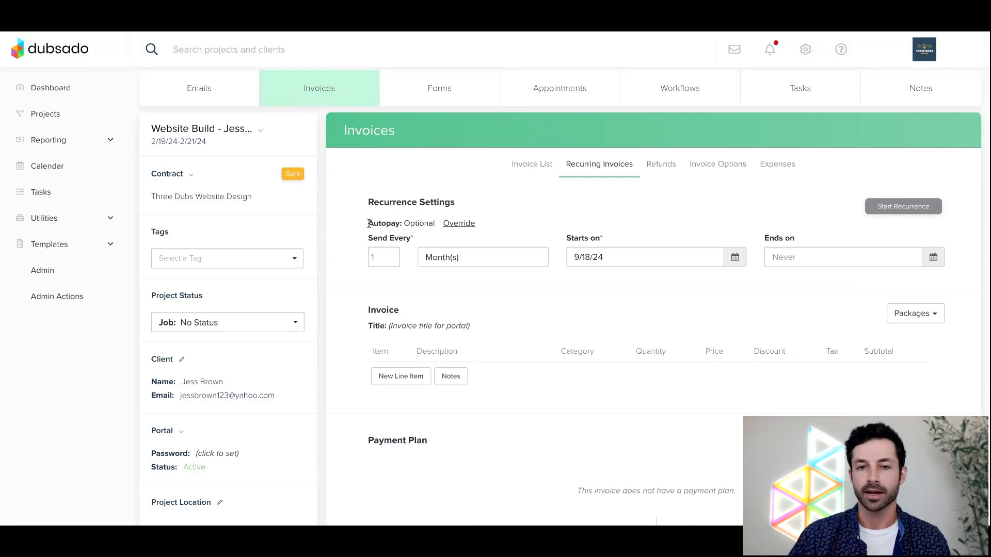
Examine the autopay setting, the sending interval and the start date in the new invoice's recurrence settings.
drag(368, 223, 435, 223)
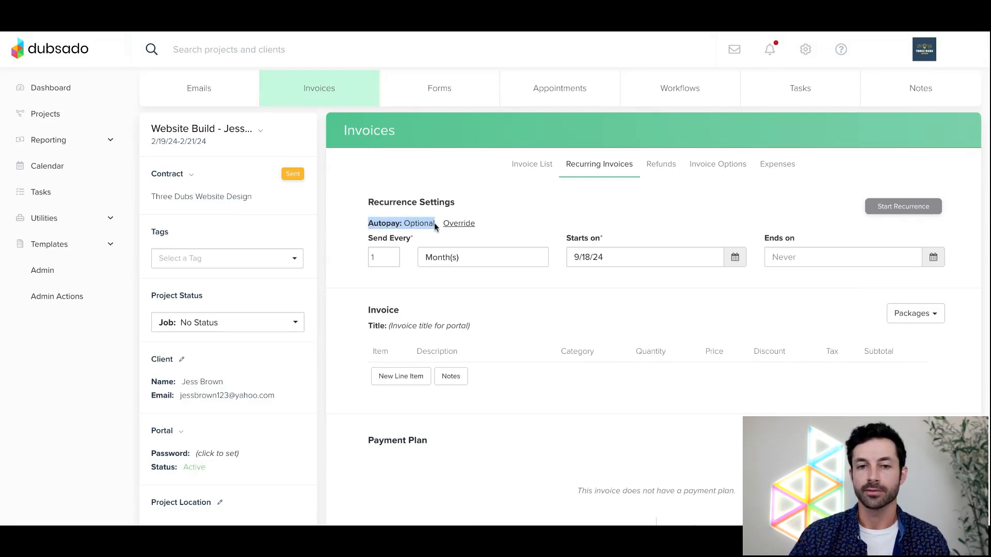
click(410, 220)
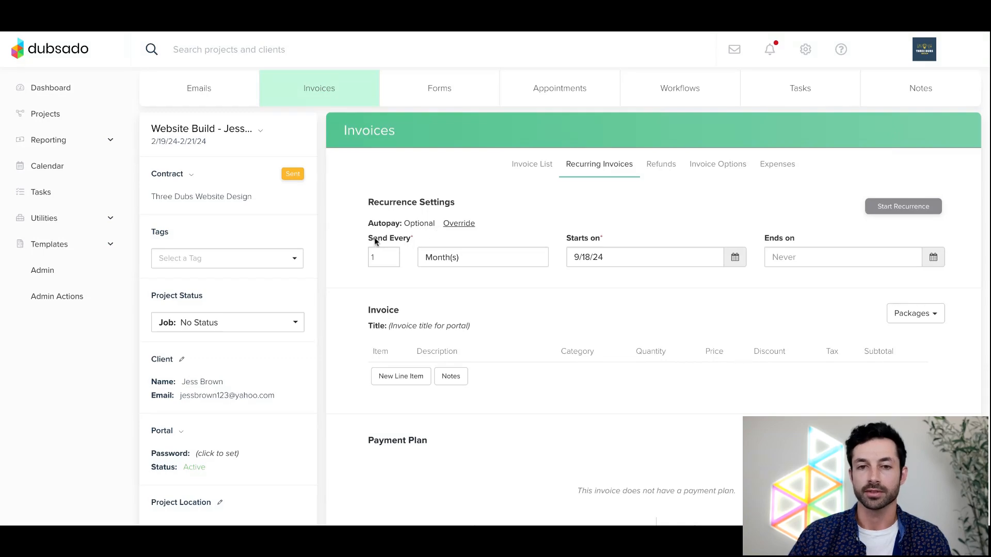
drag(368, 238, 424, 238)
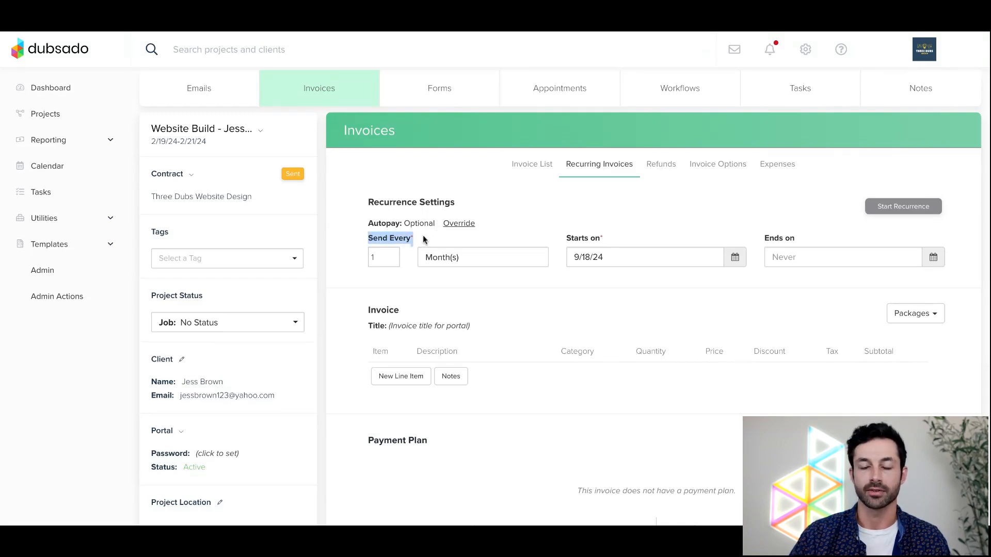
click(503, 206)
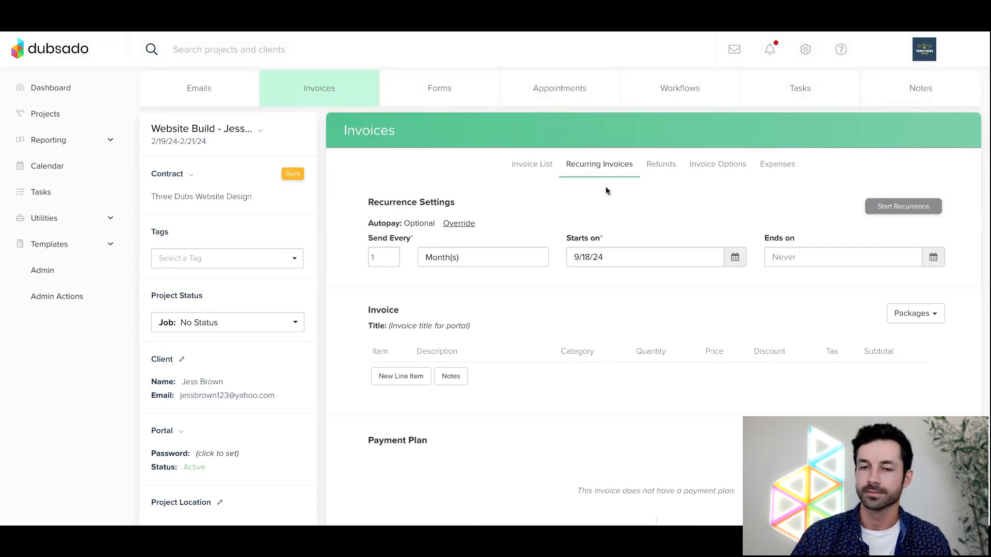
scroll(599, 206, down, 1)
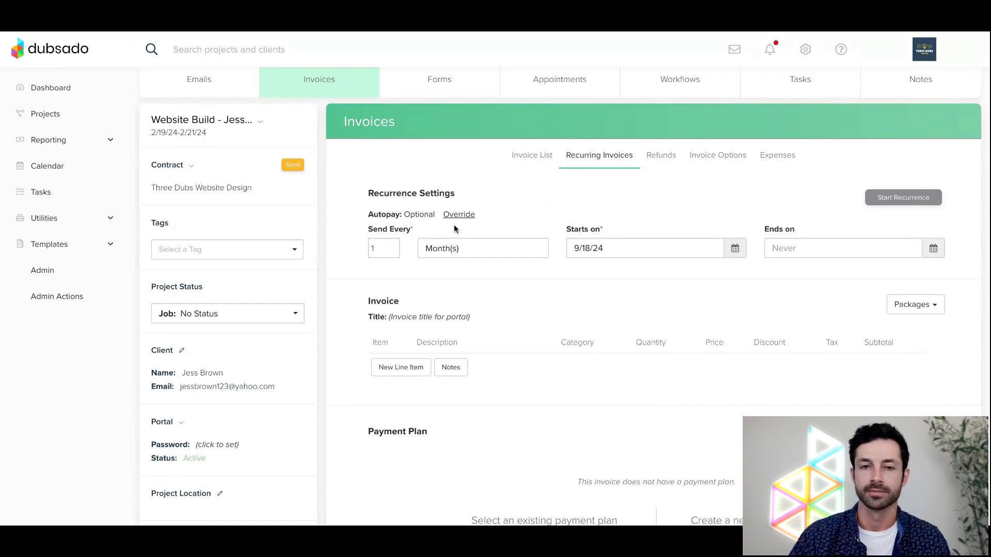
click(382, 249)
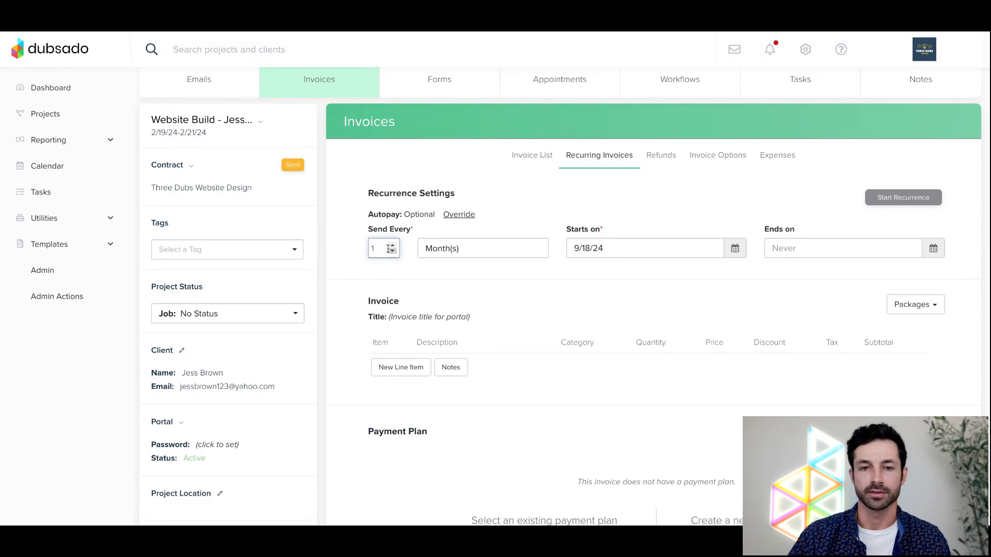
click(441, 250)
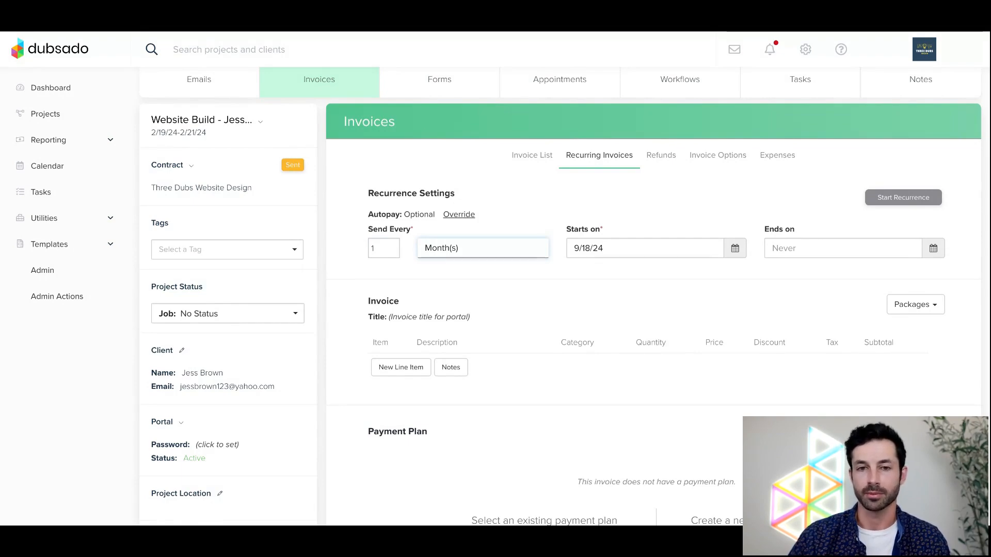
click(384, 250)
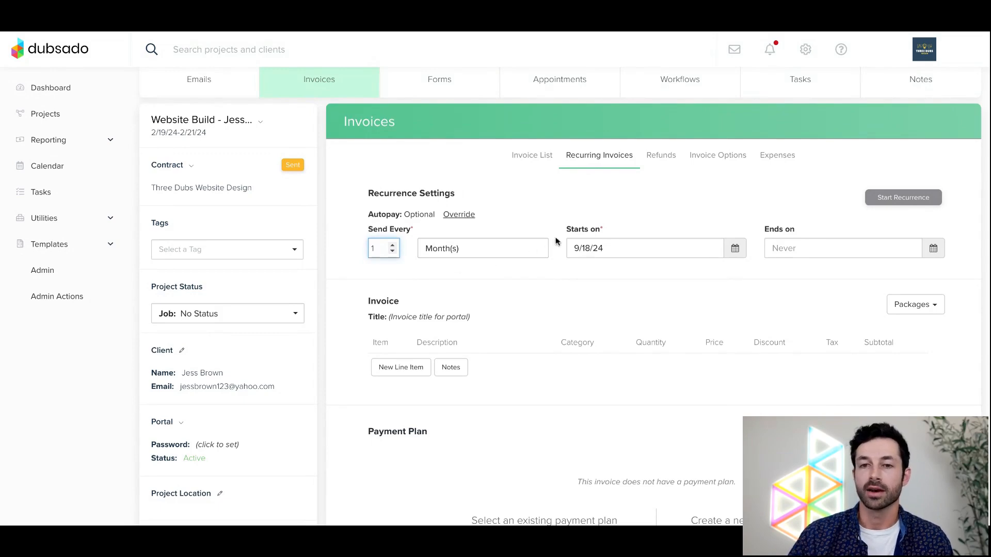
drag(558, 241, 606, 230)
click(618, 207)
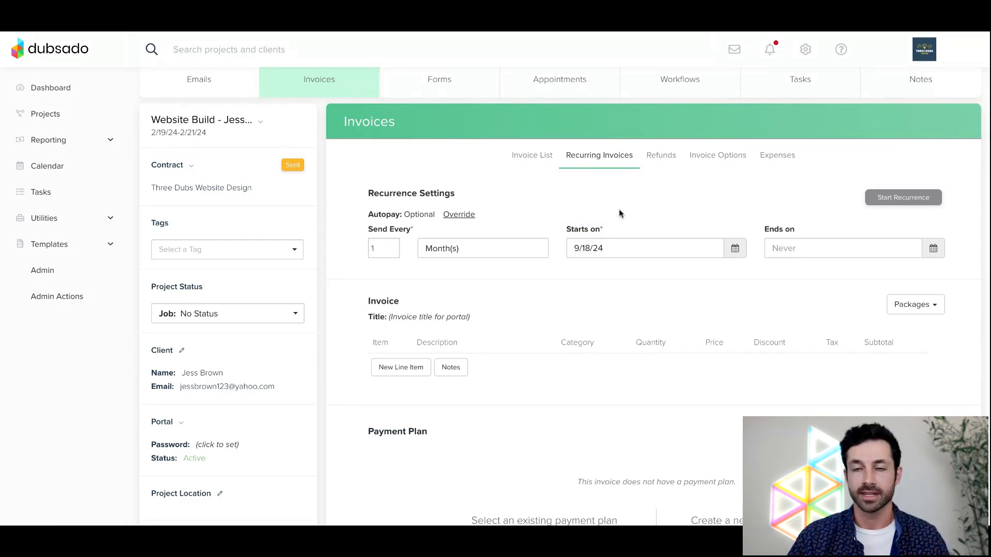
Try start dates of 10/1/24 and 10/31/24 for the recurring invoice.
click(734, 250)
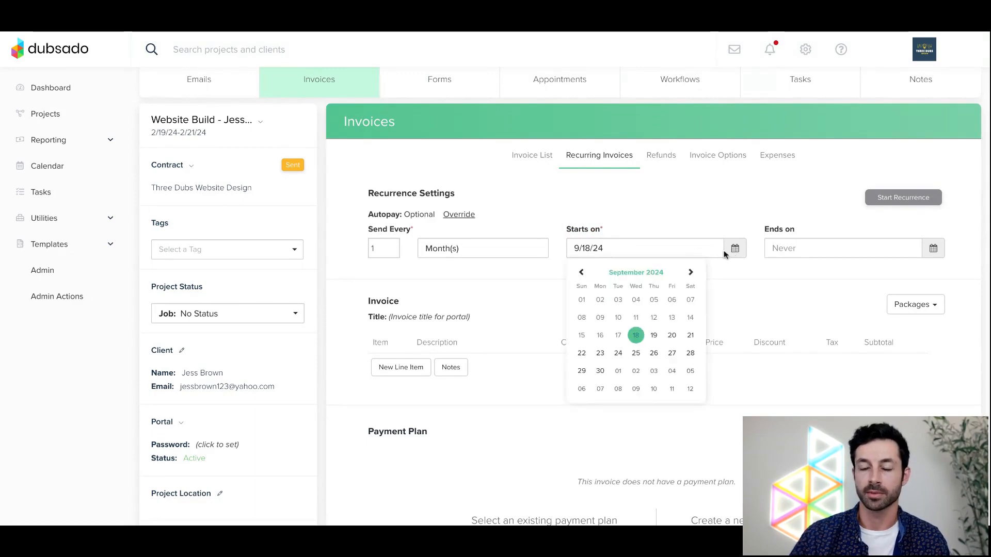
click(690, 273)
click(617, 299)
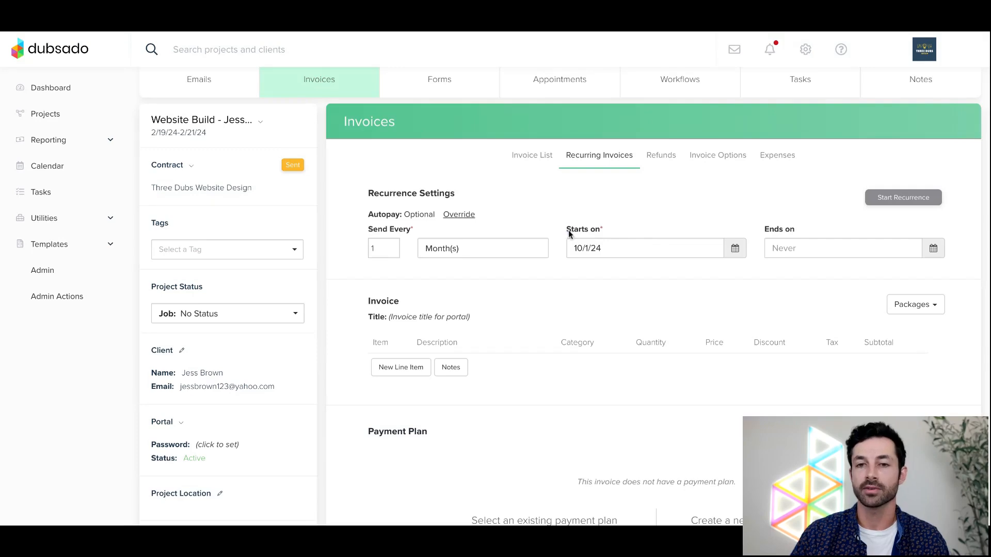
click(634, 205)
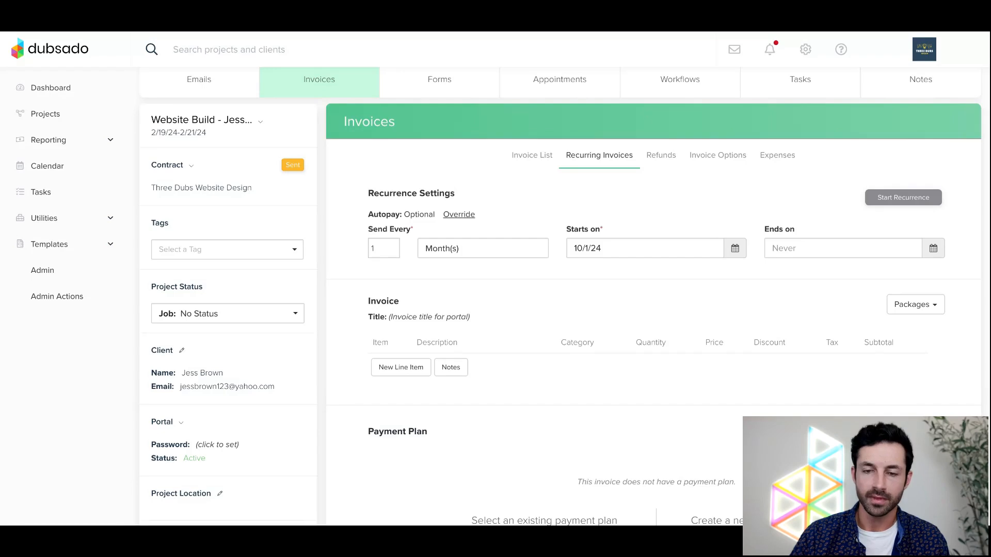
click(732, 249)
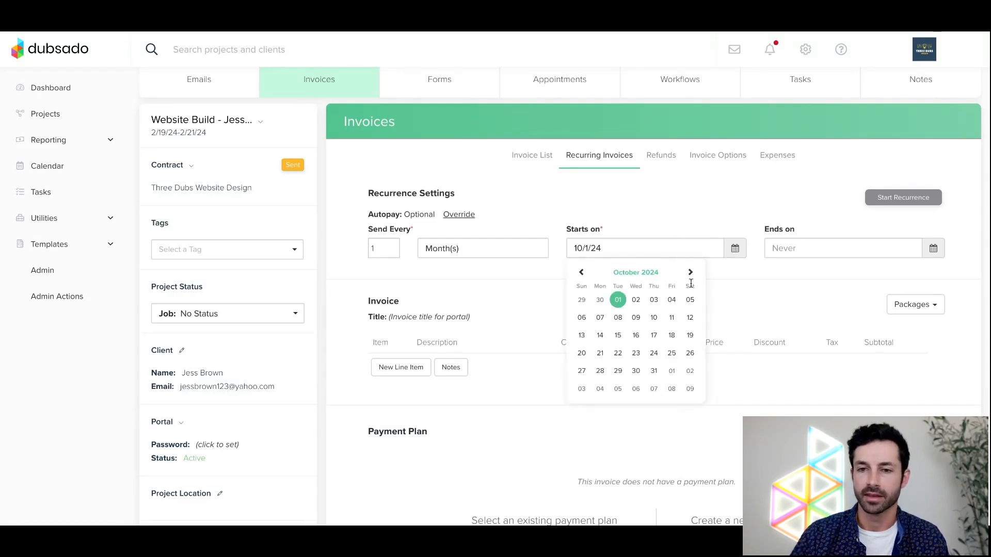
click(653, 371)
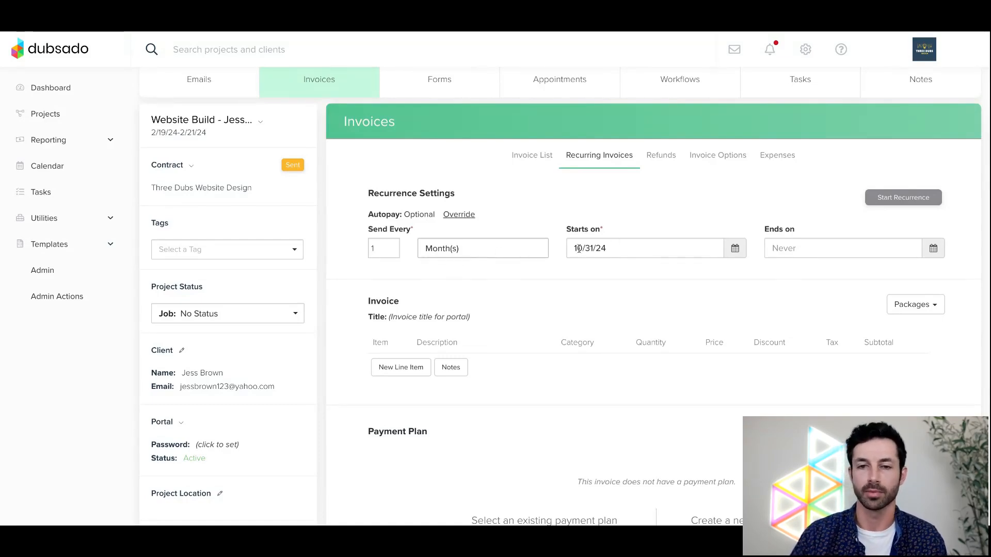
Set the recurring invoice's start date to 9/18/24.
click(716, 253)
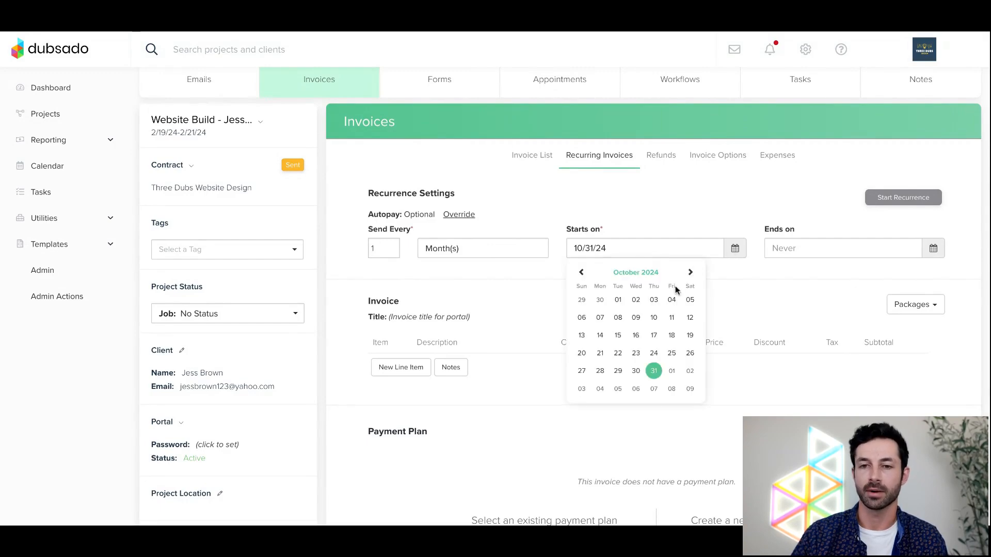
click(581, 273)
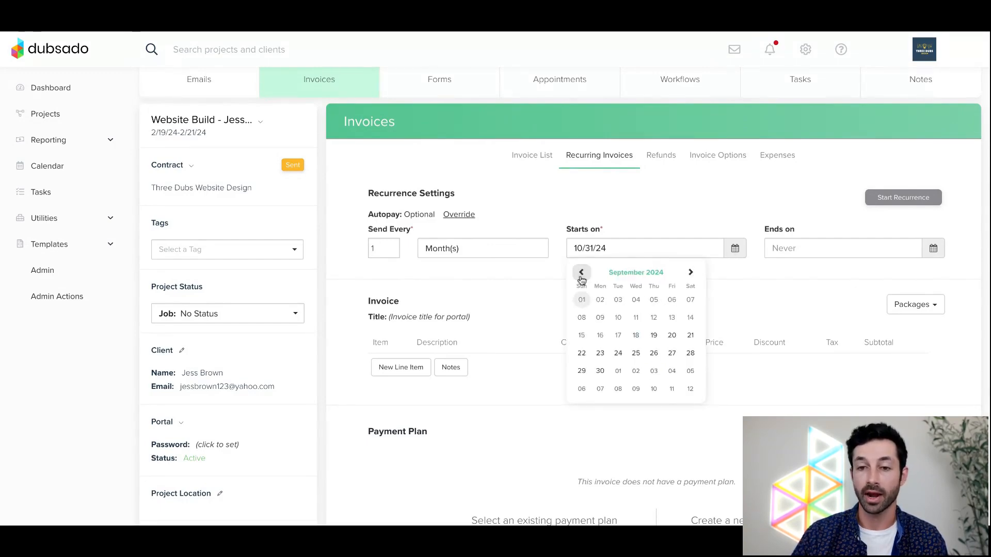
click(638, 335)
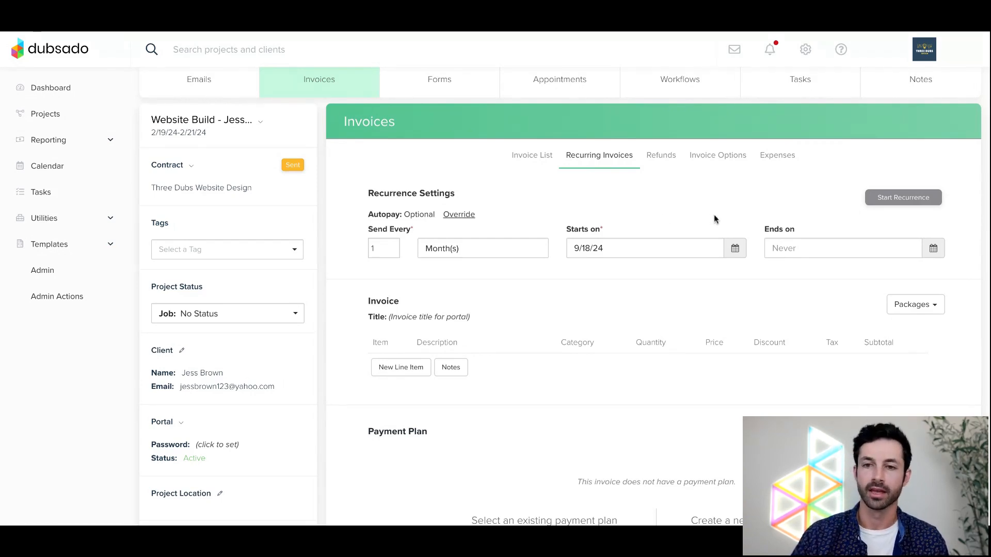
click(768, 203)
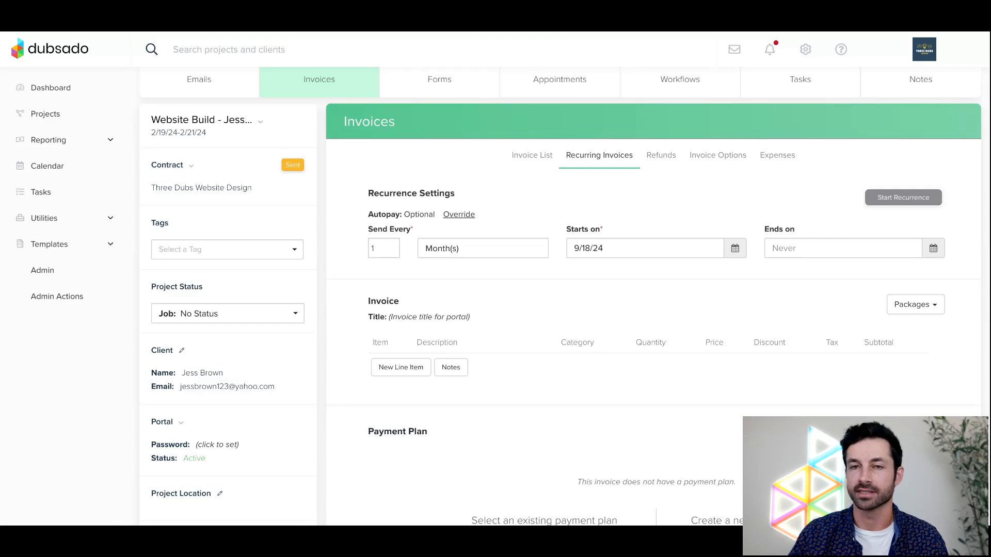
Set the recurring invoice's end date to 3/19/25 and check the chosen date.
click(846, 248)
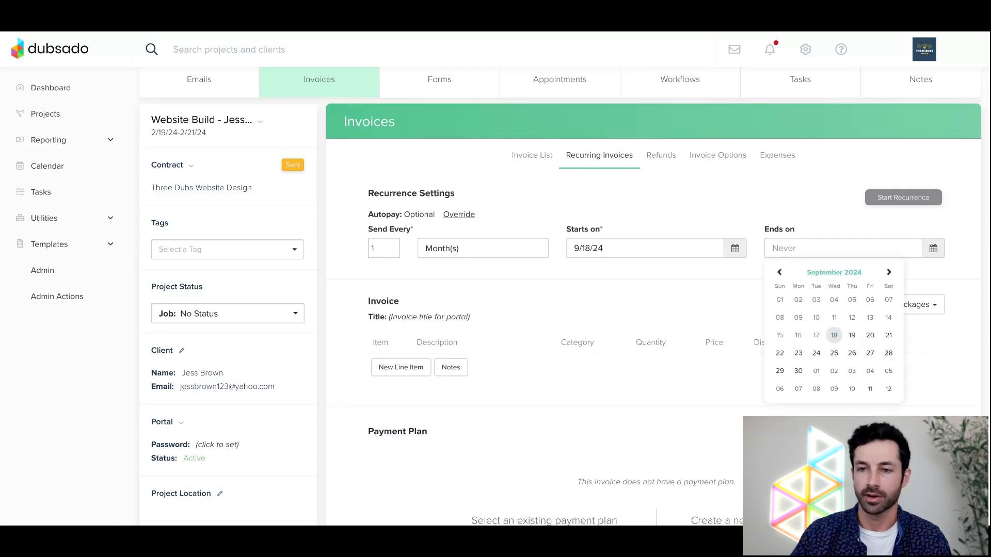
click(888, 273)
click(888, 272)
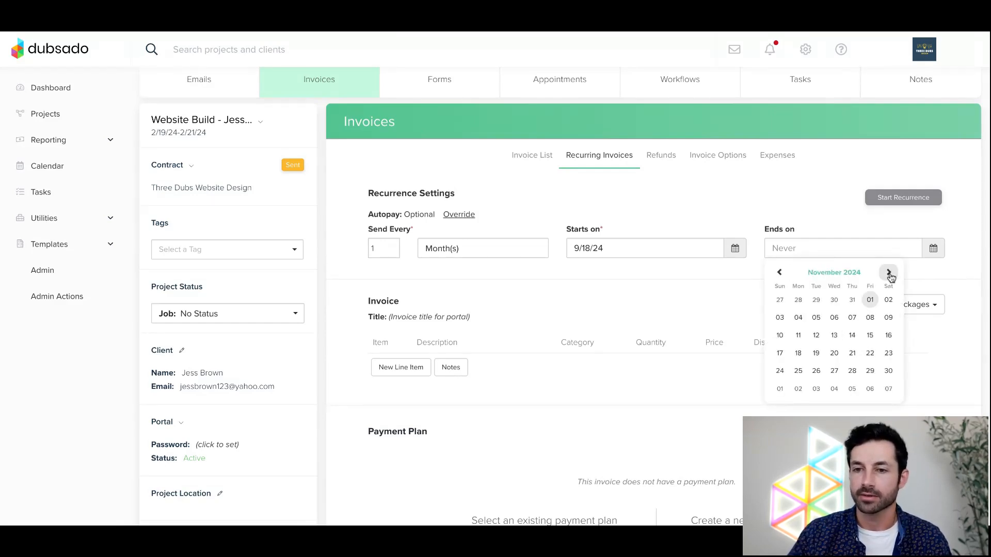
click(889, 272)
click(889, 273)
click(889, 273)
click(889, 272)
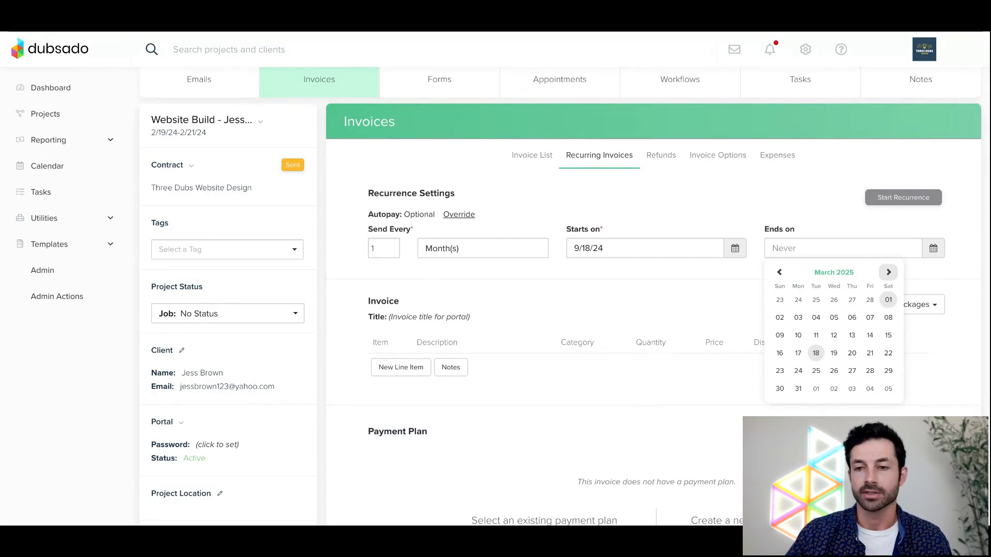
click(834, 355)
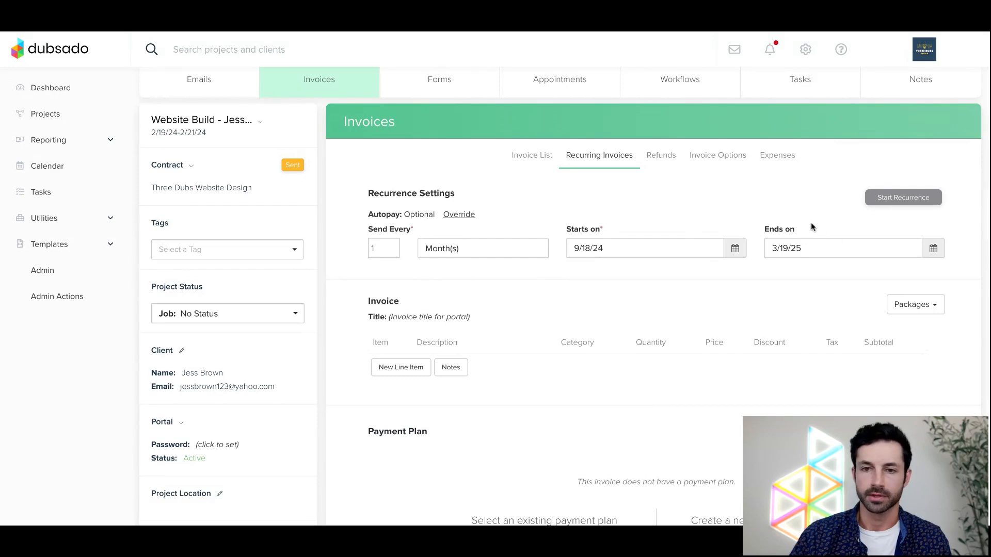
click(934, 248)
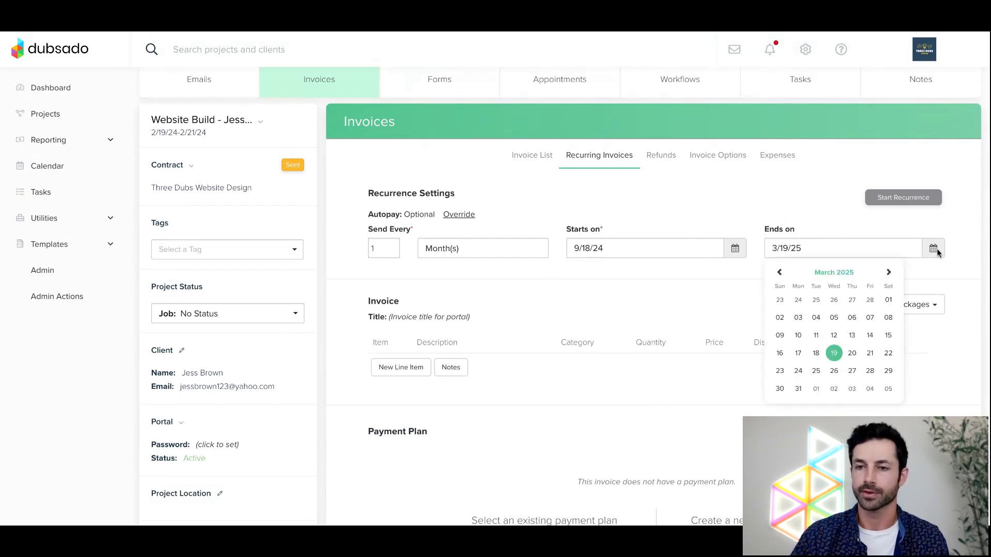
click(837, 226)
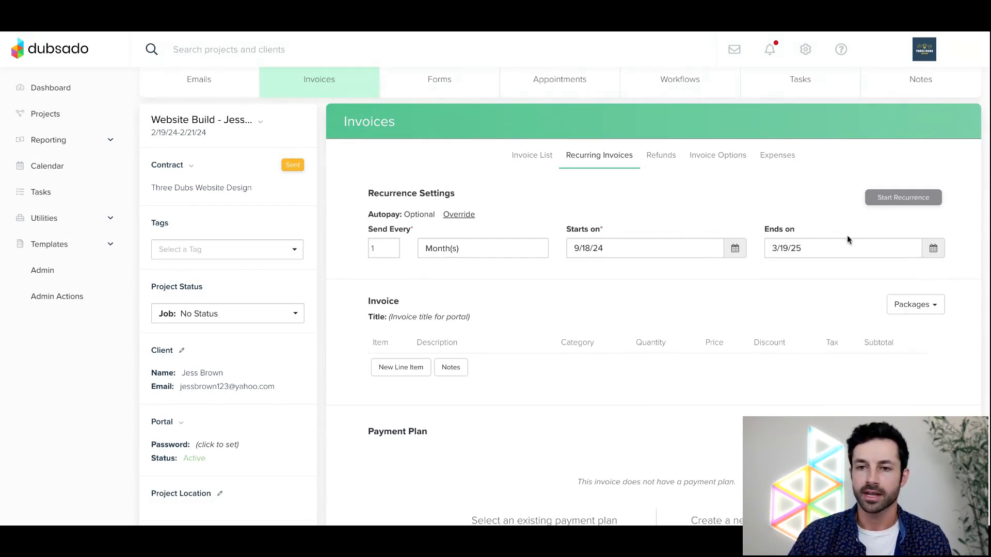
drag(772, 248, 797, 247)
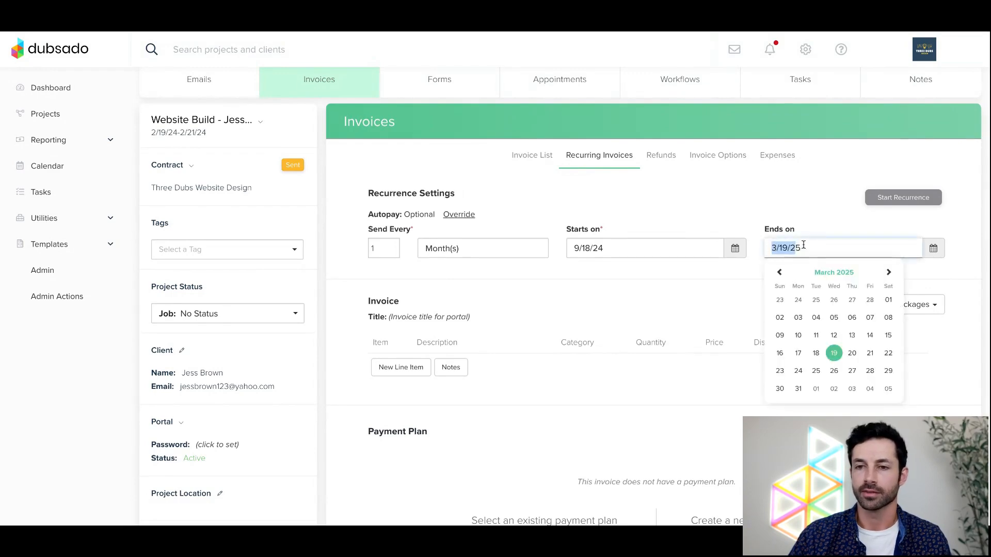
click(785, 205)
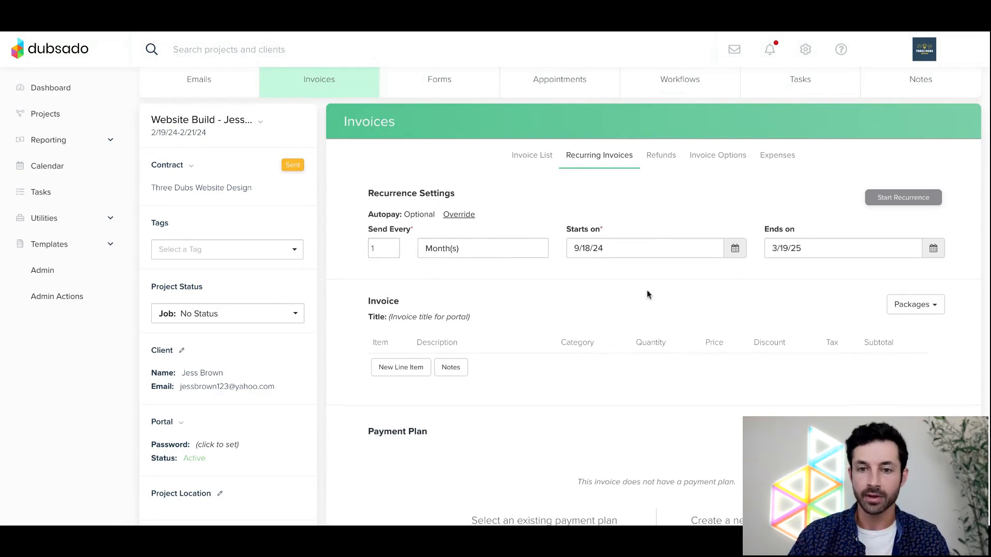
Start a new line item on the recurring invoice.
scroll(646, 289, down, 1)
scroll(650, 292, down, 1)
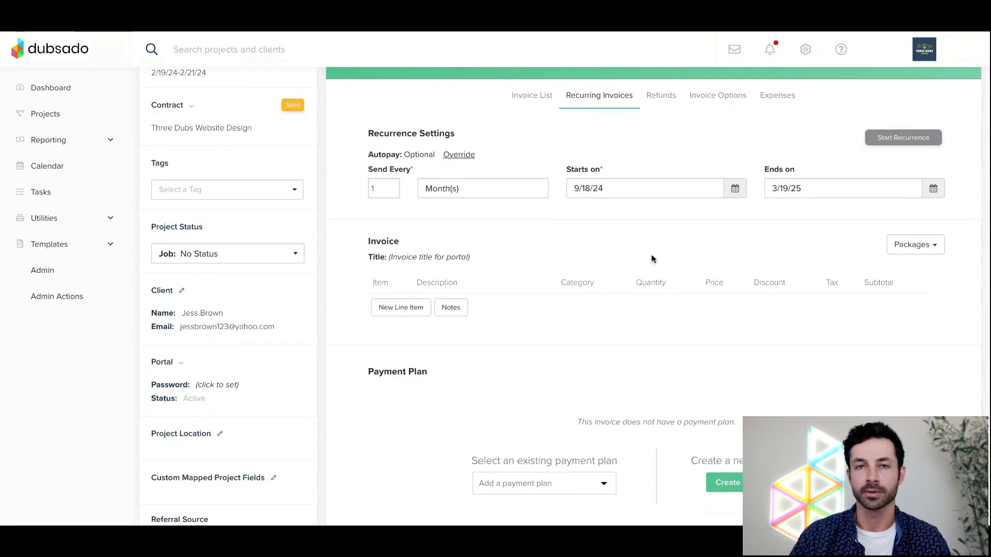
click(409, 311)
Review the packages available for the invoice and close the list without choosing one.
click(901, 245)
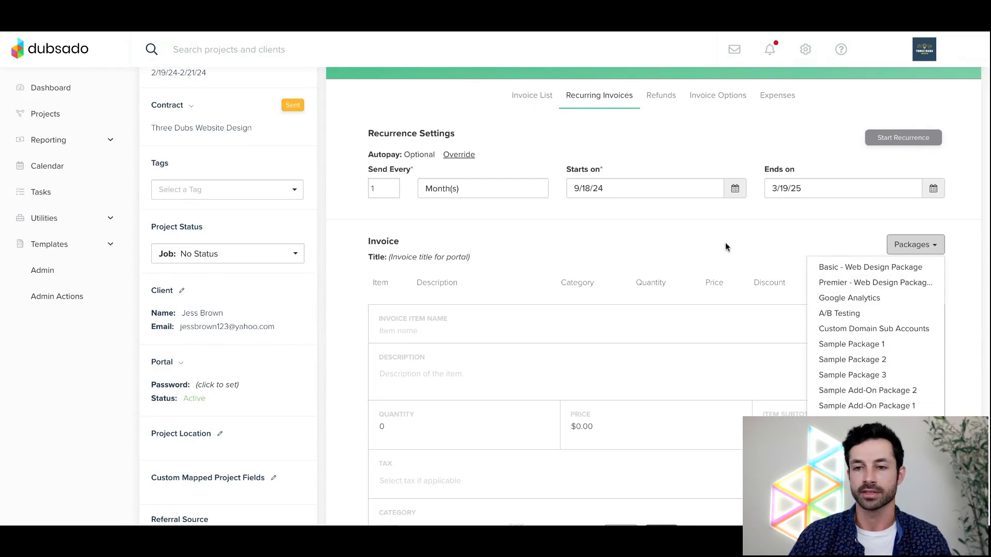
scroll(725, 246, down, 1)
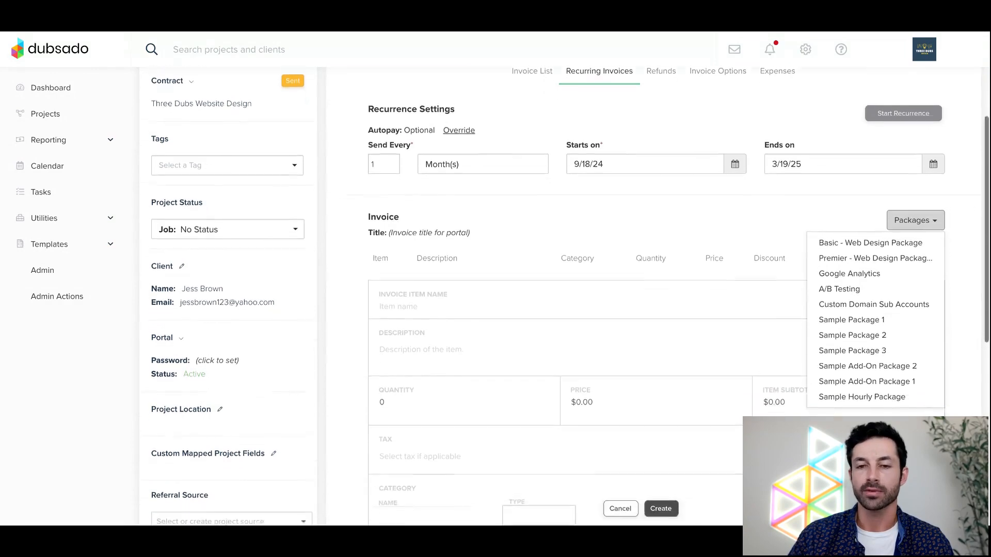
scroll(724, 238, down, 1)
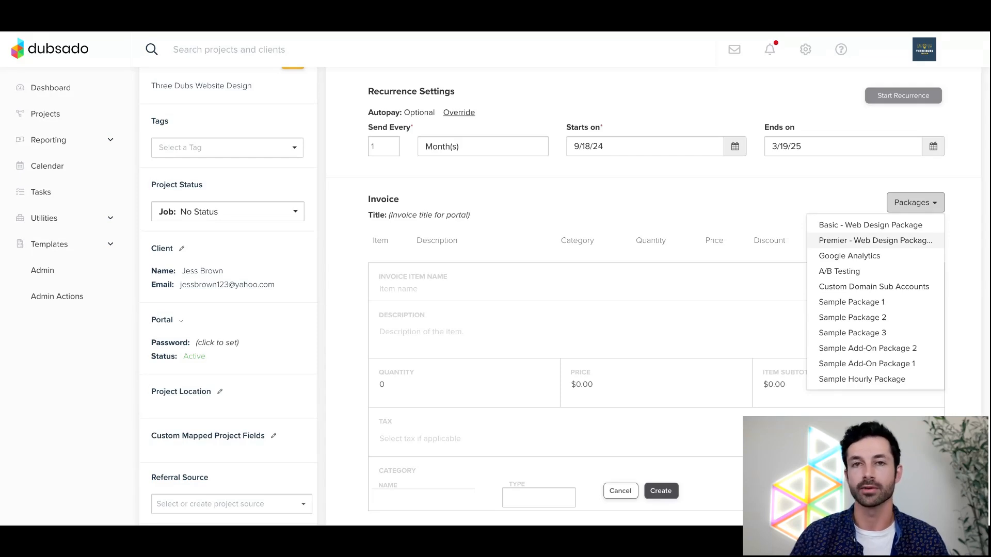
click(737, 191)
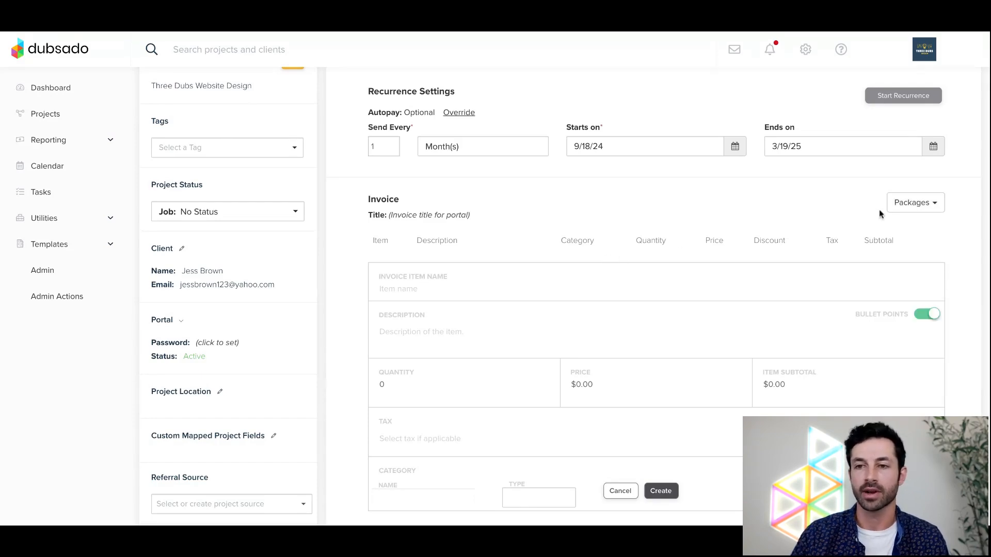
Name the line item "Monthly website maintenance retainer" and set its quantity to 1.
scroll(766, 212, down, 1)
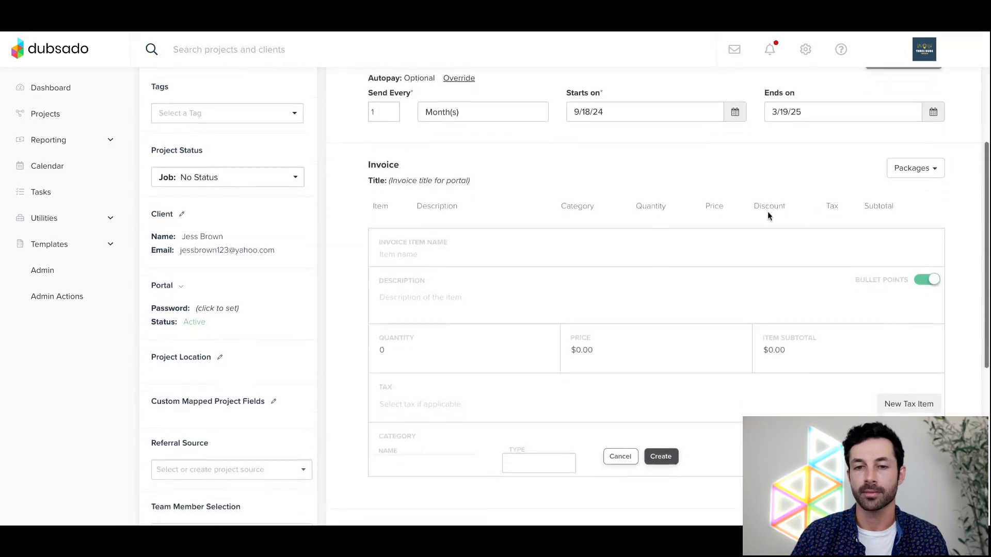
click(510, 263)
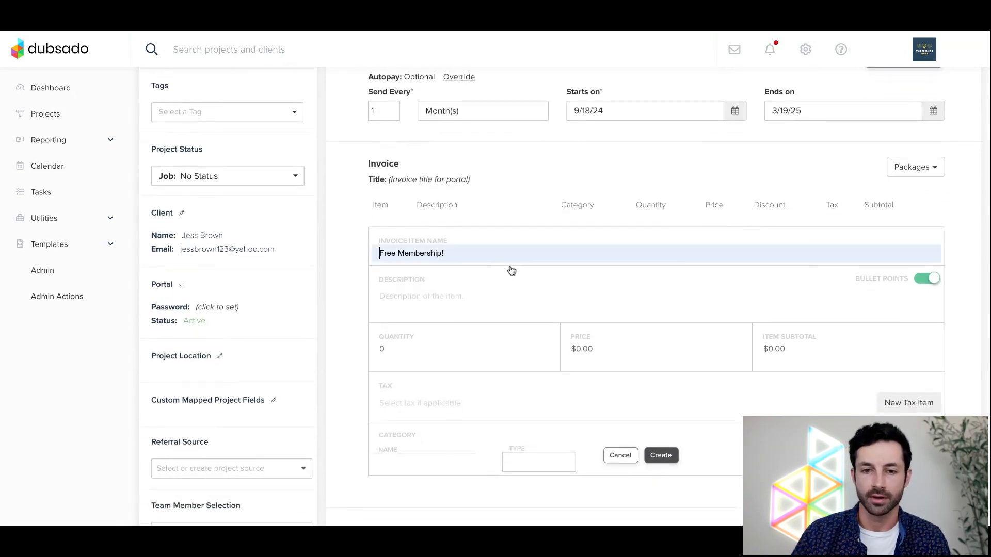
text(Monthly website maintenance retainer)
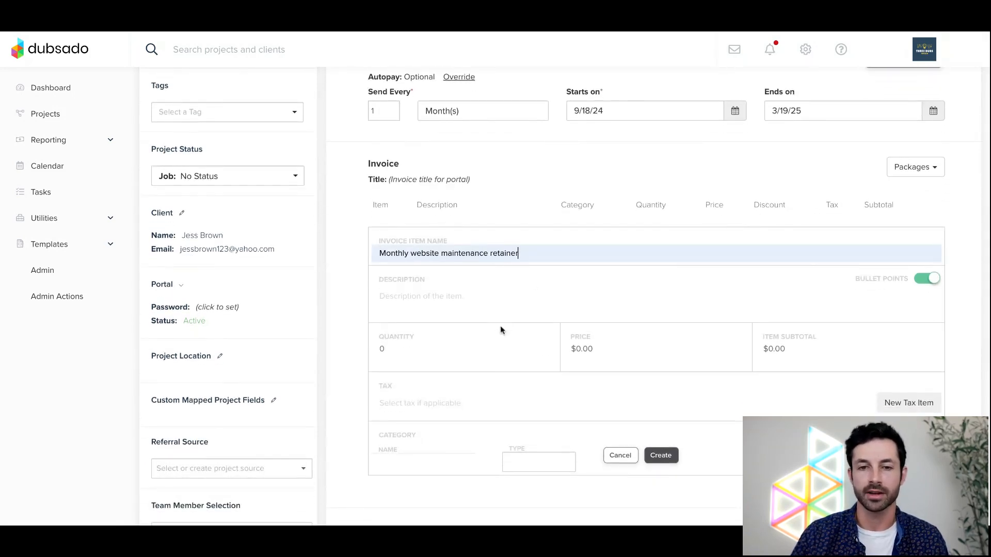
click(544, 347)
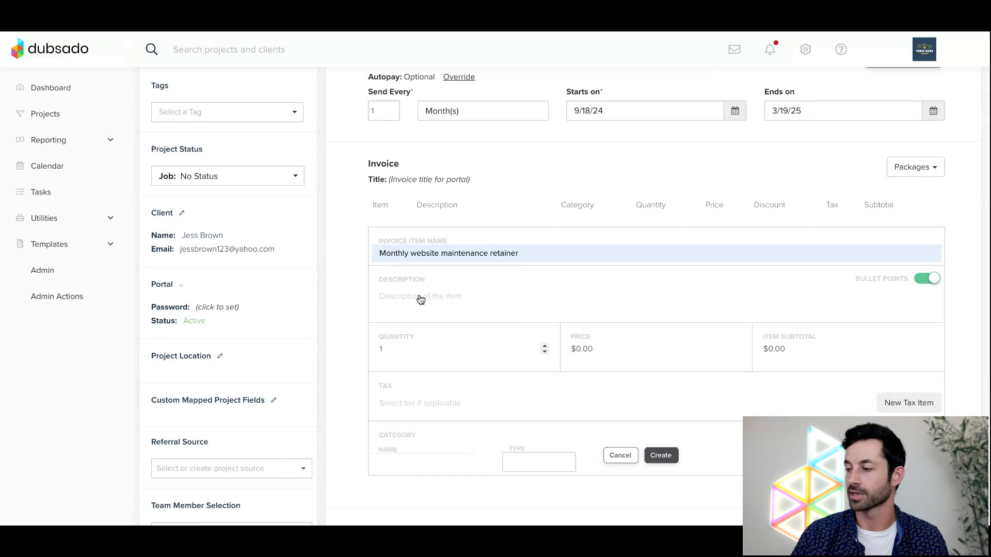
Set the line item's price to $500.00 and create the item on the recurring invoice.
click(574, 349)
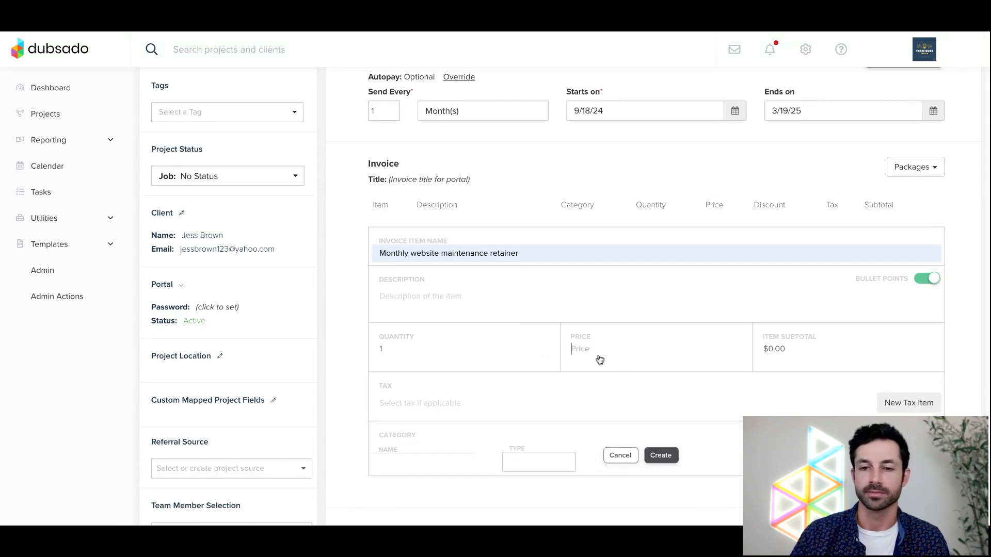
text(500)
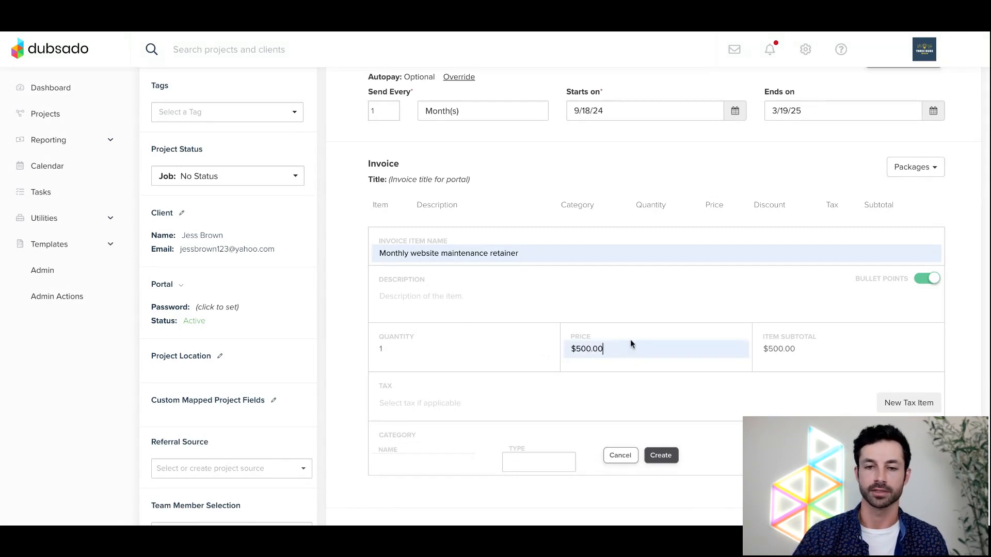
scroll(630, 340, down, 1)
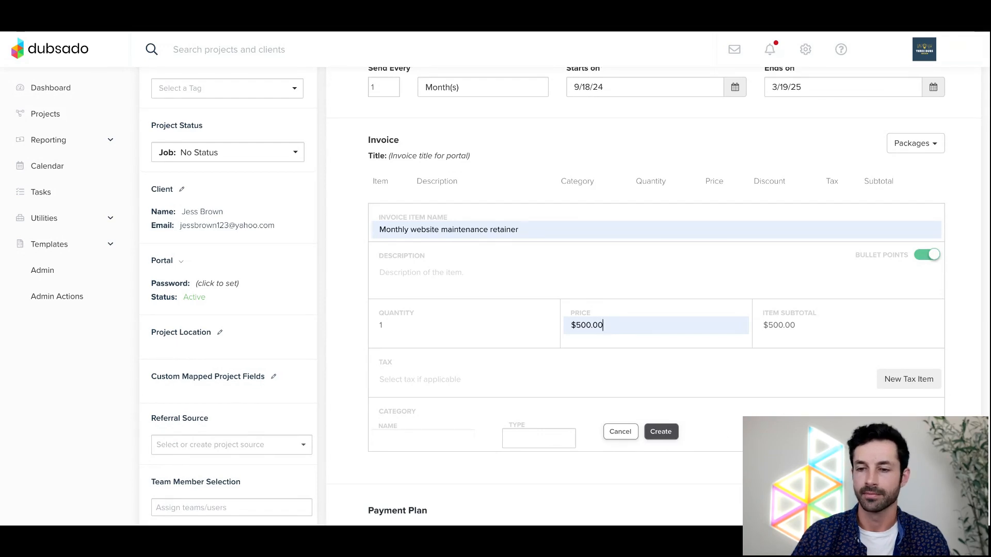
click(660, 432)
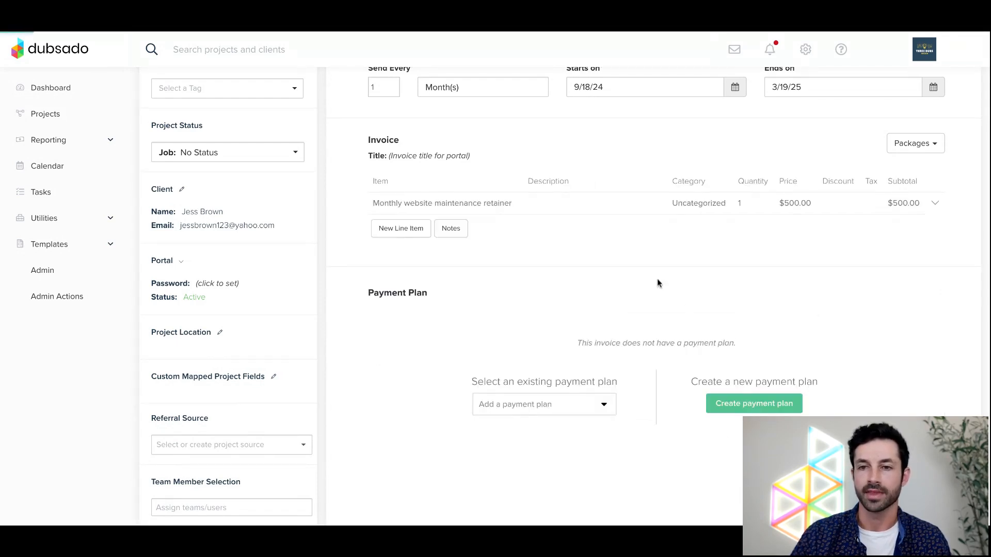
Review the recurring invoice's recurrence settings, retainer line item and payment plan section.
scroll(655, 276, up, 1)
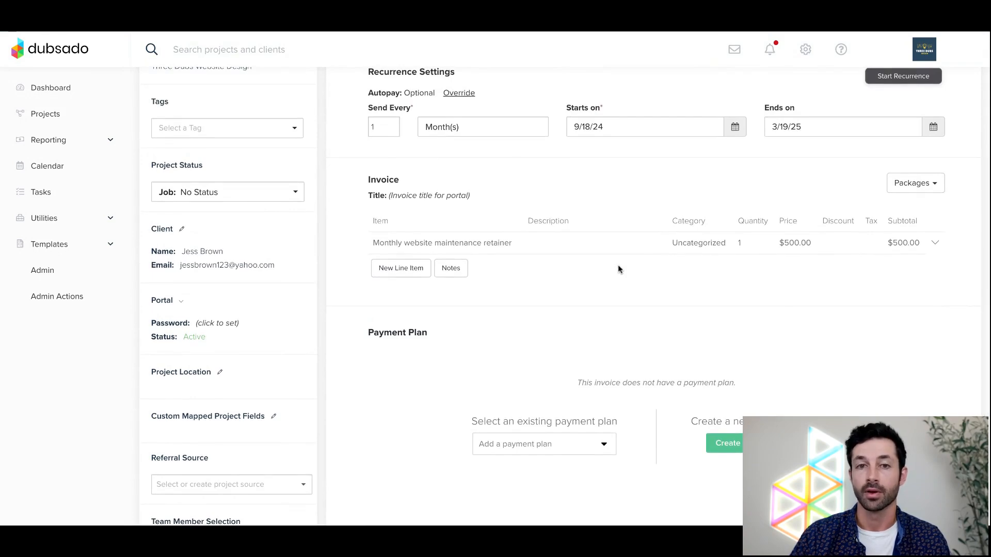
scroll(614, 260, up, 1)
scroll(614, 262, up, 1)
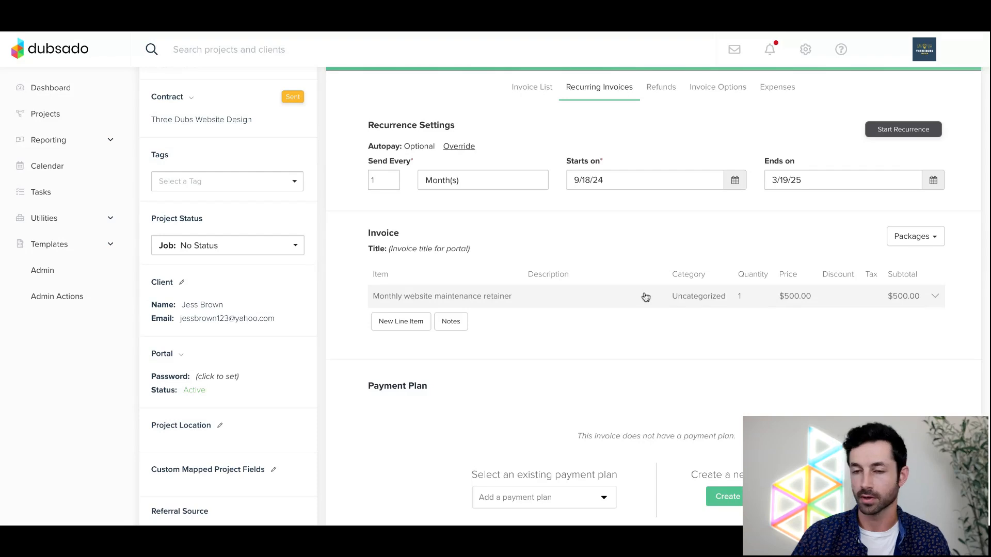
scroll(645, 297, down, 1)
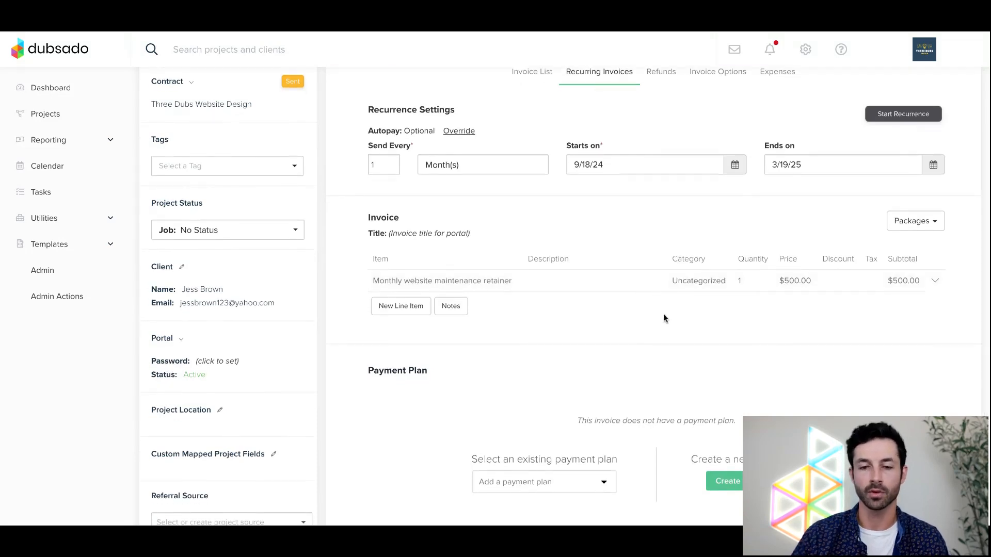
scroll(663, 315, down, 1)
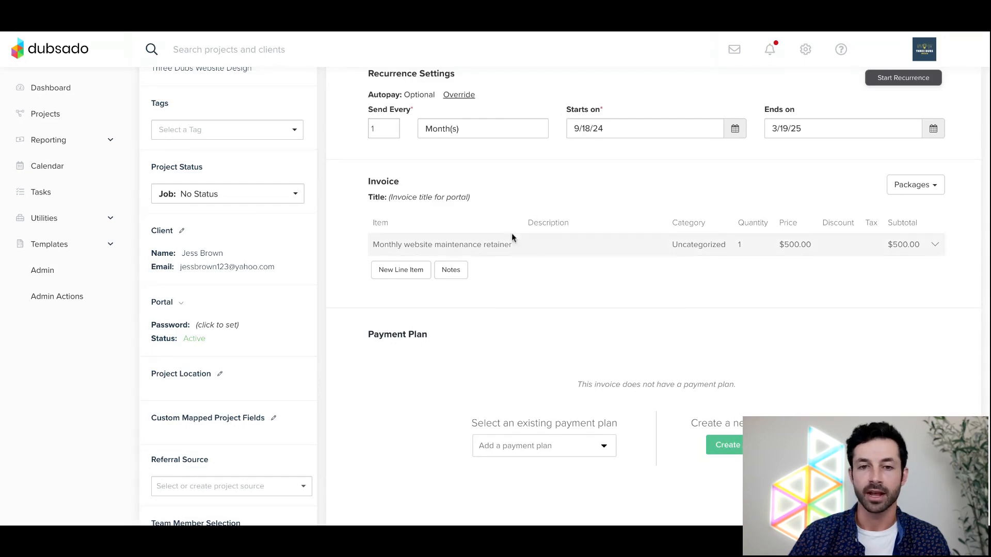
scroll(614, 311, down, 2)
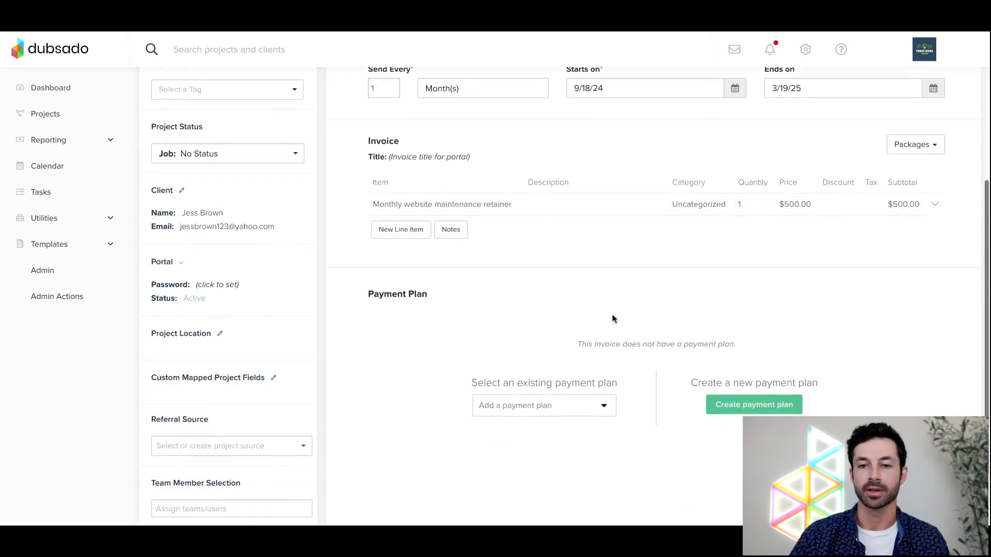
scroll(596, 329, up, 2)
scroll(596, 330, up, 3)
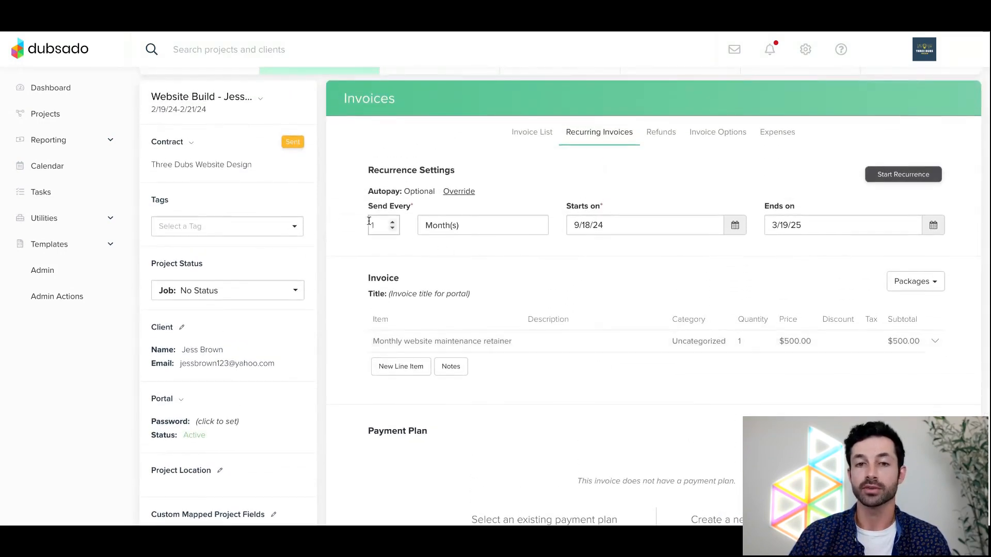
scroll(602, 271, down, 1)
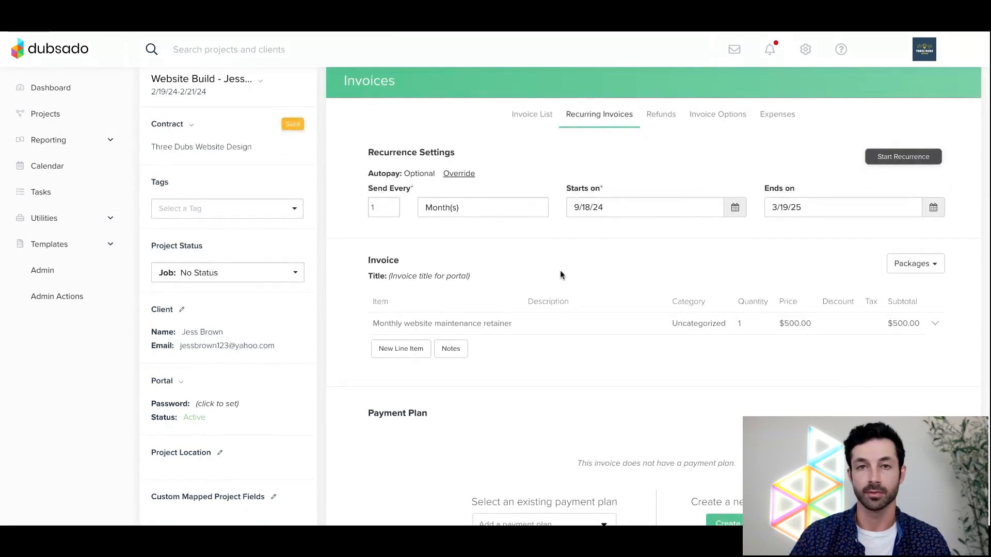
scroll(560, 273, down, 1)
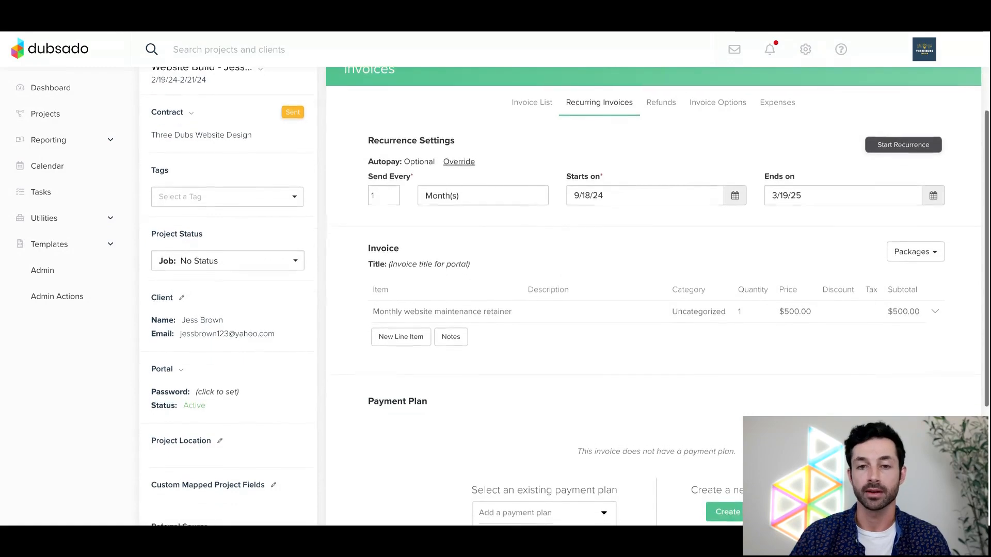
scroll(569, 296, down, 1)
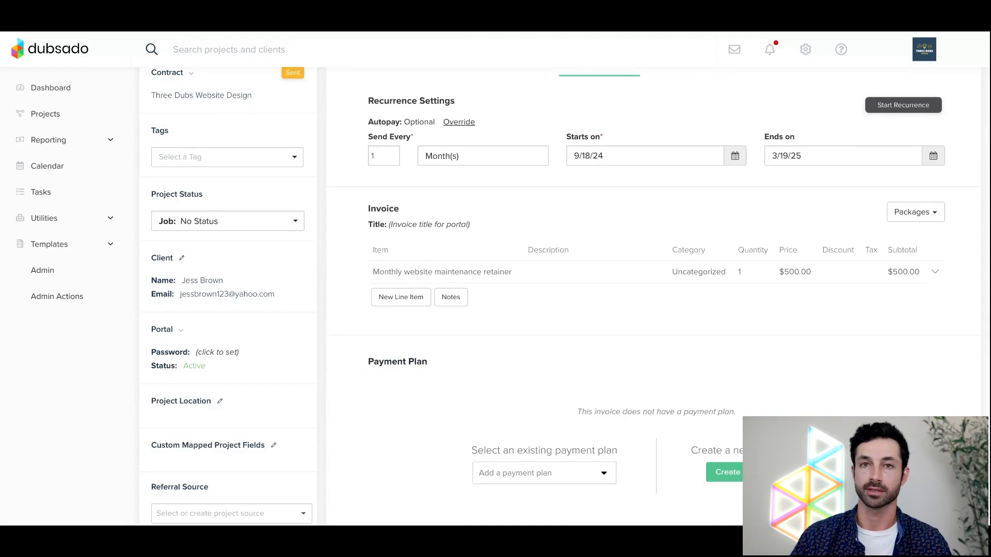
scroll(570, 296, down, 1)
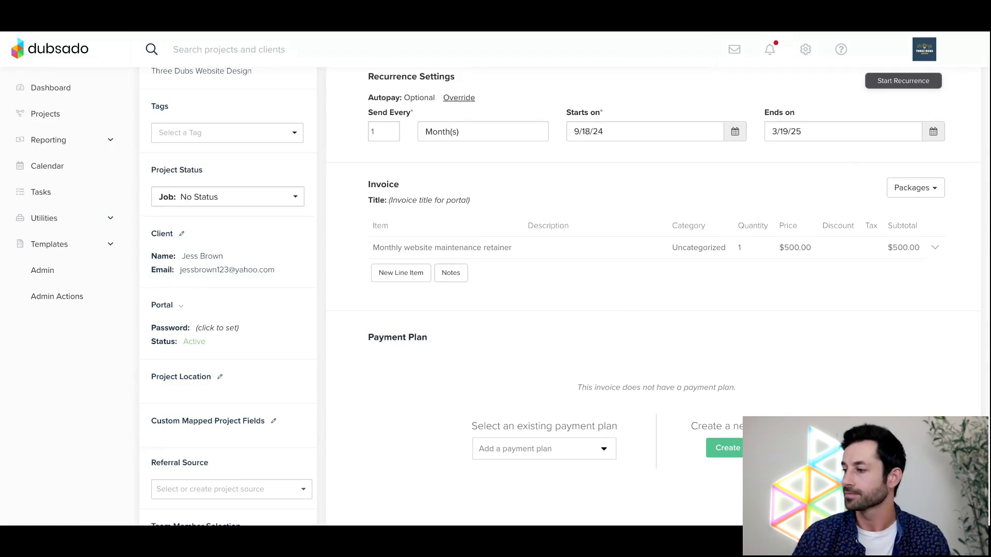
scroll(581, 378, down, 1)
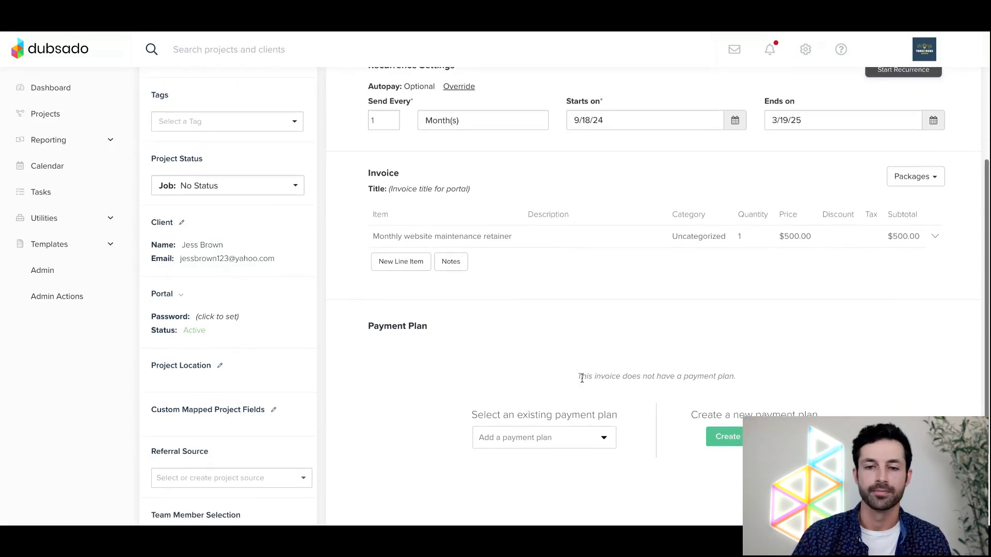
Create a new payment plan for the recurring invoice and add one installment to it.
scroll(630, 391, down, 1)
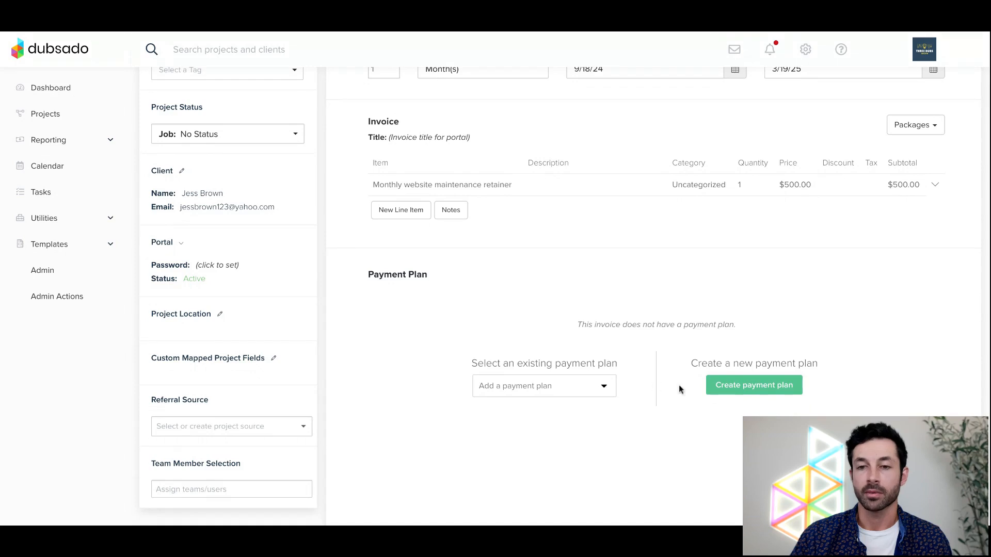
click(724, 392)
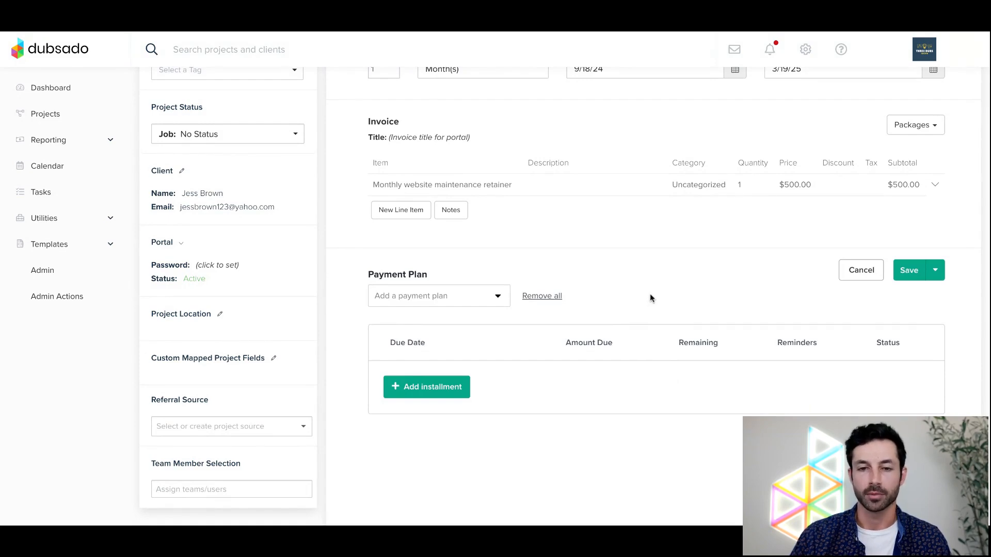
scroll(649, 294, down, 1)
click(433, 358)
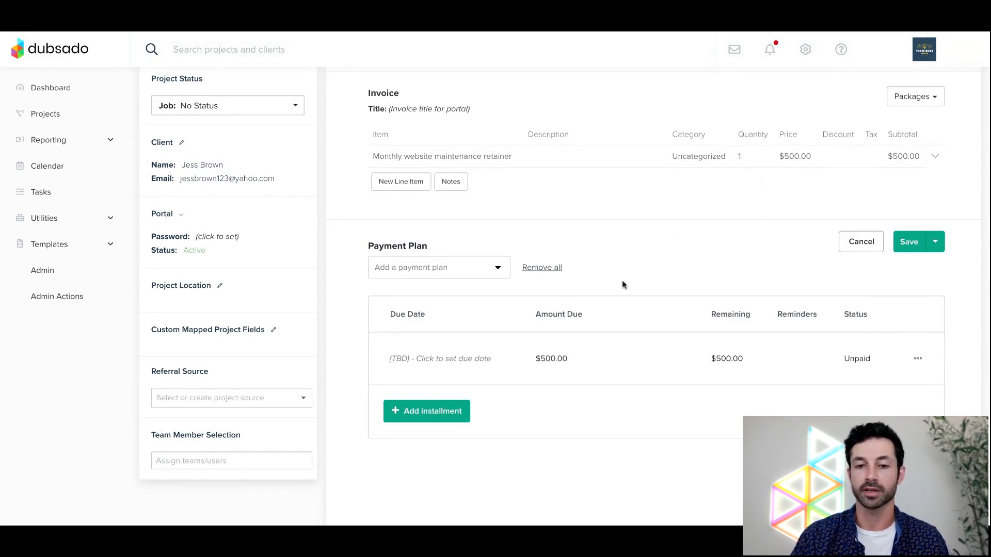
Try a second installment in the payment plan and delete it again.
click(431, 411)
scroll(627, 351, down, 1)
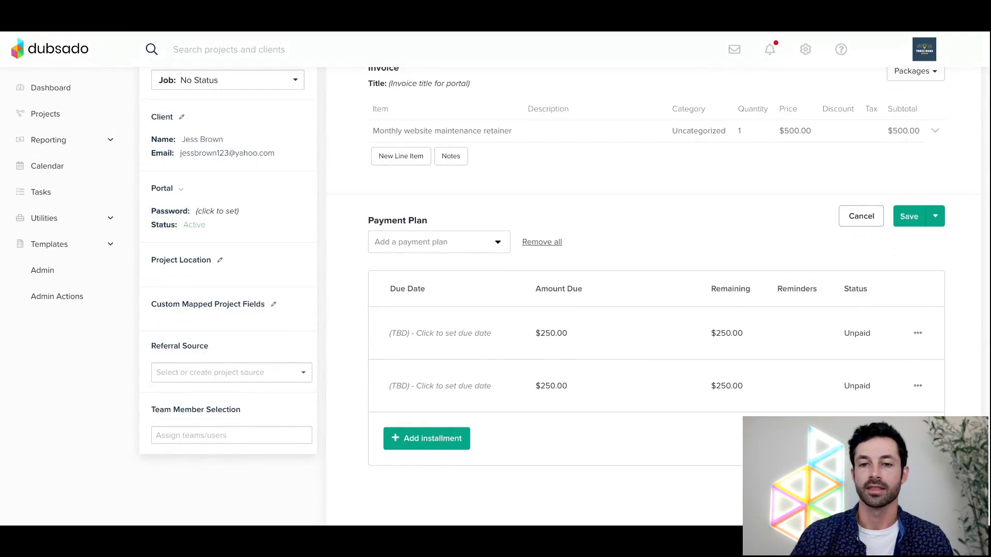
scroll(653, 289, down, 1)
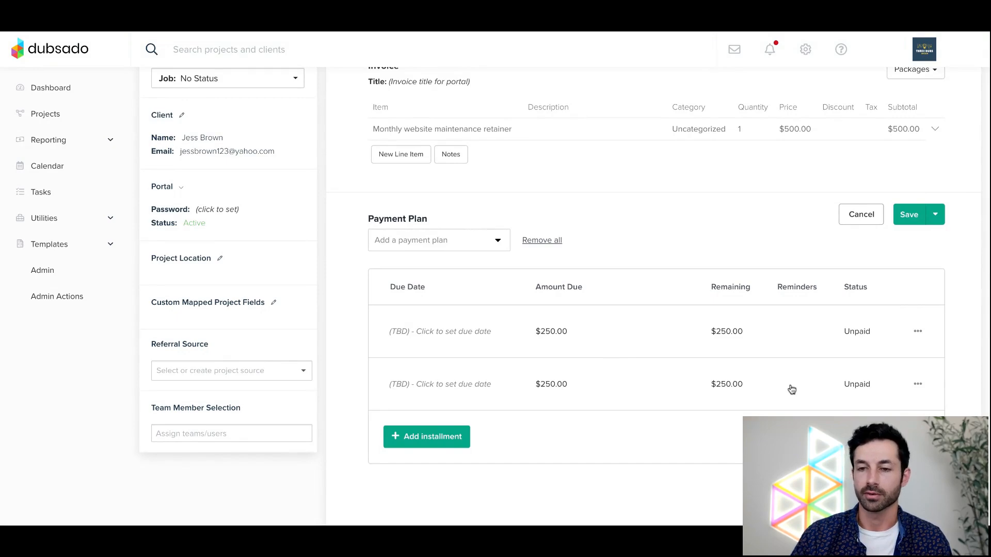
click(918, 385)
click(896, 404)
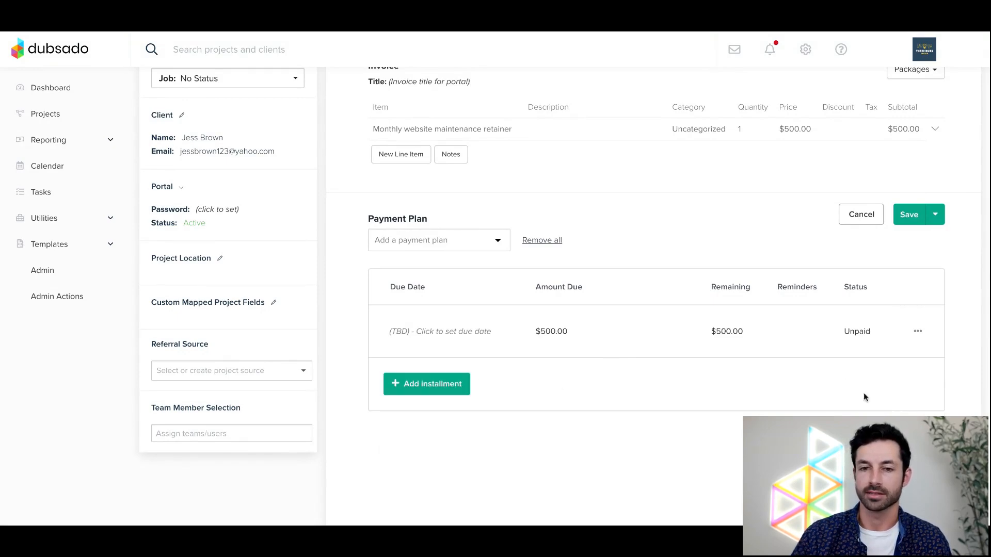
Open the remaining installment's settings and make its due date relative.
click(463, 338)
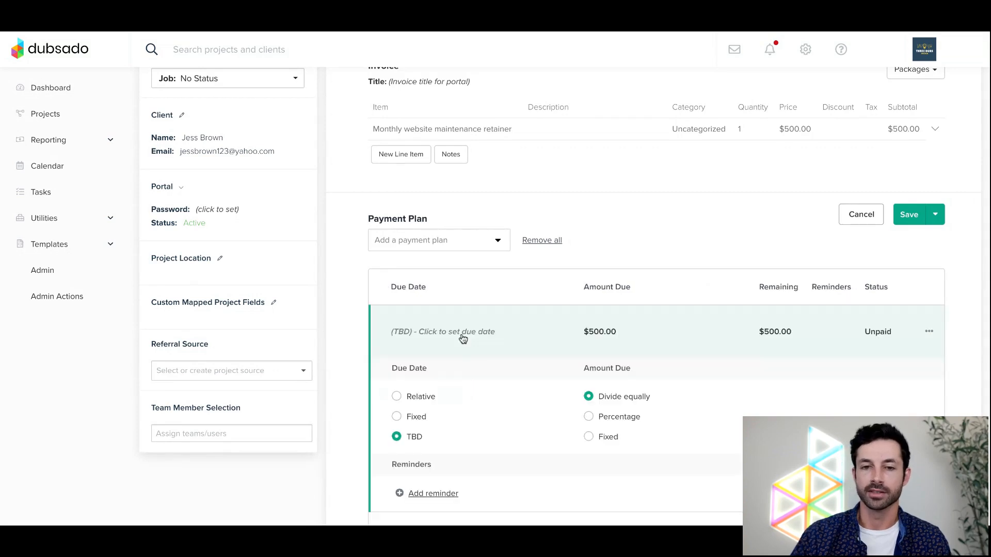
scroll(508, 335, down, 3)
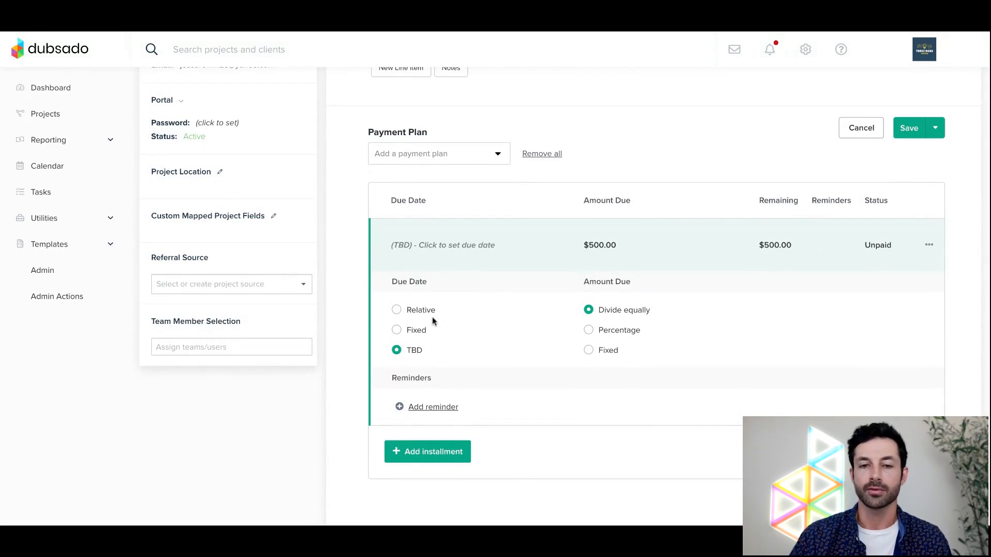
click(397, 310)
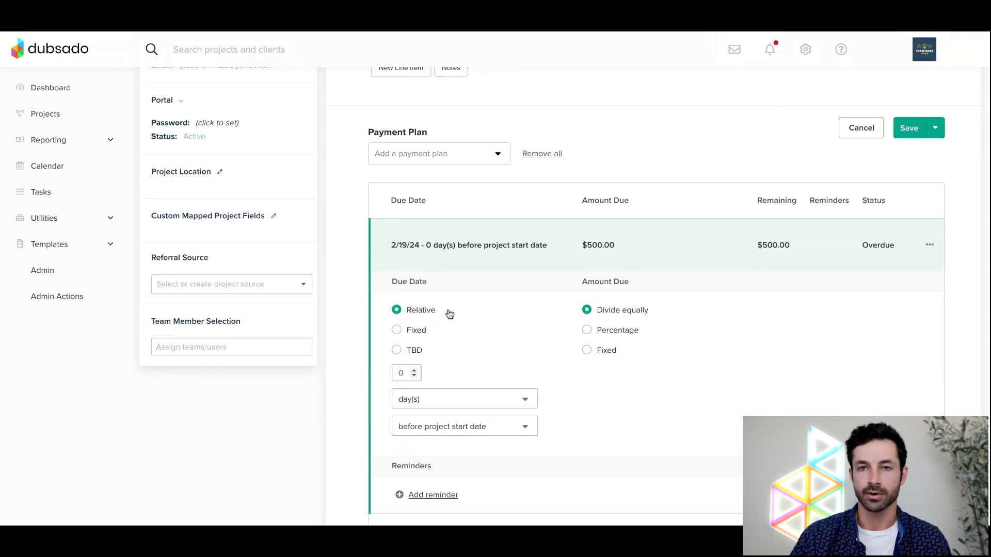
scroll(500, 315, down, 1)
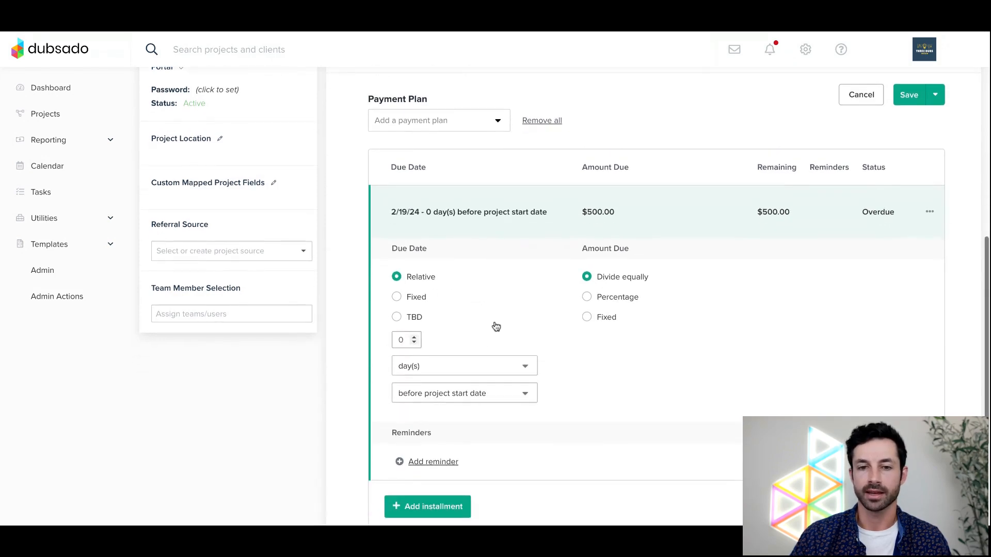
Base the installment's relative due date on "after payment plan applied to invoice".
click(465, 392)
scroll(515, 333, down, 2)
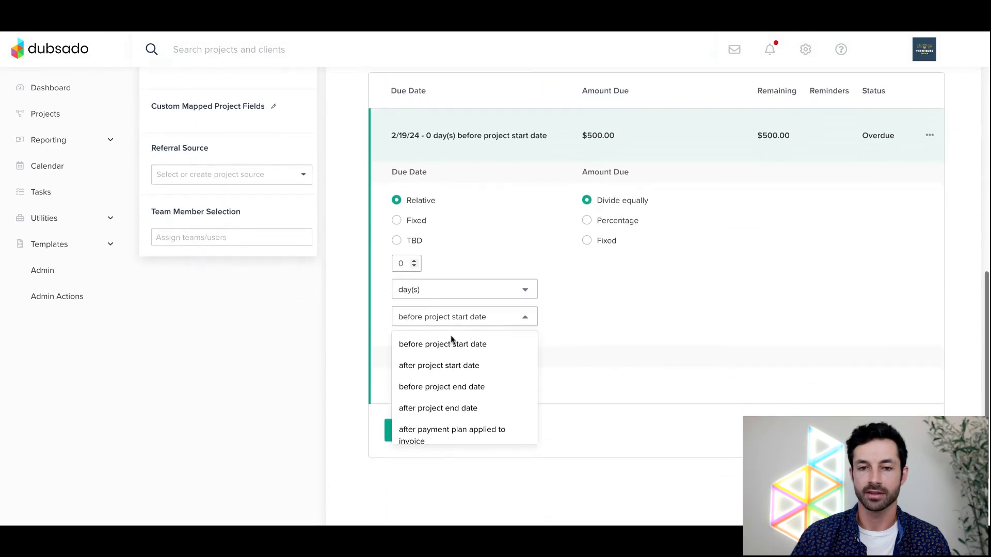
scroll(450, 396, down, 1)
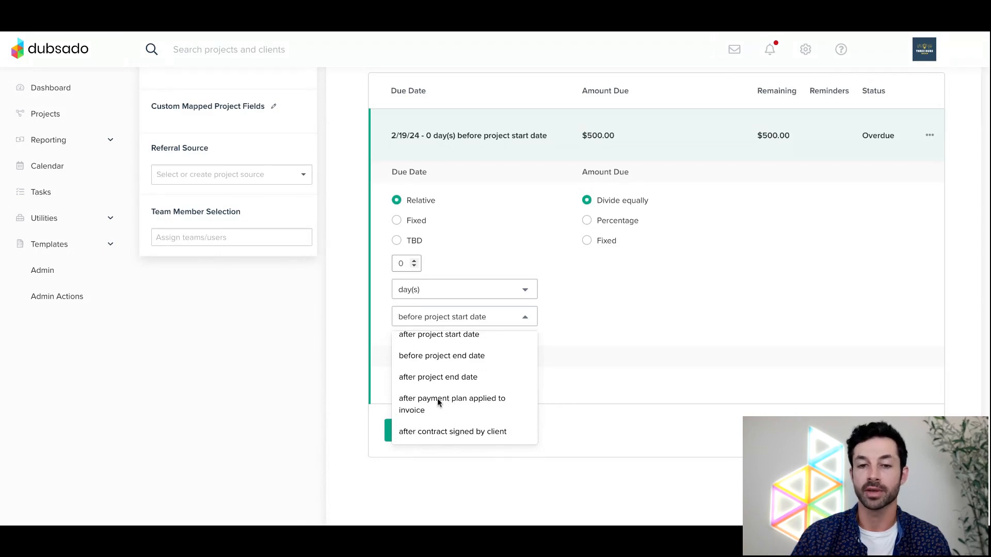
click(438, 401)
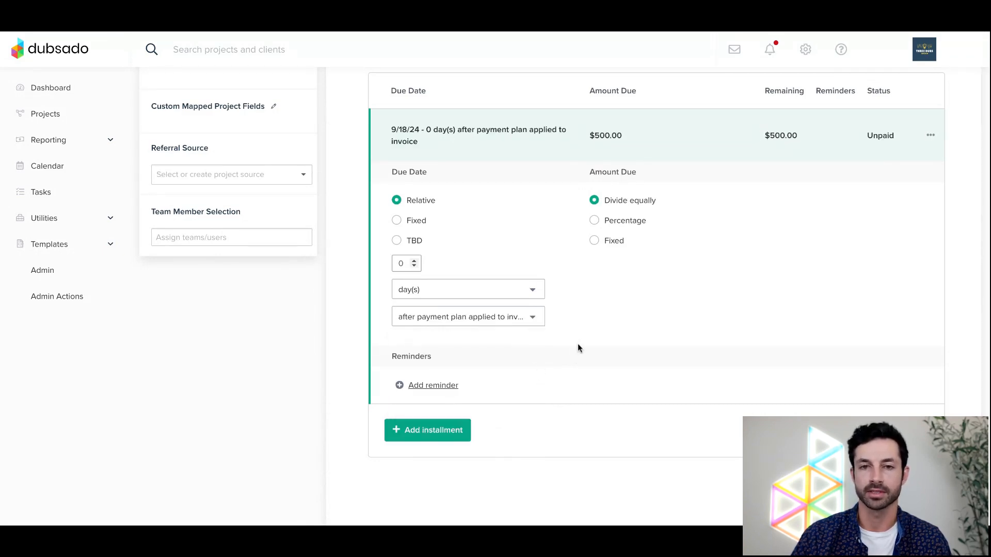
Change the reference of the installment's relative due date to "before project start date".
scroll(577, 348, up, 1)
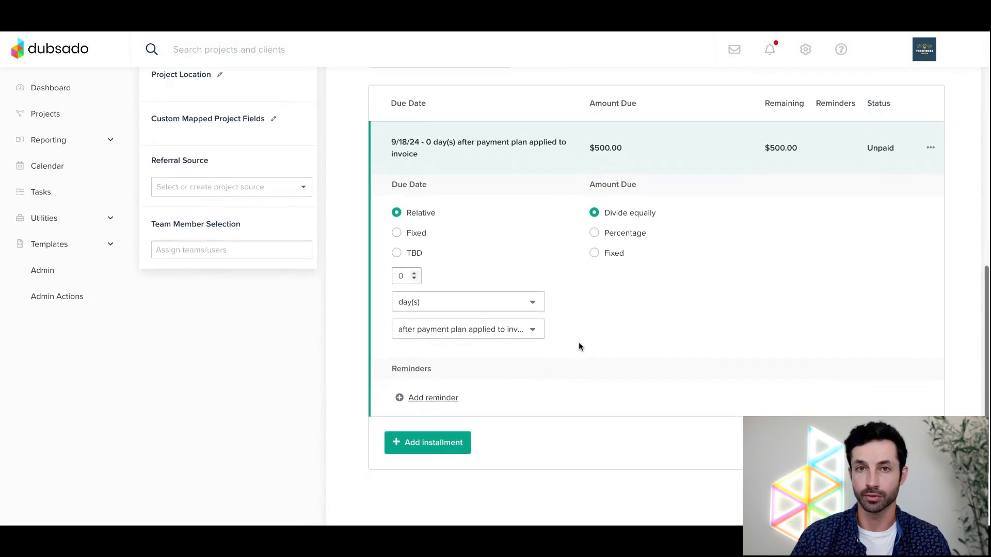
scroll(578, 346, up, 1)
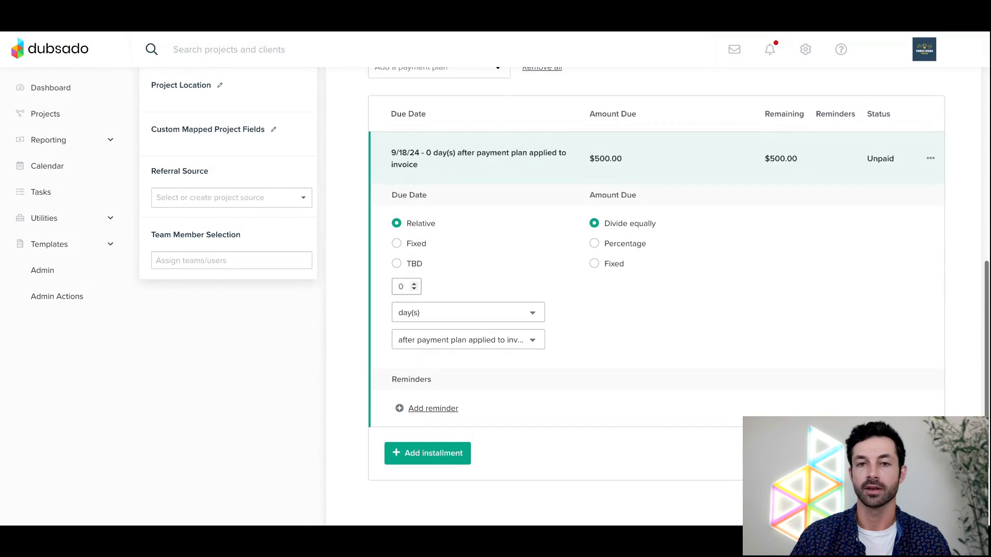
scroll(579, 346, up, 2)
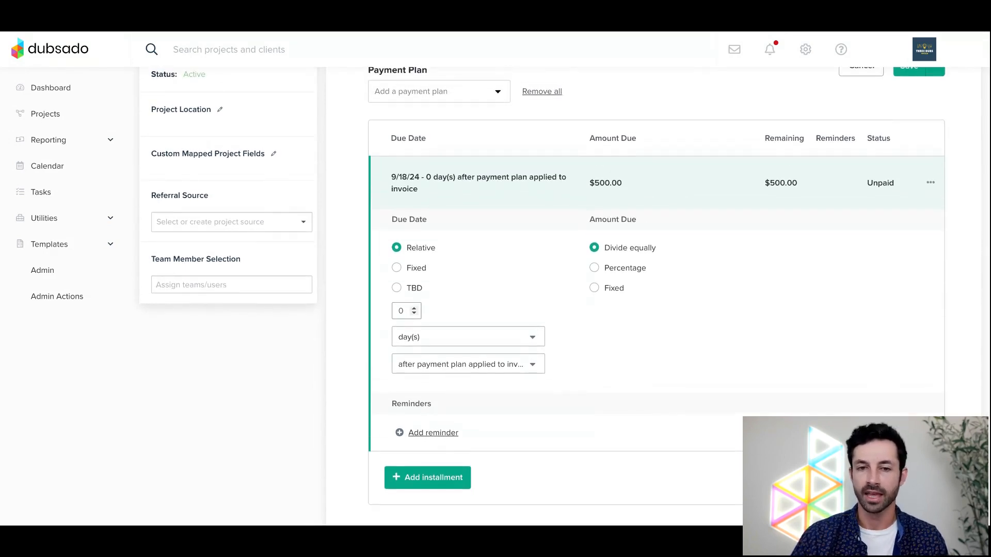
click(513, 365)
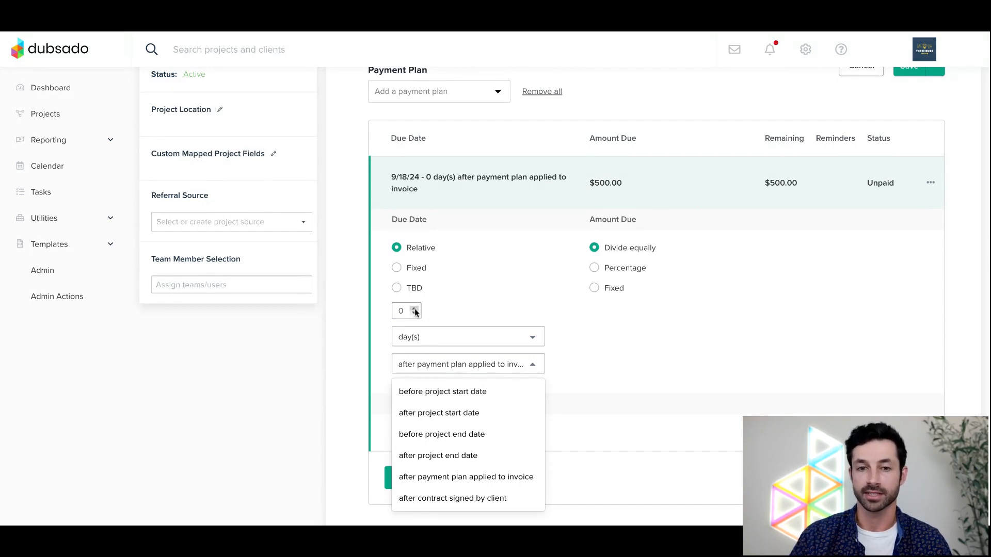
click(457, 392)
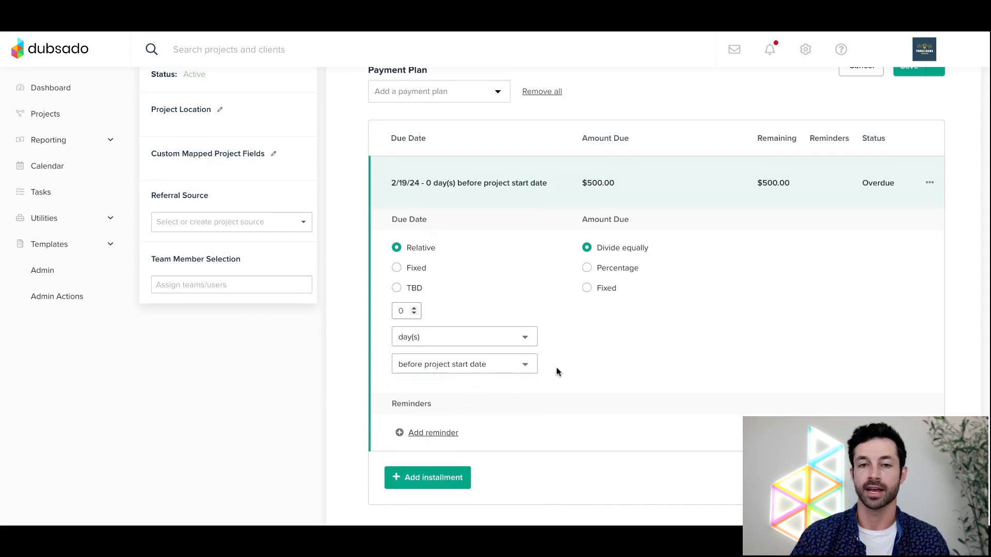
Open the Website Build project's dates and set the start date to 10/1/23.
scroll(558, 365, up, 8)
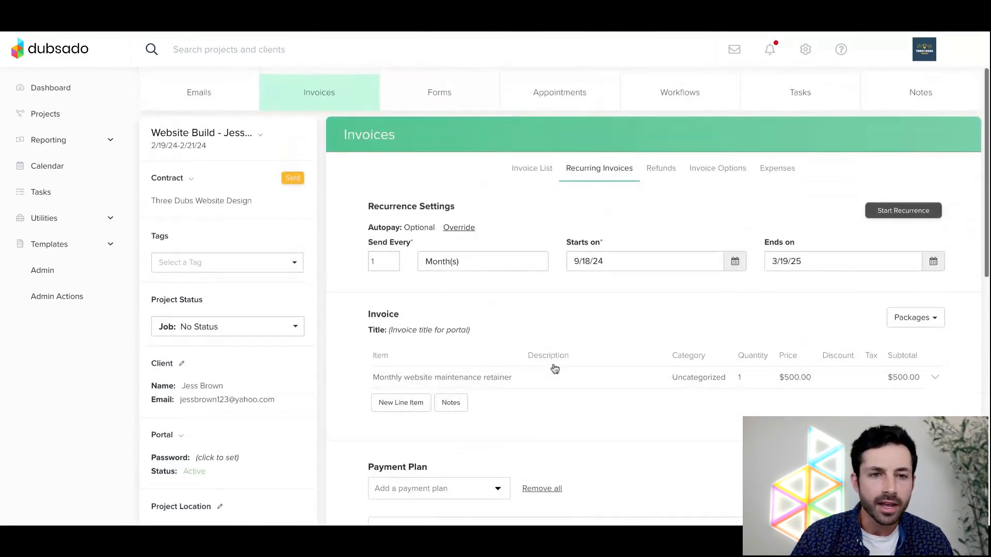
click(180, 149)
click(475, 324)
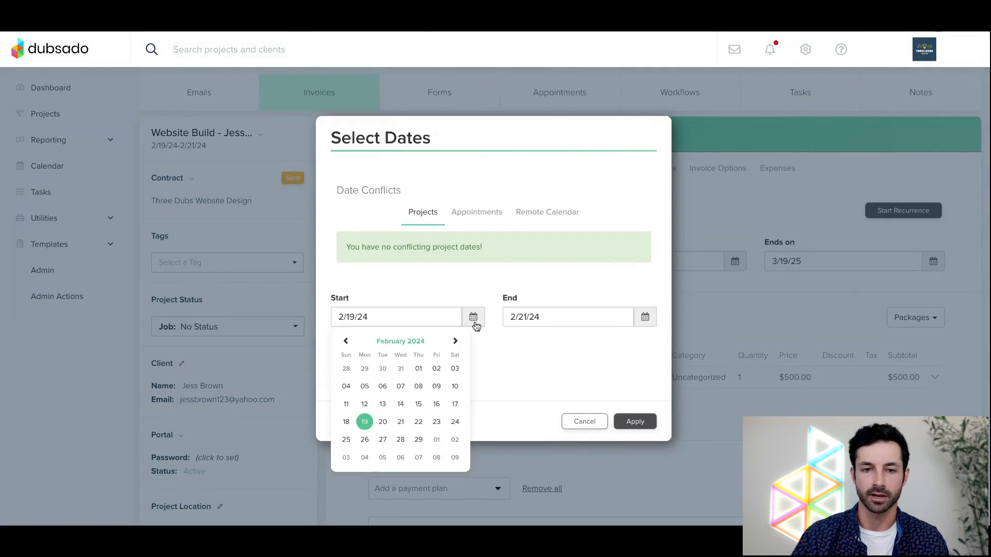
click(344, 341)
click(345, 341)
click(345, 341)
click(345, 341)
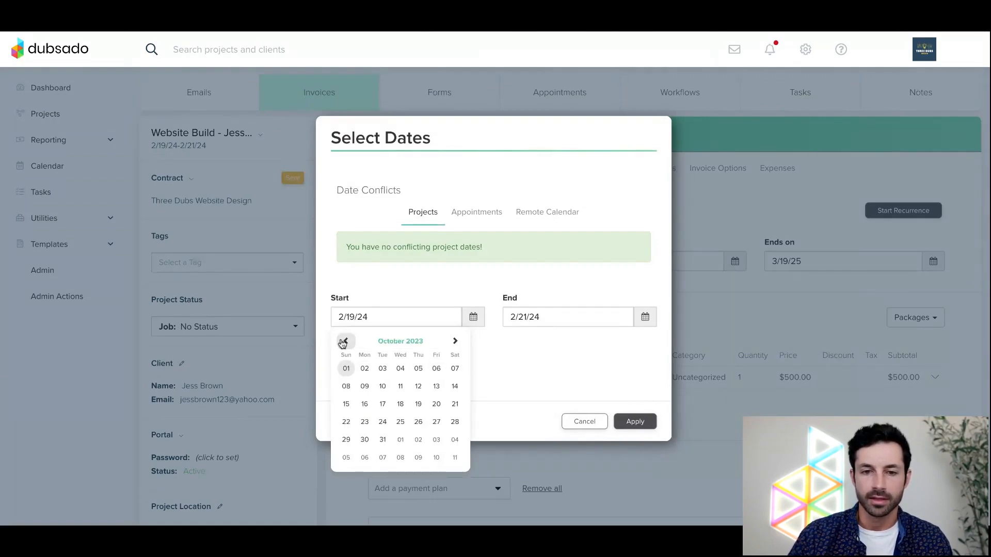
click(346, 368)
Set the project's end date to 10/1/23 and apply the new project dates.
click(644, 319)
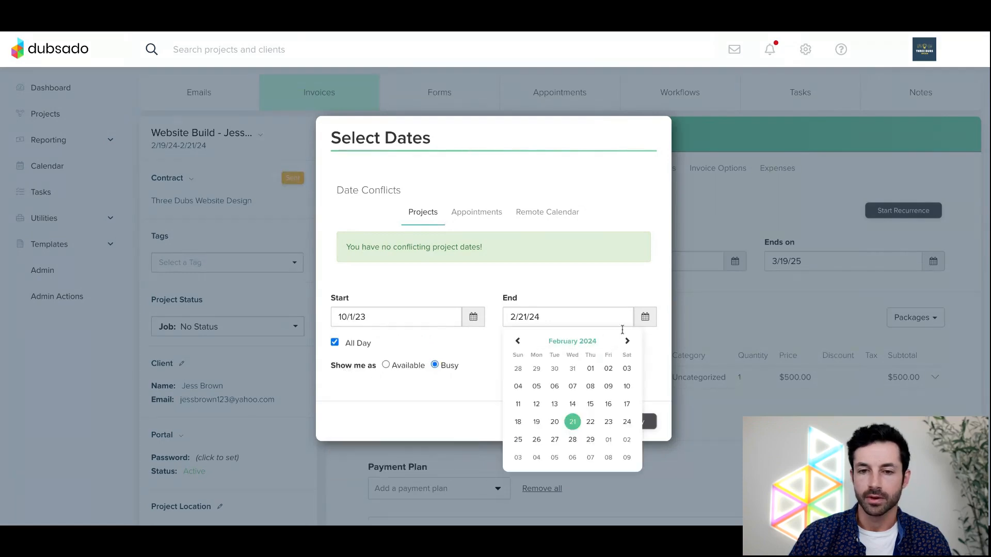
click(517, 341)
click(518, 341)
click(518, 341)
click(518, 341)
click(518, 368)
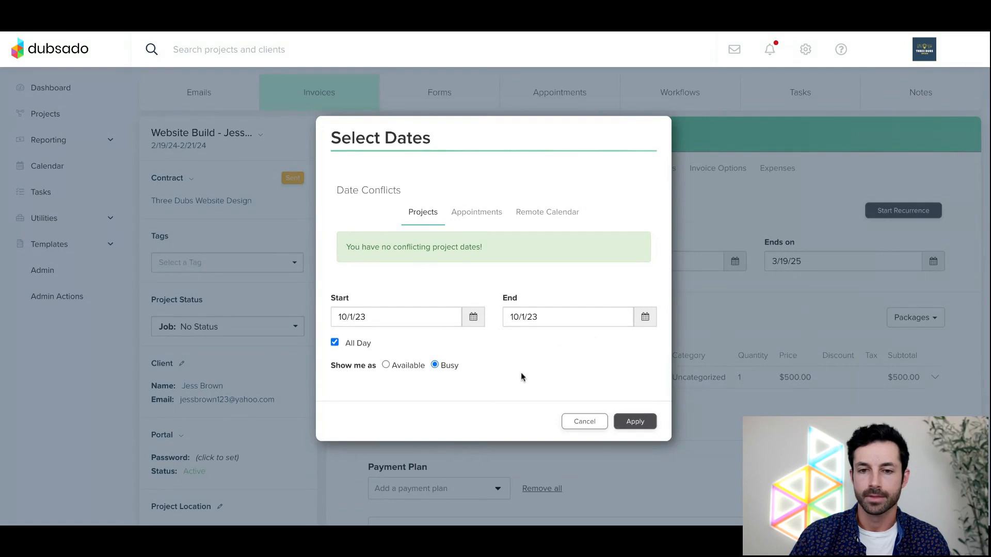
click(635, 422)
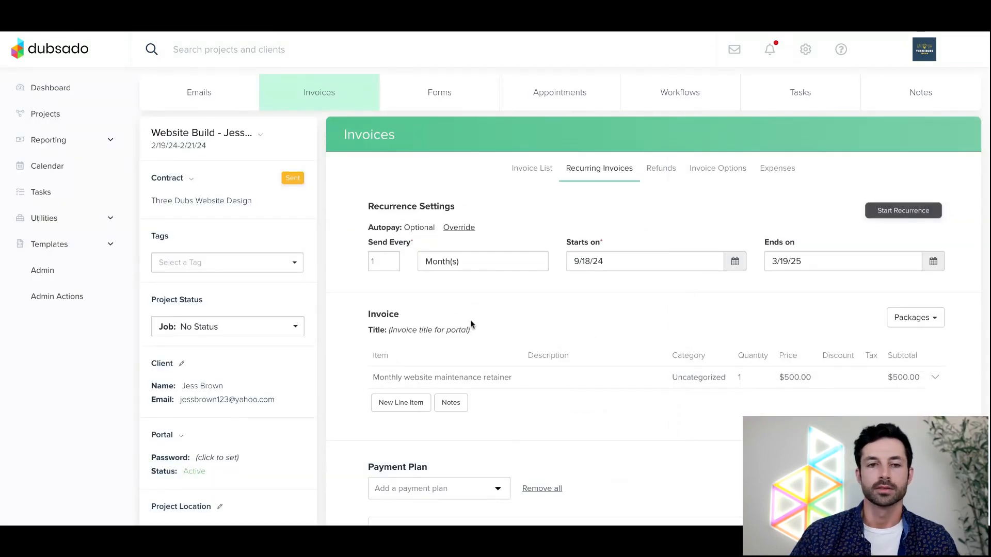
Base the installment's relative due date in the payment plan on "after payment plan applied to invoice".
scroll(496, 324, down, 5)
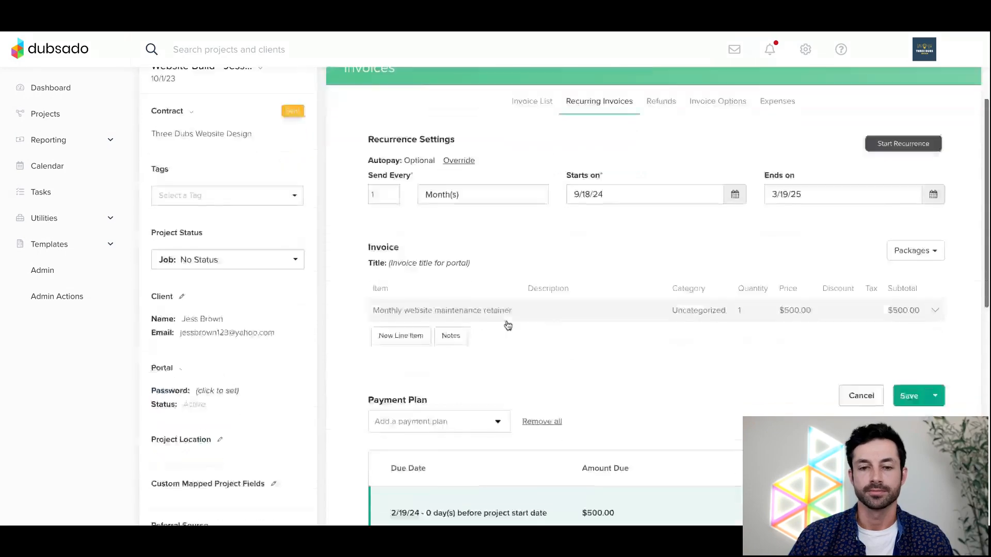
scroll(495, 325, down, 2)
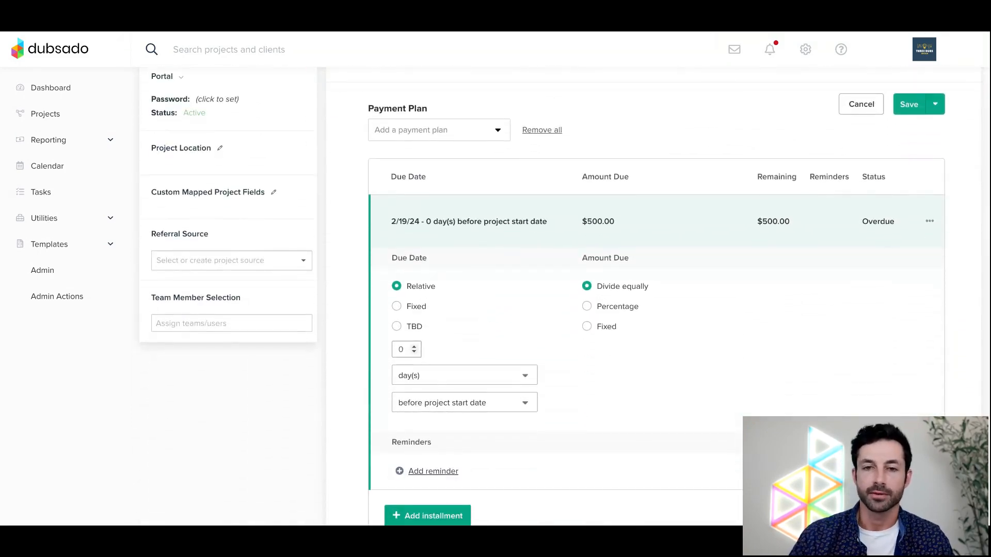
scroll(563, 300, down, 1)
scroll(564, 300, down, 1)
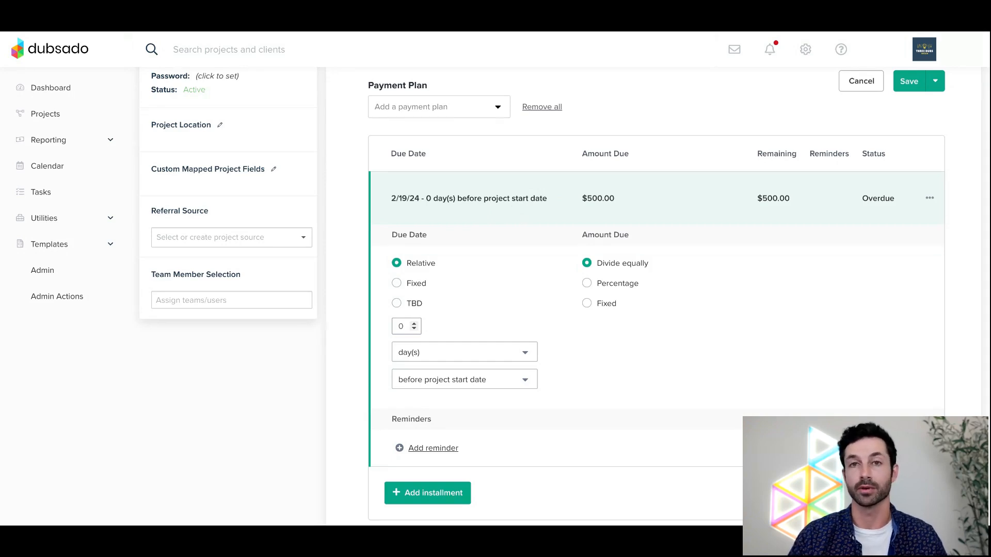
click(475, 380)
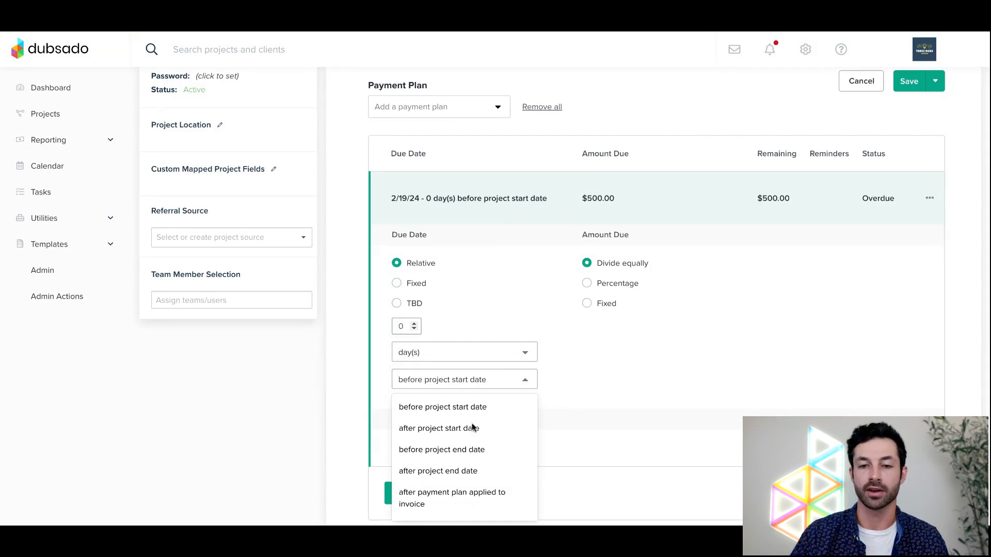
scroll(590, 369, down, 1)
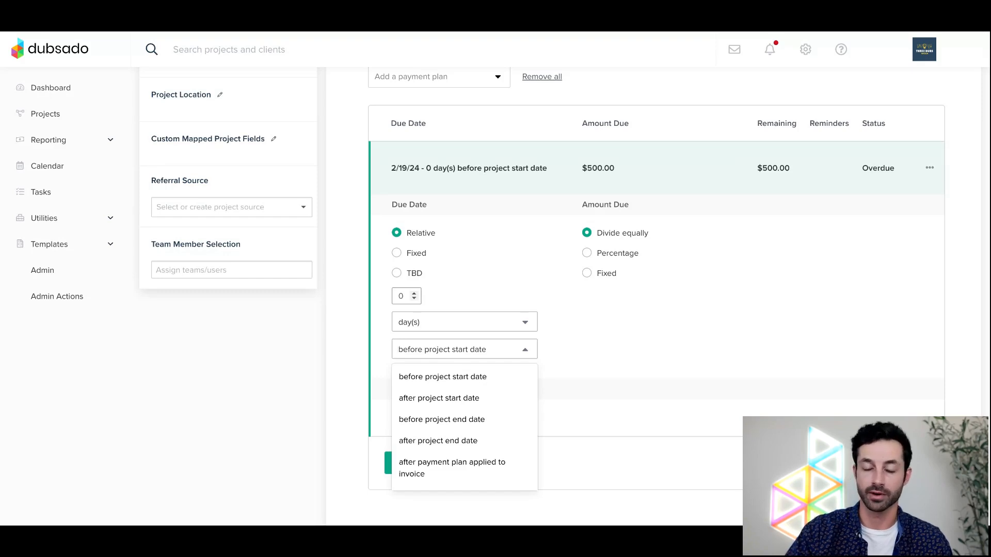
scroll(454, 477, down, 2)
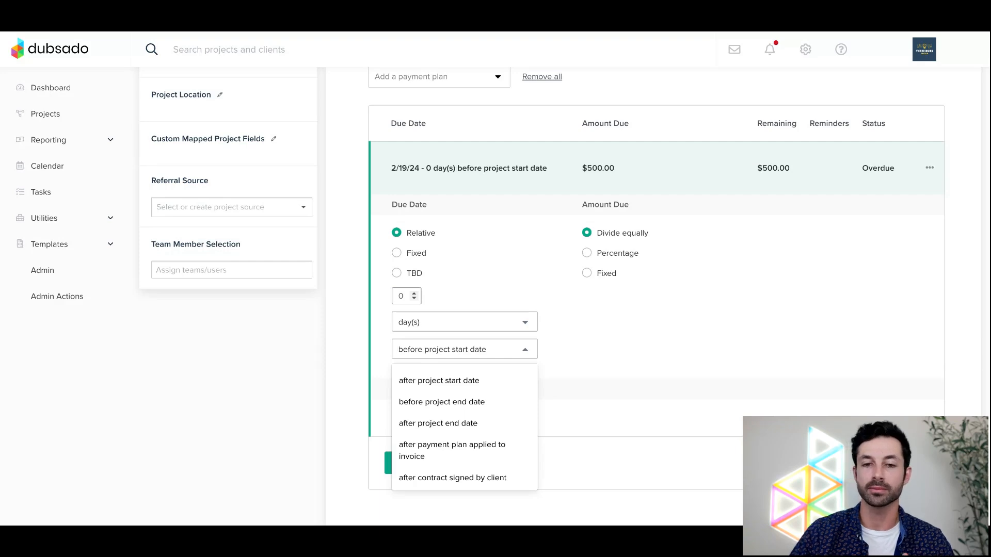
click(450, 448)
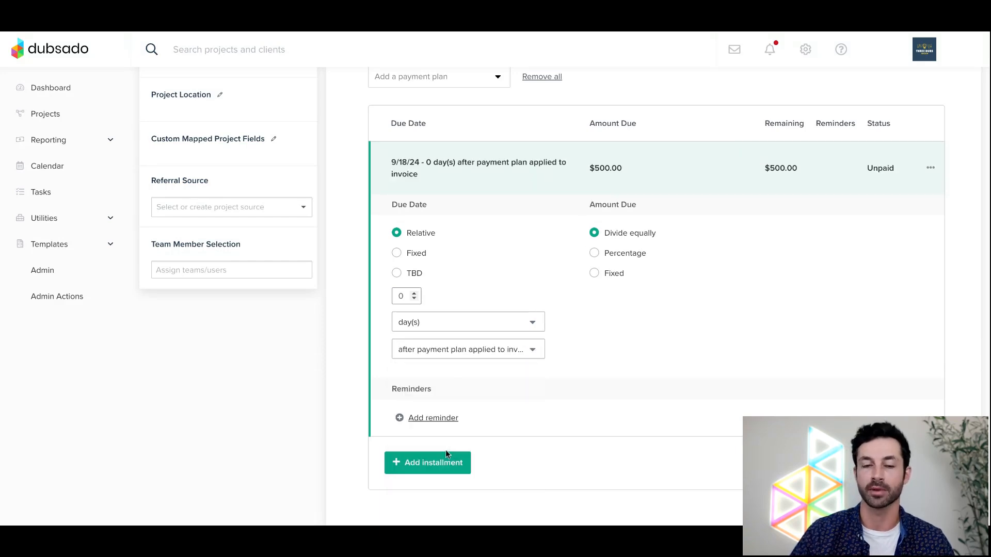
Examine how the installment's relative due date in the payment plan follows the recurrence start date.
scroll(553, 340, up, 1)
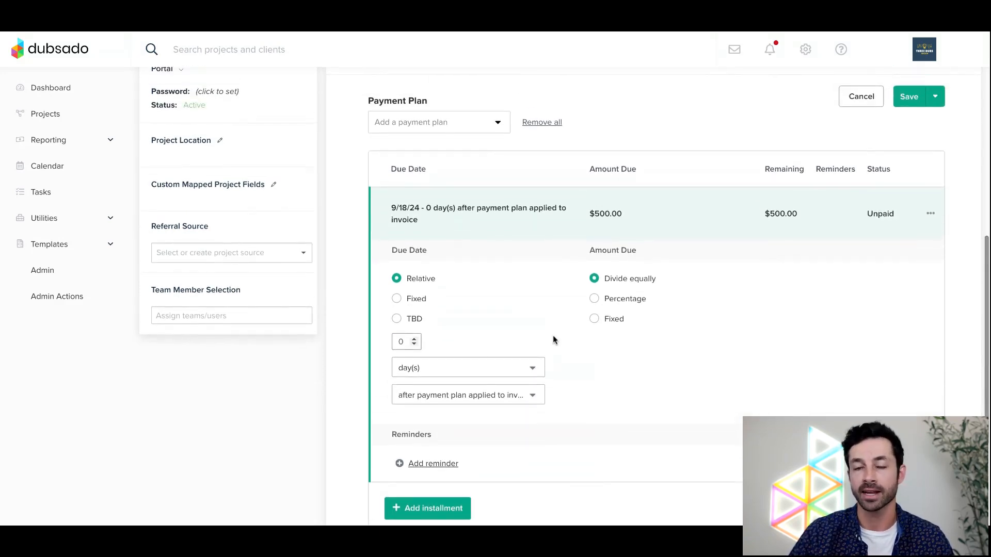
scroll(391, 264, up, 8)
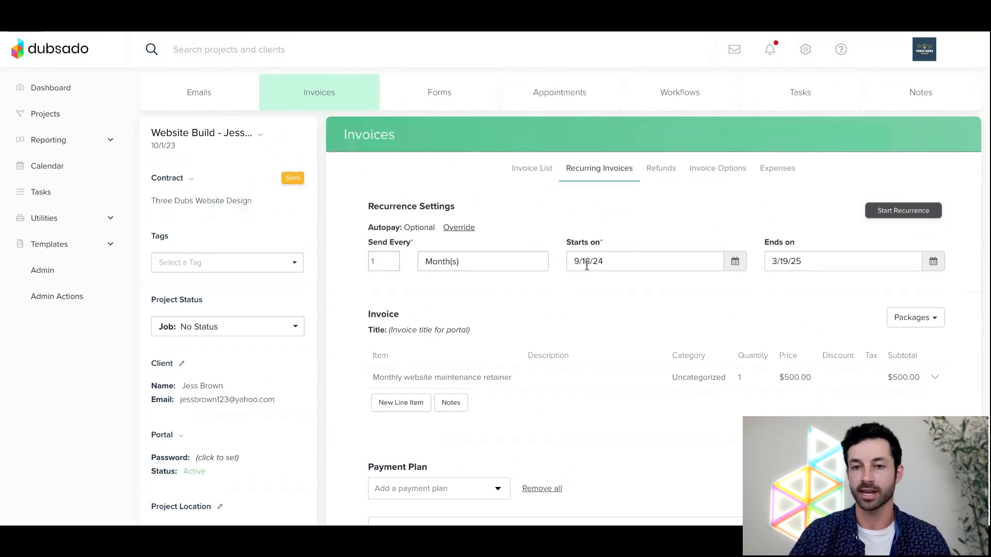
scroll(583, 294, down, 2)
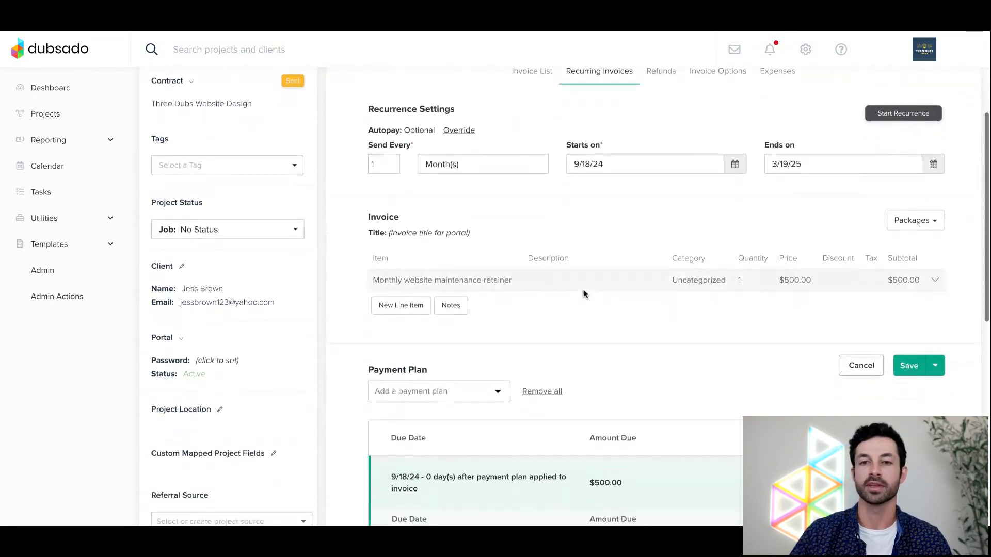
scroll(585, 293, down, 2)
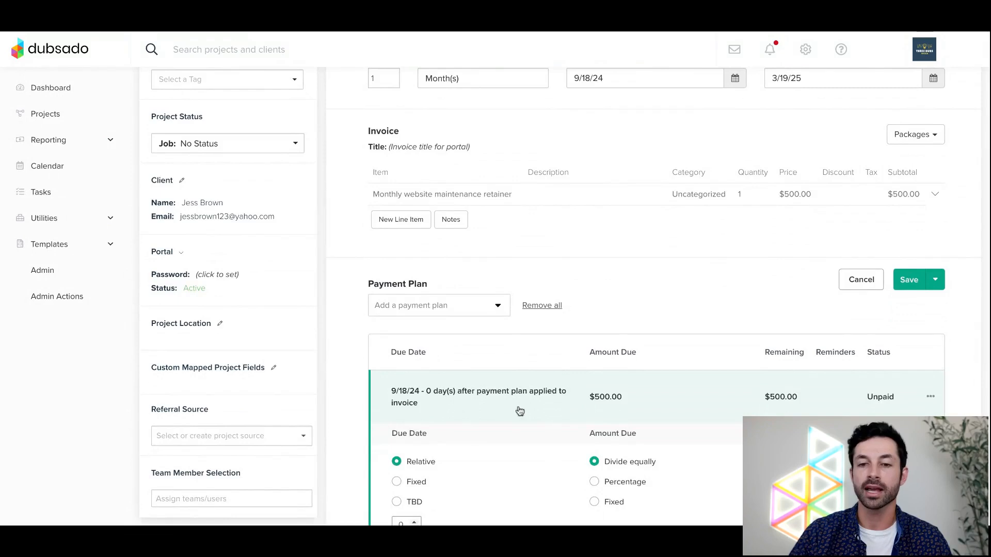
scroll(508, 382, down, 1)
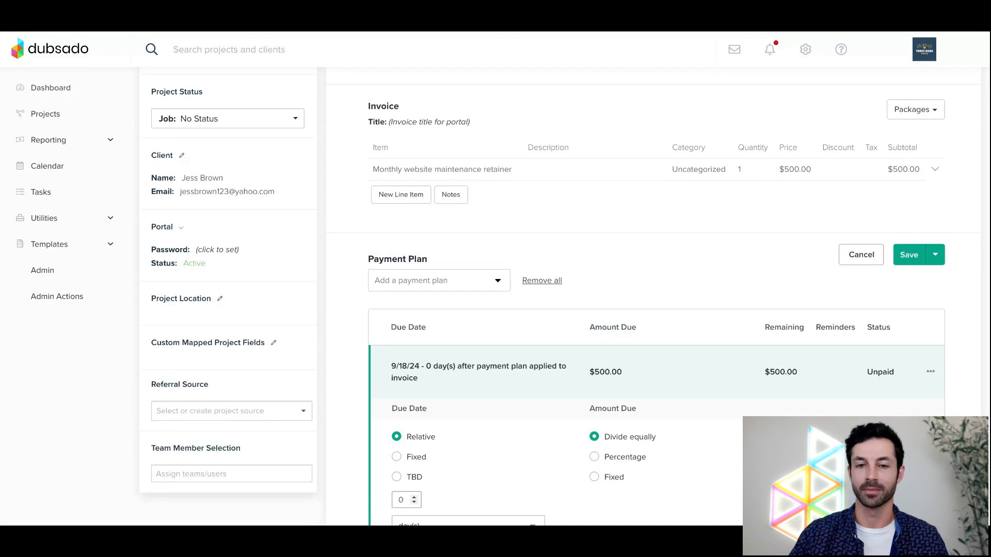
scroll(652, 294, down, 1)
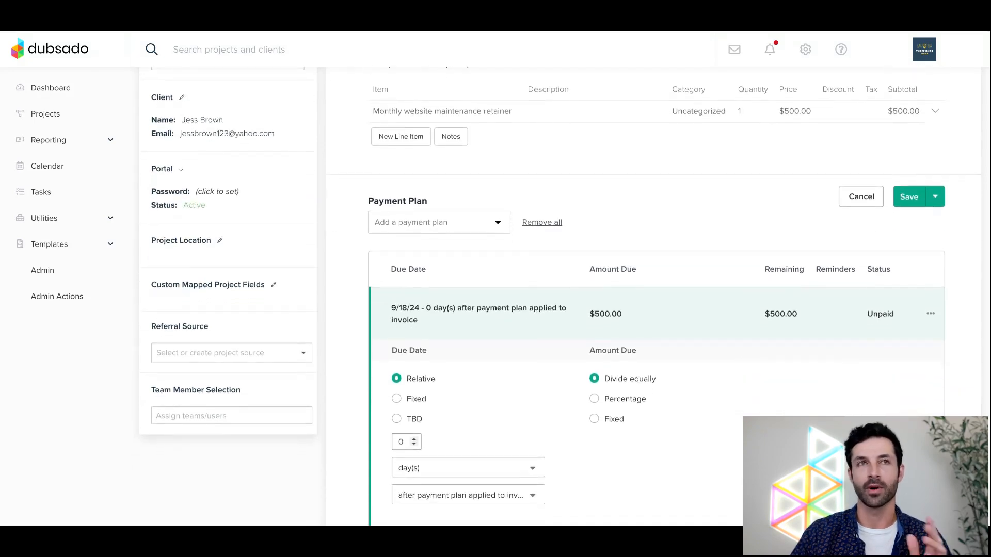
scroll(564, 291, down, 1)
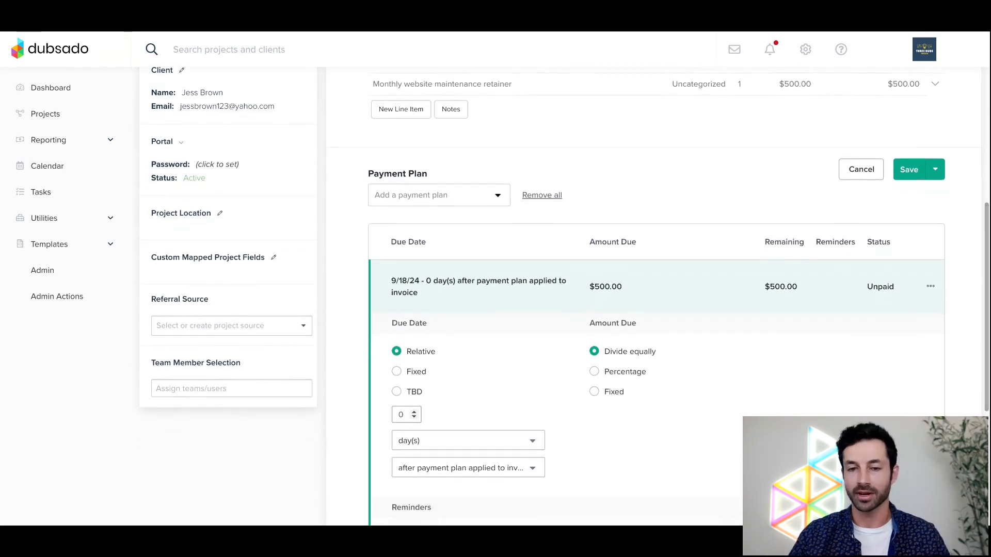
scroll(508, 361, down, 1)
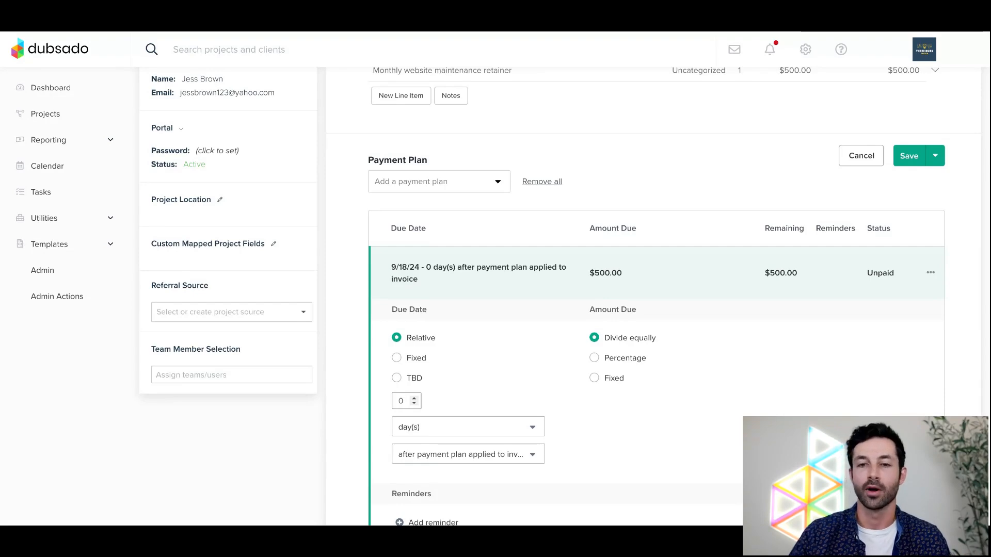
Set the installment's relative due date to 3 days after the payment plan is applied to the invoice.
scroll(508, 325, down, 2)
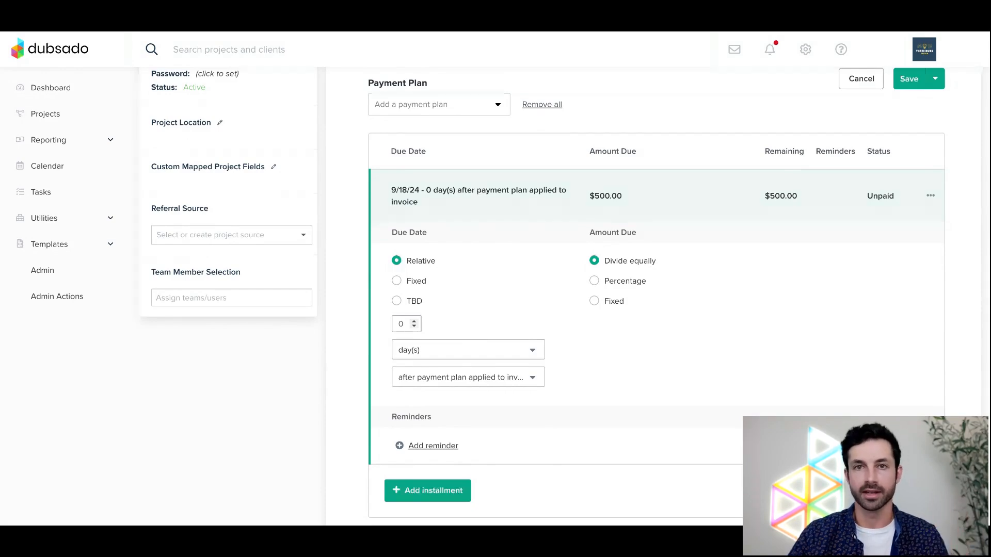
click(413, 321)
click(413, 320)
click(414, 321)
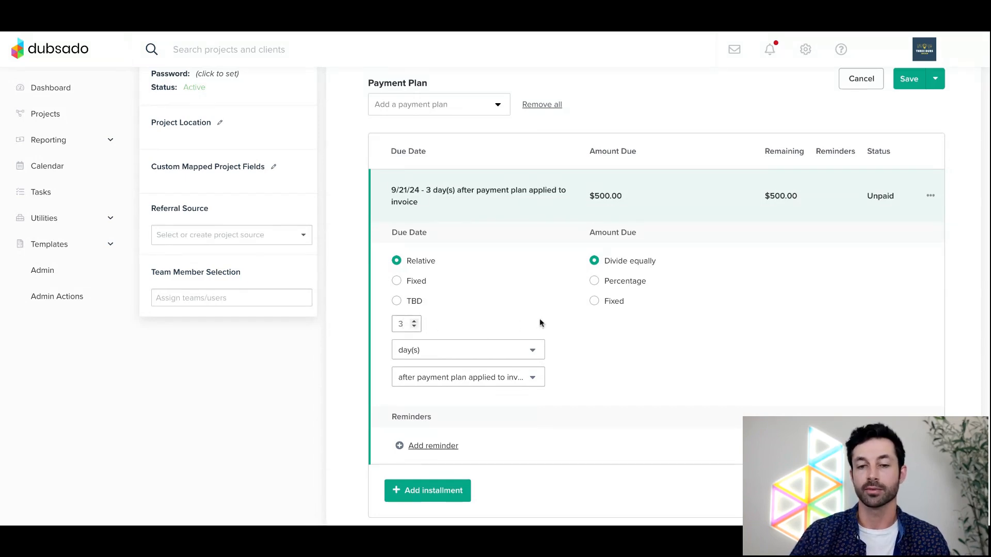
Review the recurrence settings, especially the "Starts on" date, against the installment's 3-day due date.
scroll(540, 310, up, 1)
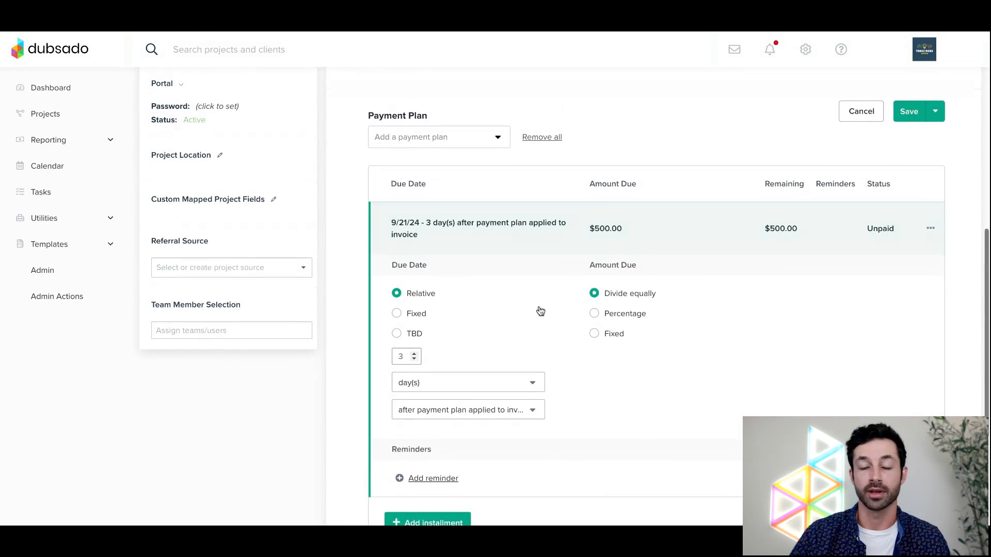
scroll(539, 310, down, 1)
scroll(538, 310, up, 1)
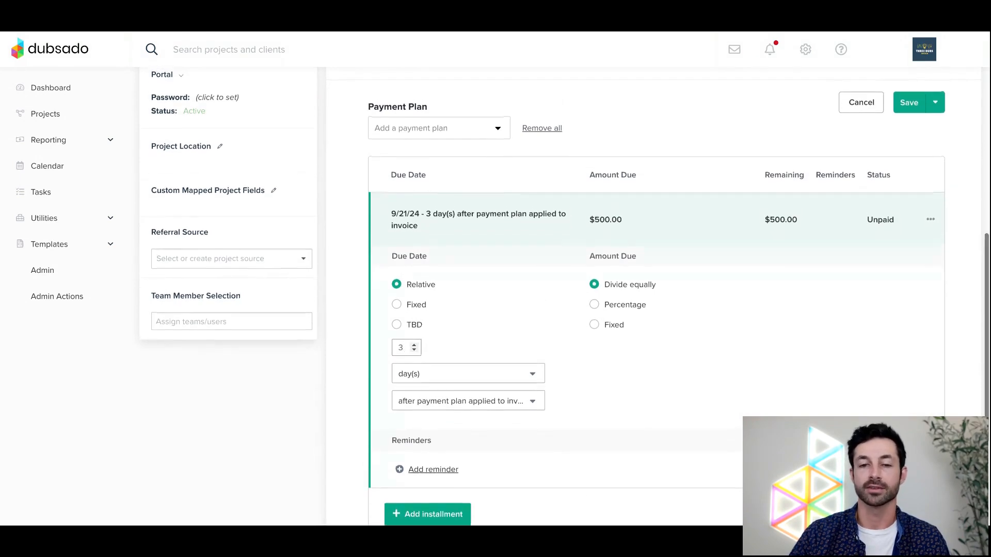
scroll(438, 352, up, 3)
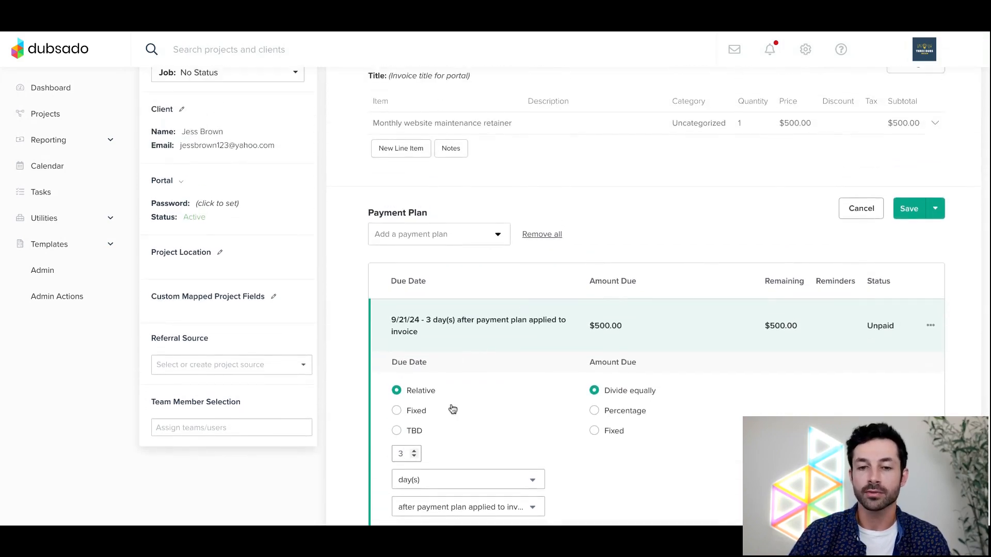
scroll(449, 372, down, 1)
scroll(459, 395, up, 3)
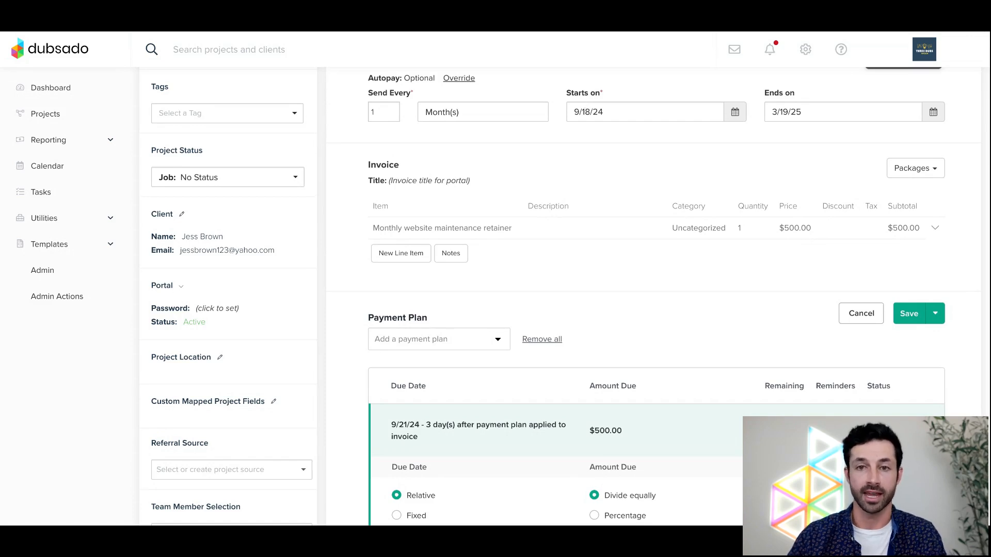
scroll(533, 287, down, 3)
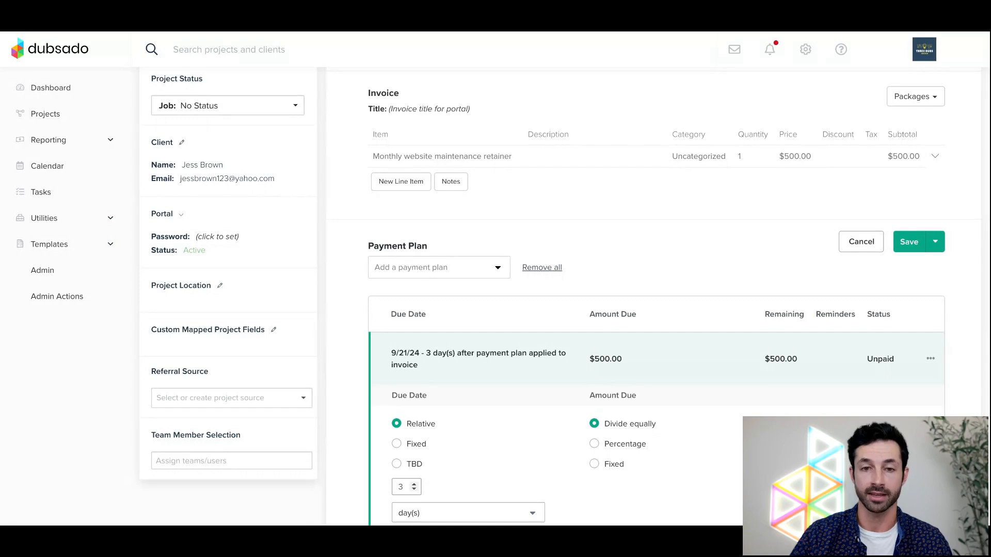
scroll(653, 330, up, 1)
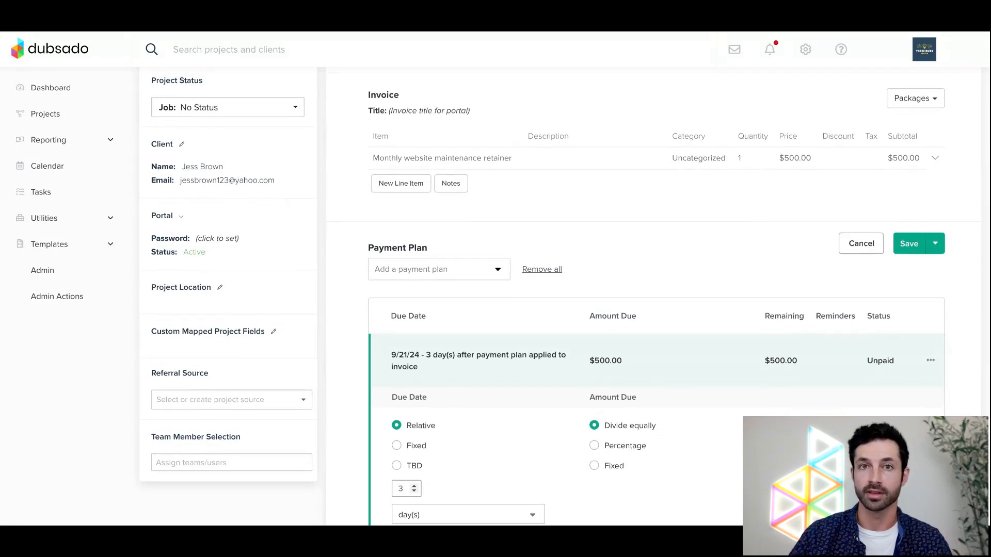
scroll(564, 272, up, 5)
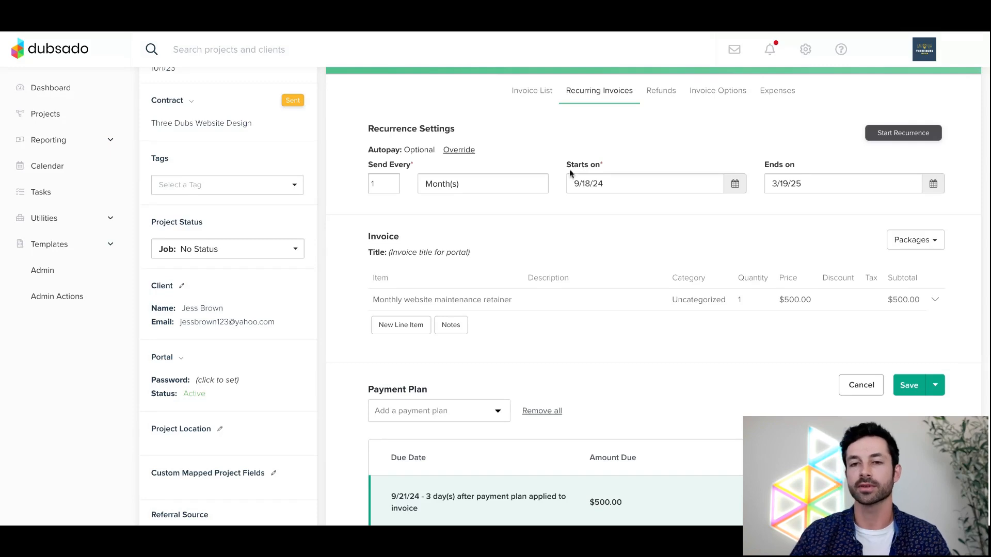
drag(569, 168, 608, 165)
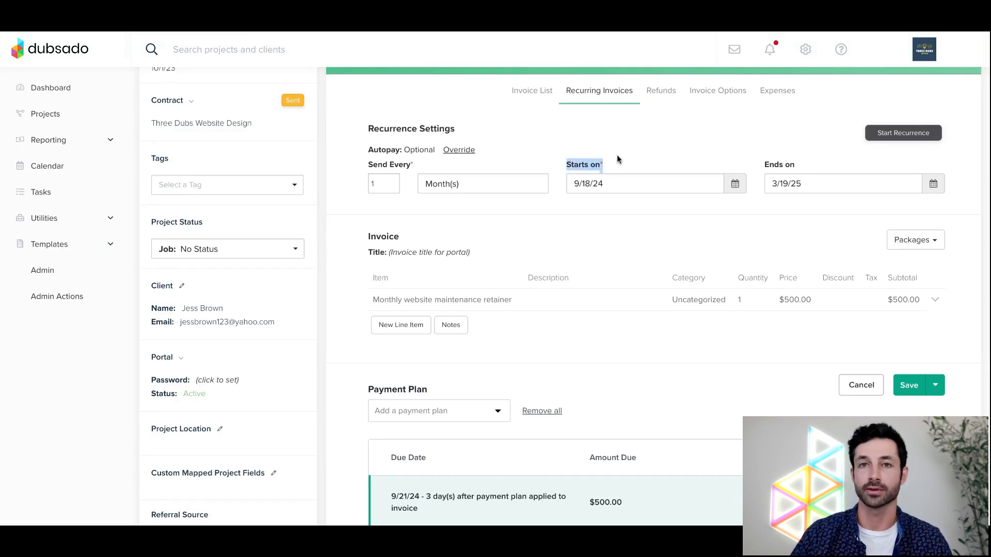
click(617, 156)
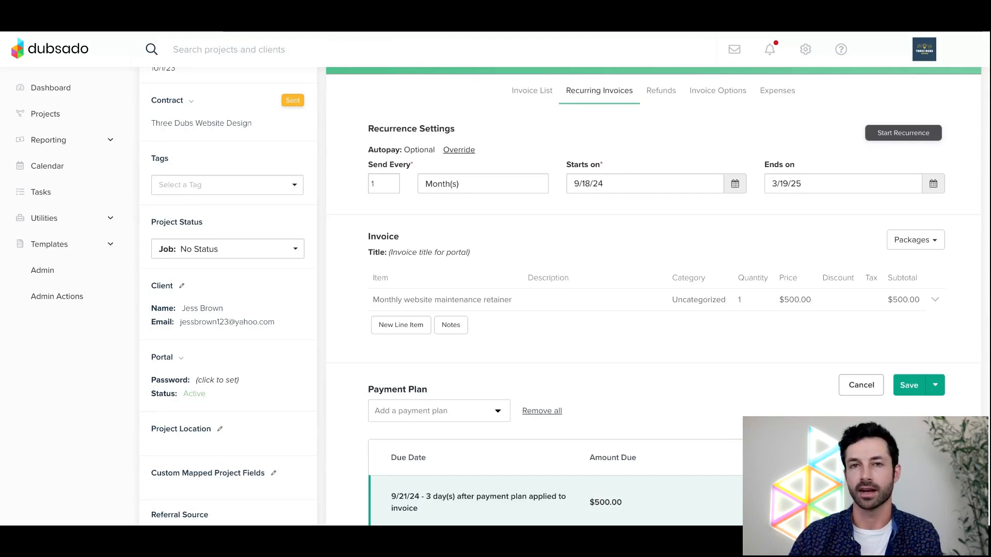
Add a reminder to the installment 0 days before the due date at 9:00 AM, using the default Payment Reminder email.
scroll(525, 366, down, 2)
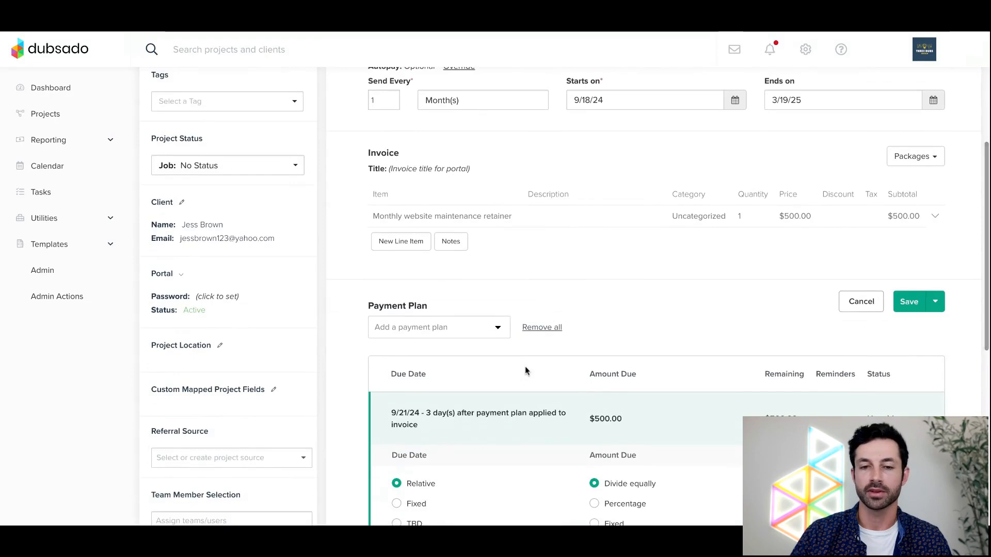
scroll(525, 366, down, 2)
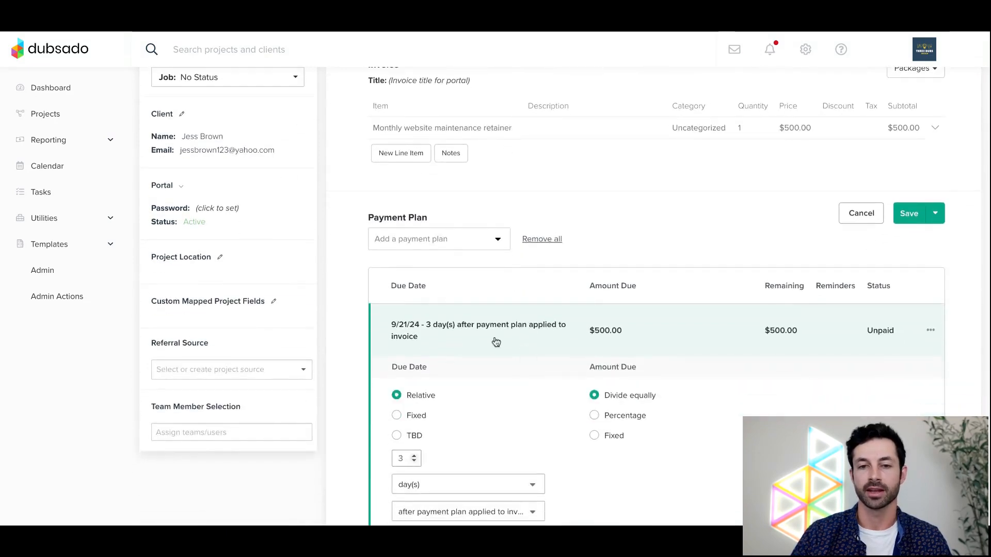
scroll(496, 343, down, 4)
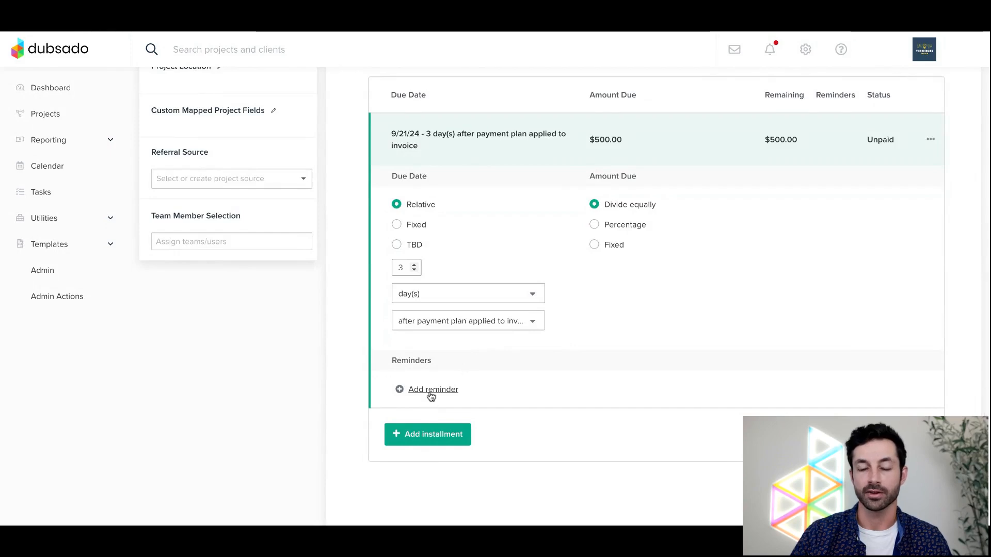
click(431, 390)
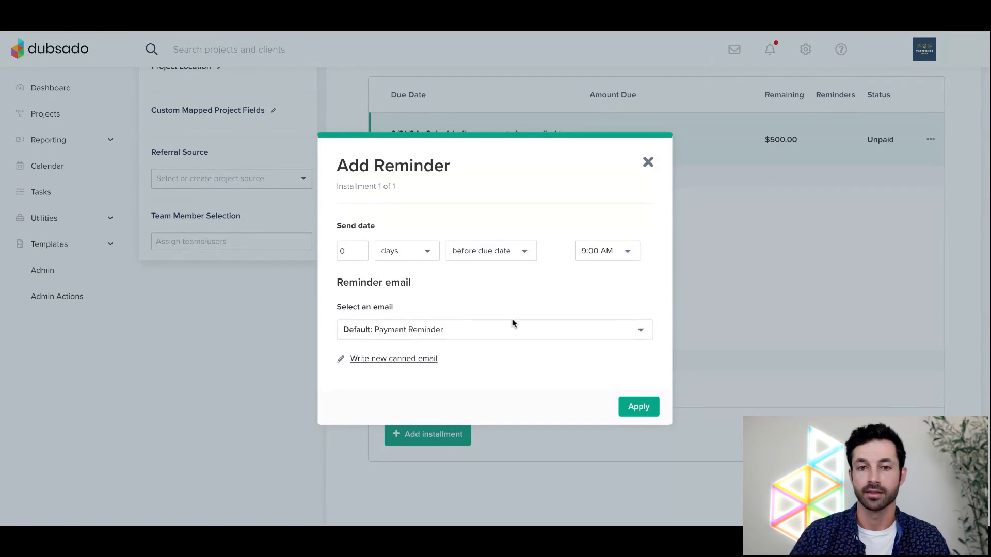
click(635, 406)
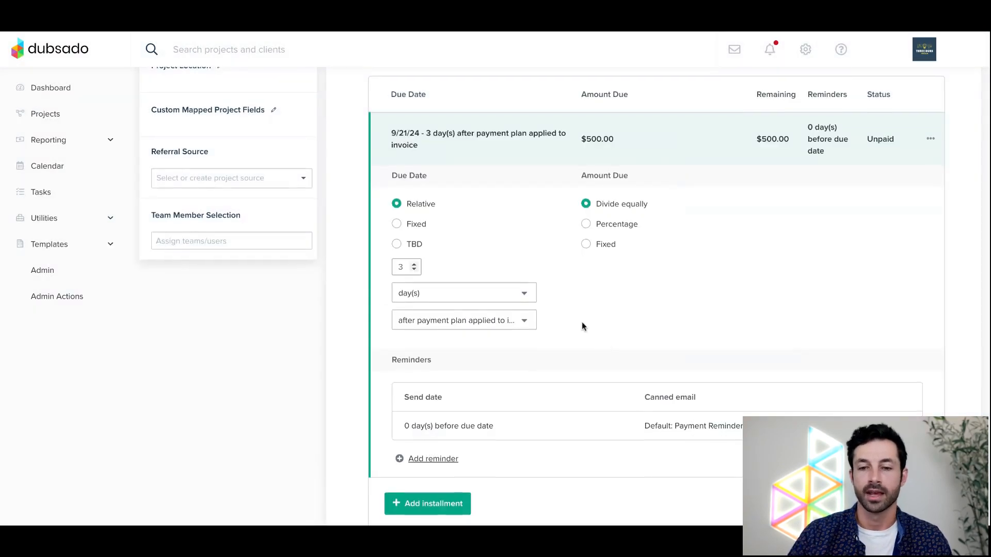
Add a second installment reminder 2 days after the due date, using the default Payment Reminder email.
scroll(580, 321, down, 1)
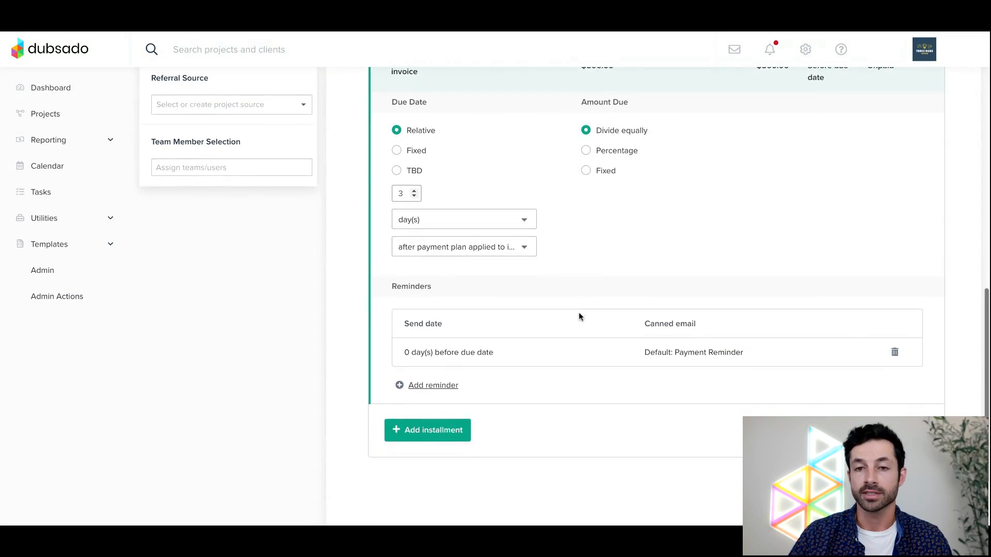
click(434, 388)
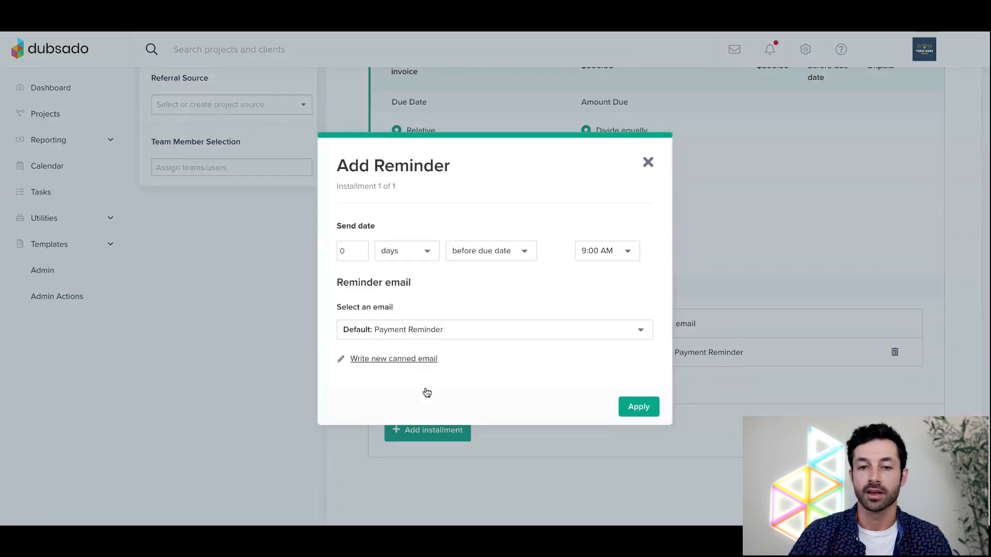
click(361, 248)
click(361, 248)
click(463, 250)
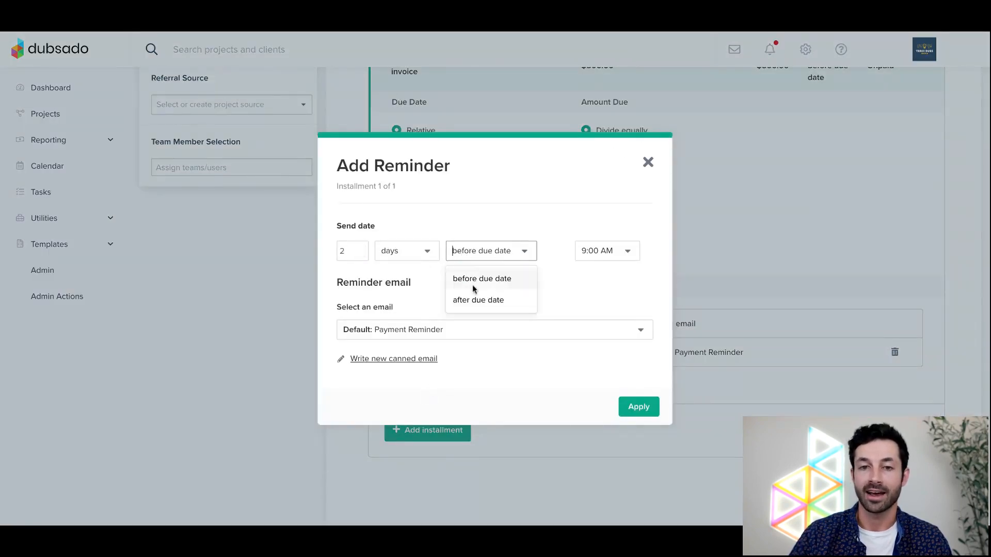
click(474, 295)
click(632, 407)
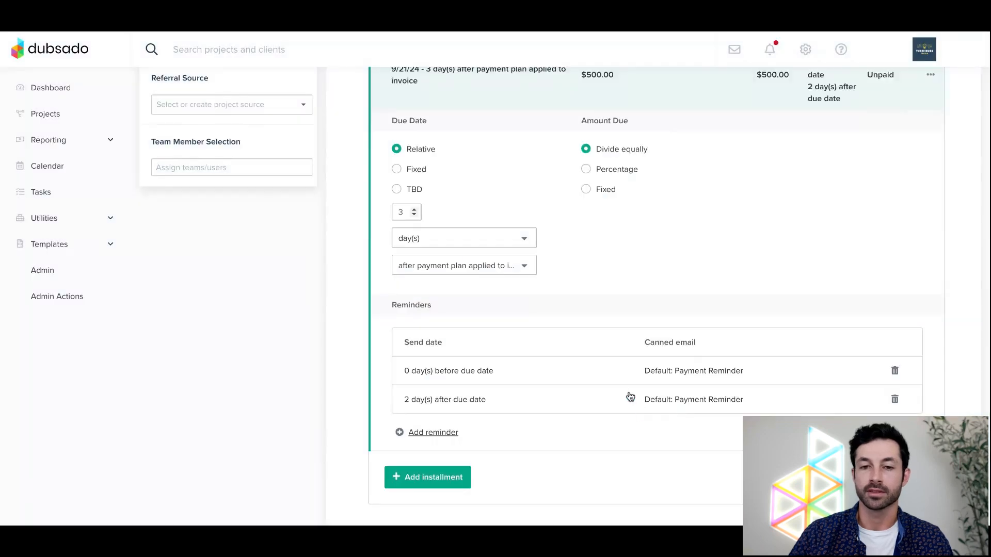
scroll(630, 396, up, 1)
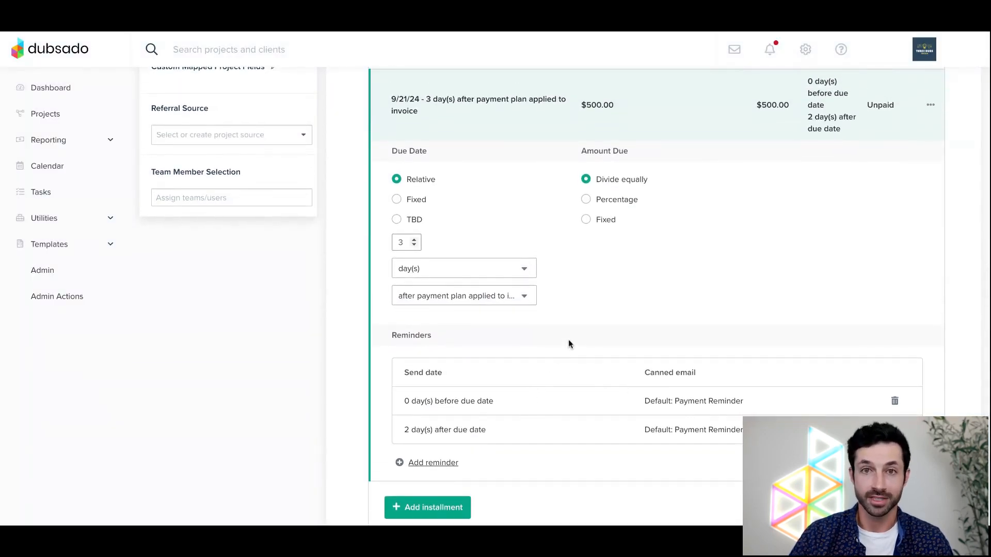
scroll(568, 339, up, 10)
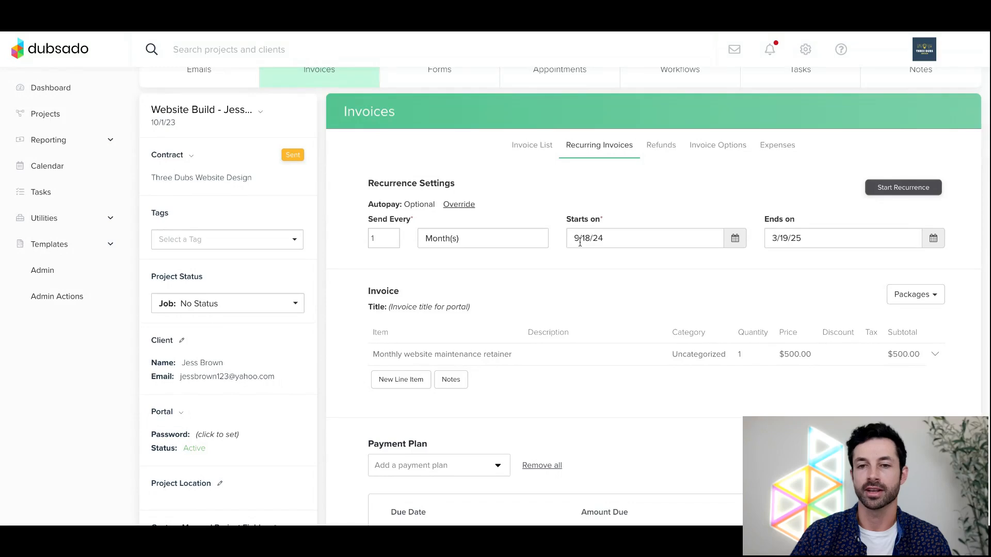
scroll(579, 242, down, 10)
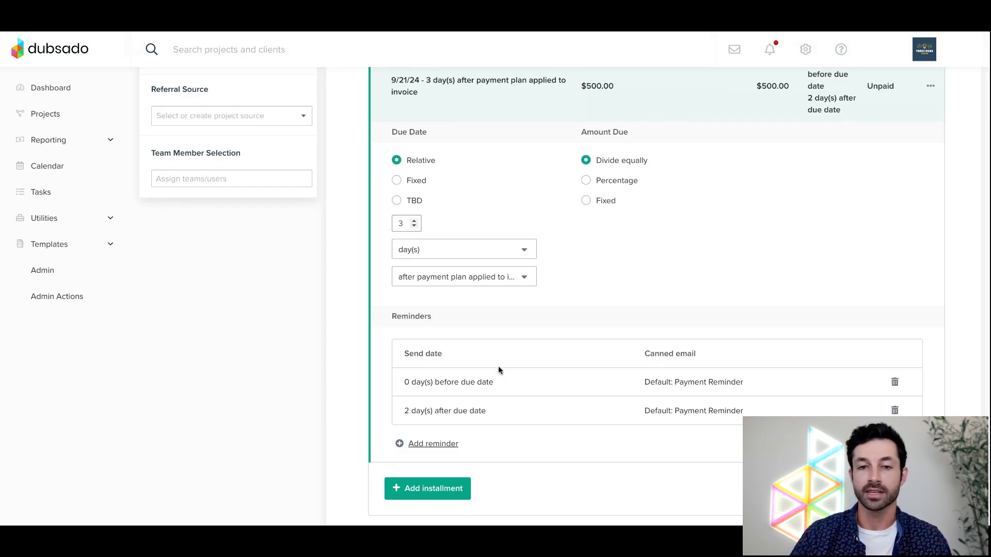
click(433, 443)
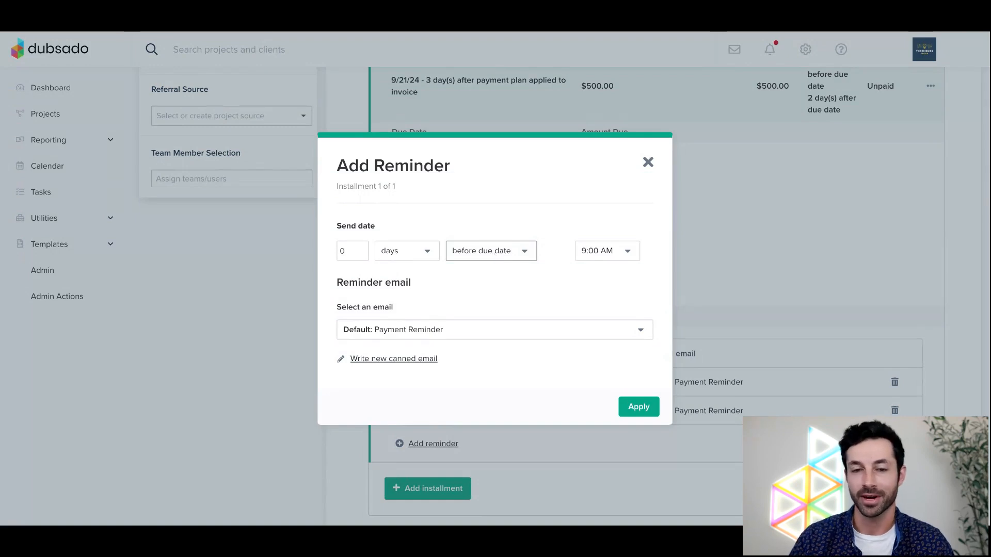
click(648, 165)
Set the installment's relative due date to 0 days after the payment plan is applied to the invoice.
click(413, 226)
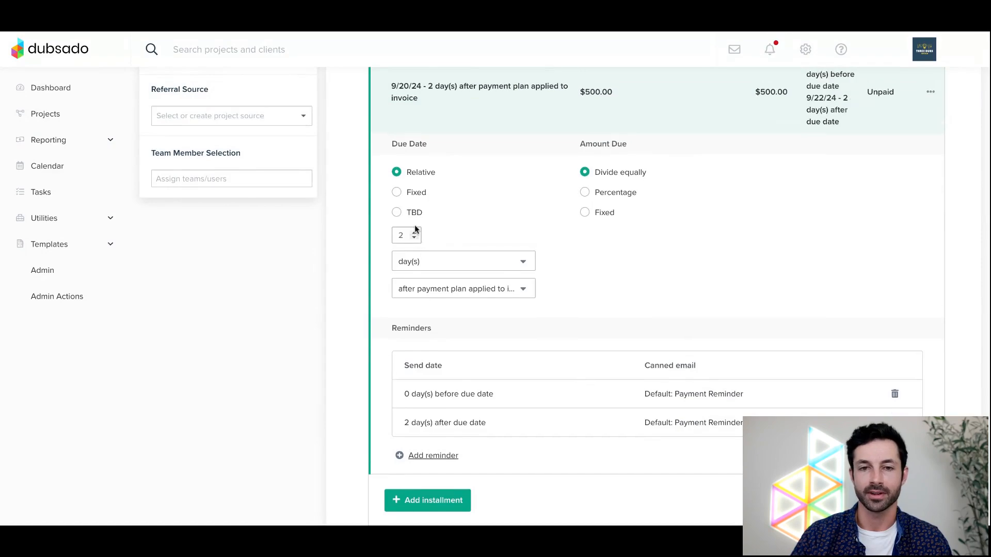
click(414, 237)
click(413, 237)
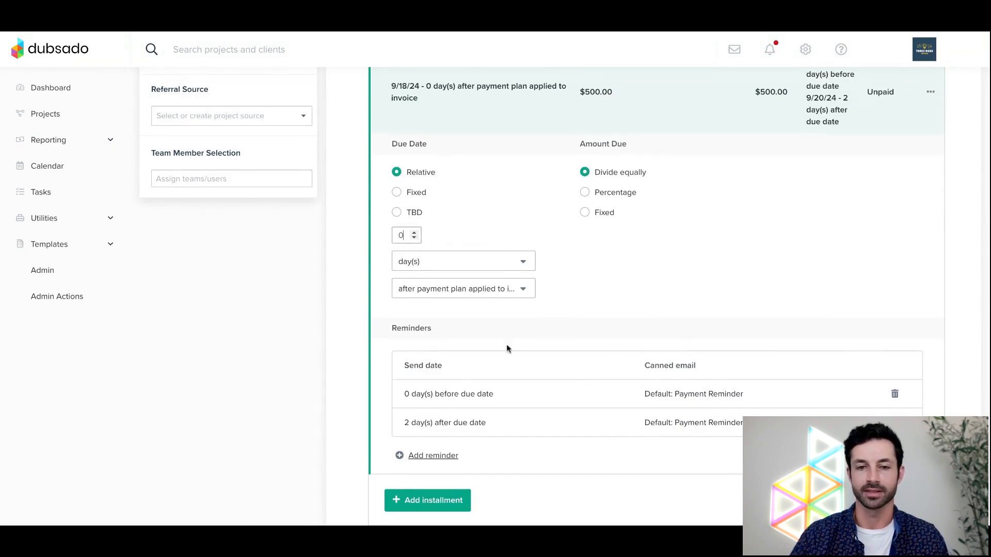
Change the installment reminder that is set to 0 days before the due date to 1 day after the due date.
click(482, 394)
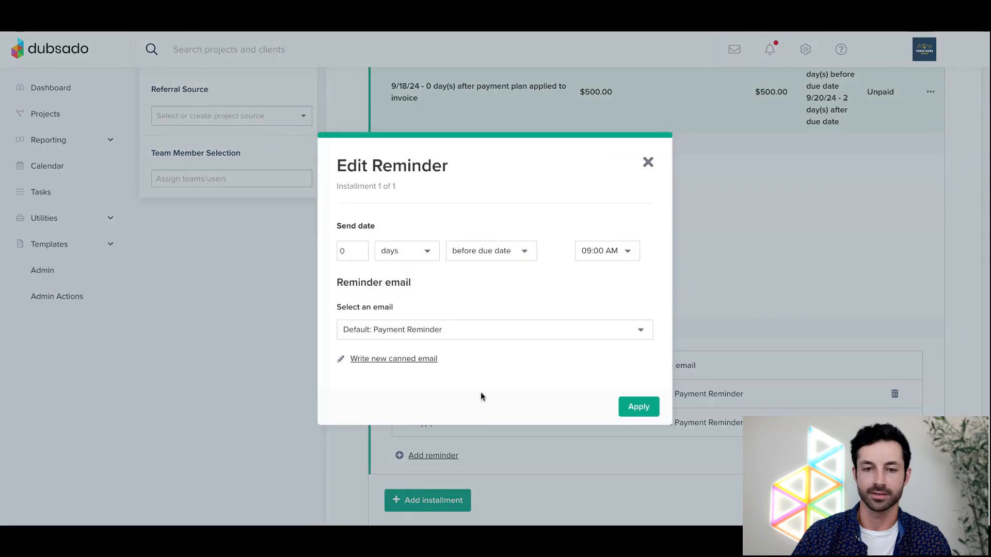
click(361, 248)
click(361, 248)
click(361, 248)
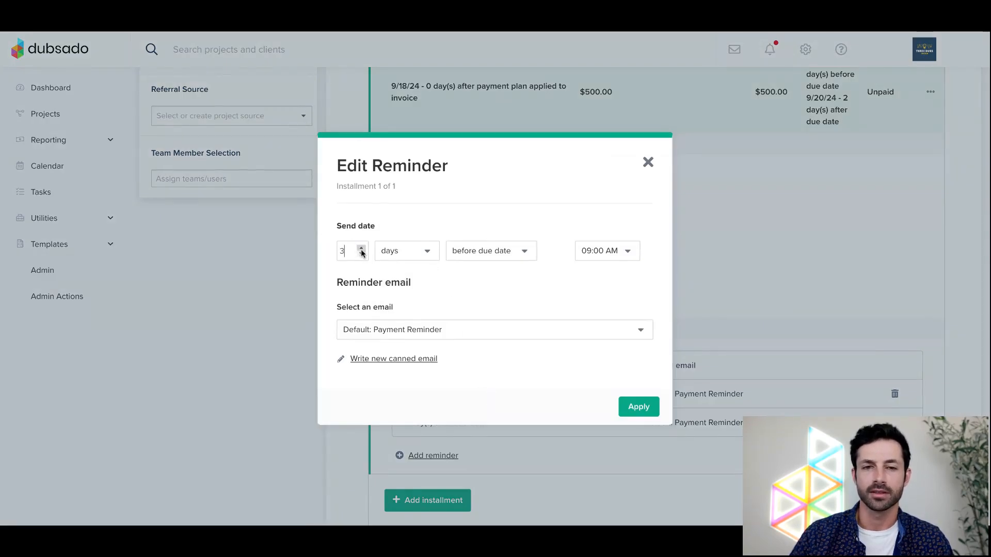
click(361, 255)
click(467, 251)
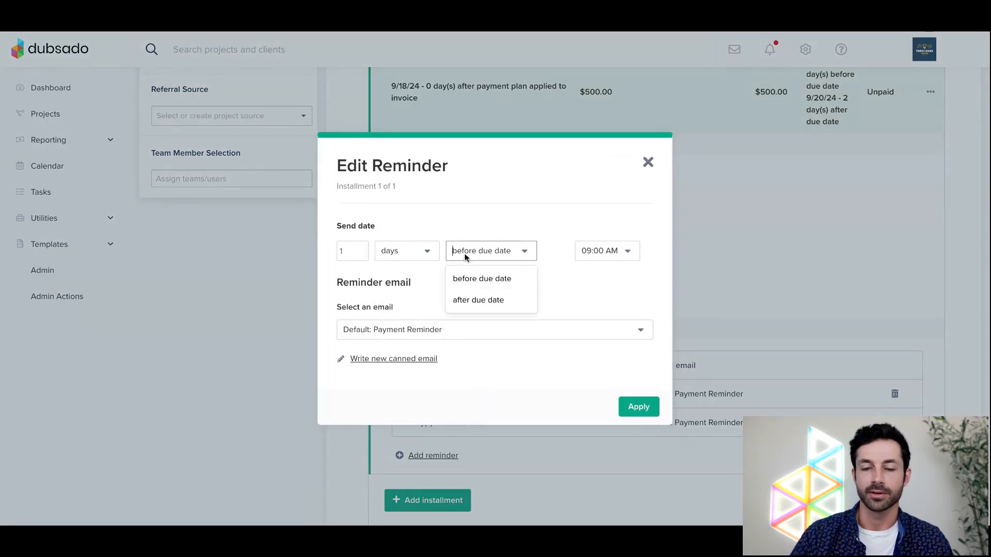
click(472, 300)
click(638, 407)
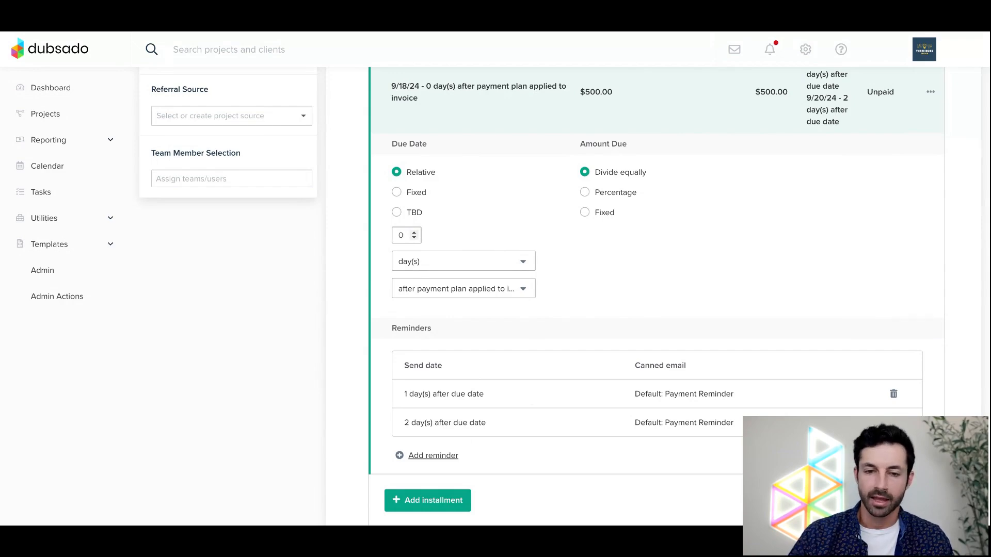
Set the recurrence's "Starts on" date to 10/1/24.
scroll(535, 415, up, 1)
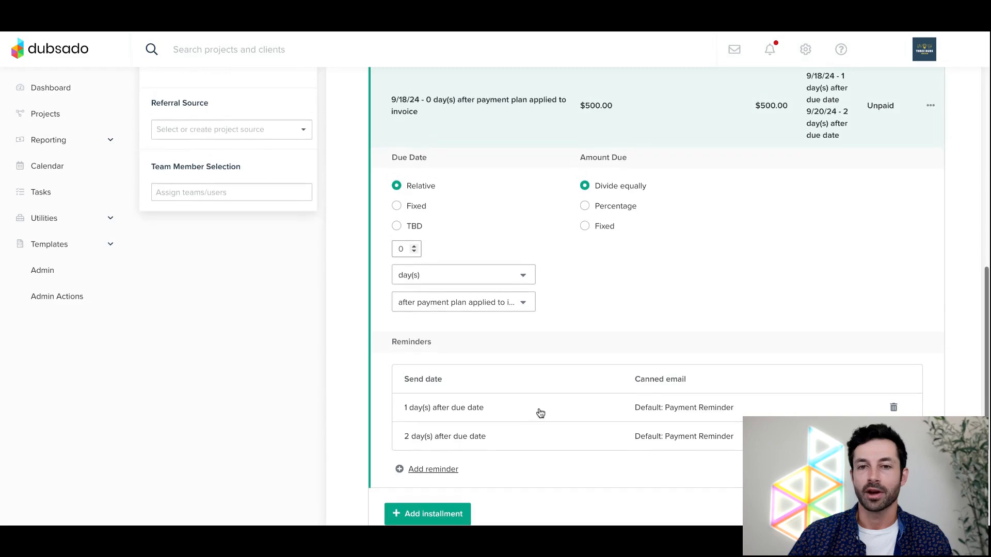
scroll(540, 413, up, 10)
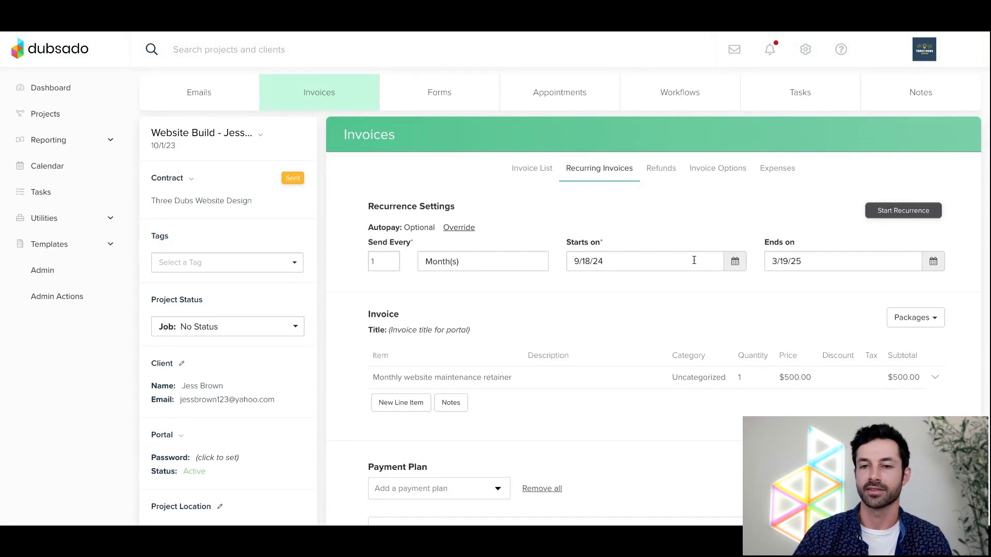
click(733, 261)
click(690, 285)
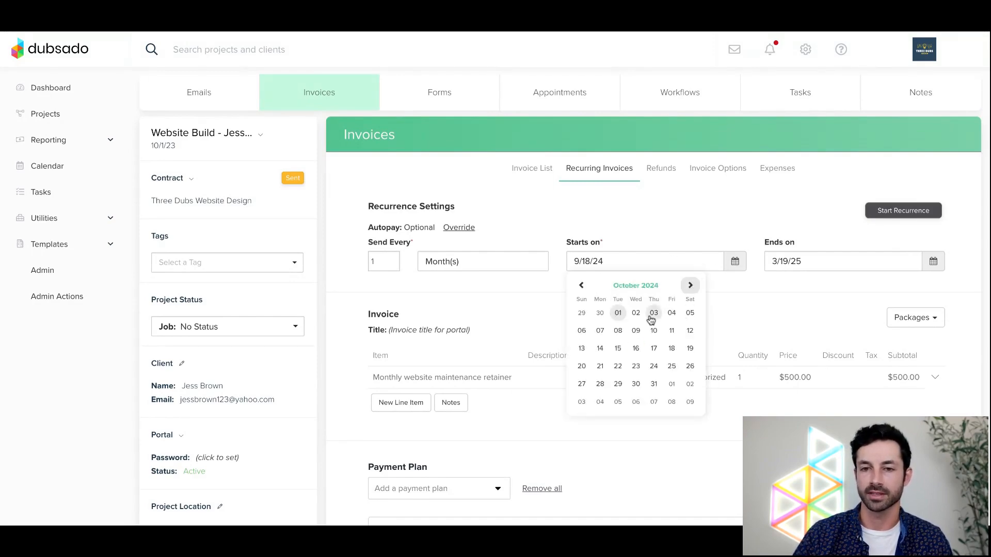
click(619, 313)
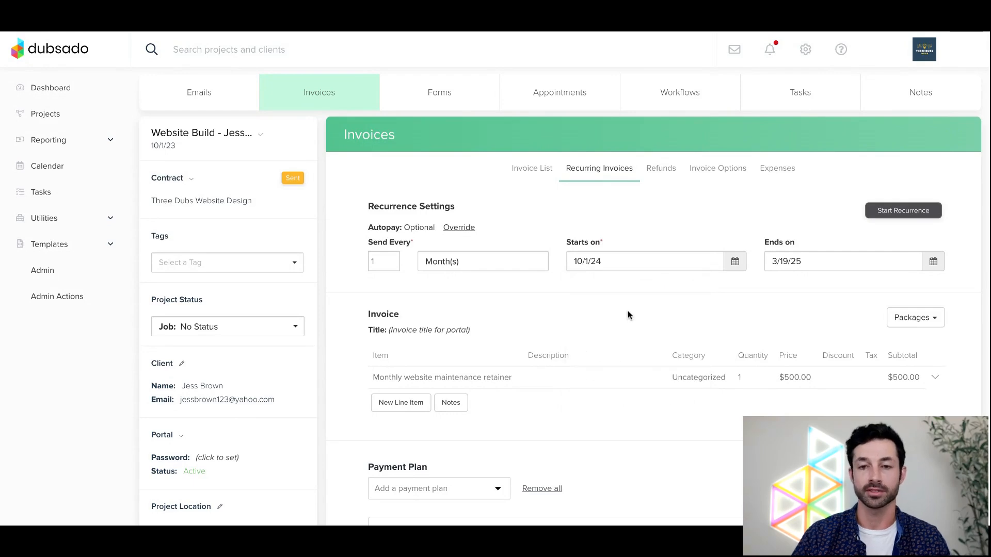
Review the recurrence settings and line item against the payment plan's relative due date, amount split and reminders.
scroll(564, 281, down, 3)
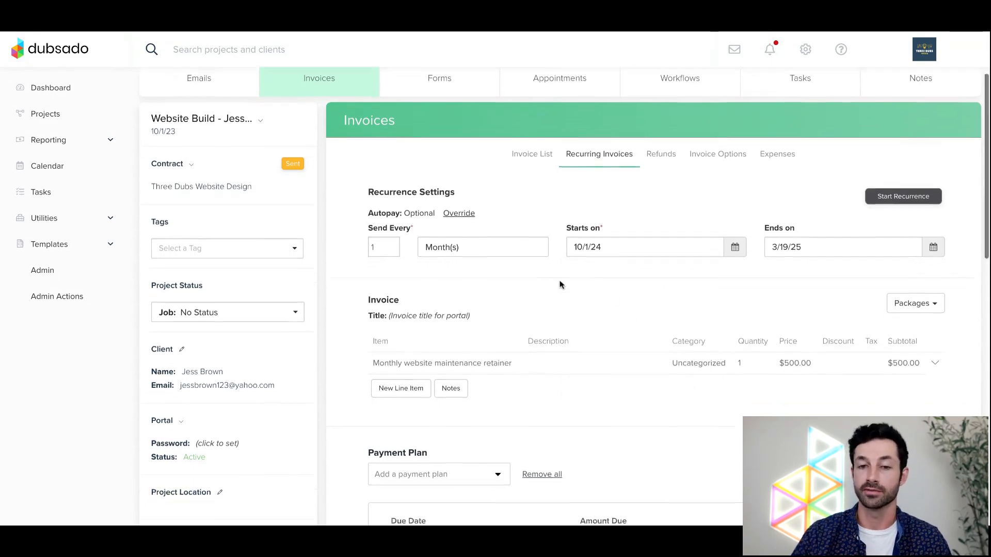
scroll(571, 278, up, 1)
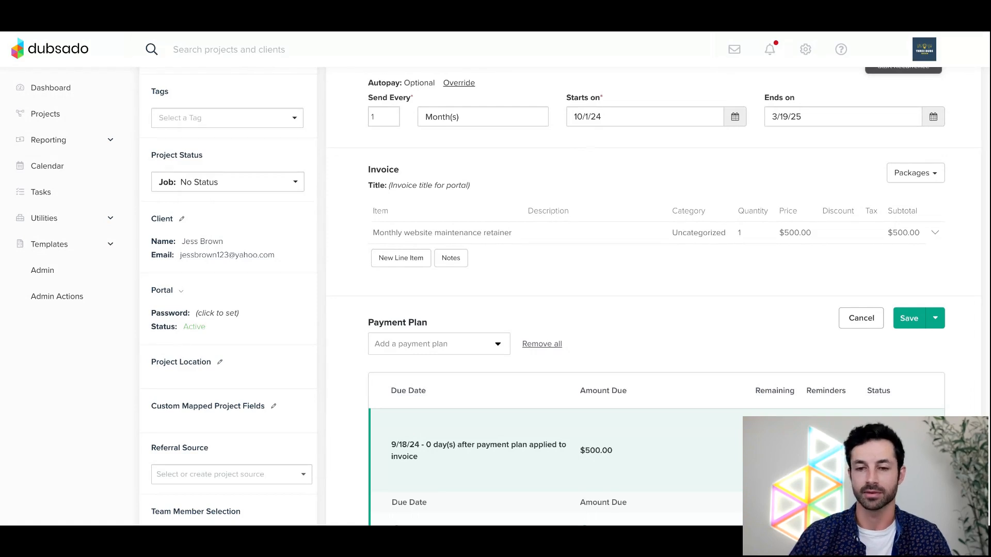
scroll(609, 162, down, 2)
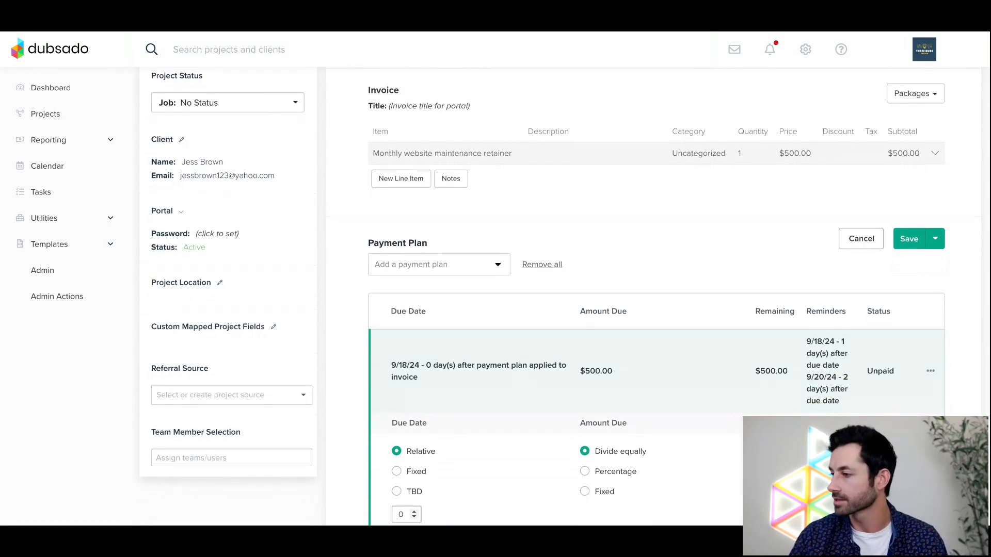
scroll(564, 297, down, 1)
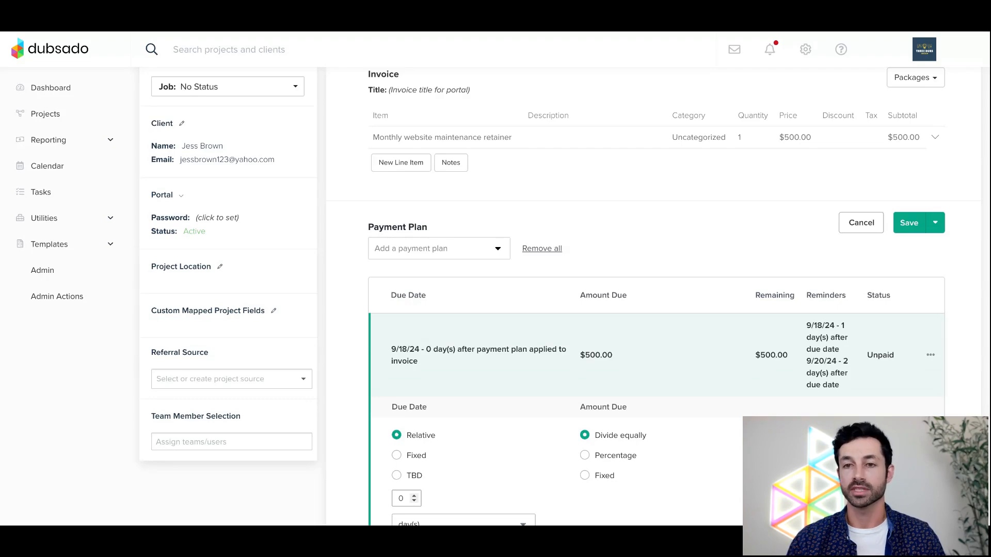
scroll(595, 174, up, 5)
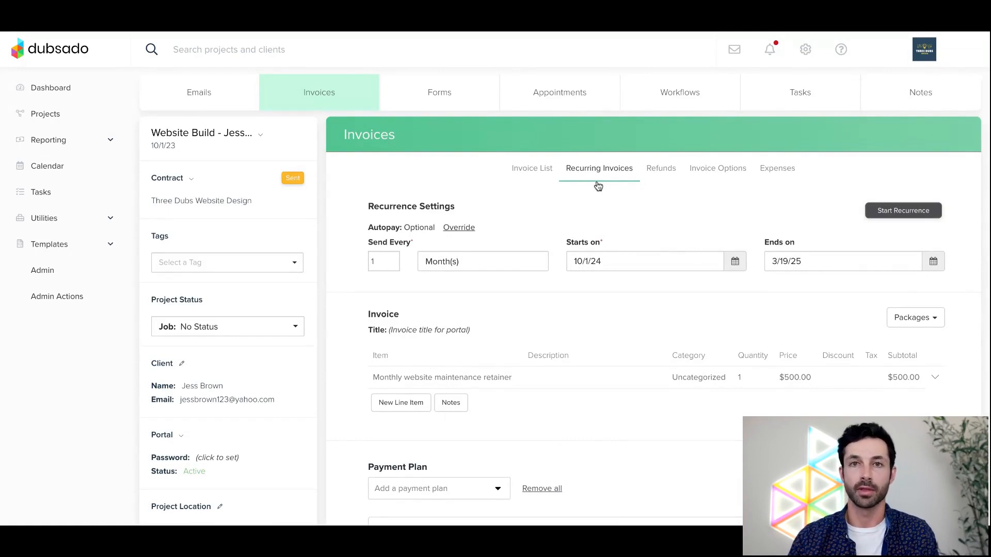
scroll(564, 296, down, 1)
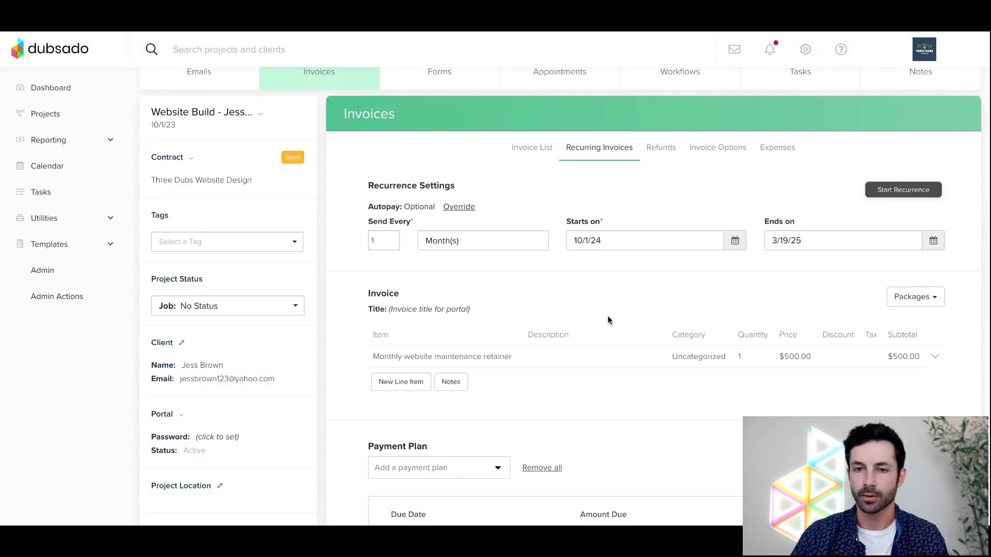
scroll(607, 317, down, 3)
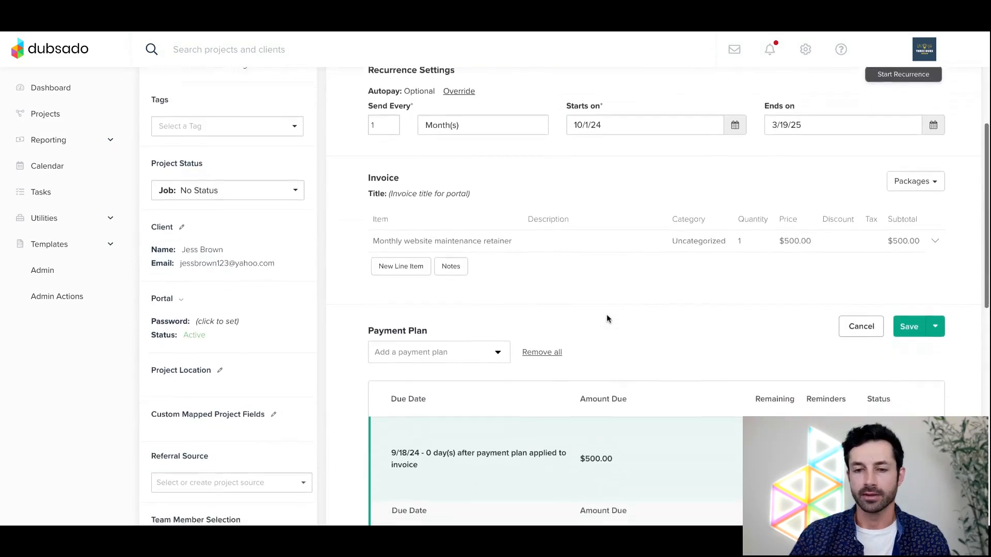
scroll(606, 317, down, 5)
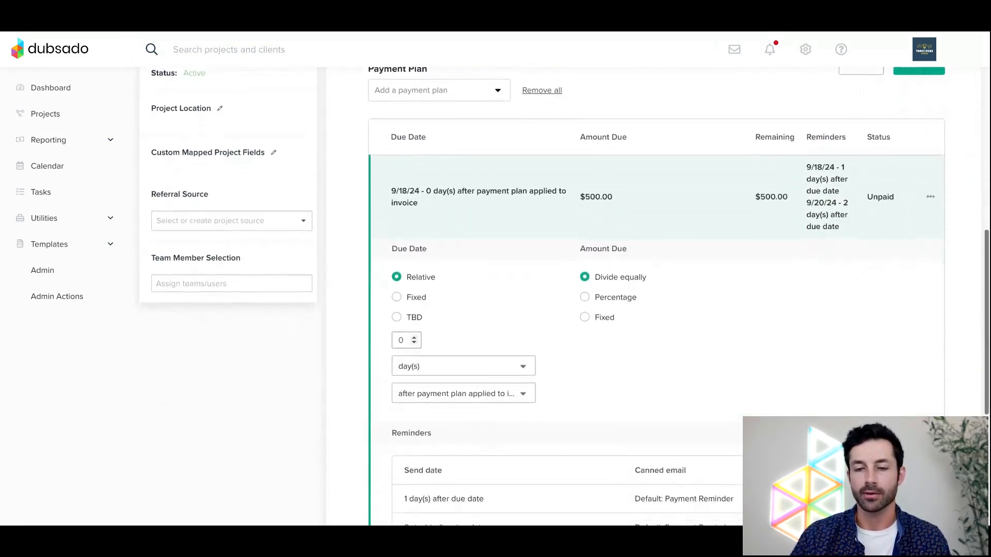
scroll(607, 317, down, 1)
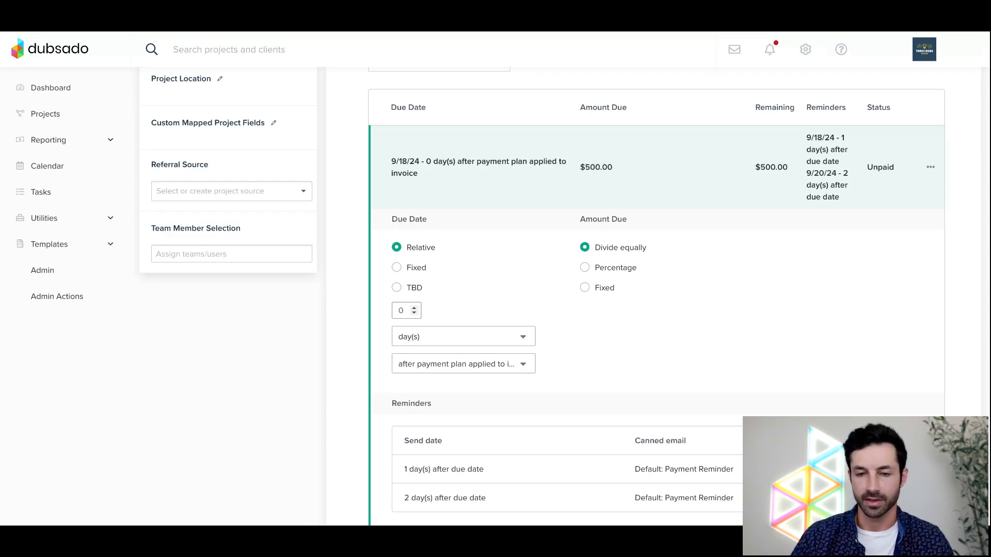
scroll(663, 306, up, 2)
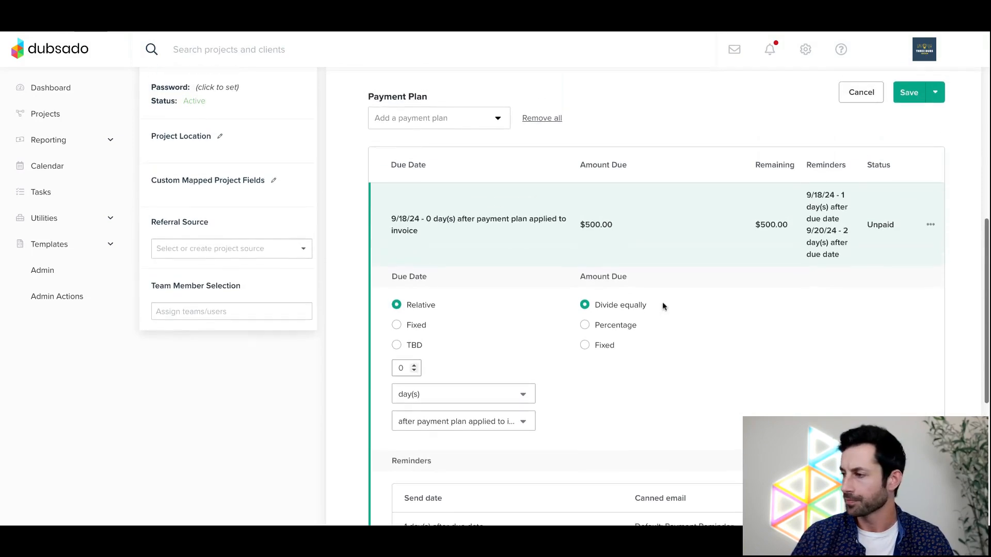
scroll(662, 306, down, 2)
scroll(666, 307, up, 3)
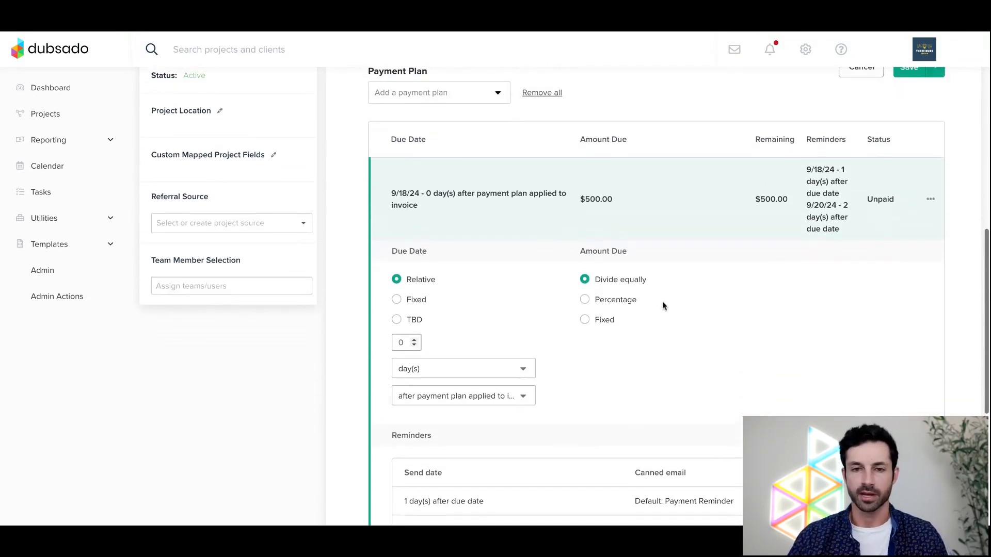
scroll(674, 310, down, 1)
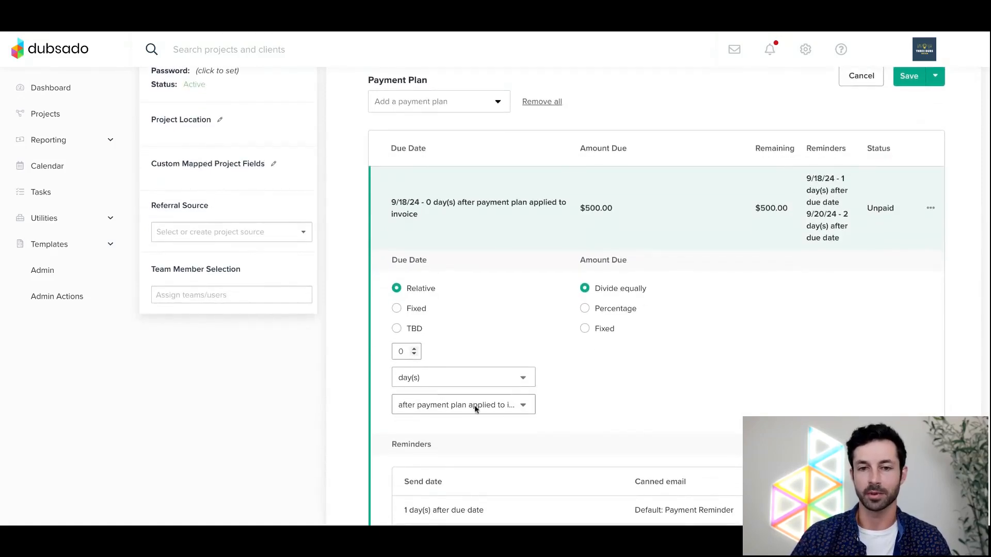
Set the recurrence's "Starts on" date to 9/18/24.
scroll(642, 379, up, 1)
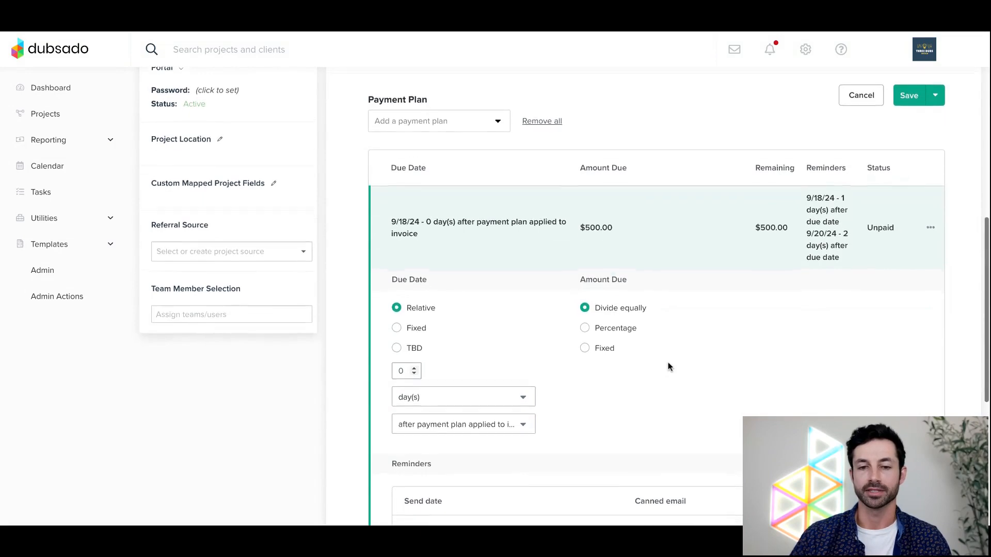
scroll(667, 366, down, 1)
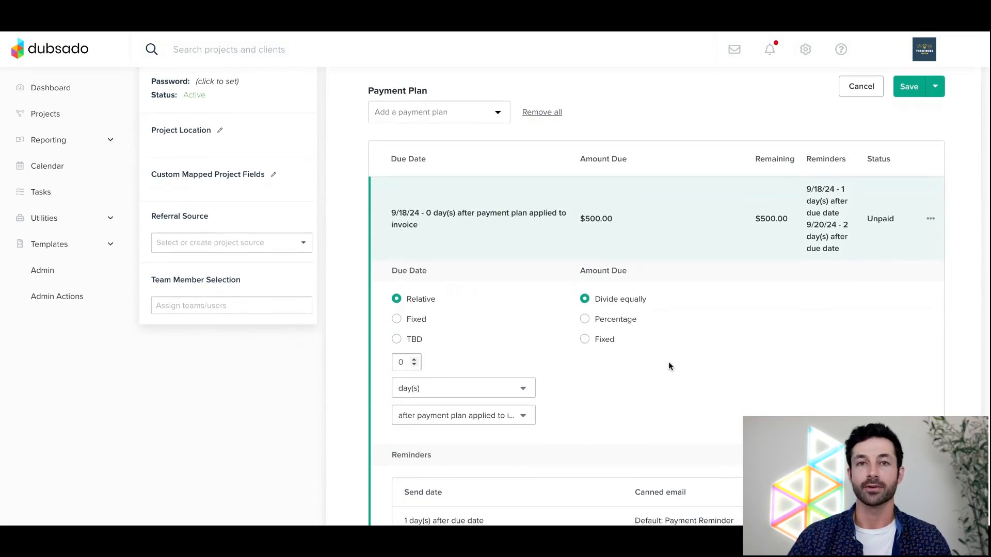
scroll(669, 363, up, 5)
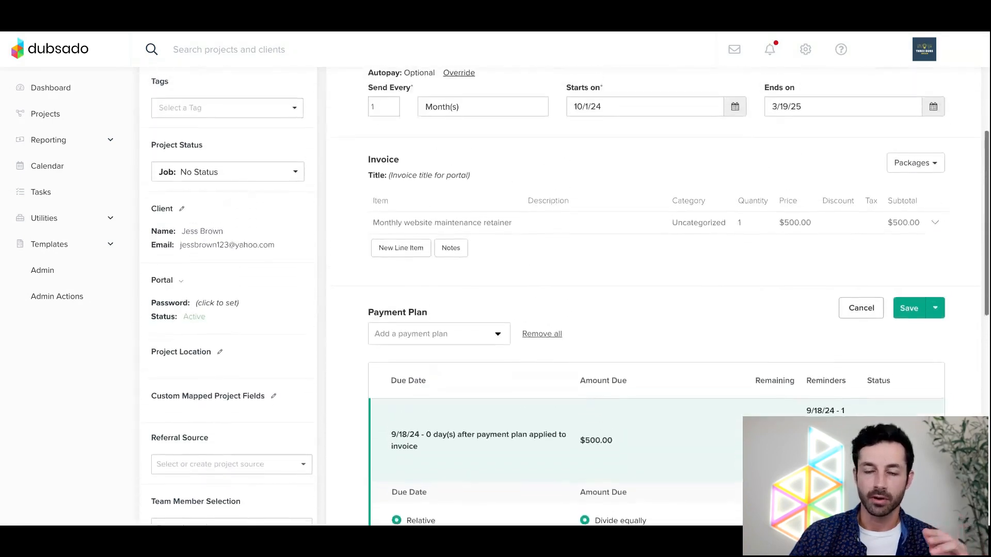
scroll(669, 363, up, 2)
drag(567, 219, 625, 219)
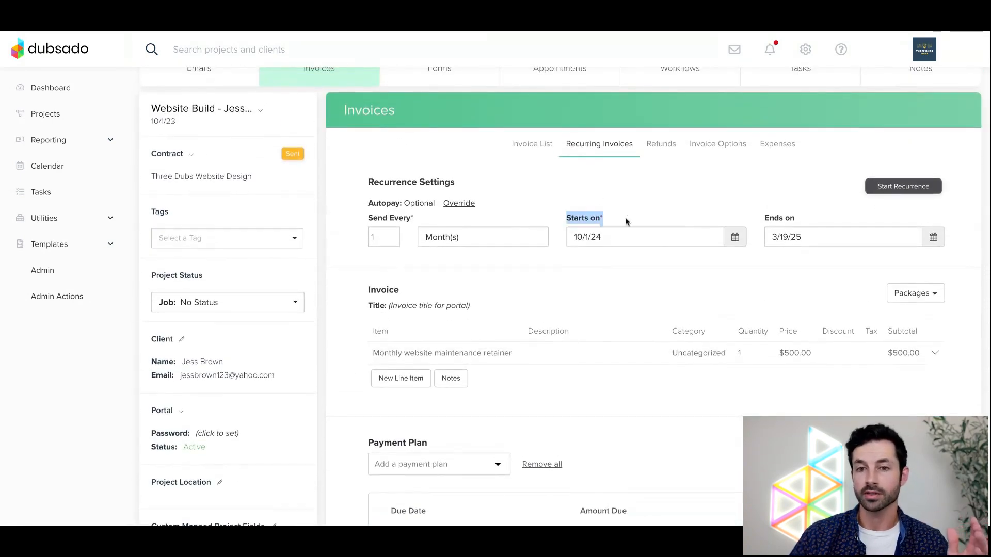
click(638, 202)
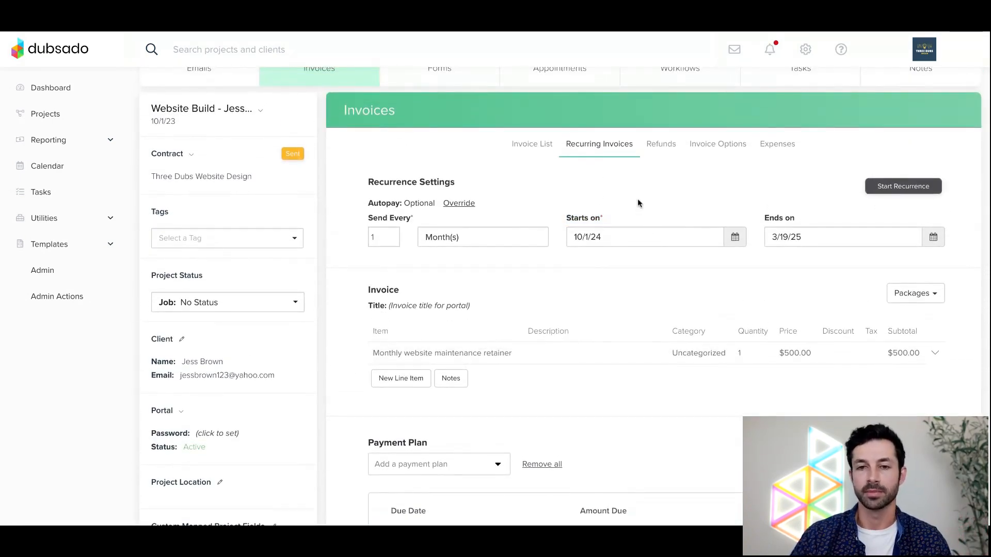
drag(574, 219, 598, 220)
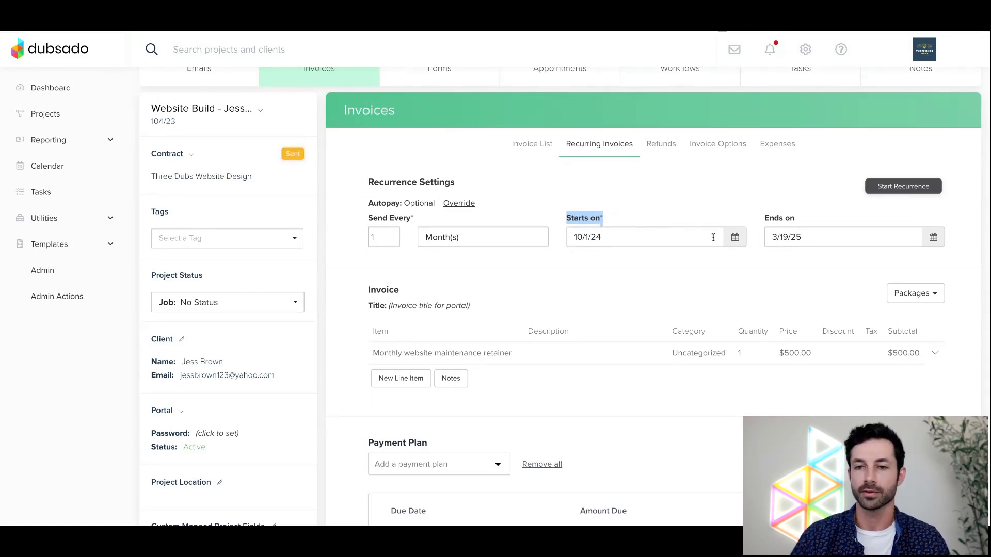
click(735, 237)
click(581, 261)
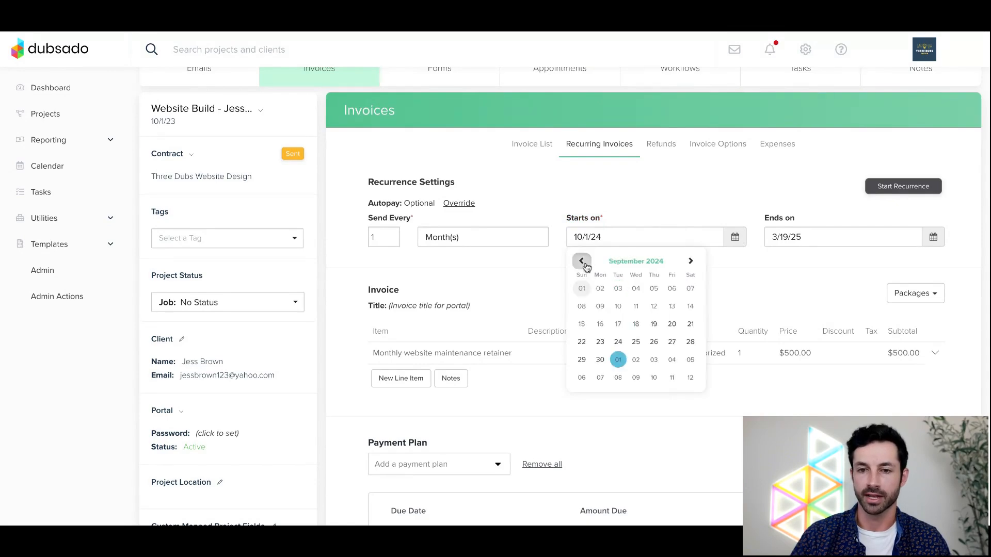
click(581, 261)
click(690, 261)
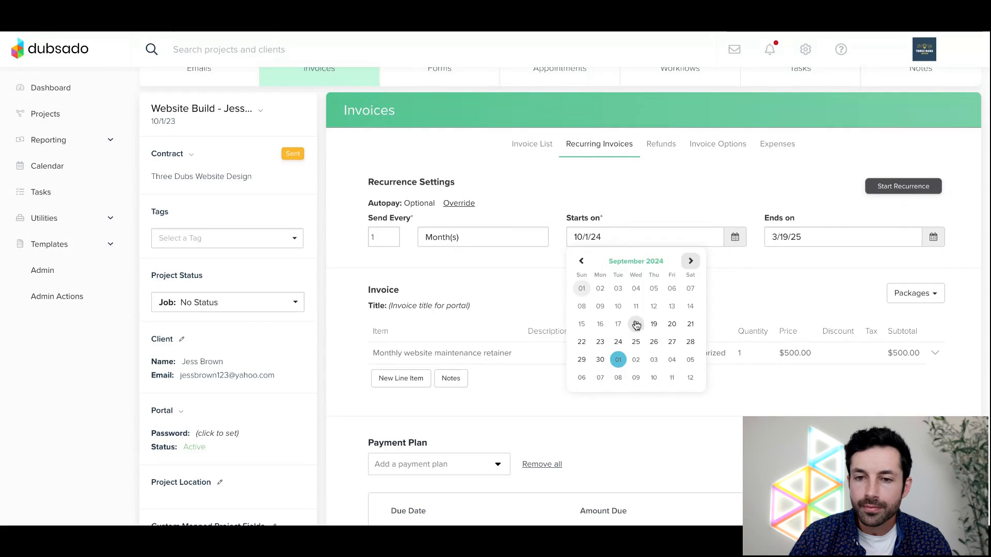
click(636, 324)
Set the installment's amount due to a percentage of 100% in the payment plan.
scroll(674, 201, down, 5)
scroll(674, 201, up, 4)
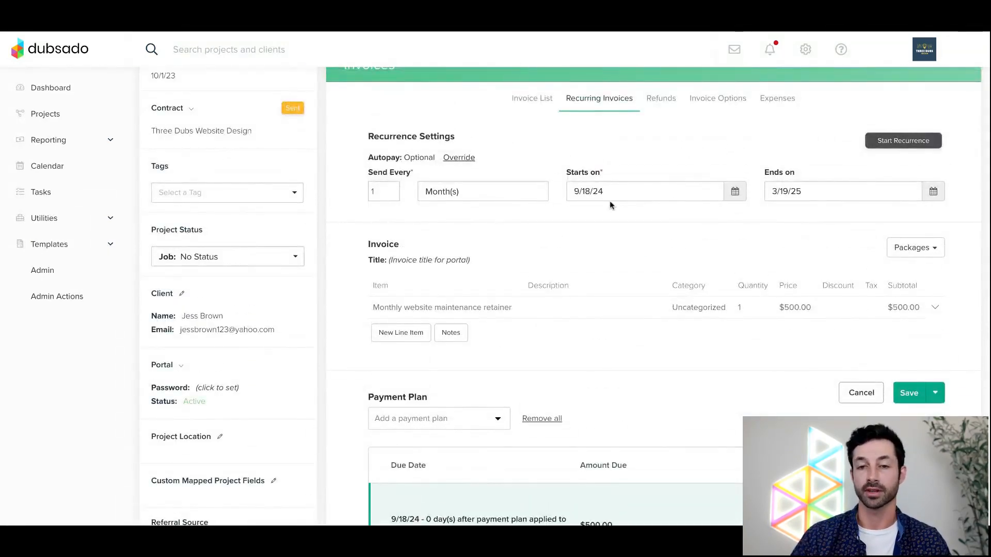
scroll(610, 204, down, 5)
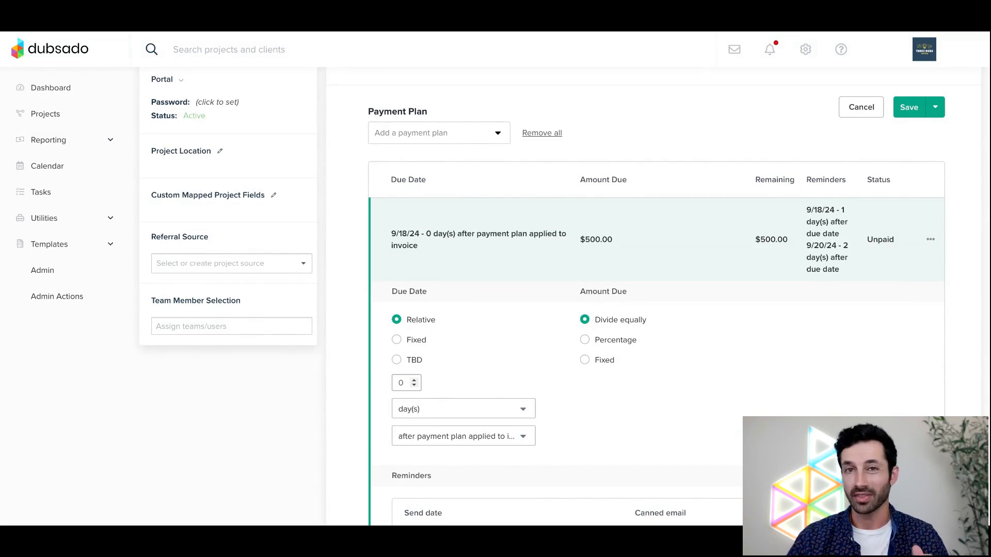
scroll(494, 184, down, 2)
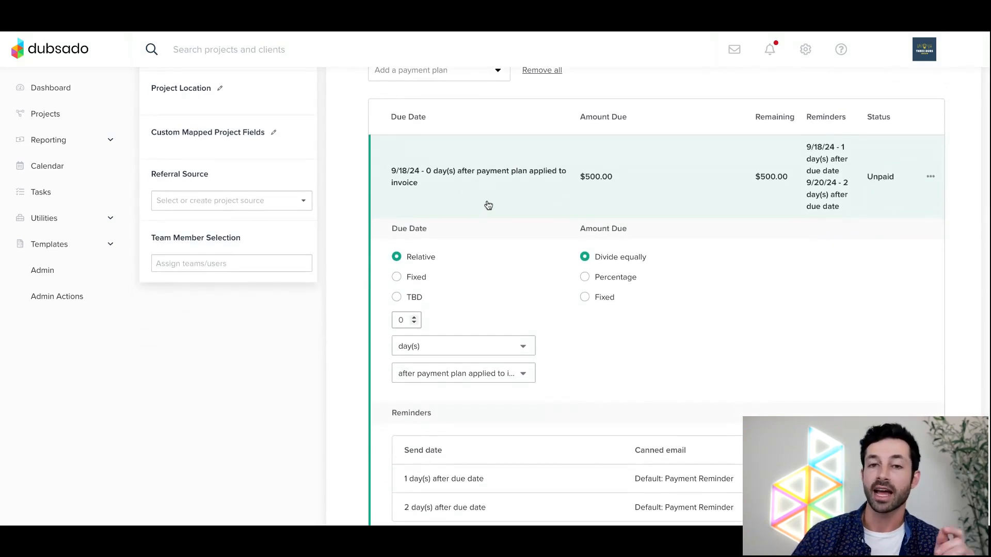
drag(579, 114, 640, 118)
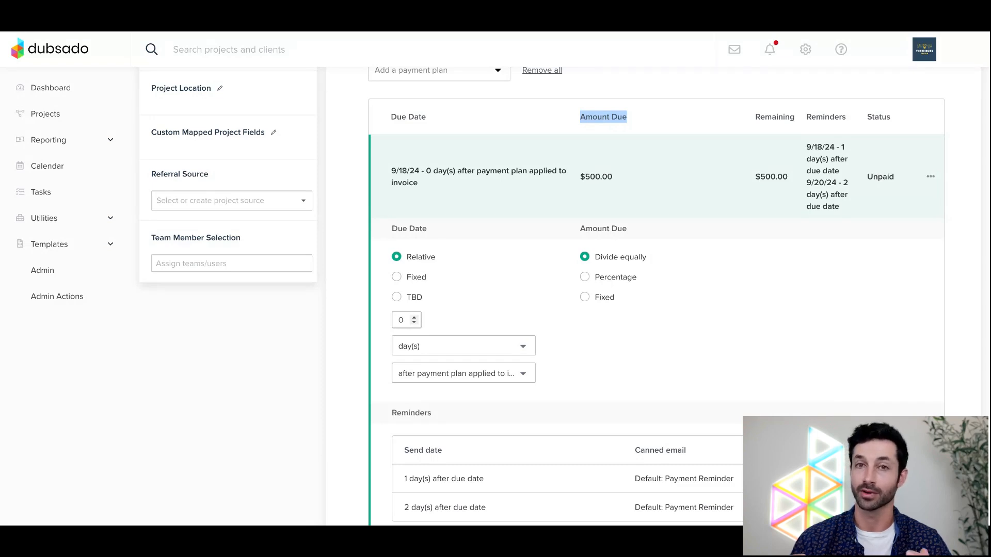
click(587, 278)
click(602, 314)
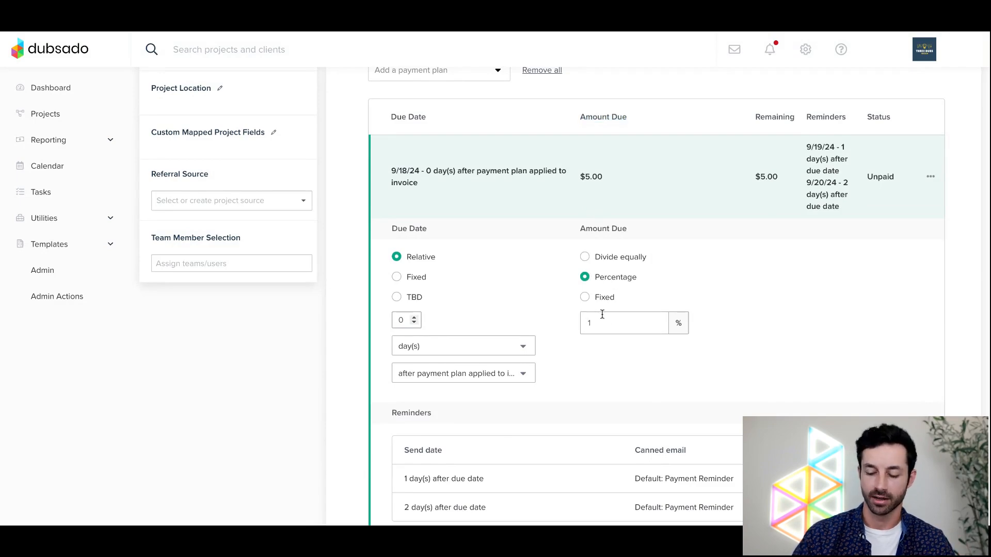
text(00)
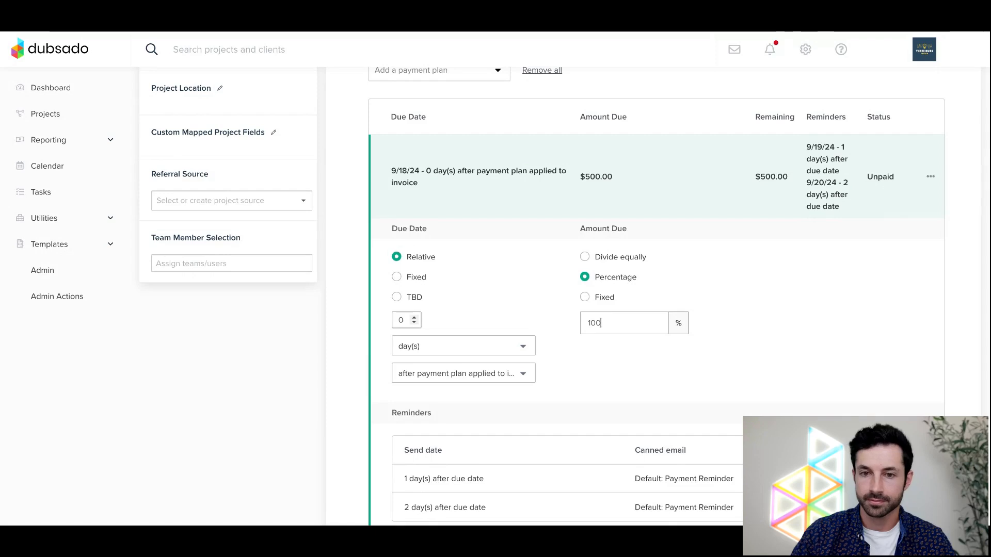
click(686, 196)
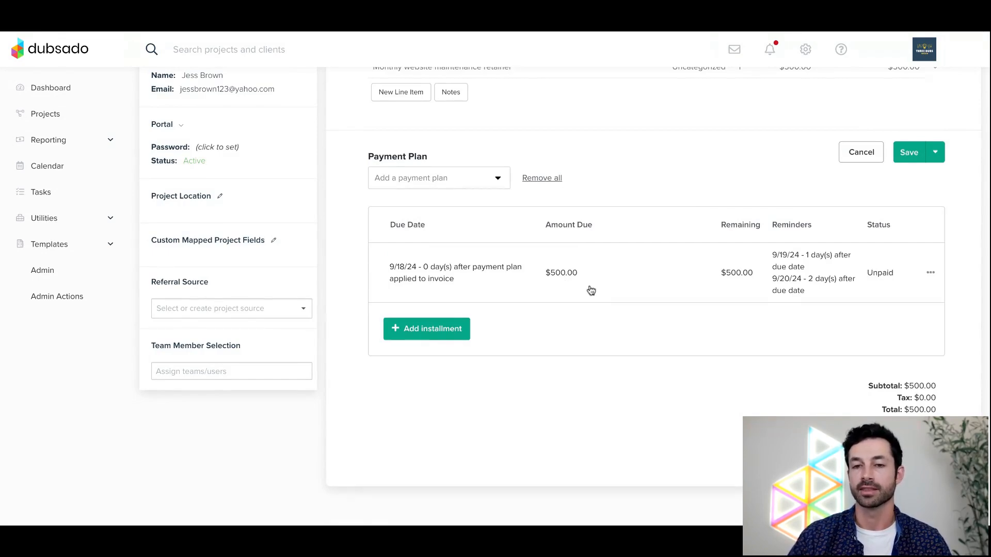
Reopen the installment and switch its amount due back to Divide equally.
drag(880, 411, 897, 396)
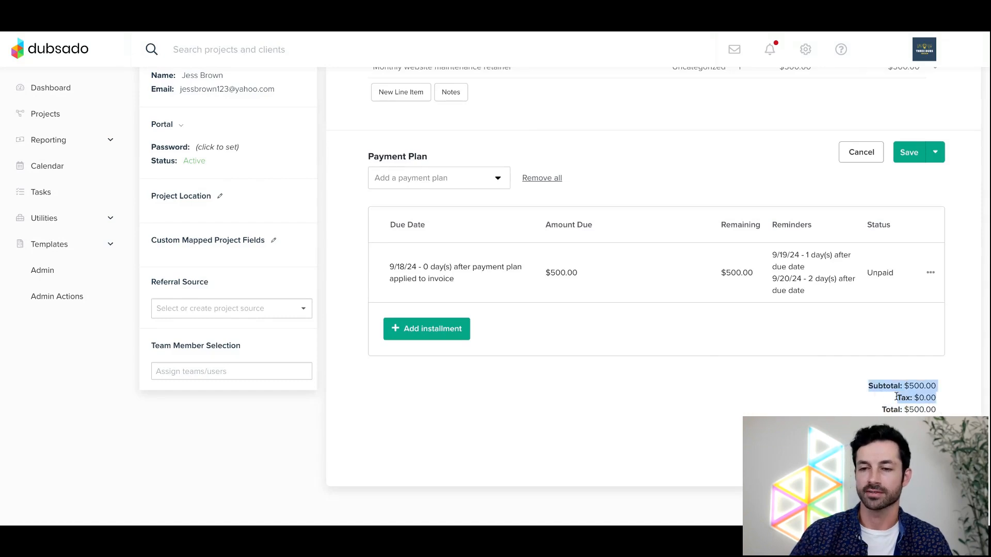
click(595, 270)
scroll(599, 268, down, 2)
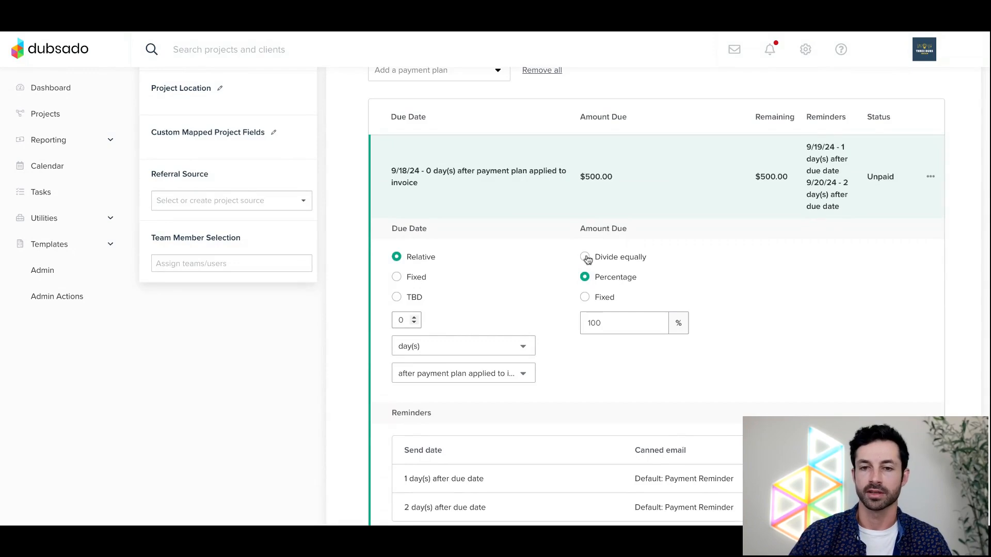
click(585, 258)
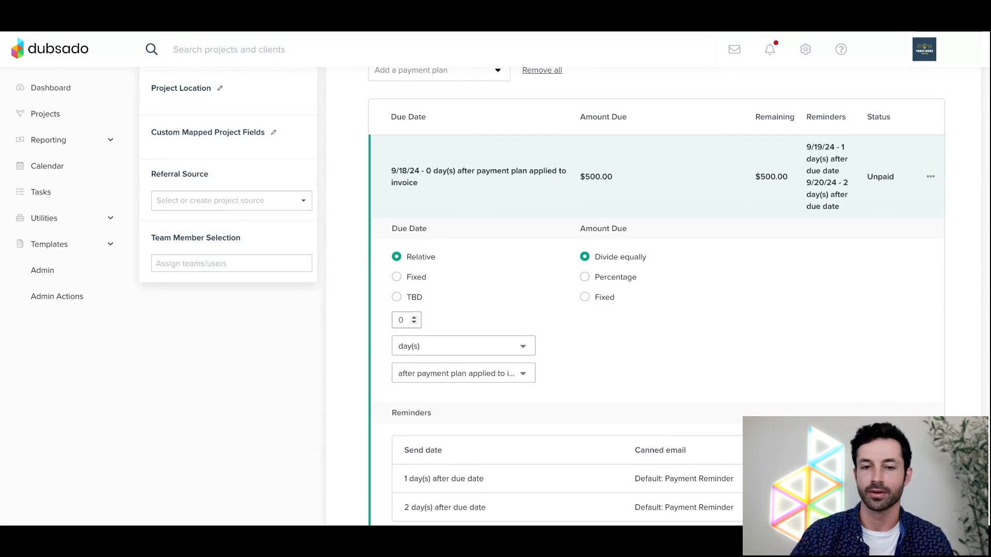
Check the installment's reminders, collapse the installment and save the payment plan.
scroll(564, 294, down, 2)
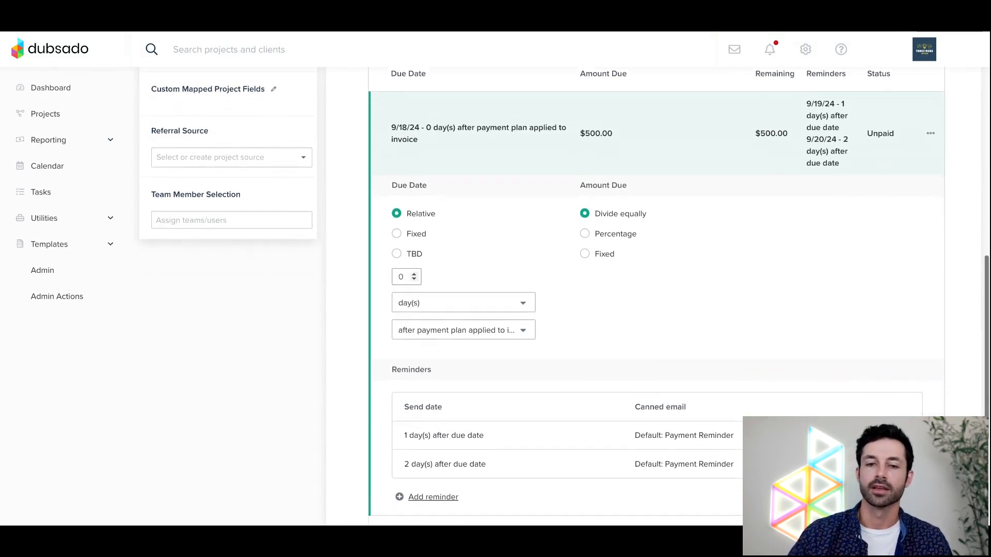
scroll(509, 405, down, 1)
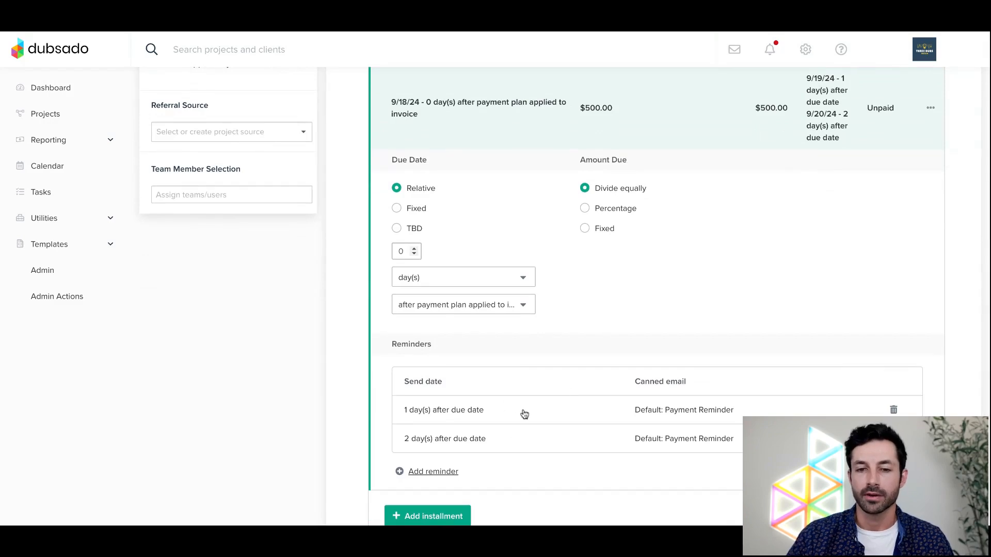
scroll(655, 254, down, 1)
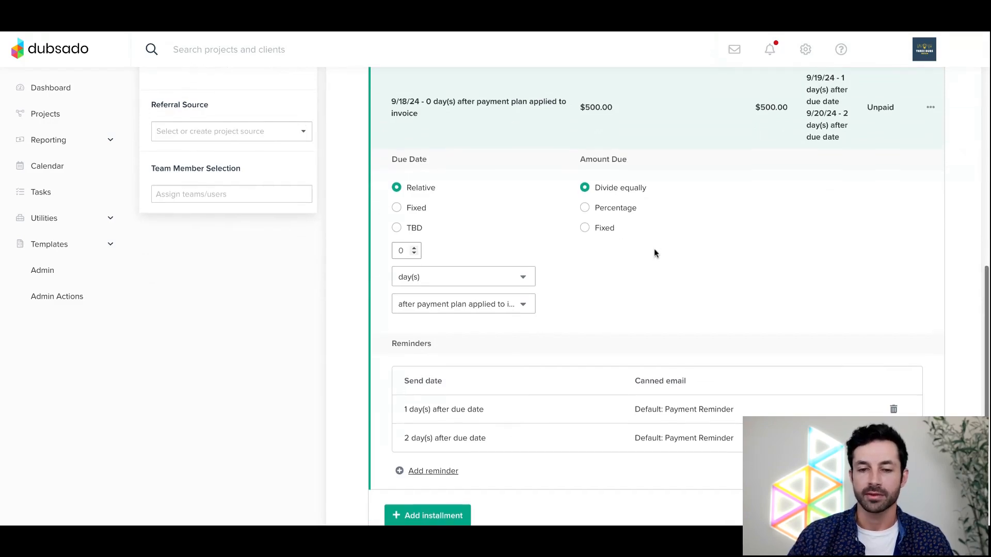
scroll(654, 249, up, 3)
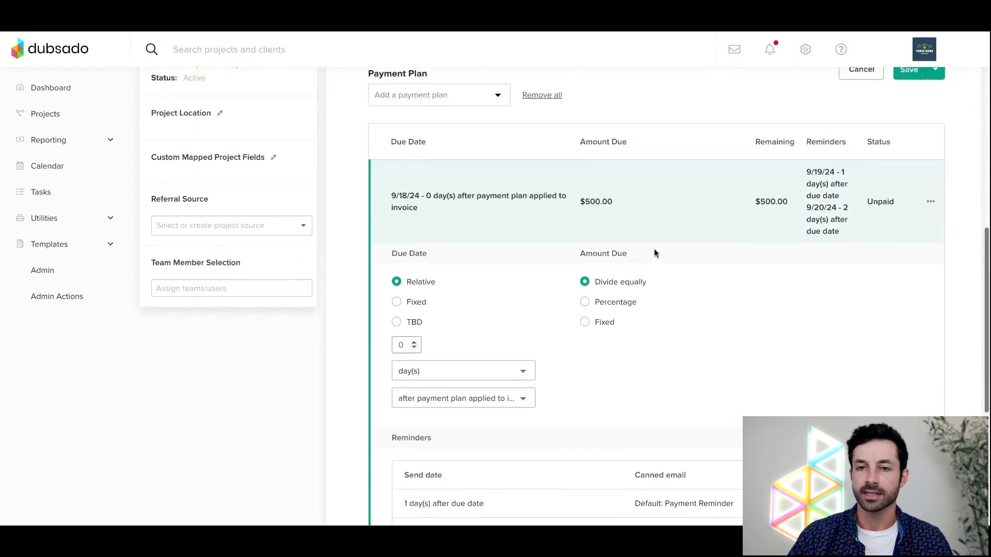
click(645, 217)
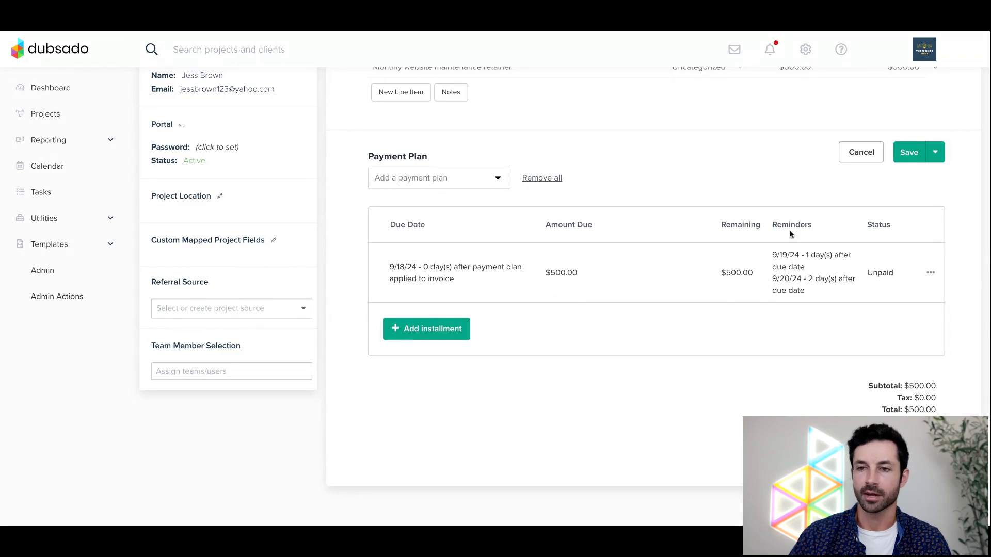
click(908, 154)
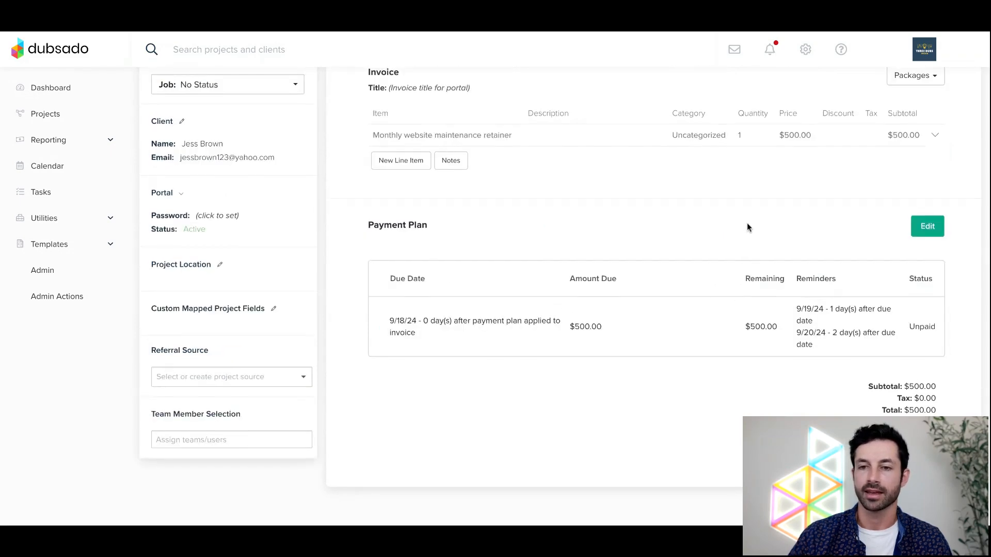
Review the recurrence settings, retainer line item and saved payment plan before starting the recurrence.
scroll(747, 227, up, 5)
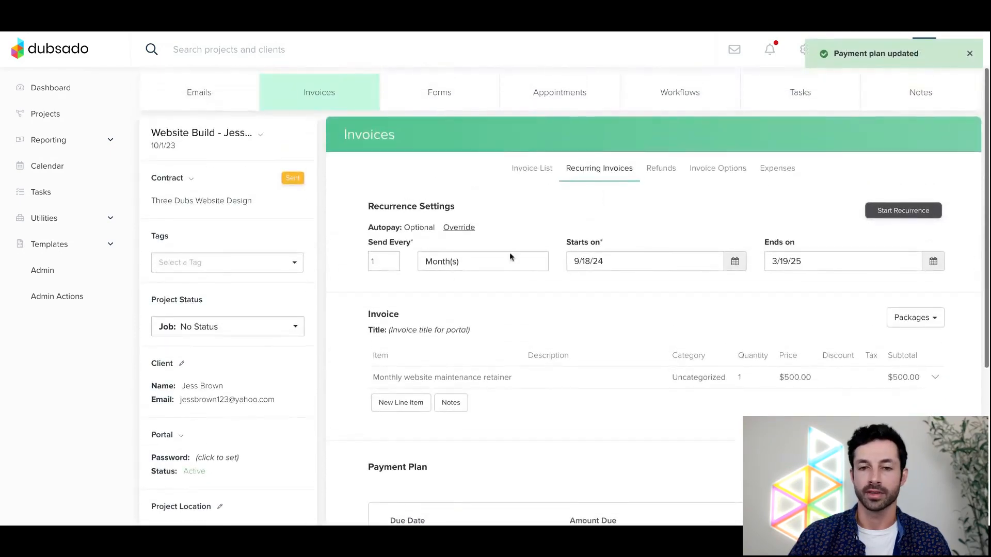
scroll(609, 290, down, 2)
scroll(611, 288, down, 3)
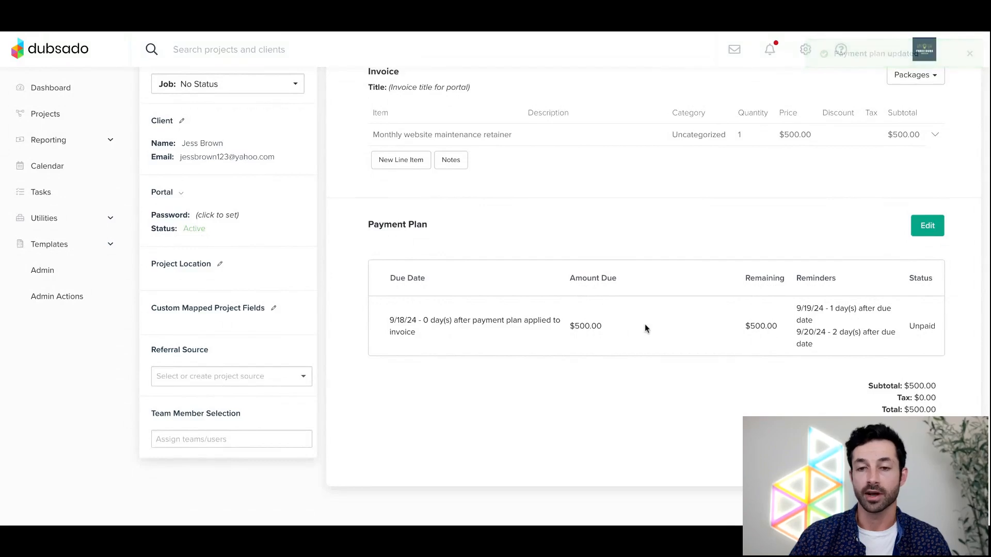
scroll(645, 328, up, 1)
scroll(645, 324, up, 2)
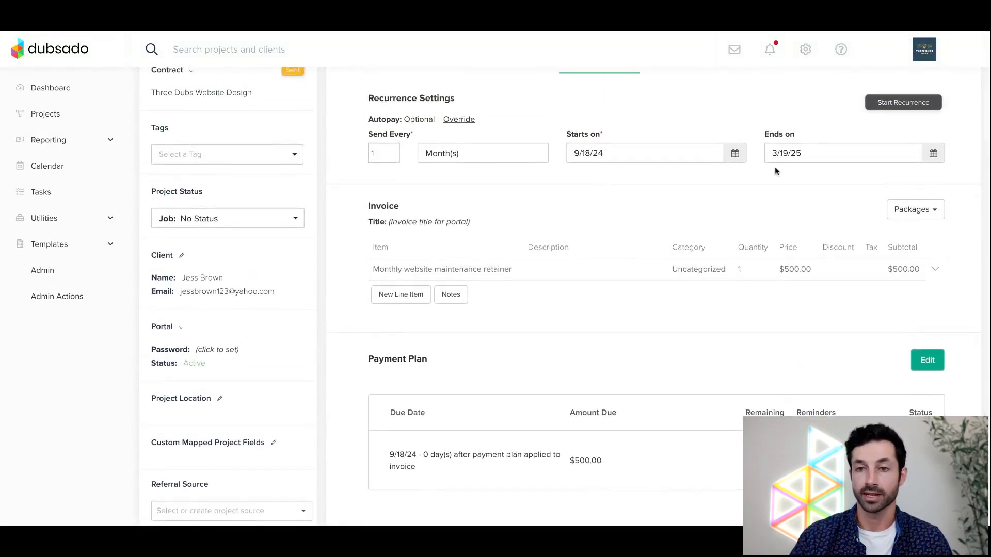
scroll(738, 219, up, 1)
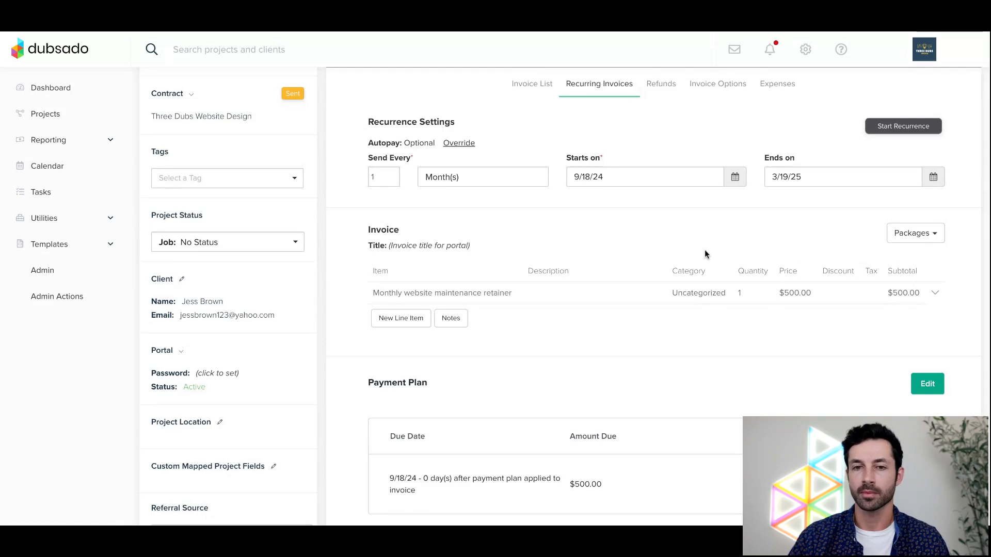
scroll(704, 249, up, 1)
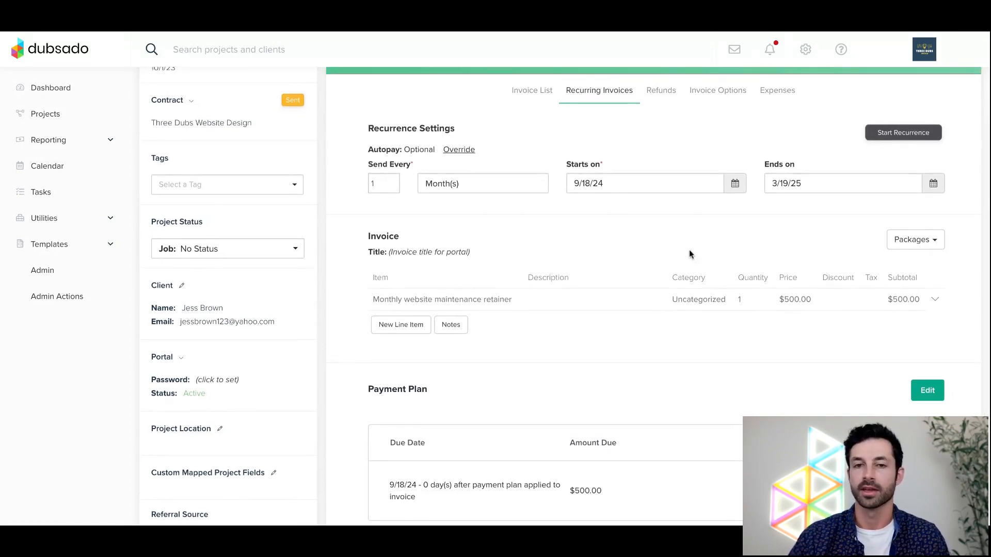
scroll(692, 251, up, 1)
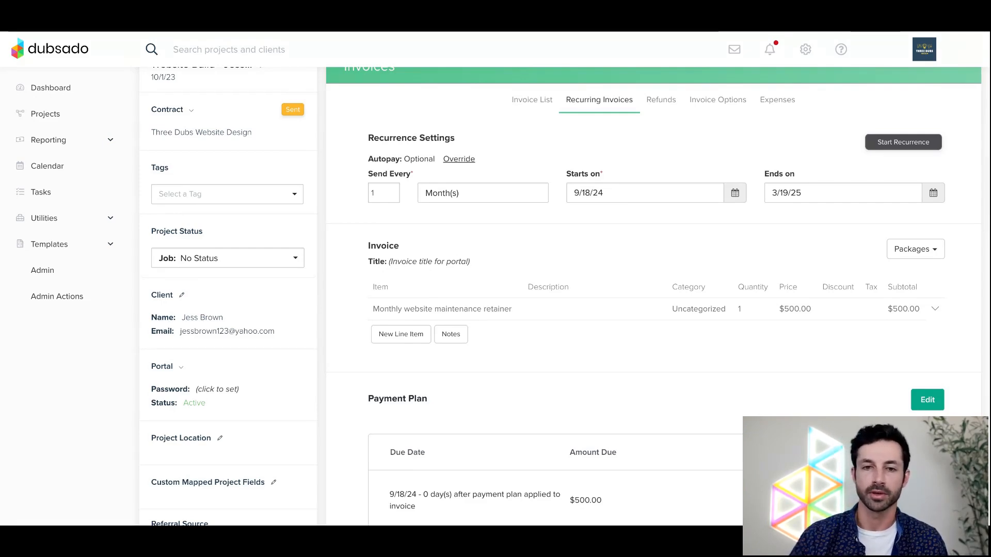
scroll(654, 225, down, 1)
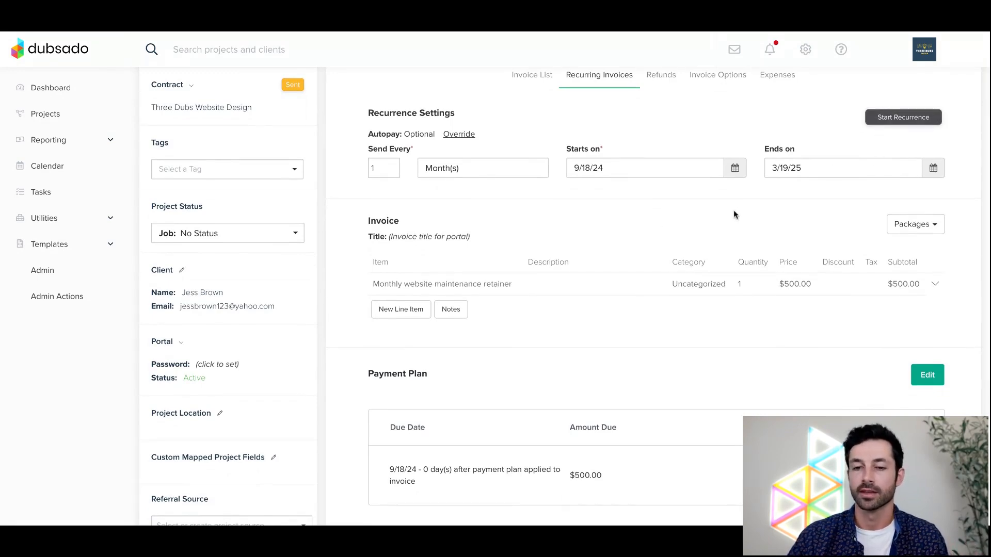
scroll(732, 210, down, 1)
Start the recurrence and check its schedule and created invoices.
scroll(732, 209, up, 3)
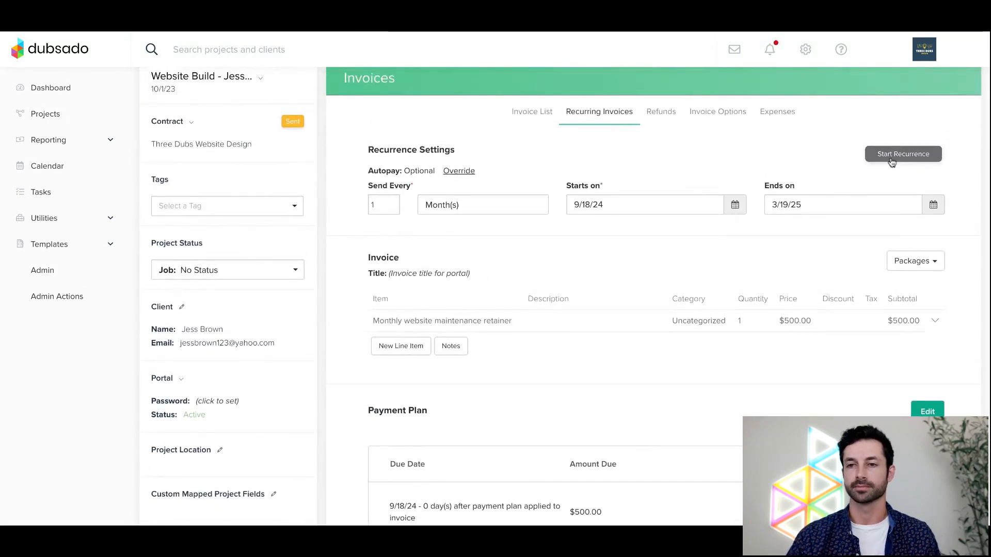
click(891, 163)
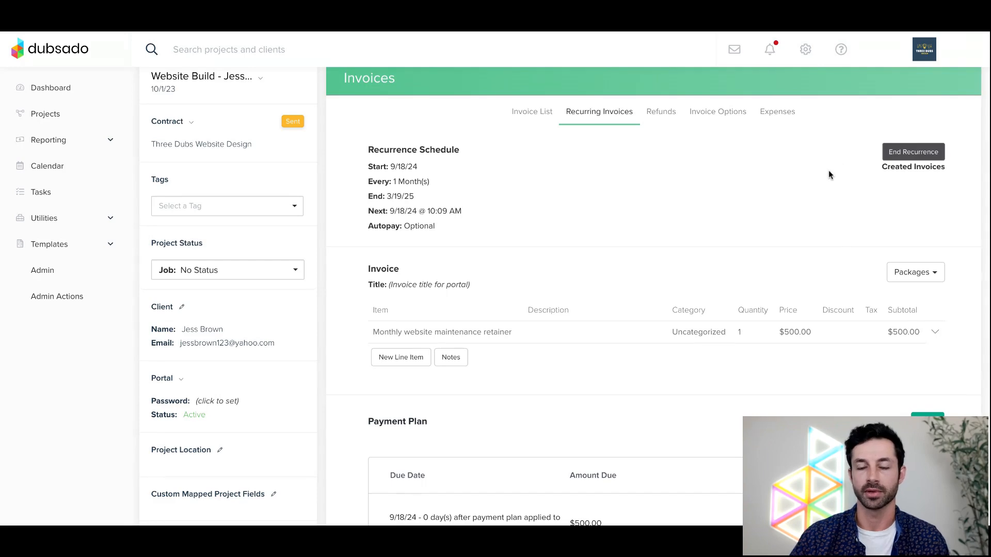
scroll(828, 171, down, 2)
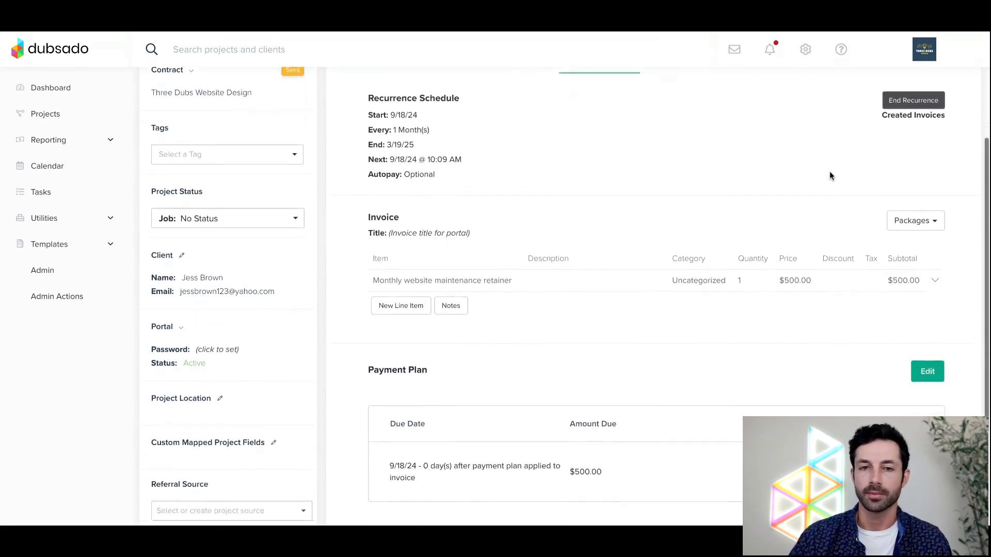
scroll(828, 171, down, 1)
scroll(828, 171, up, 3)
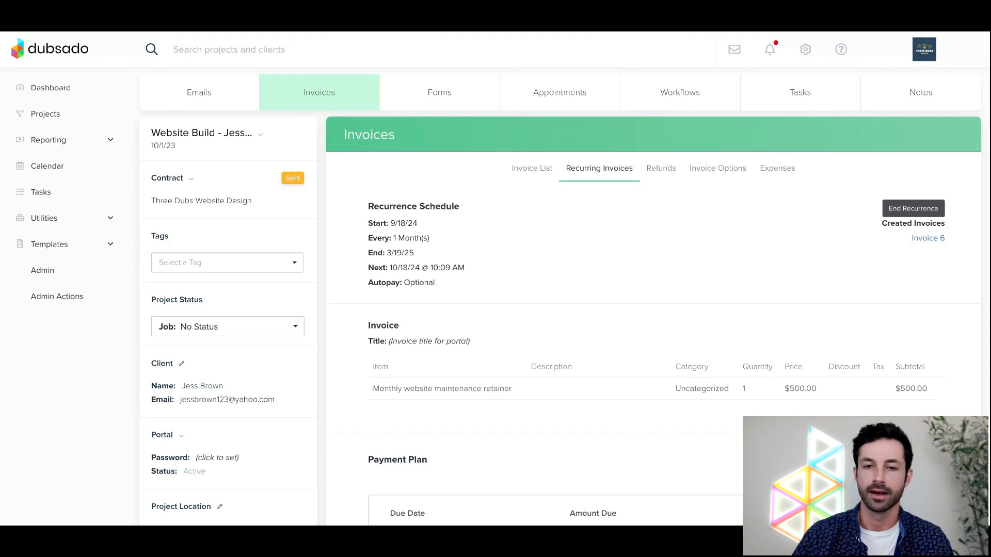
scroll(811, 248, down, 1)
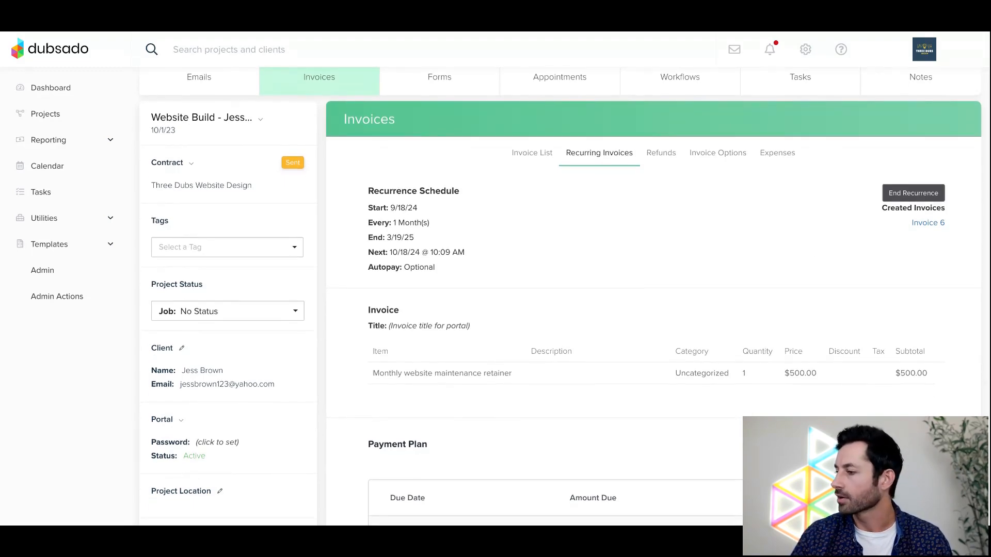
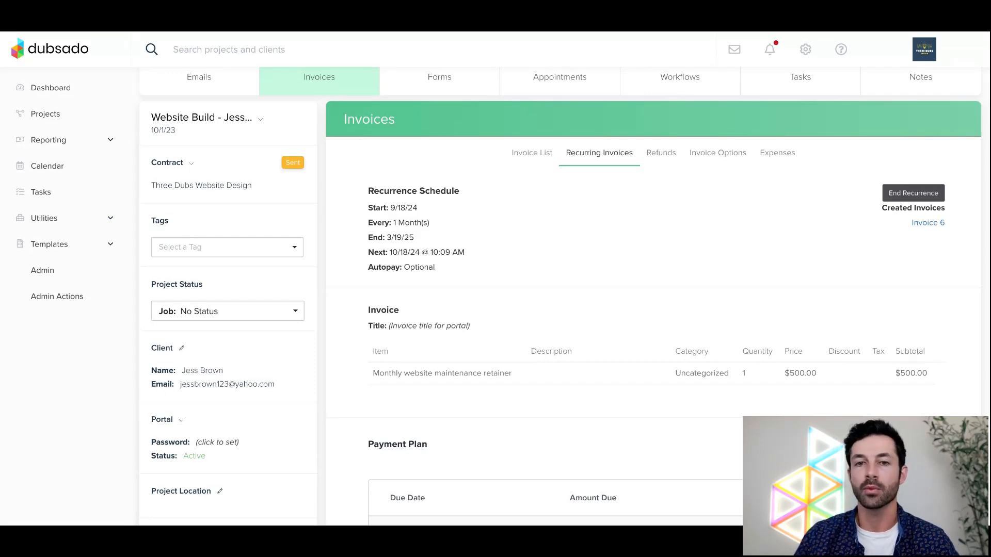
Check the project's invoice list and add a new blank recurring invoice to the project.
scroll(535, 177, up, 1)
click(534, 169)
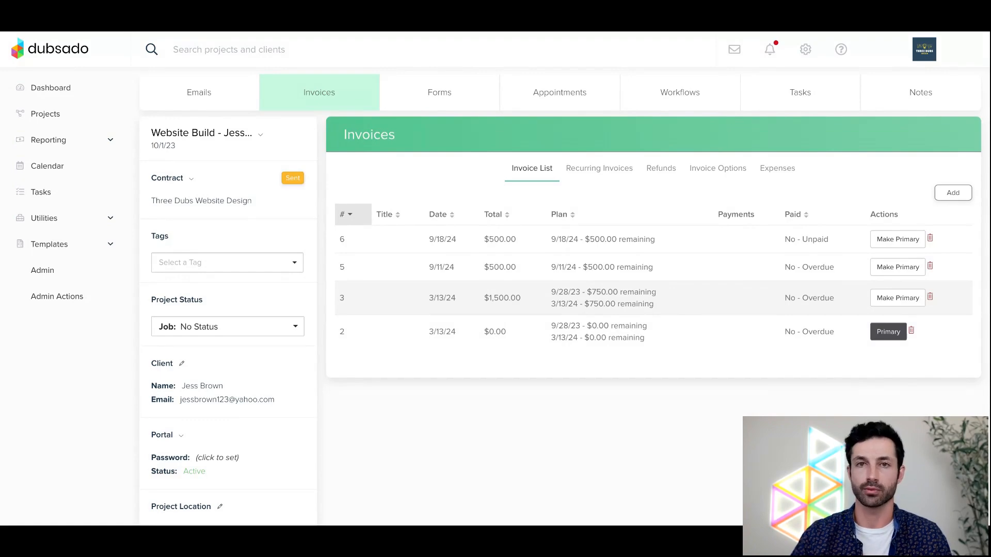
click(602, 175)
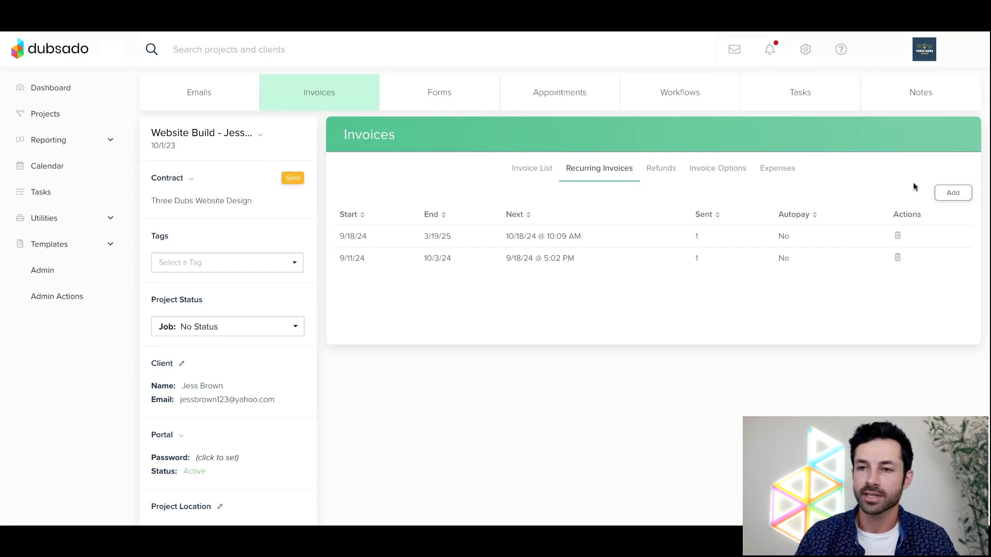
click(943, 196)
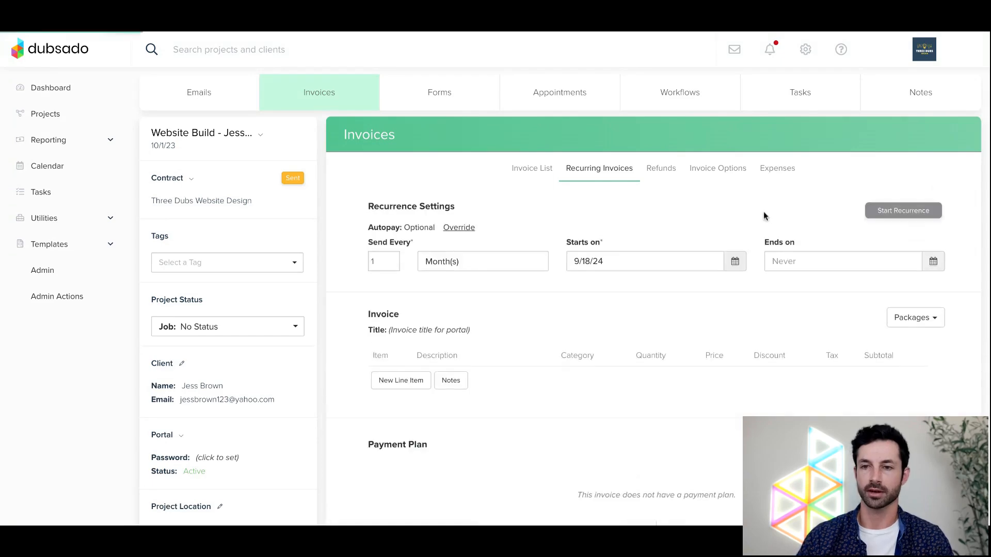
Set the recurring invoice's start date to 10/1/24.
scroll(637, 217, down, 1)
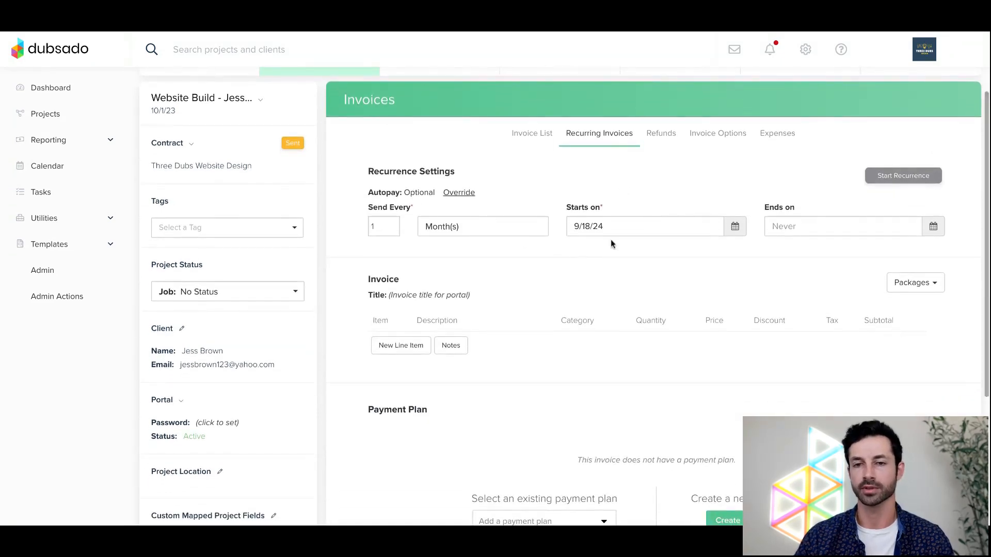
click(732, 225)
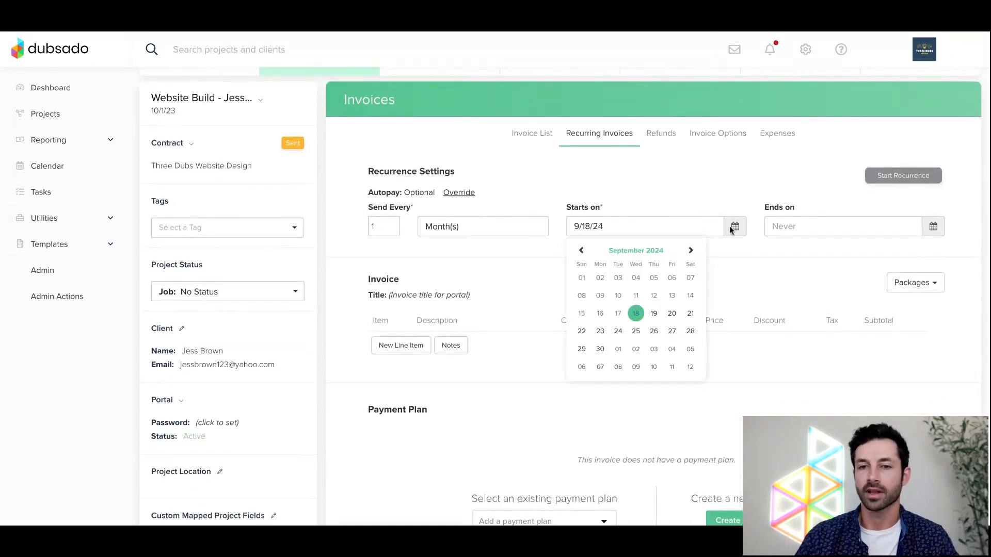
click(690, 251)
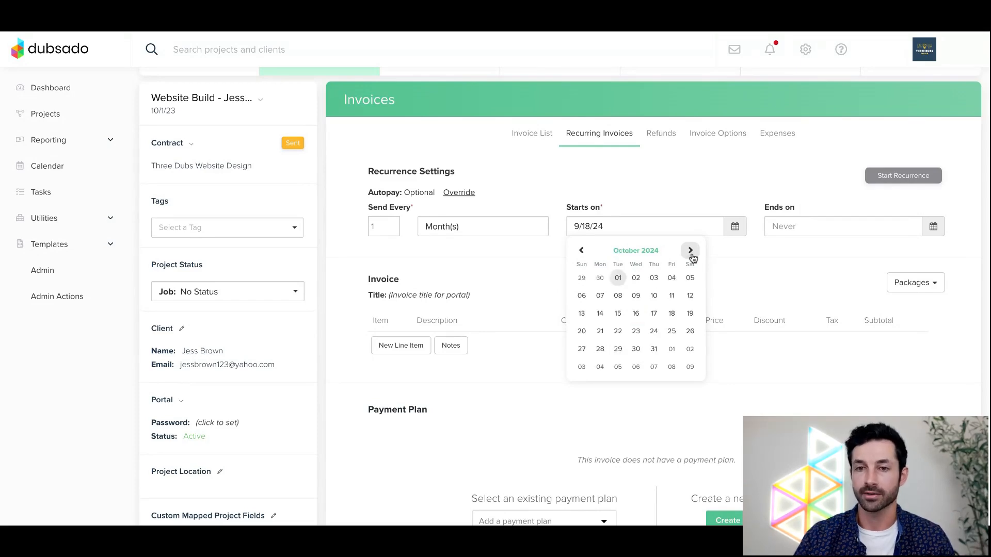
click(617, 280)
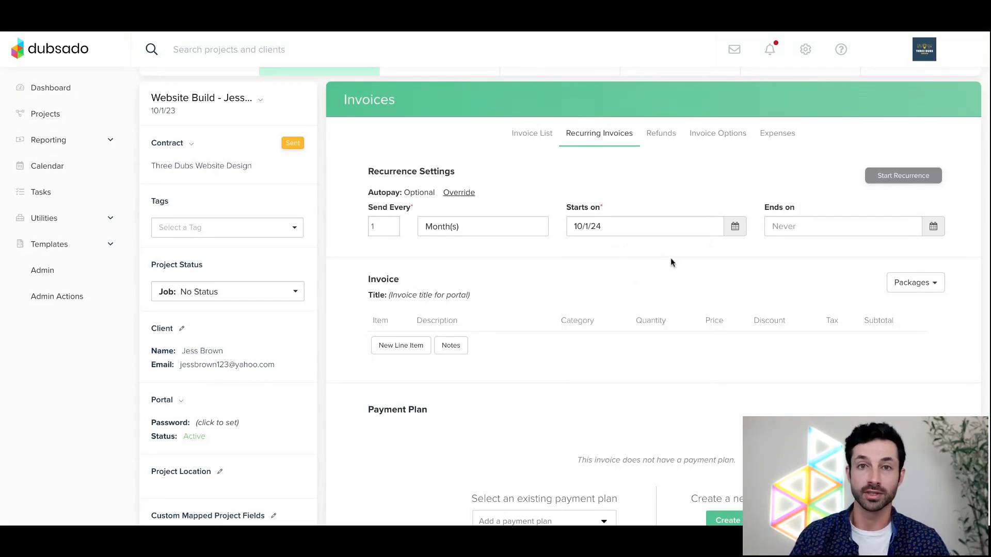
scroll(670, 258, down, 1)
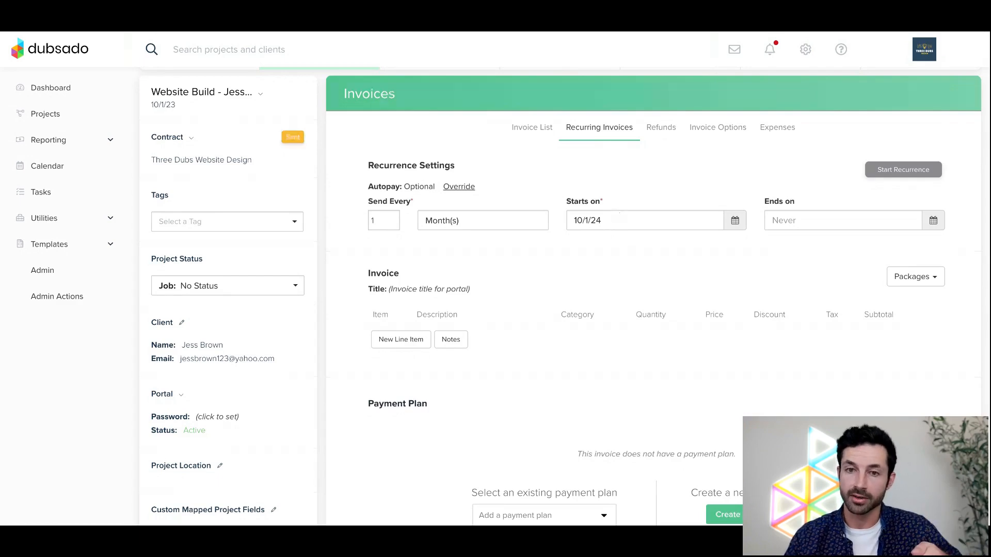
drag(566, 207, 604, 202)
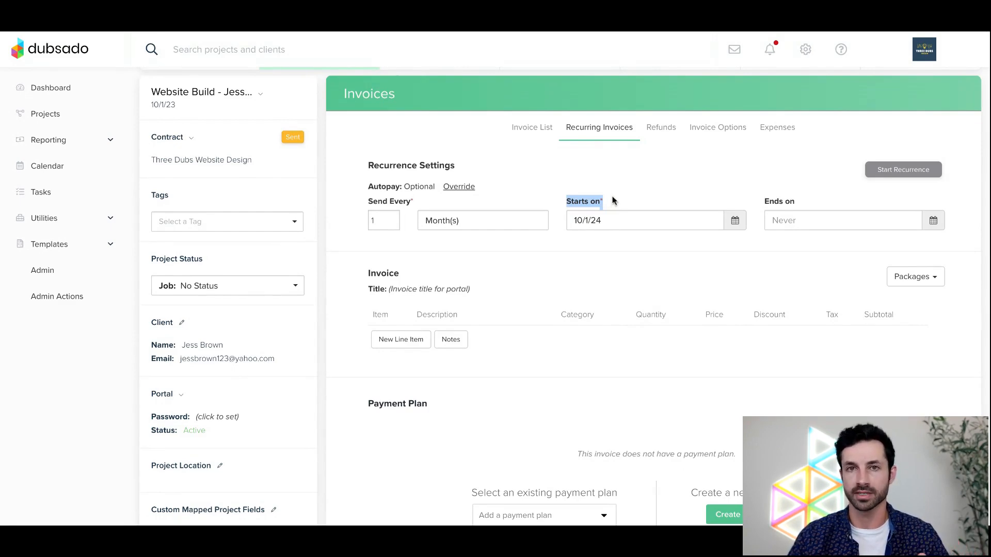
Add a "Monthly website maintenance retainer" line item to the recurring invoice with quantity 1 and a price of $500.00.
click(410, 342)
click(449, 366)
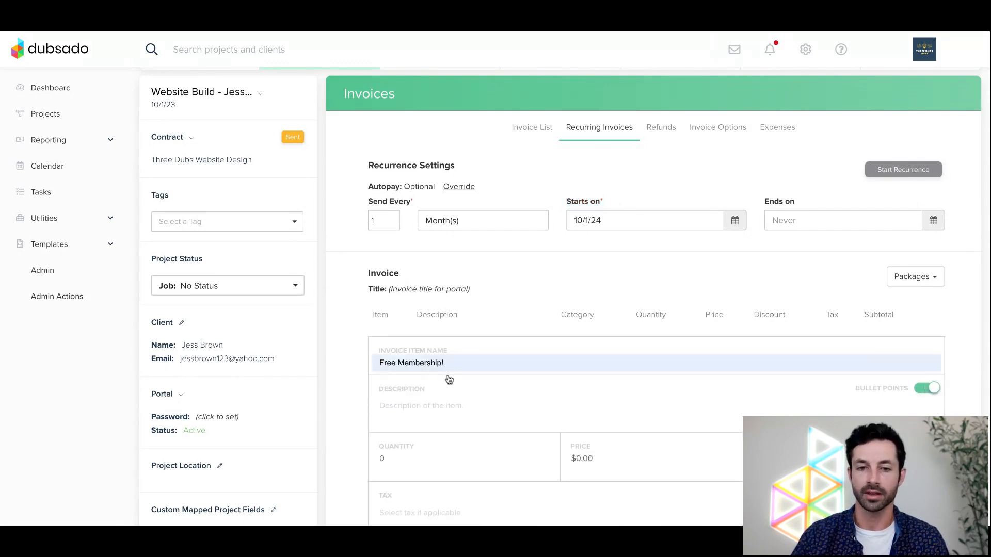
text(Monthly website maintenance retainer)
scroll(574, 353, down, 2)
scroll(671, 449, down, 1)
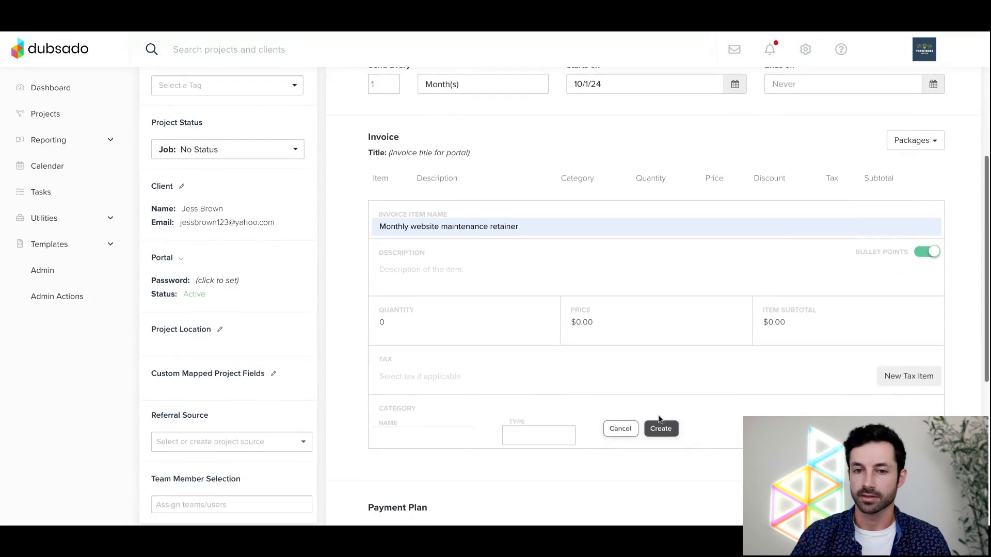
click(537, 325)
text(1)
click(570, 325)
text(500)
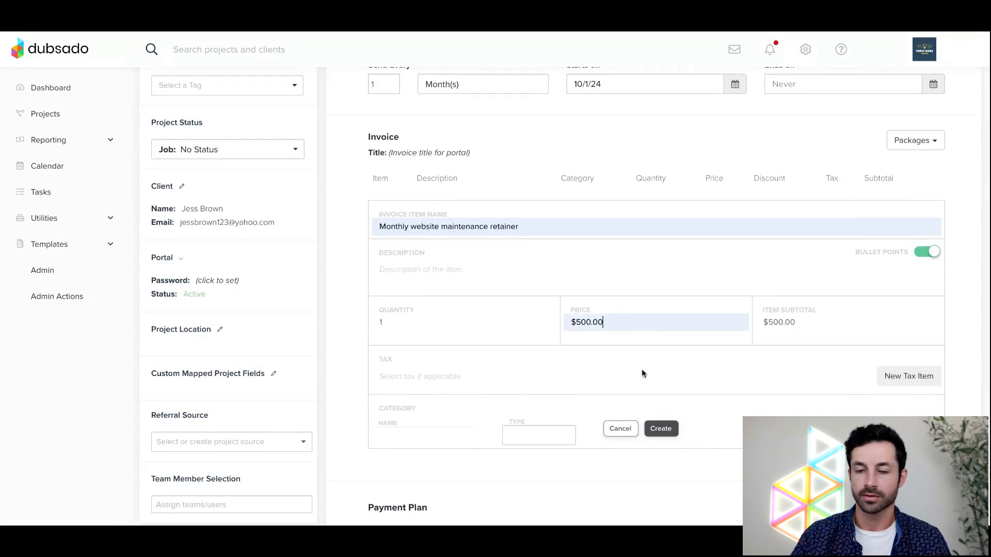
click(660, 428)
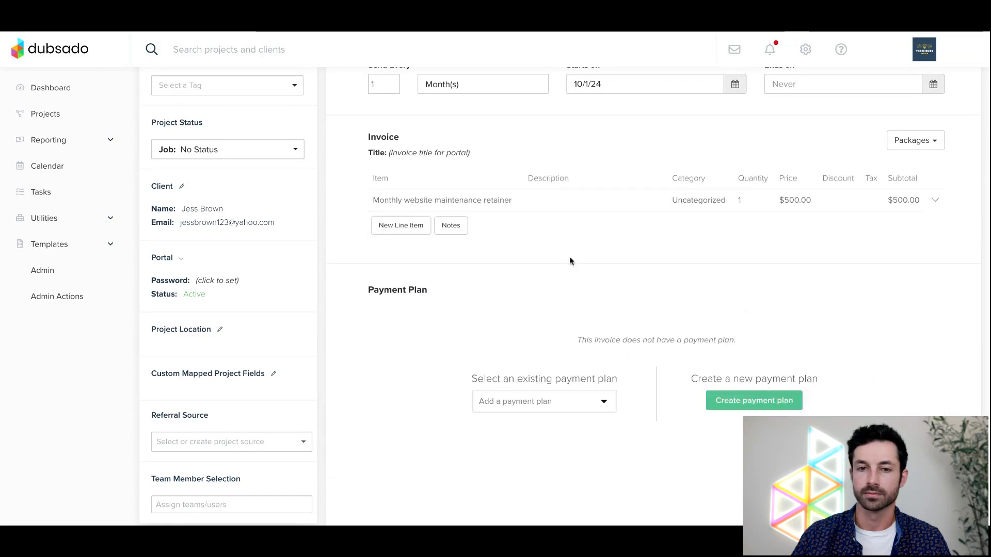
Create a new payment plan for the recurring invoice and add one installment to it.
click(513, 398)
scroll(531, 320, down, 2)
click(730, 327)
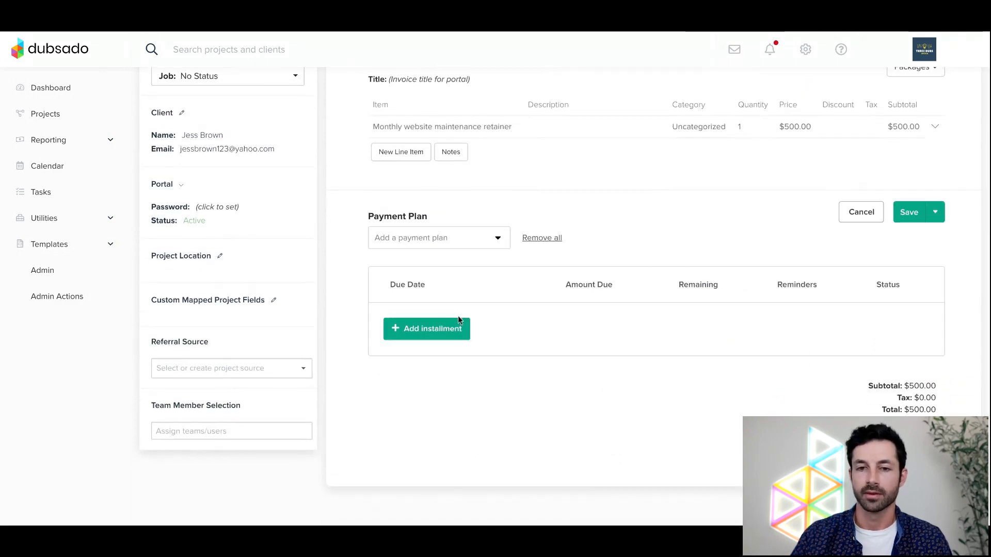
click(433, 328)
click(416, 337)
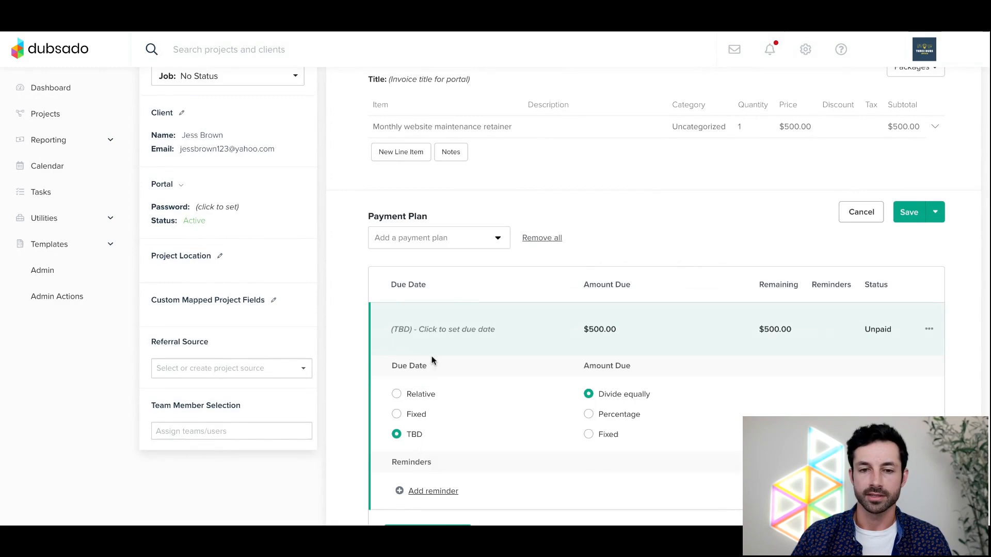
Make the installment's due date relative, at 30 days after the payment plan is applied to the invoice.
click(397, 395)
scroll(469, 372, down, 3)
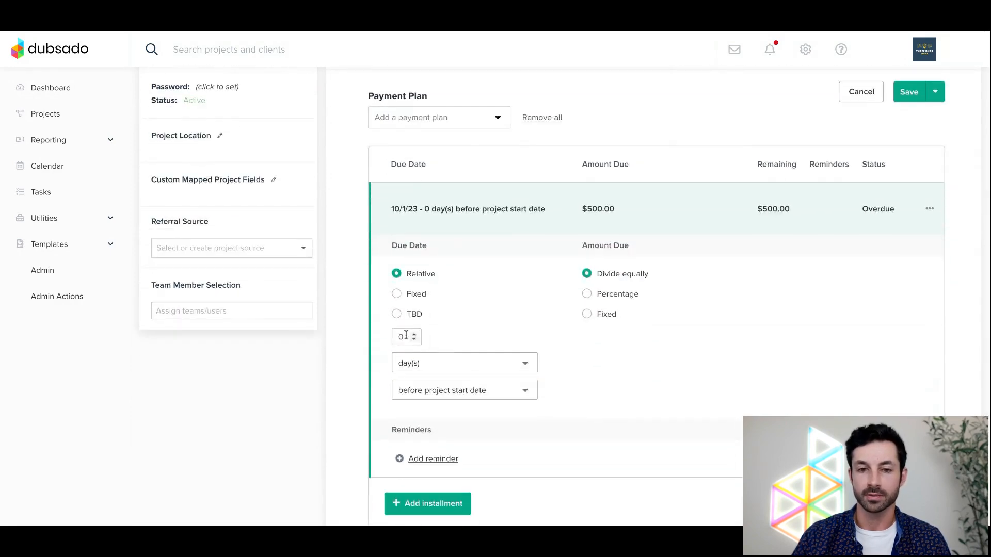
click(406, 335)
key(BackSpace)
text(3)
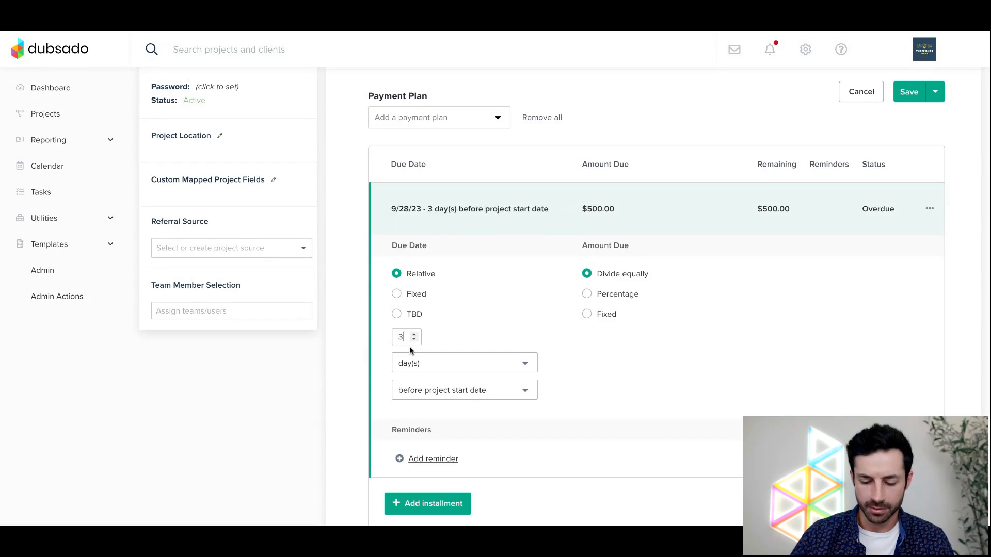
text(0)
click(460, 361)
click(464, 361)
click(456, 392)
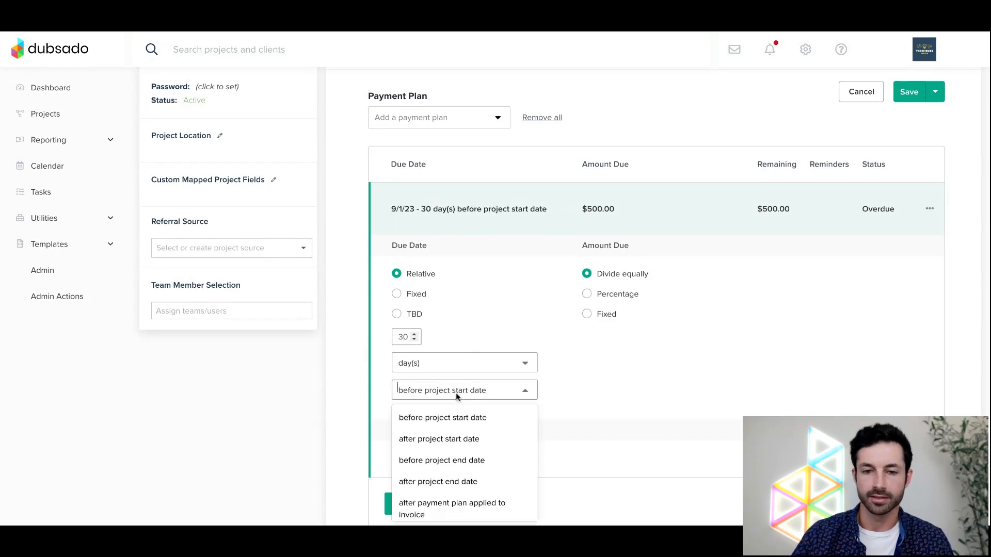
scroll(450, 454, down, 1)
click(445, 474)
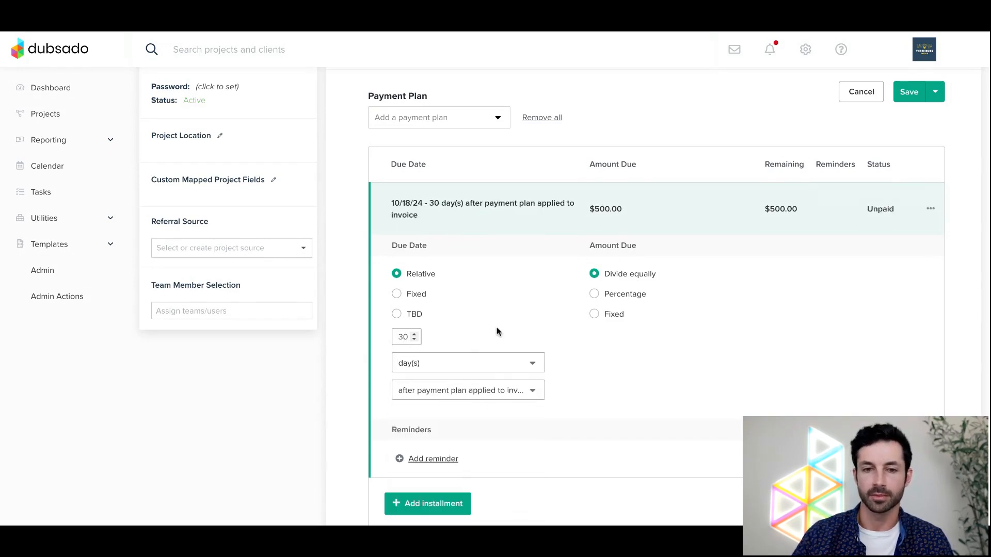
click(492, 214)
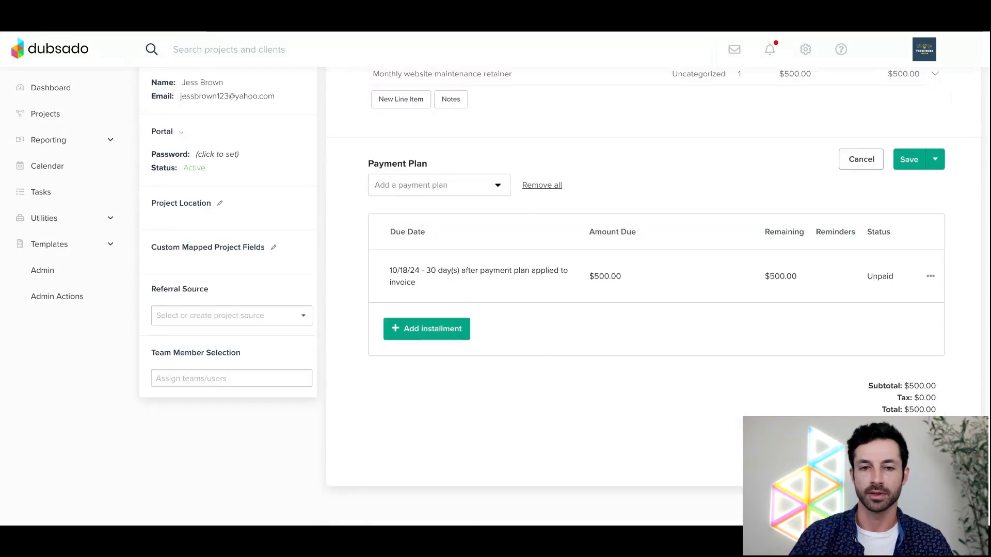
Review the recurrence start date alongside the installment's relative due date settings and the project's client details.
scroll(521, 211, up, 6)
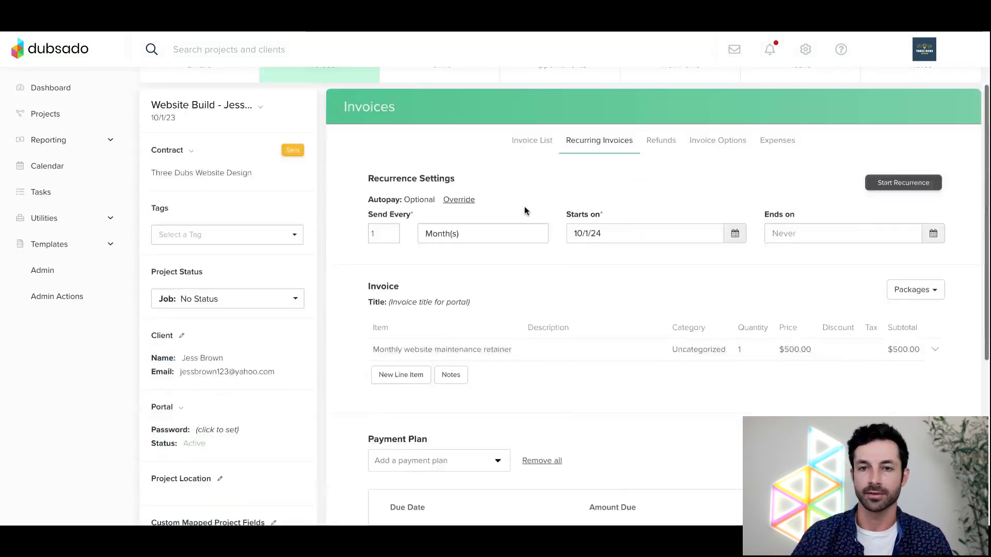
drag(566, 243, 604, 243)
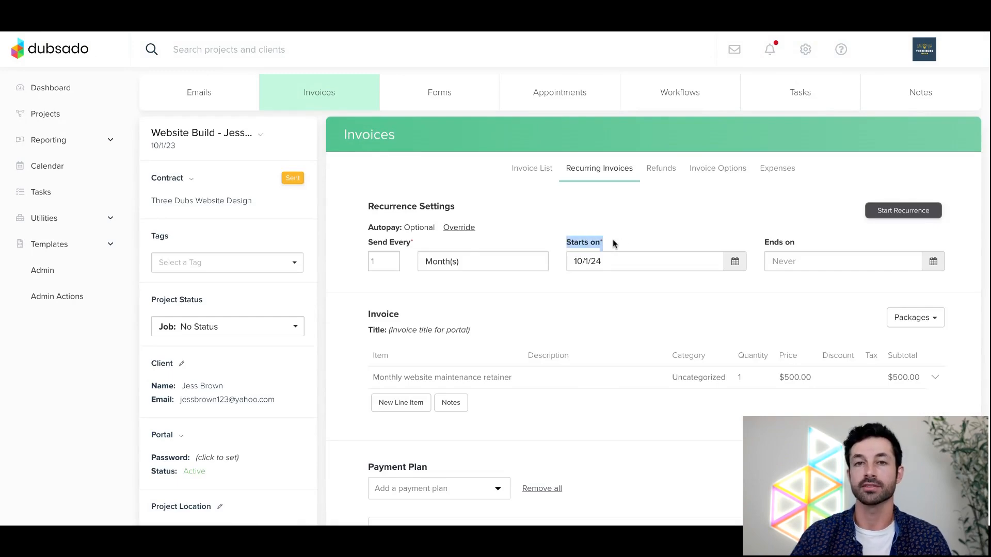
scroll(612, 239, down, 4)
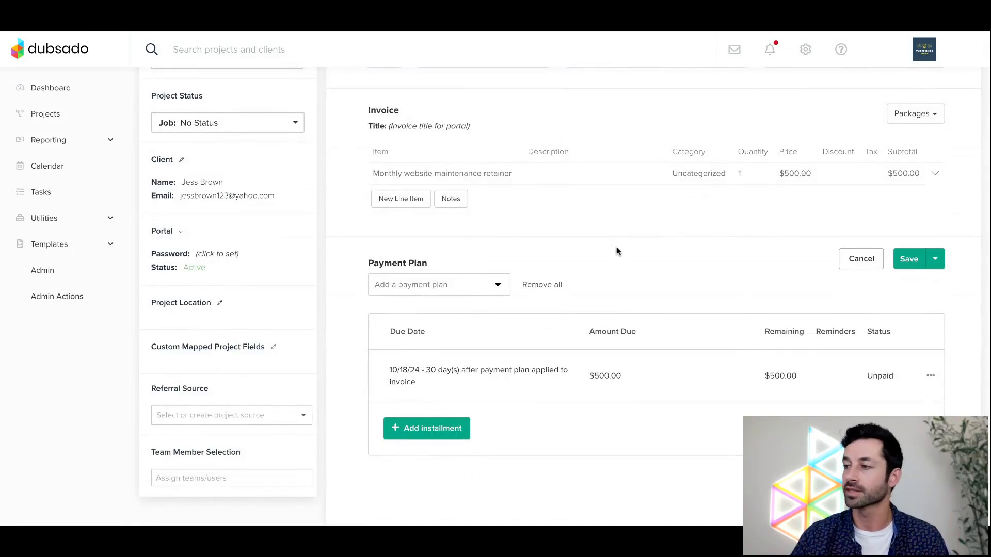
scroll(511, 382, up, 1)
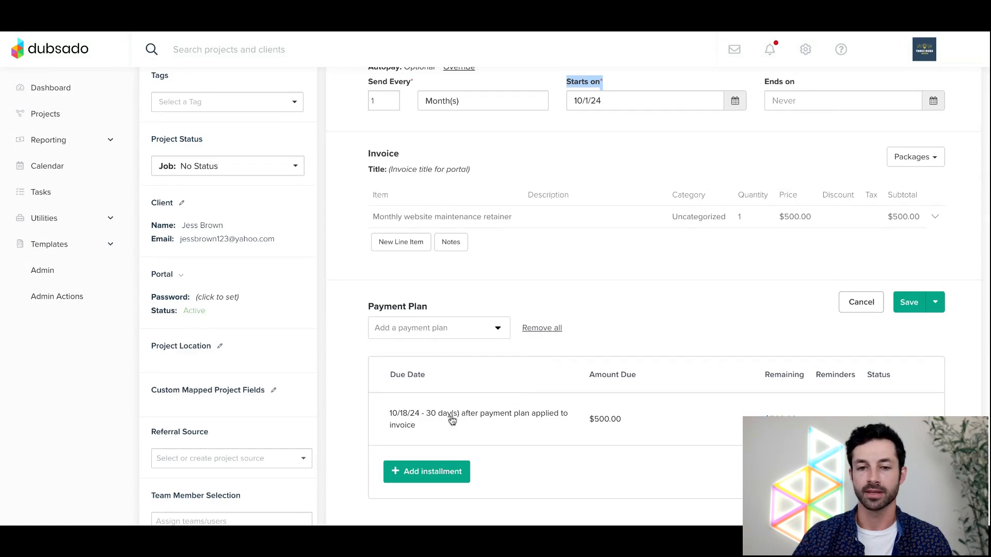
scroll(516, 354, down, 2)
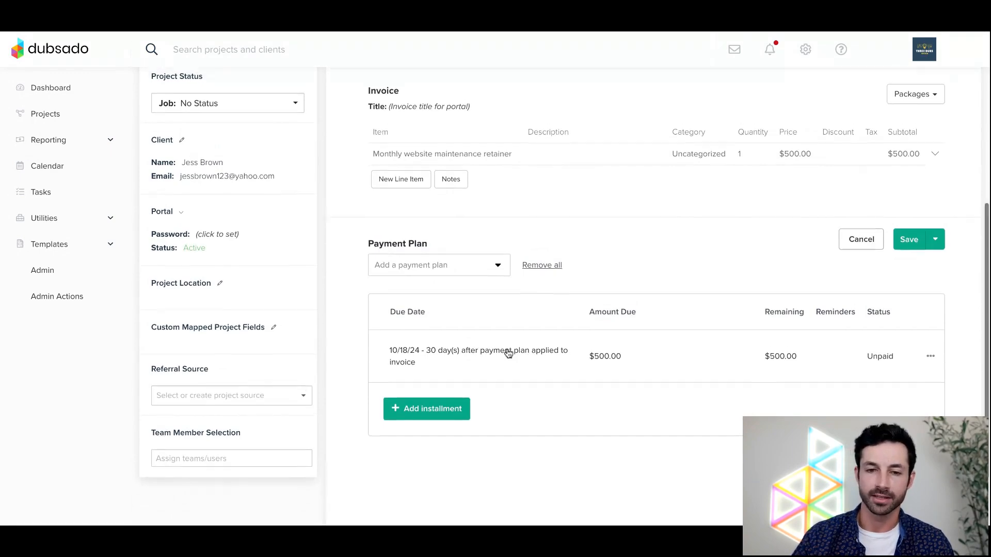
scroll(508, 353, up, 1)
click(487, 362)
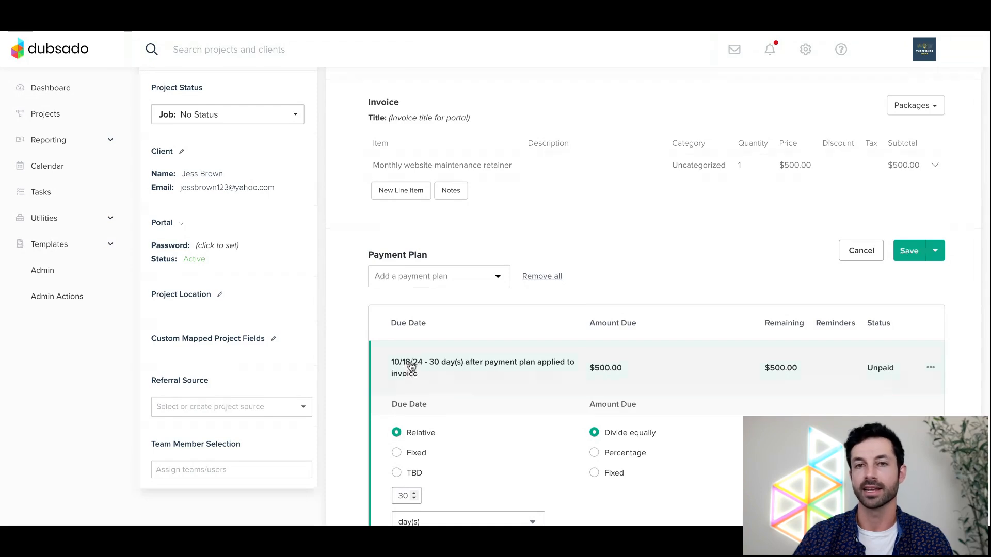
scroll(482, 380, up, 4)
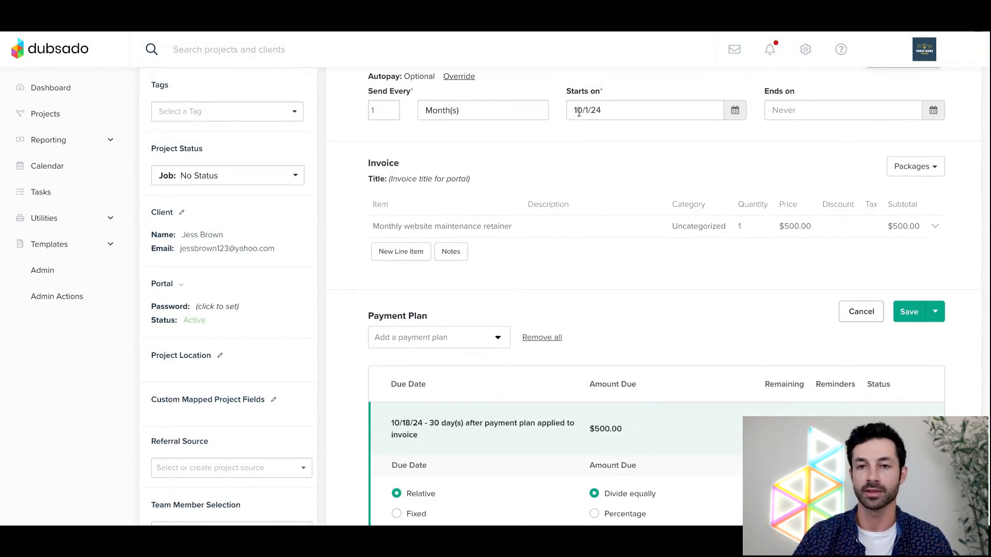
scroll(575, 239, down, 3)
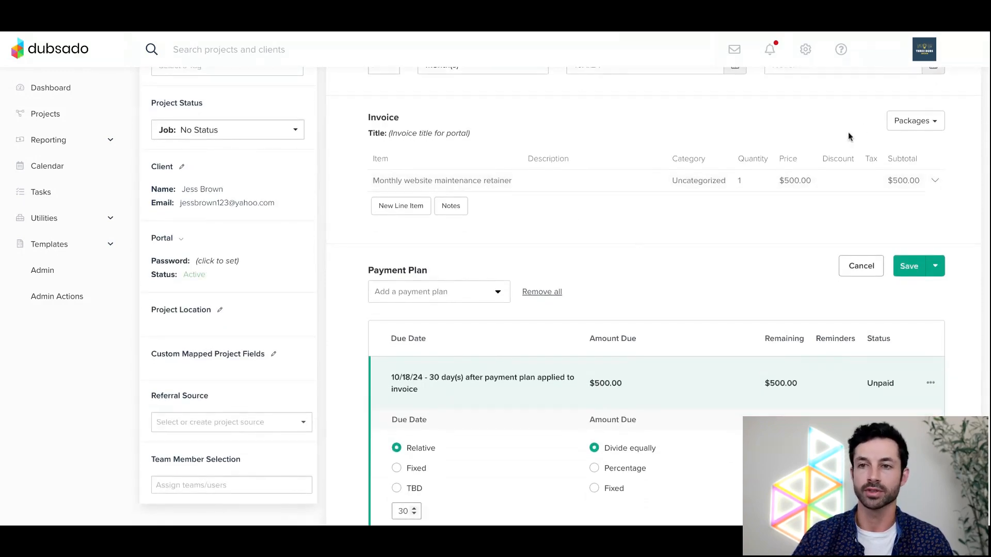
scroll(847, 131, up, 5)
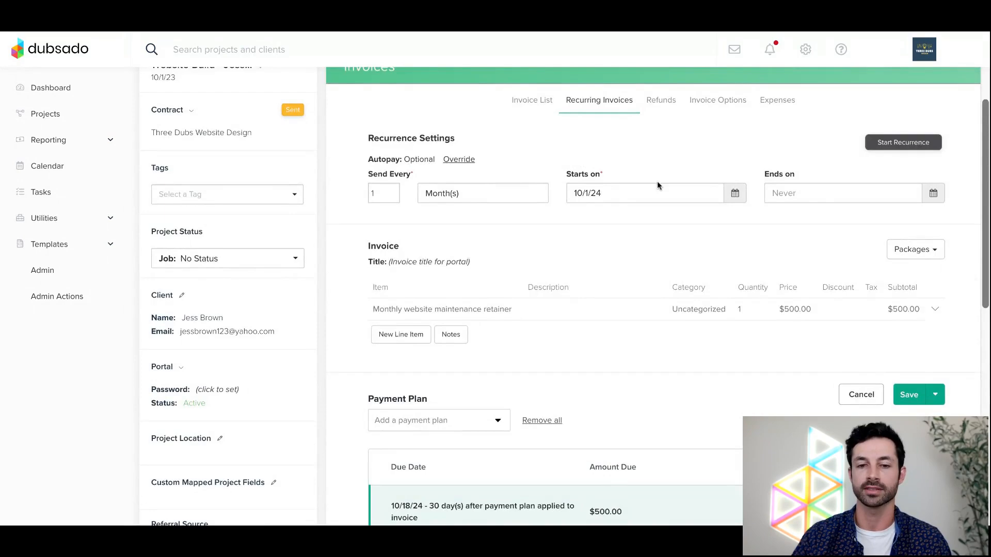
scroll(657, 181, down, 2)
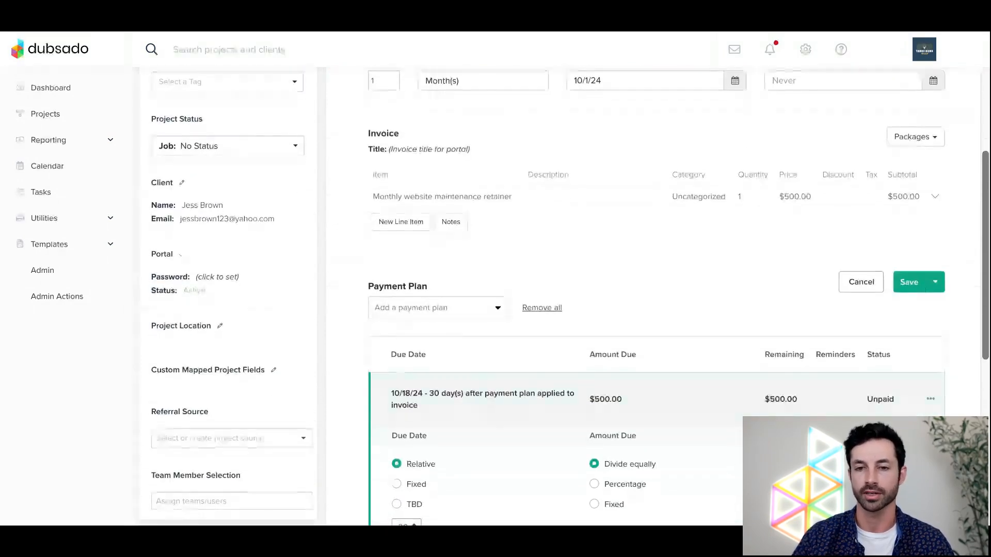
scroll(633, 222, down, 2)
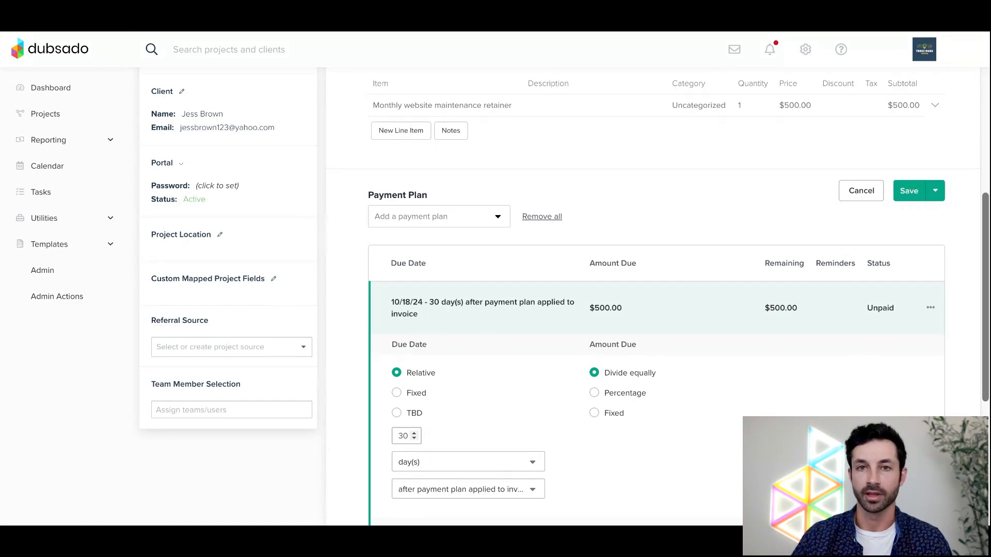
click(482, 294)
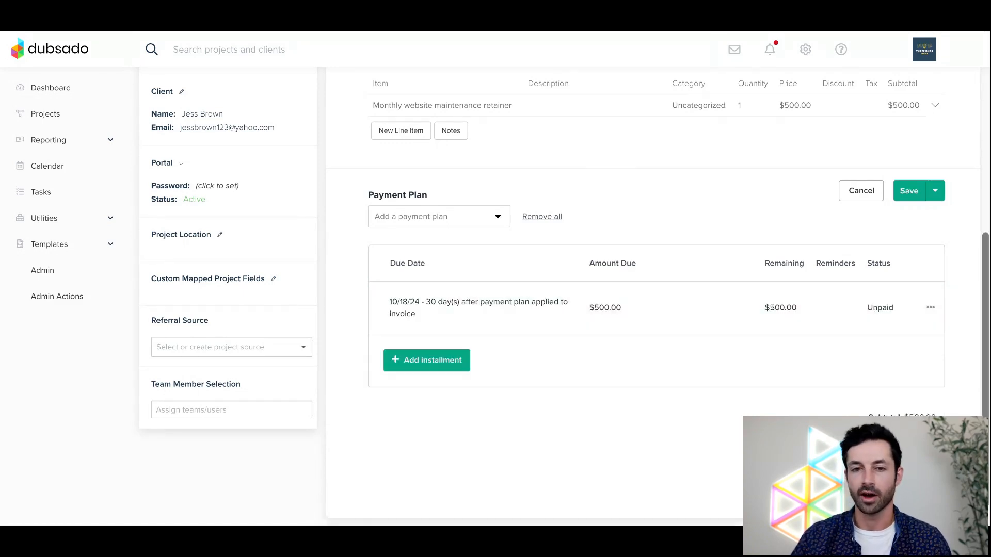
scroll(482, 287, up, 2)
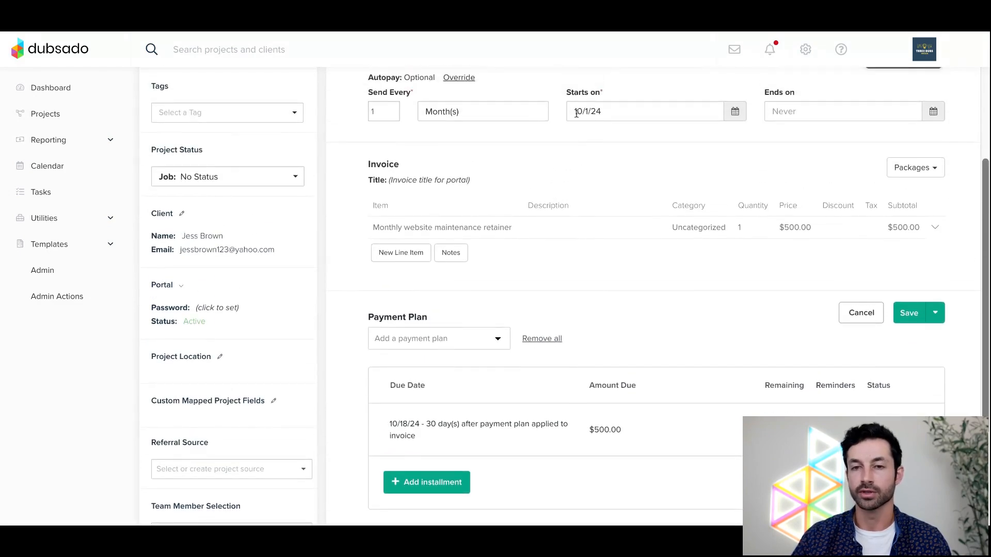
drag(569, 93, 612, 93)
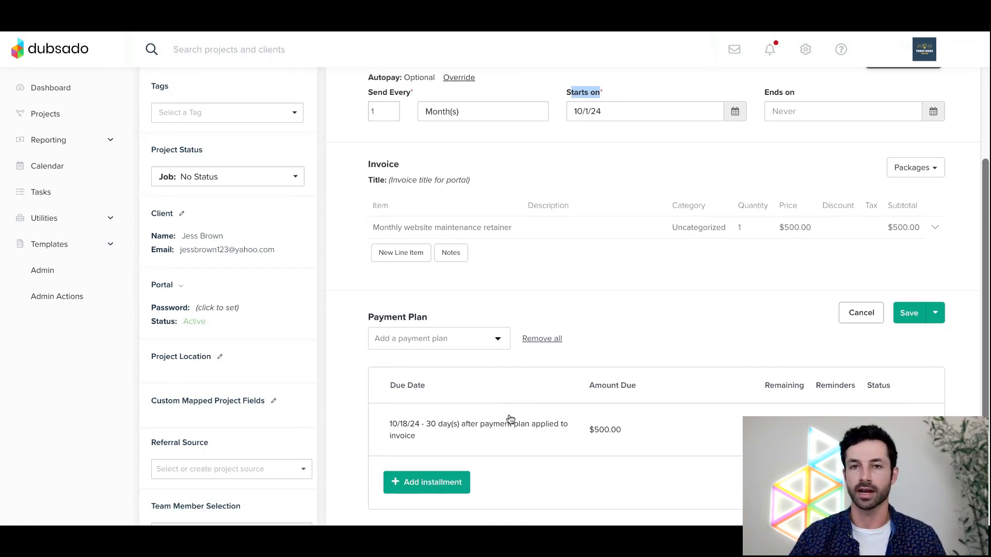
scroll(510, 418, up, 1)
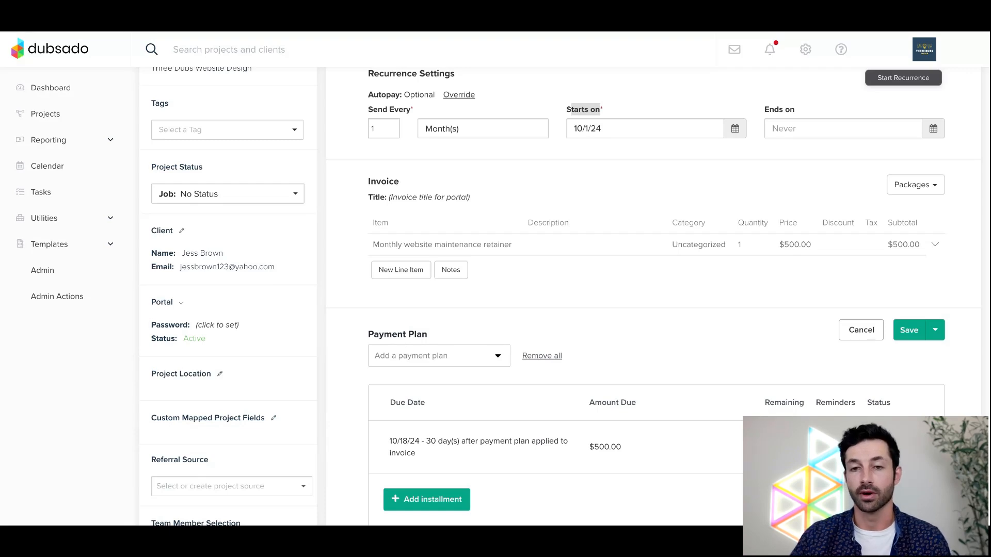
scroll(195, 289, up, 1)
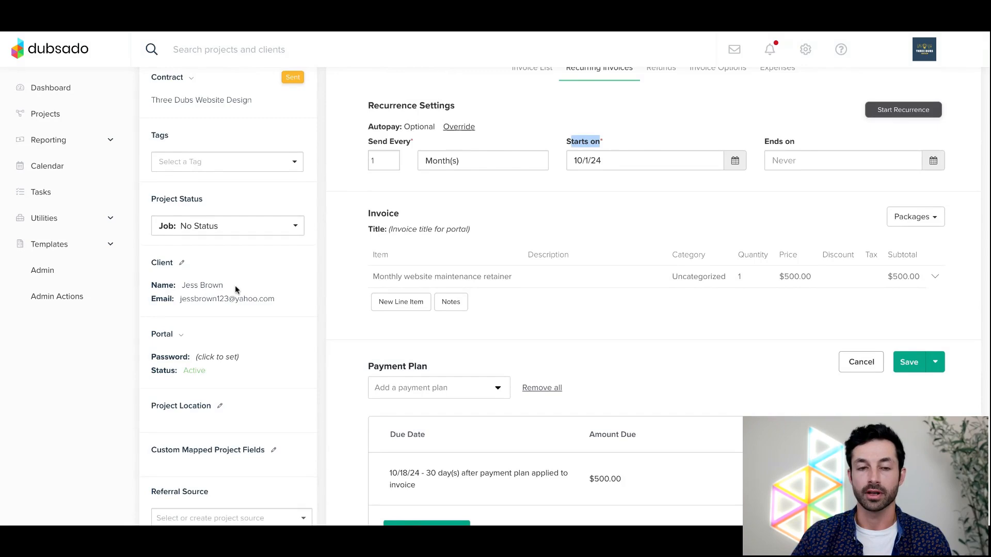
drag(183, 287, 231, 287)
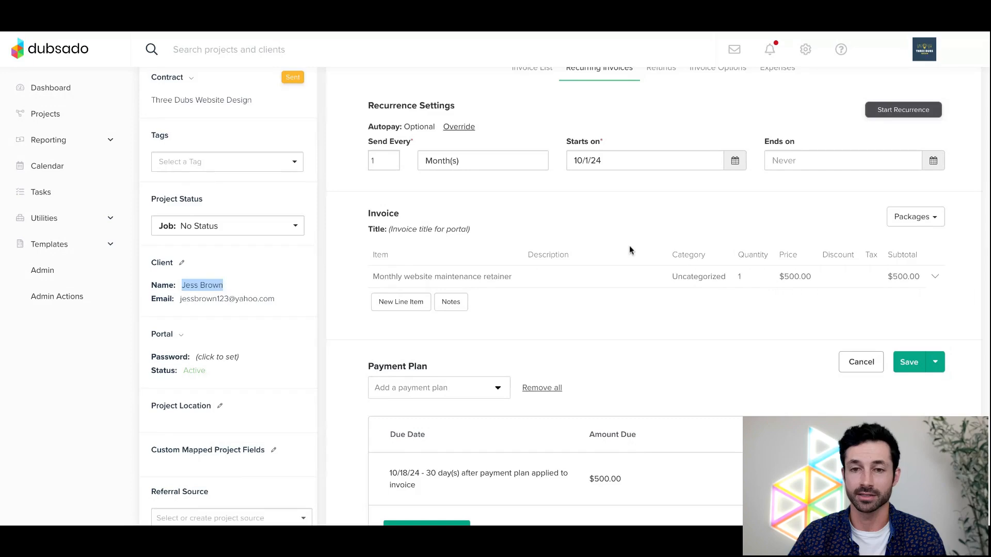
scroll(630, 246, up, 3)
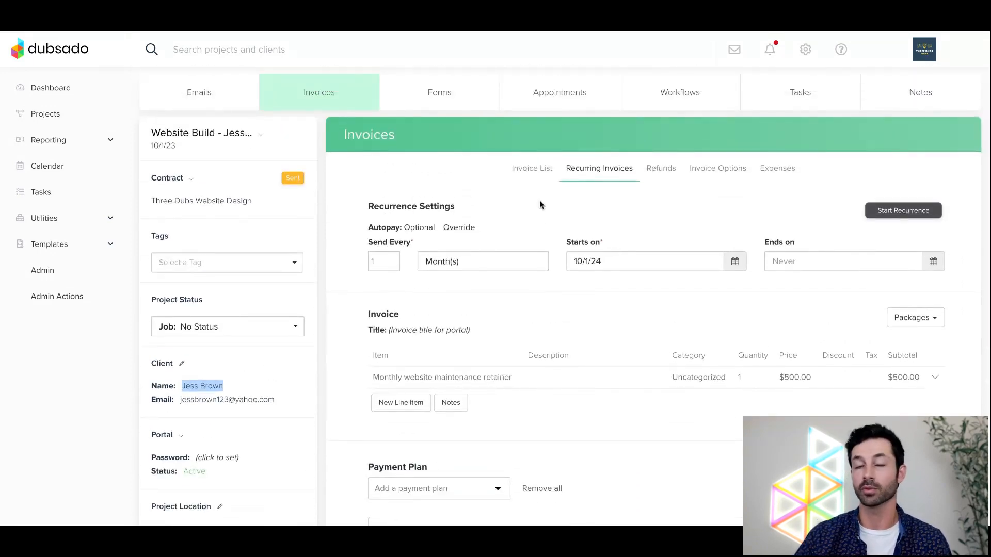
Leave the recurring invoice without saving the payment plan edits, and open the project's 9/18/24 invoice.
click(531, 173)
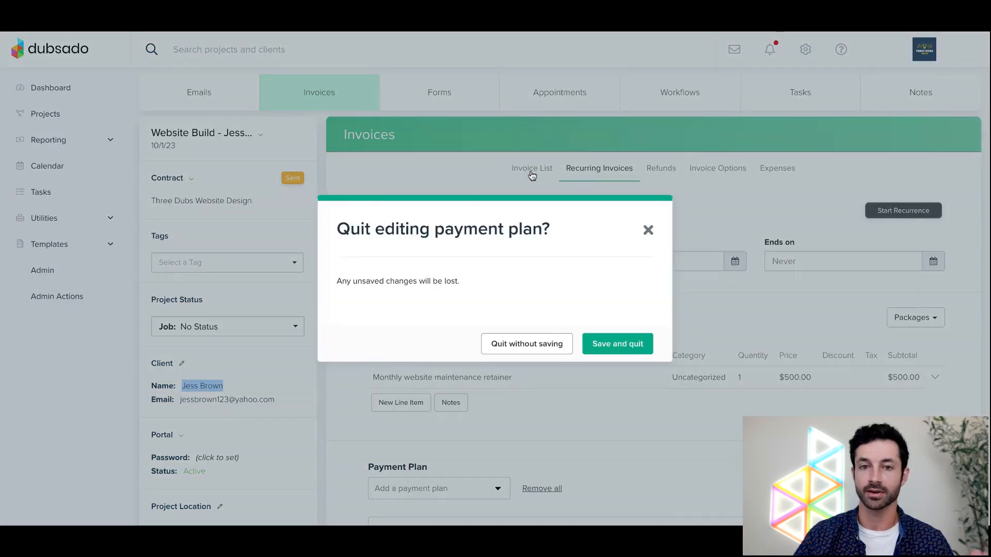
click(538, 349)
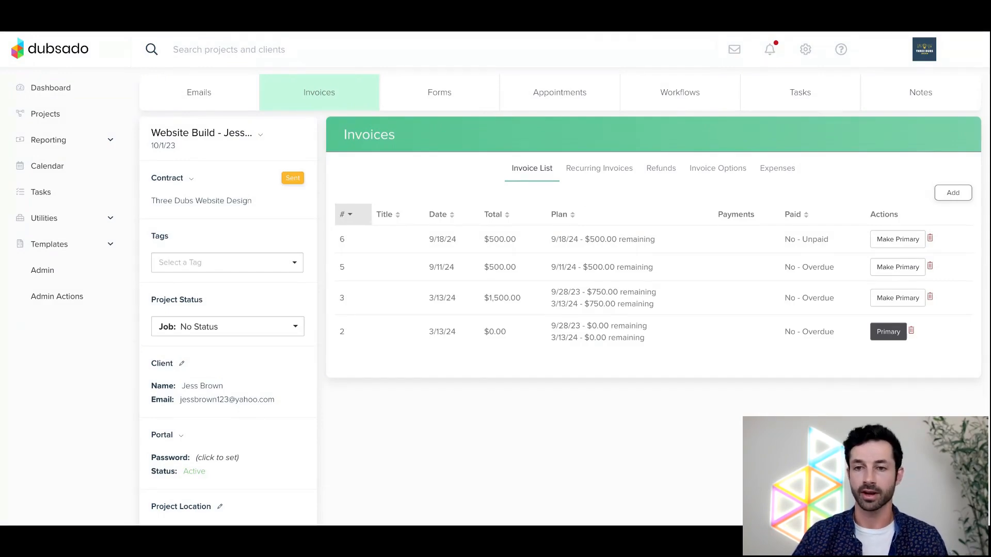
click(398, 249)
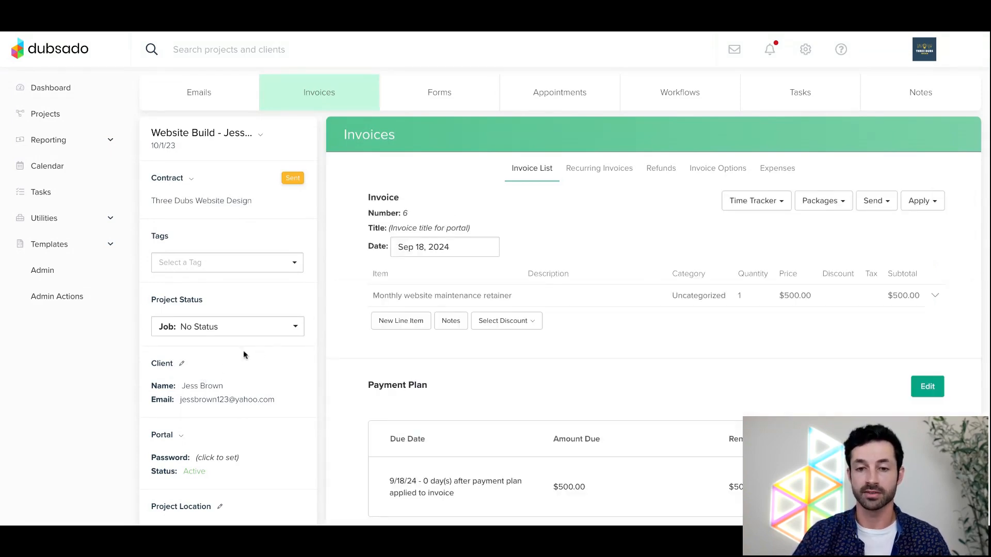
scroll(422, 298, down, 1)
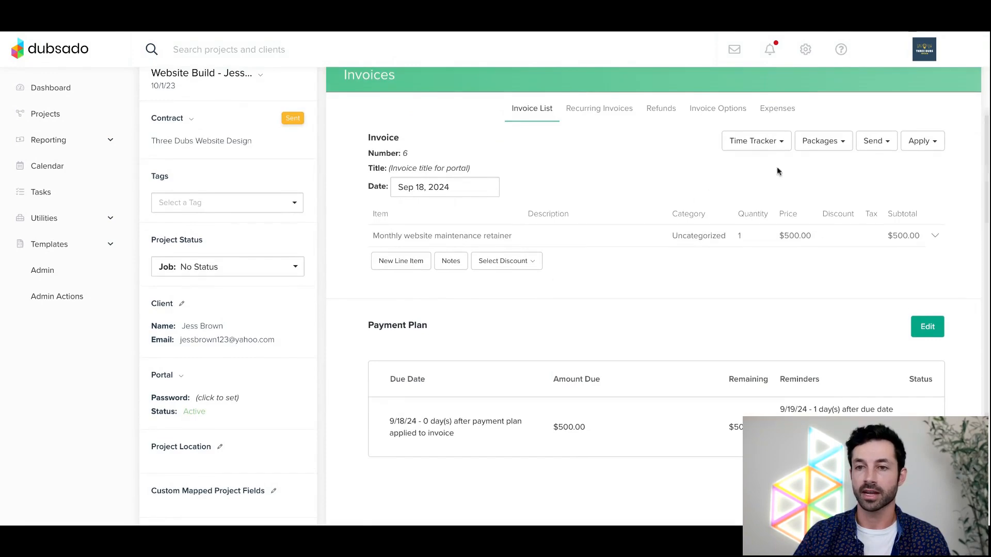
Prepare an email for sending the 9/18/24 invoice, remove its recipient, and close the message without sending it.
click(875, 141)
click(852, 166)
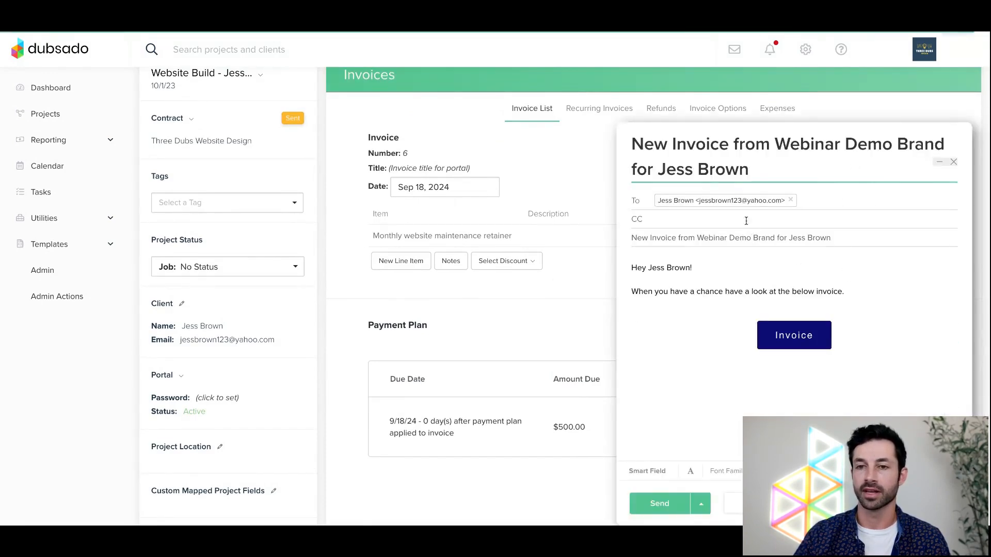
click(790, 200)
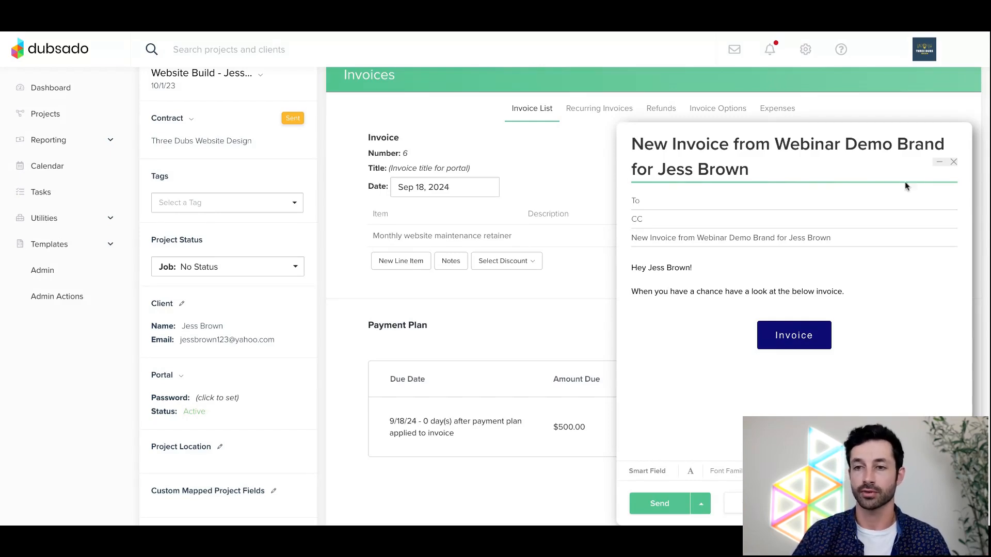
click(953, 162)
scroll(619, 204, up, 1)
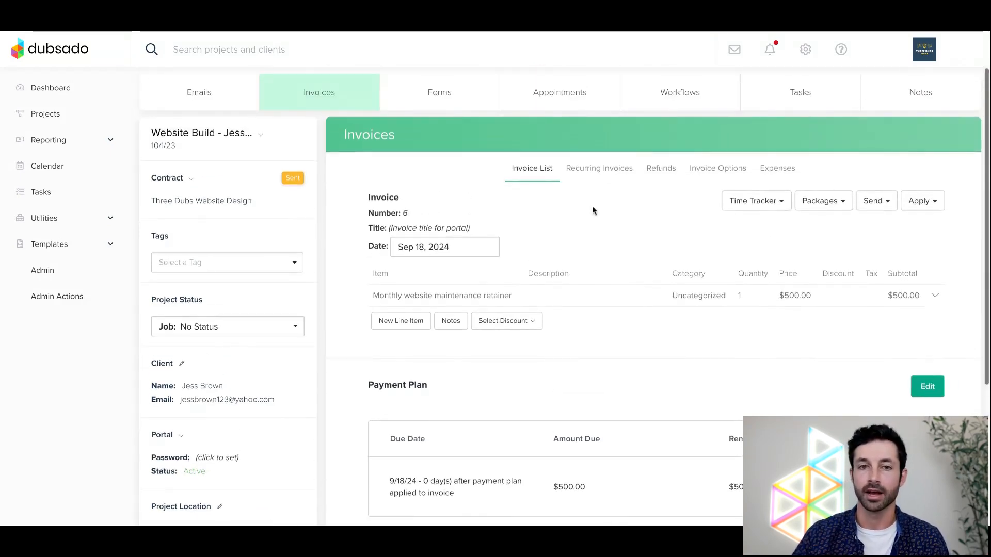
Examine the 9/18/24 invoice email in the project's inbox, view the full message with its invoice link, and close it.
click(209, 103)
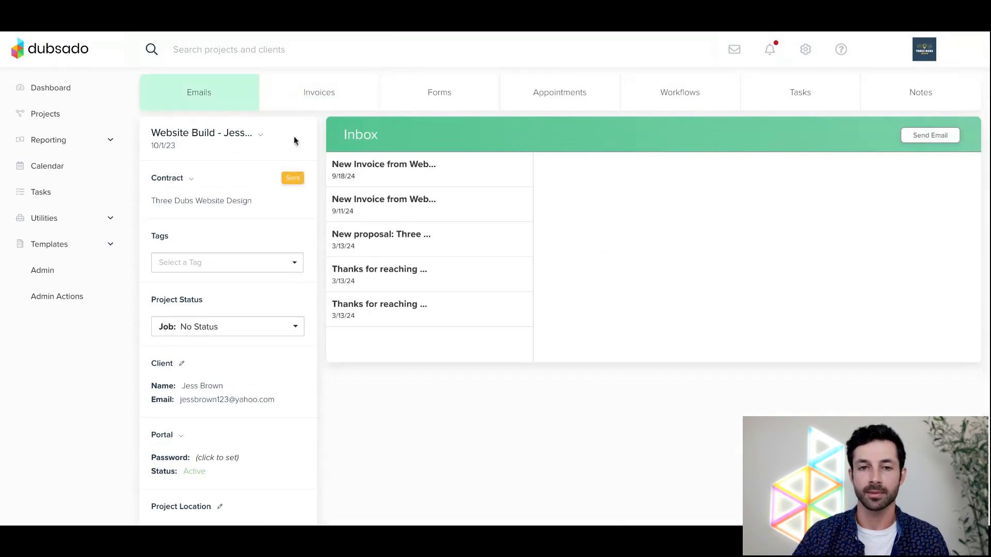
click(377, 170)
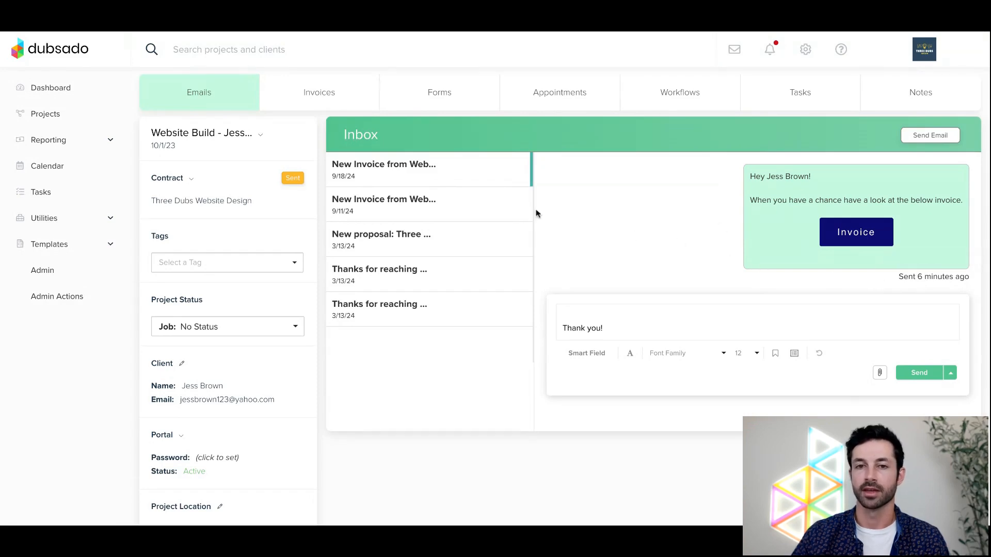
click(509, 169)
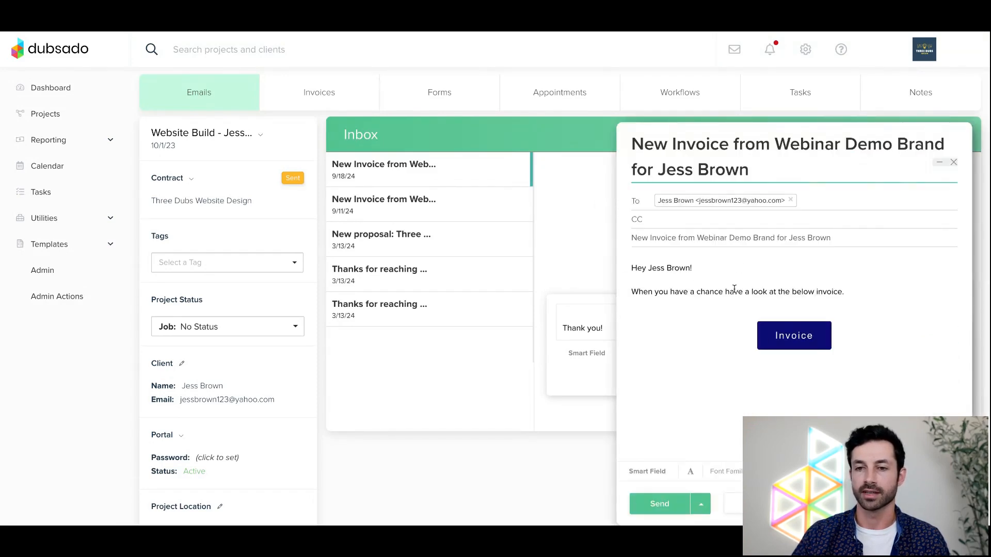
mouse_move(511, 171)
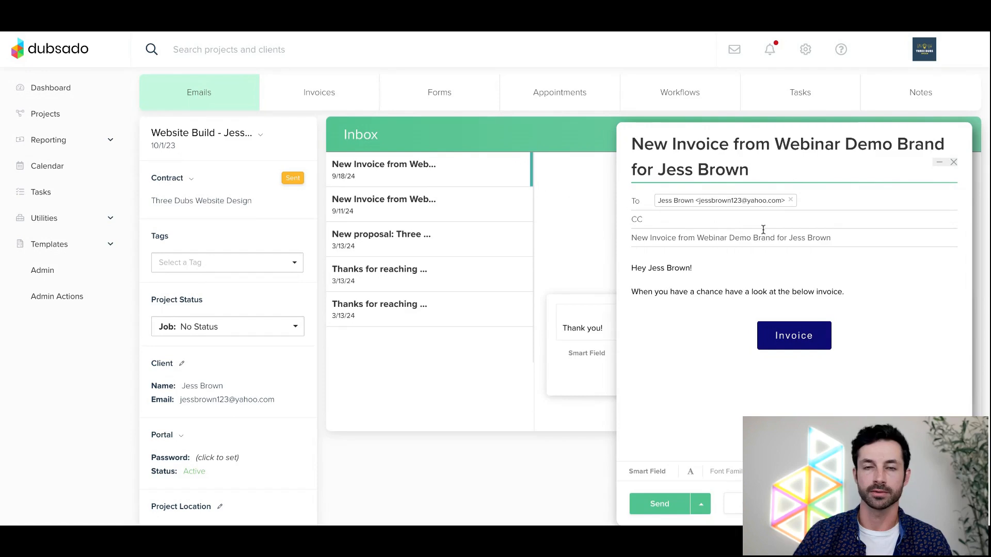
click(953, 162)
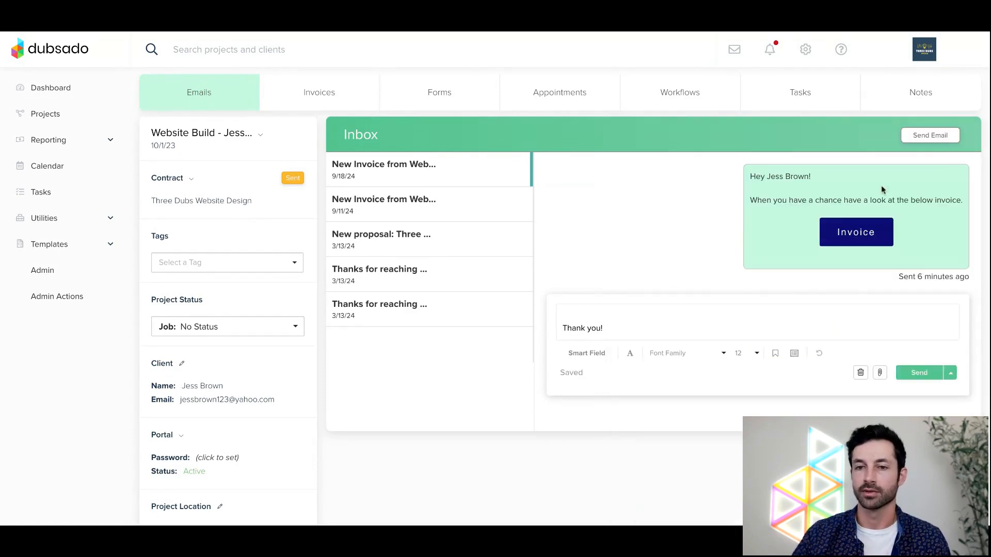
scroll(694, 258, down, 1)
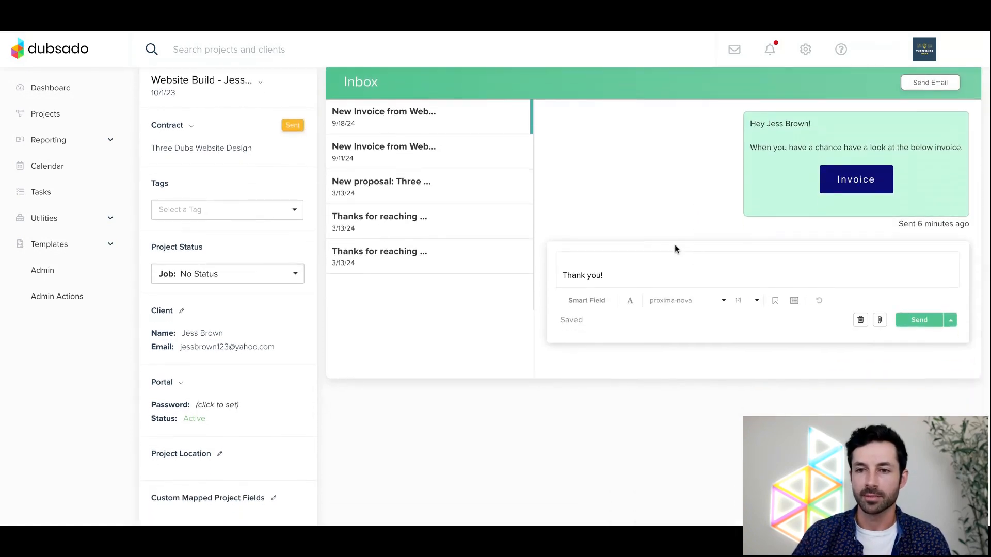
scroll(673, 249, up, 1)
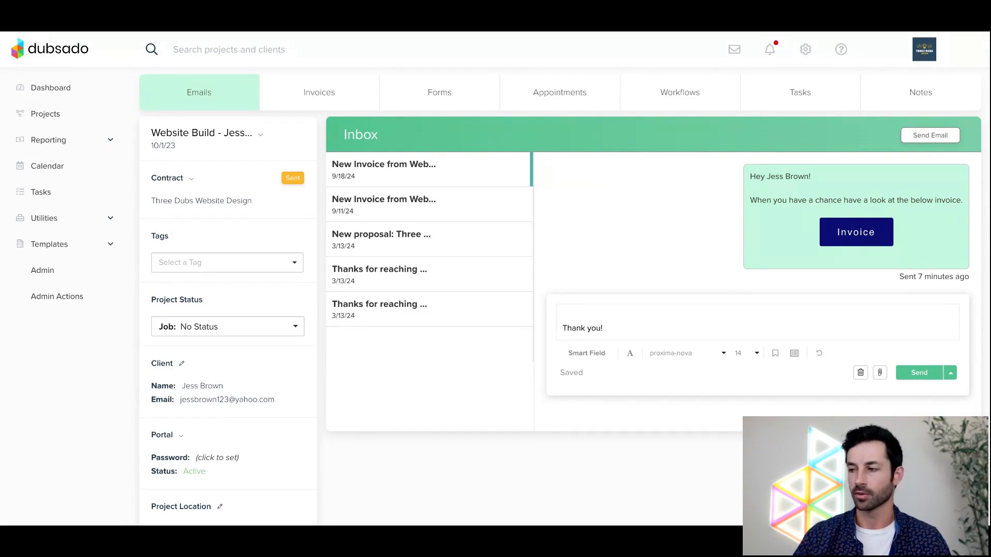
Delete the primary $0.00 invoice dated 3/13/24 from the project's invoice list.
click(311, 94)
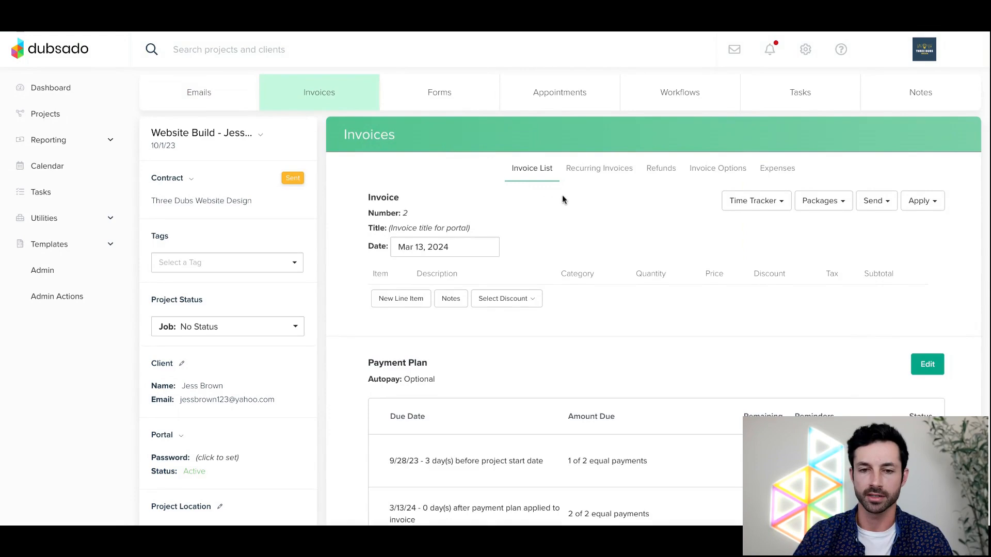
click(526, 167)
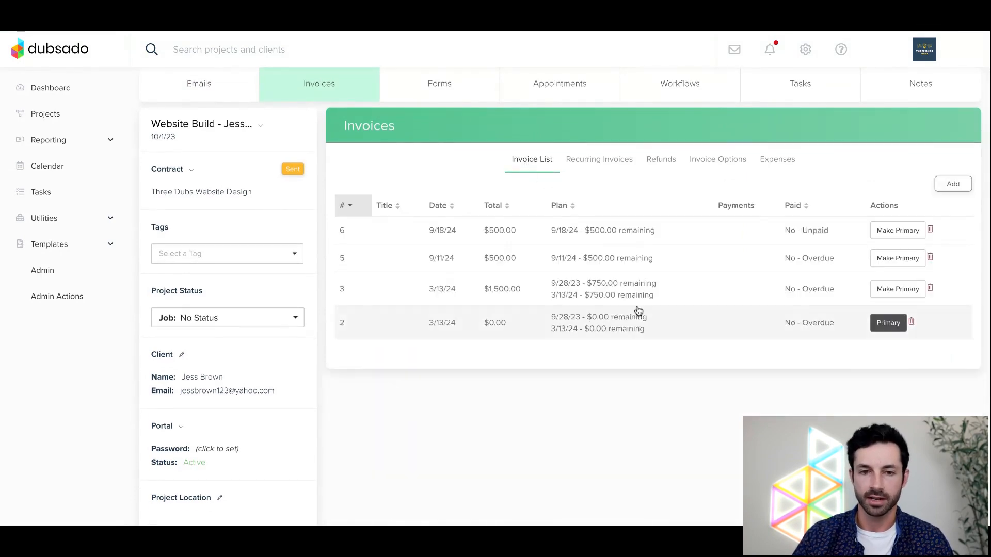
click(910, 322)
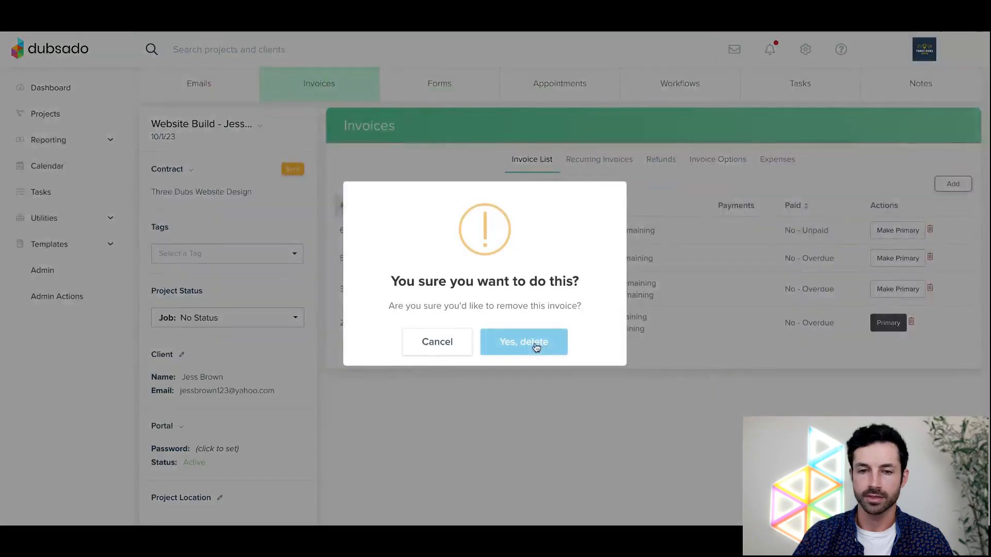
click(535, 342)
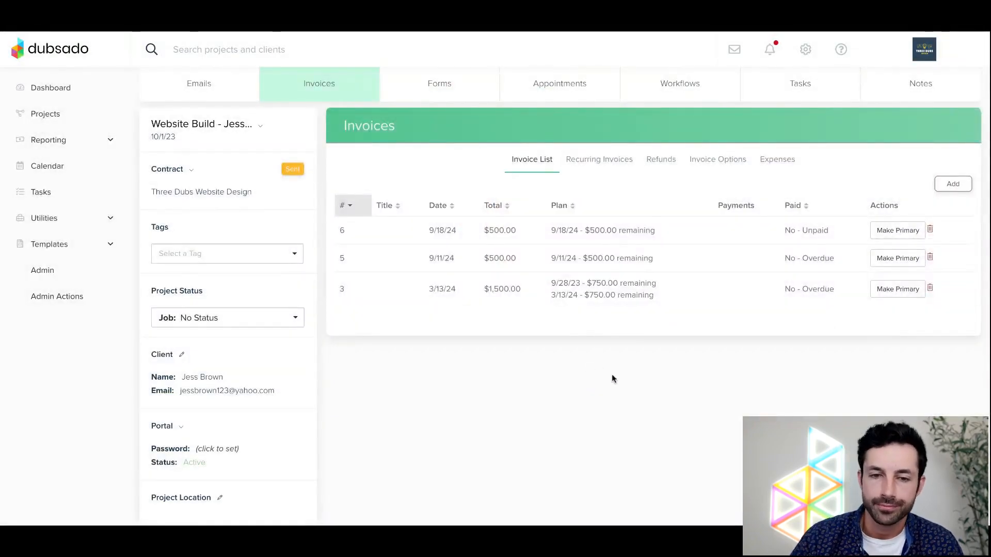
Delete the recurring invoice that has not been started from the project.
click(597, 161)
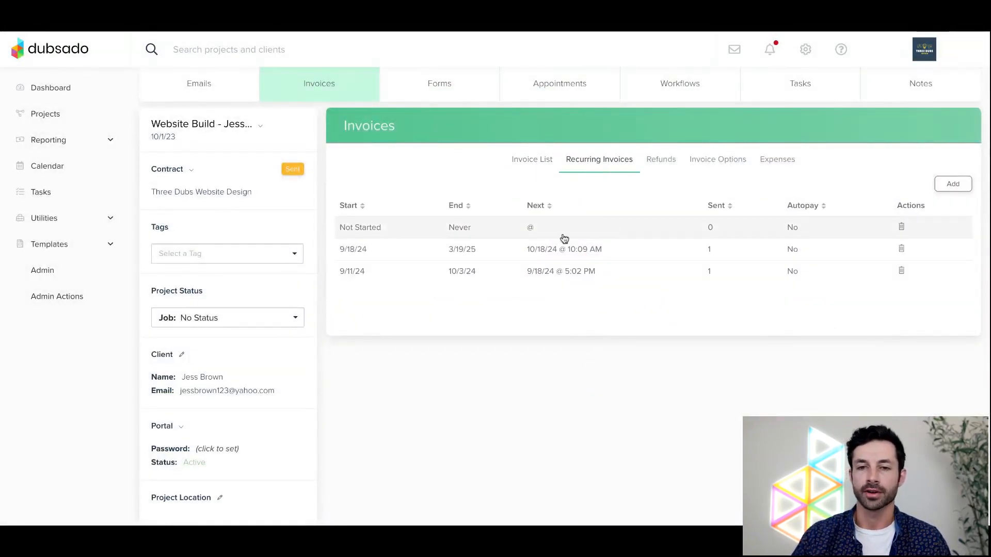
click(901, 227)
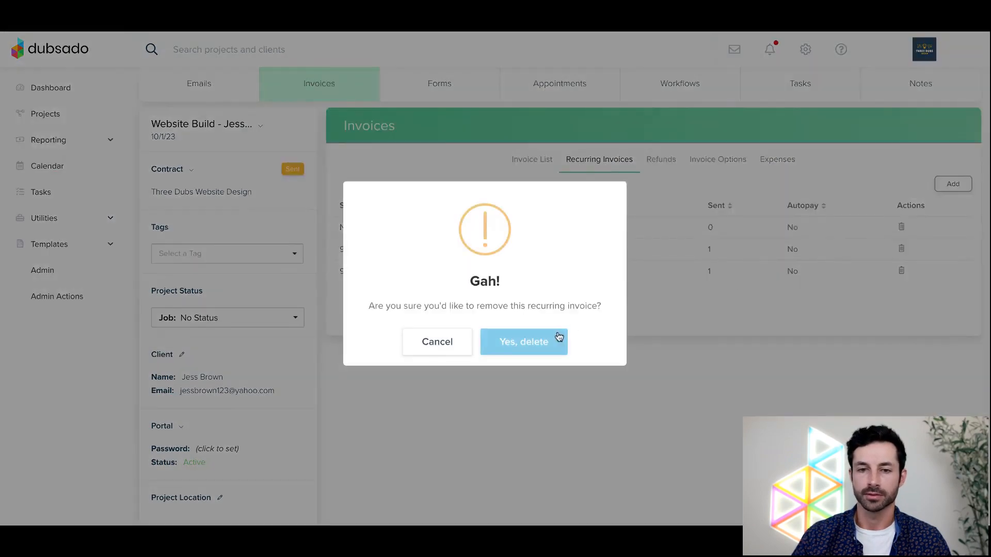
click(555, 340)
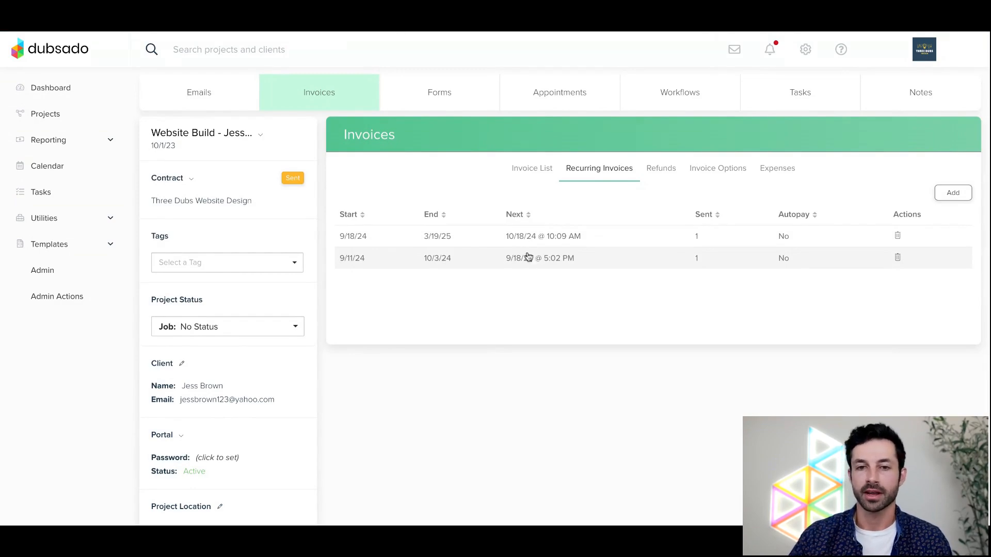
Examine the next send date and the payment plan of the recurring invoice that starts on 9/18/24.
click(679, 239)
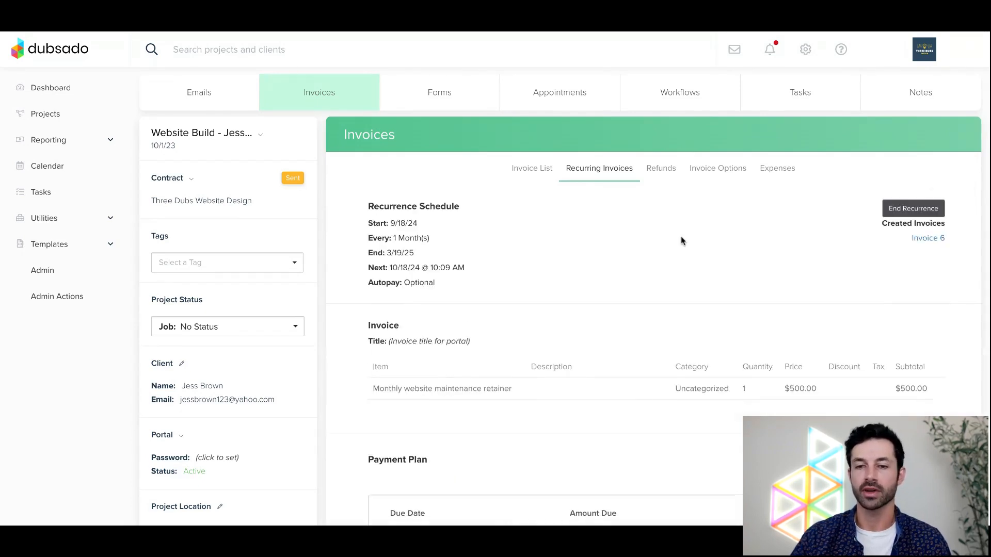
scroll(680, 241, down, 1)
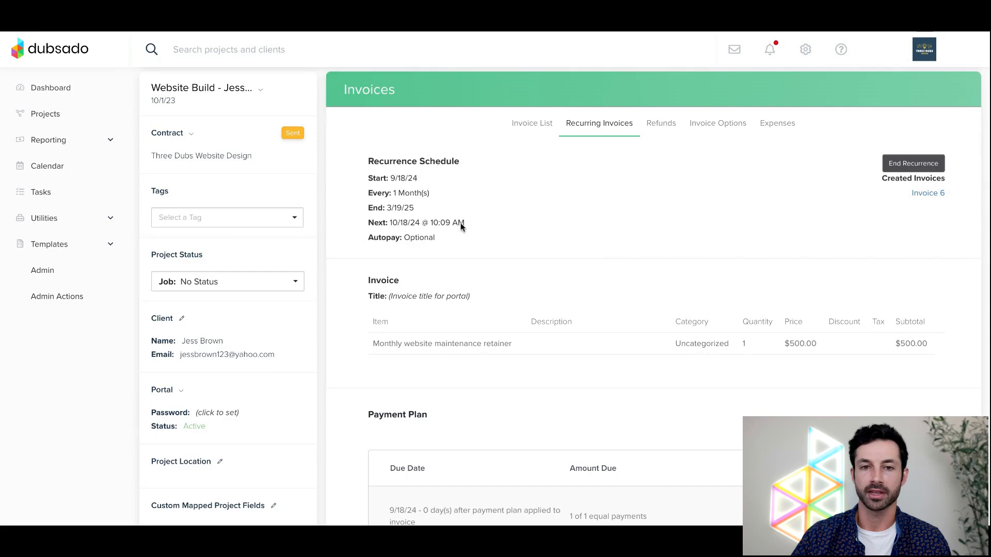
drag(389, 223, 474, 222)
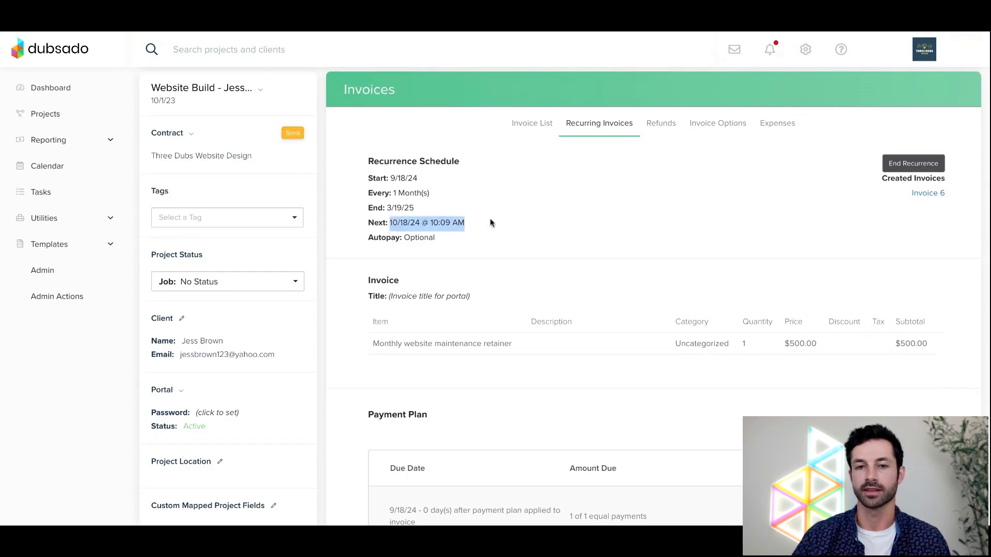
click(490, 220)
scroll(567, 227, down, 4)
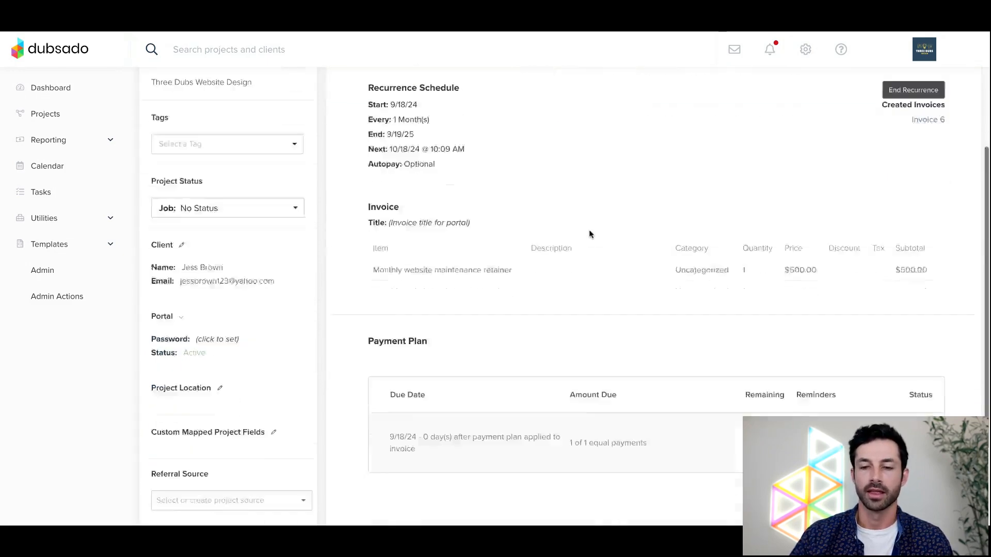
scroll(590, 230, up, 4)
View the 9/18/24 invoice as the client sees it and check its line item and payment plan.
click(534, 168)
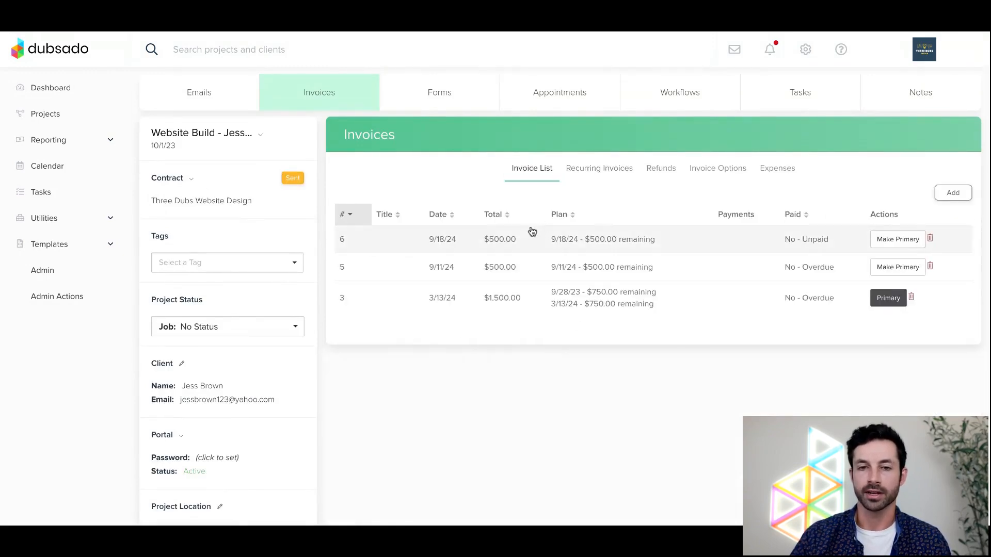
click(469, 236)
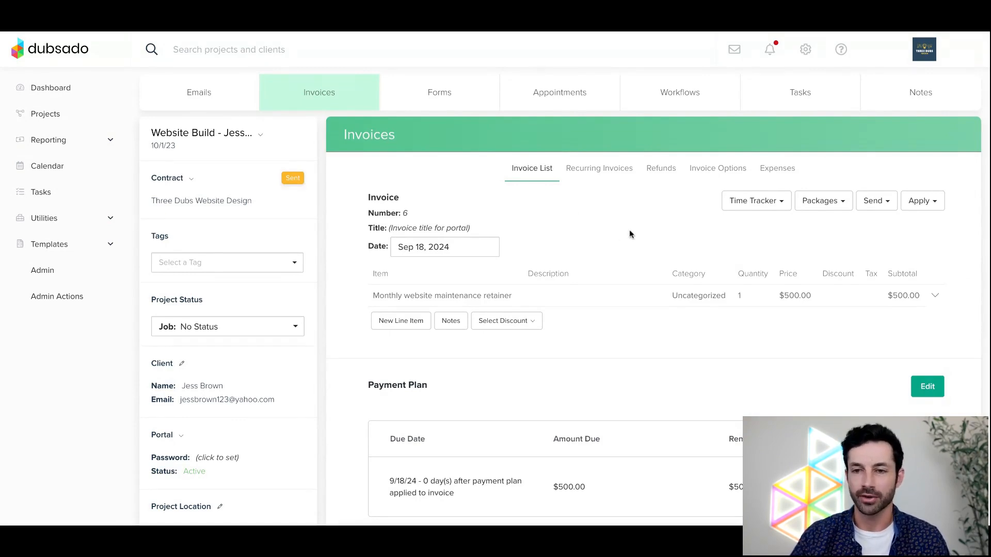
click(869, 201)
click(844, 256)
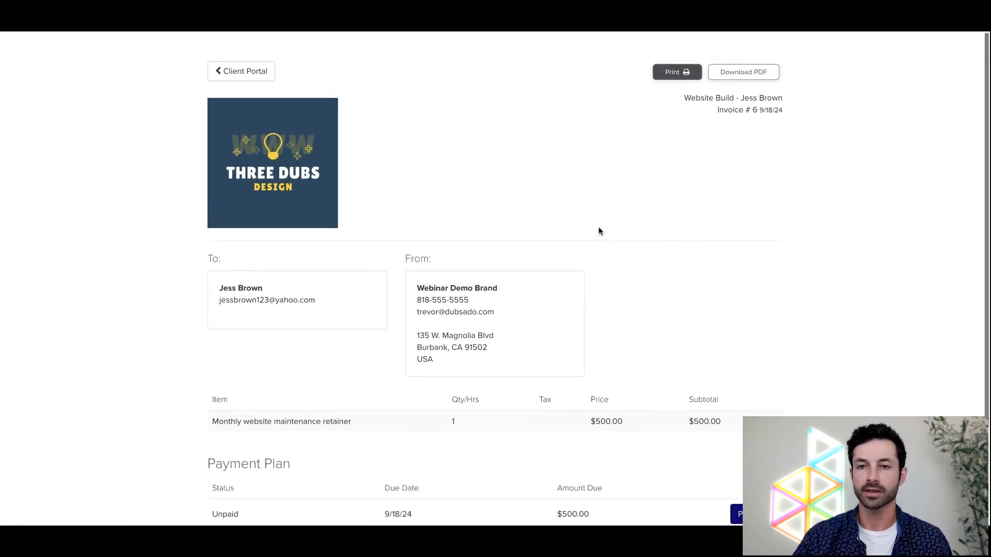
scroll(599, 228, down, 3)
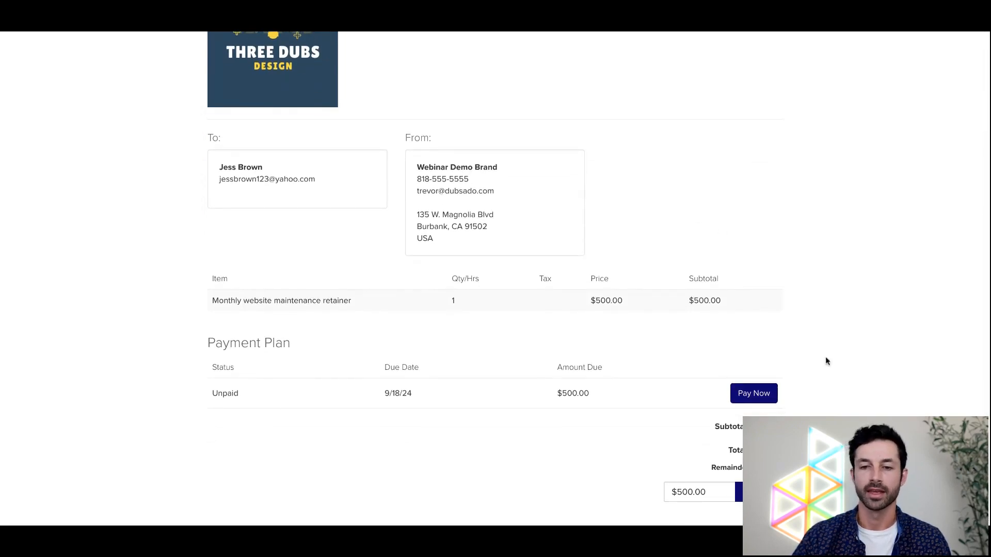
Look at the client's payment form for the unpaid installment, and close it without paying.
click(754, 394)
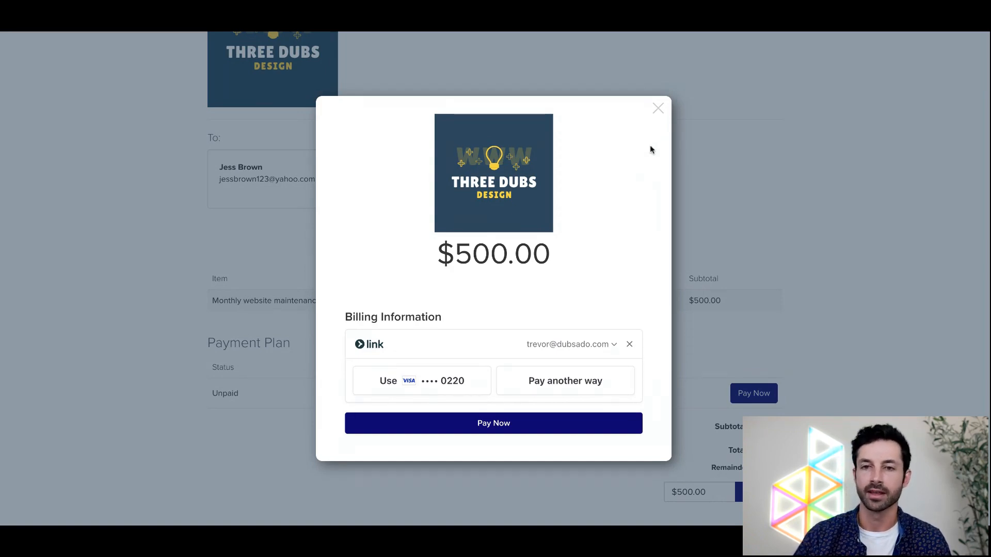
click(658, 107)
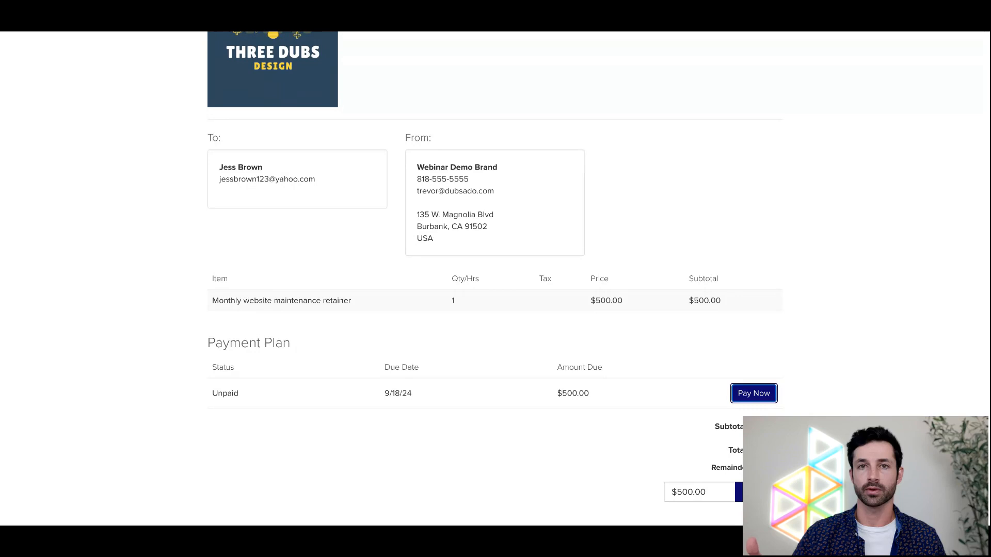
scroll(515, 193, up, 3)
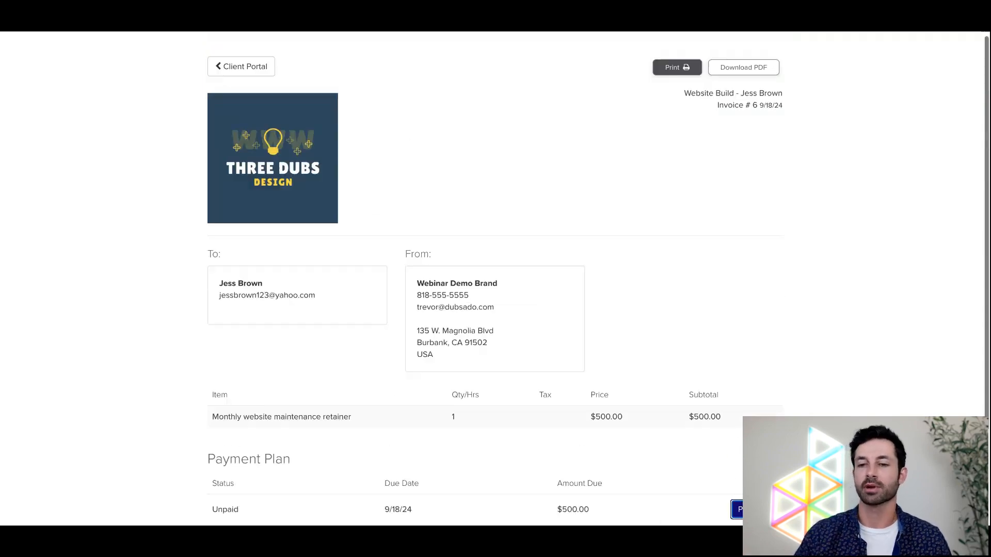
Return to the project's recurring invoices and review the full recurrence schedule of the one starting 9/18/24.
click(292, 34)
click(580, 169)
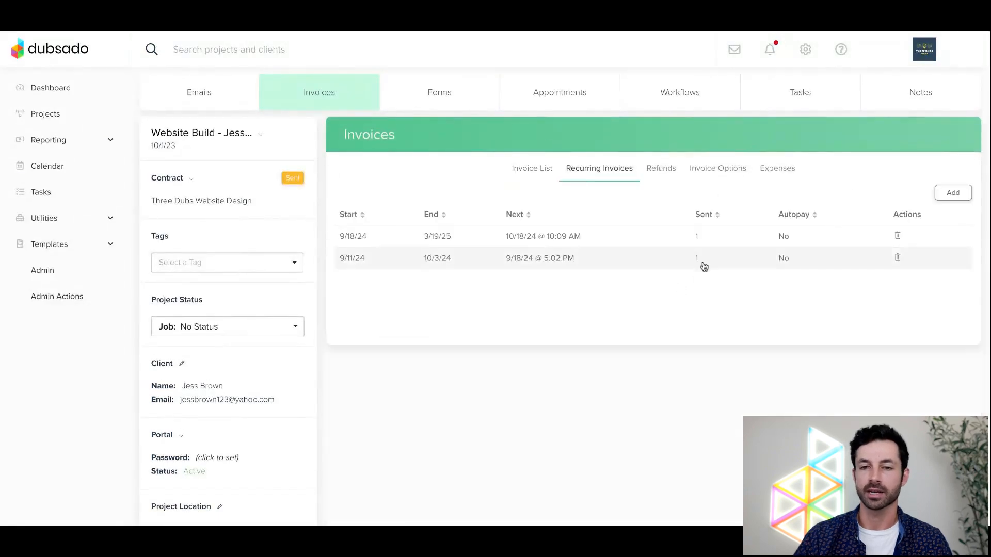
click(571, 239)
scroll(568, 274, down, 2)
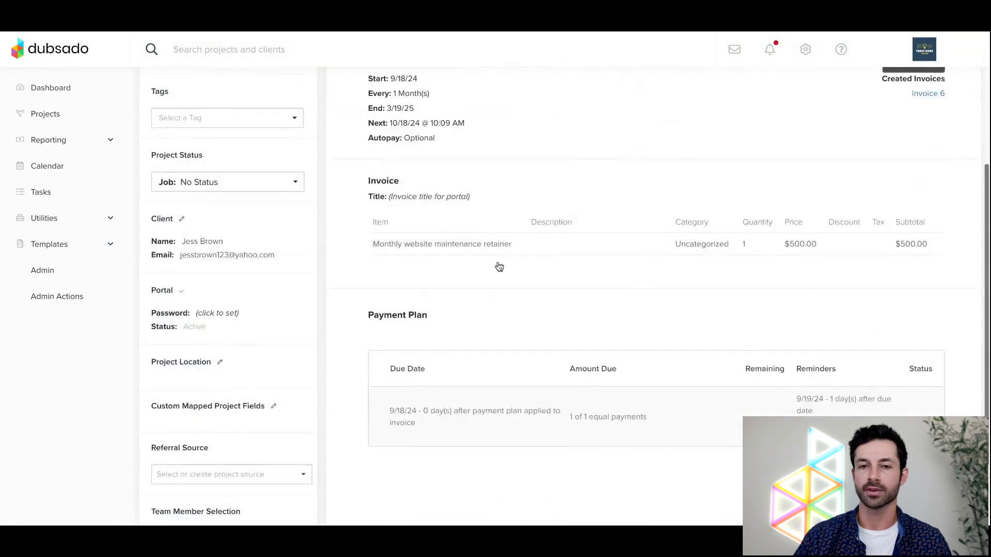
scroll(499, 266, up, 3)
drag(369, 172, 446, 251)
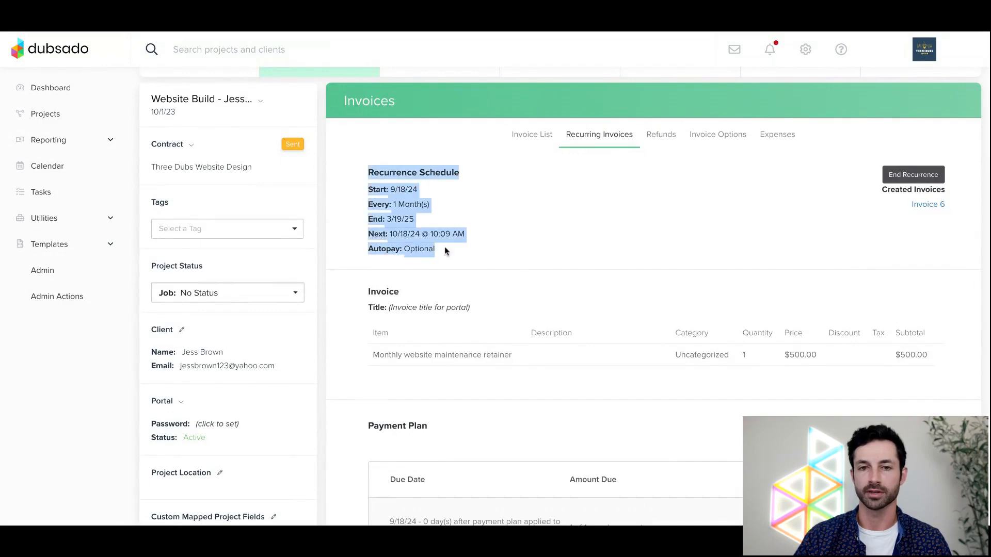
Review the line item and payment plan of the recurring invoice starting 9/18/24, and return to the recurring invoices list.
click(533, 251)
scroll(571, 243, down, 3)
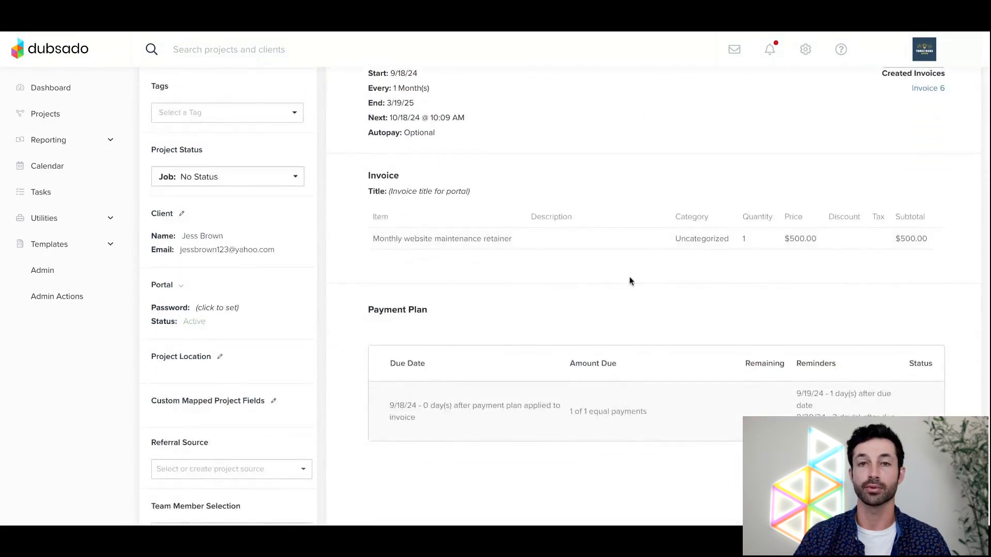
scroll(631, 276, down, 1)
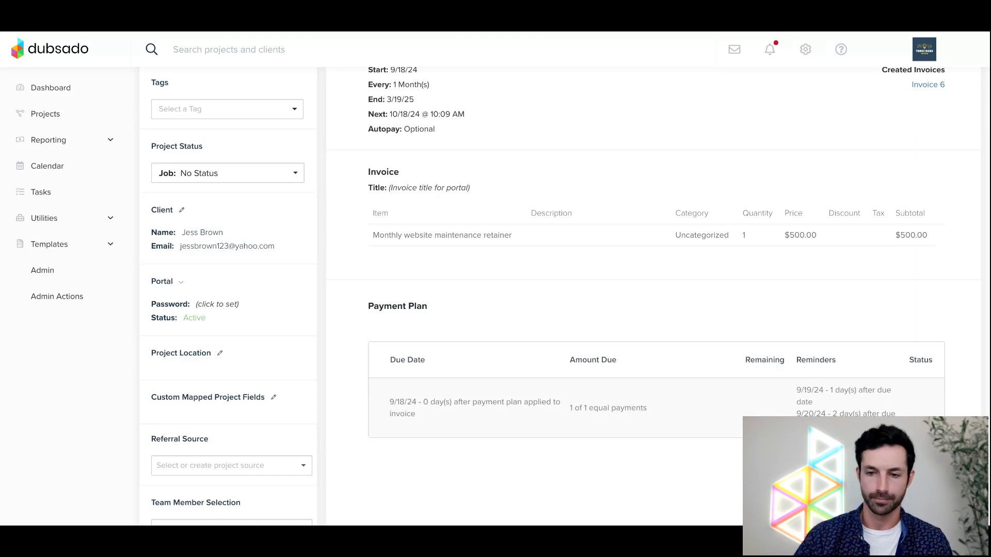
scroll(568, 297, up, 3)
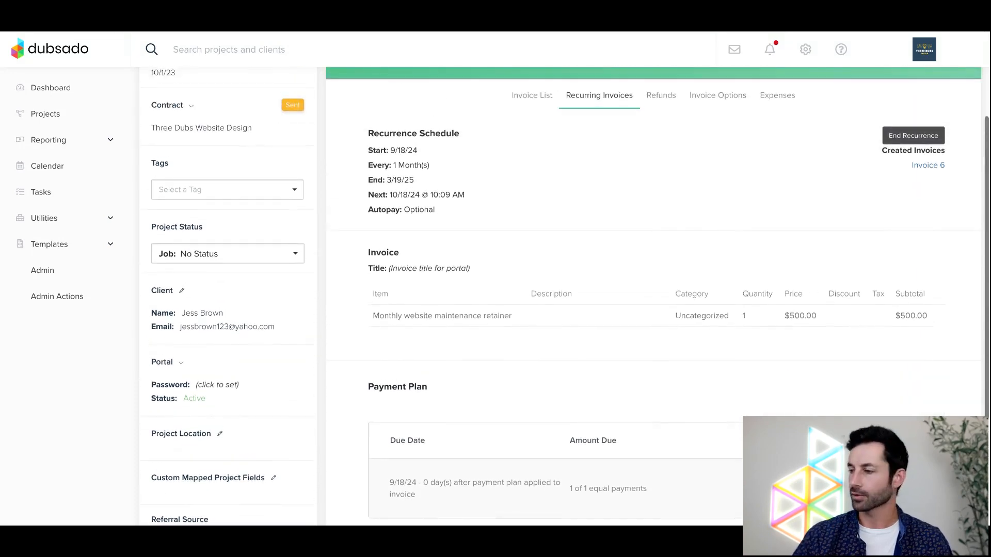
scroll(568, 297, up, 2)
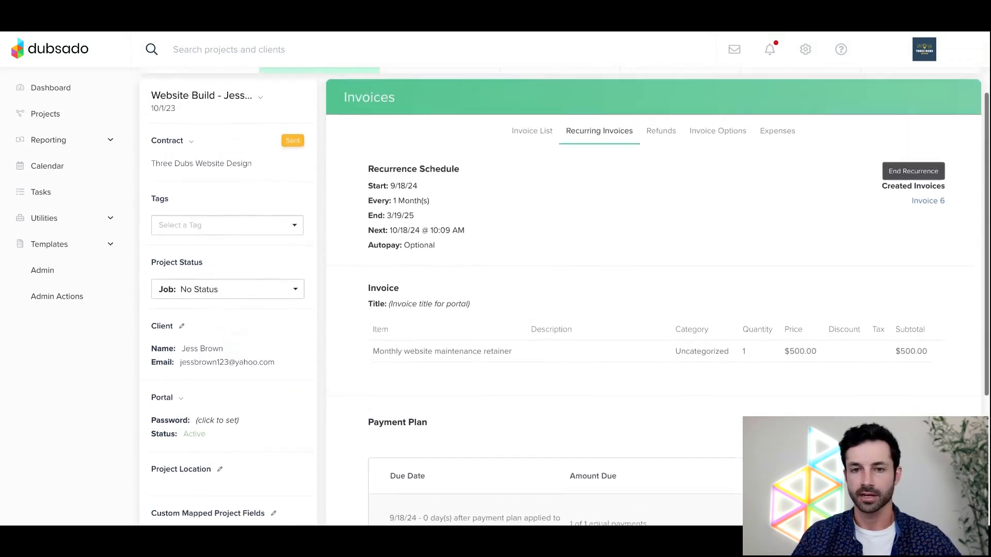
scroll(567, 297, up, 1)
scroll(567, 297, down, 1)
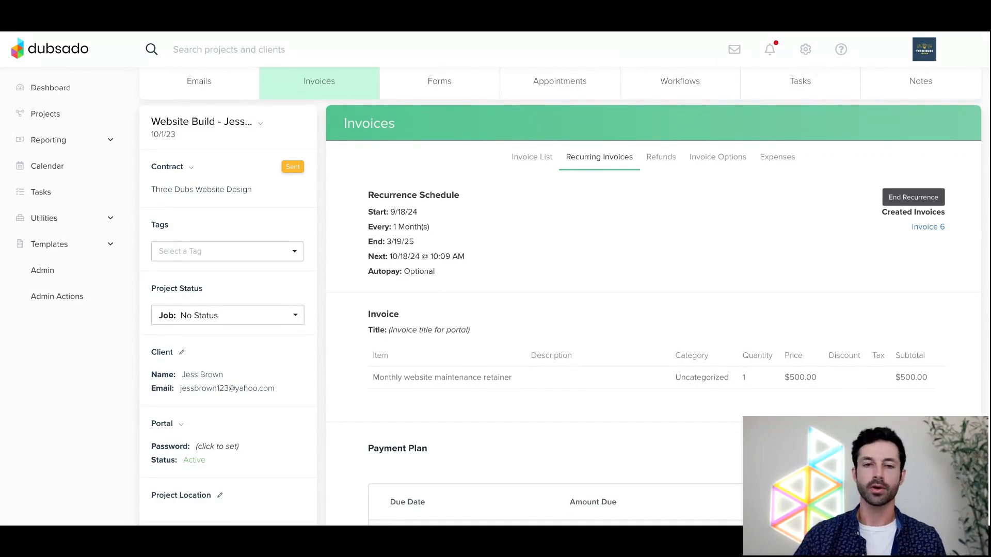
scroll(564, 289, up, 1)
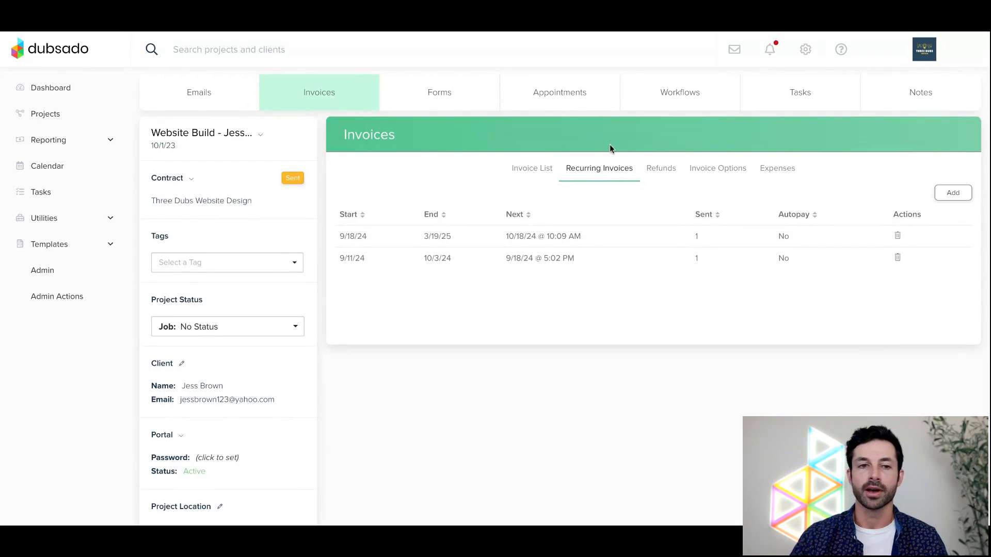
Open the payment plan templates and check the autopay setting of New Payment Plan (1).
click(70, 250)
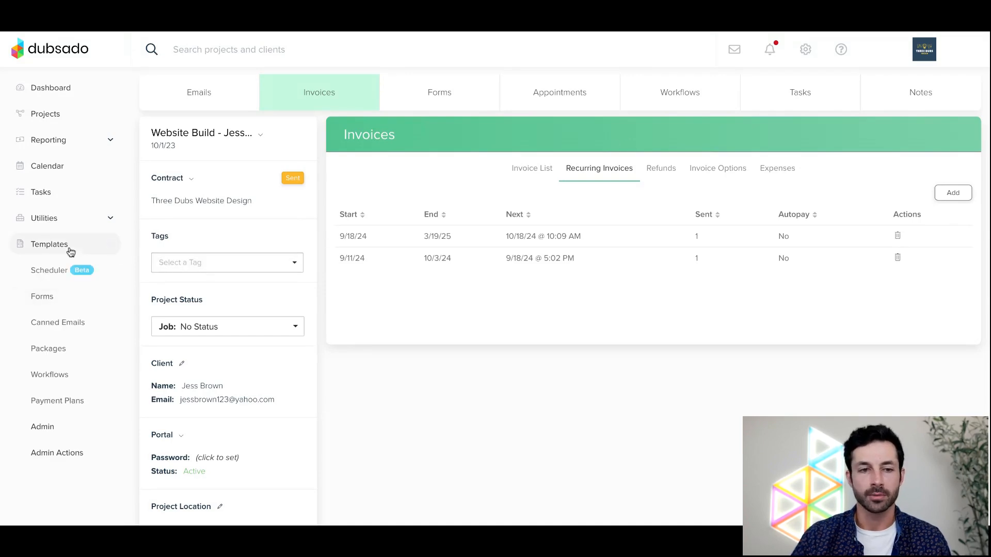
click(76, 399)
scroll(395, 284, down, 1)
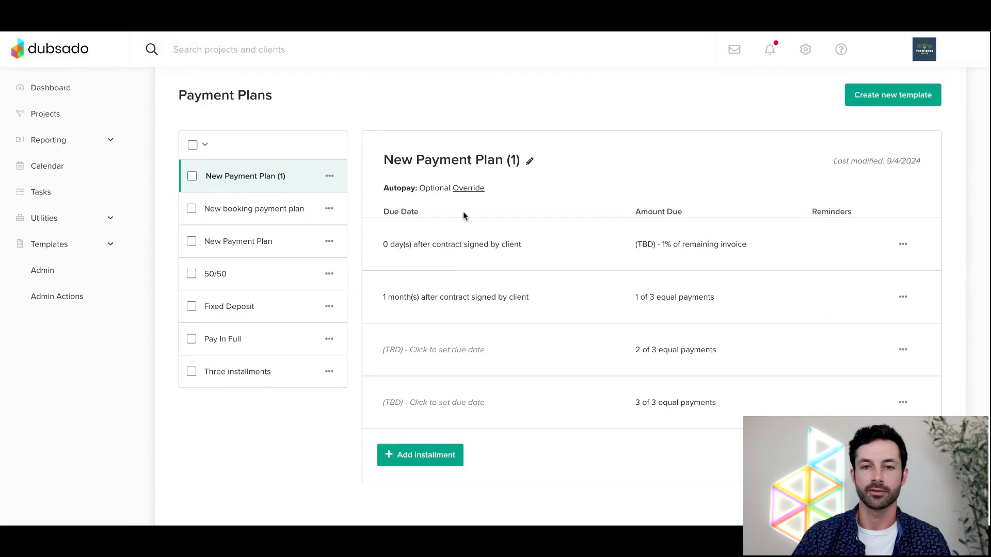
drag(385, 189, 582, 189)
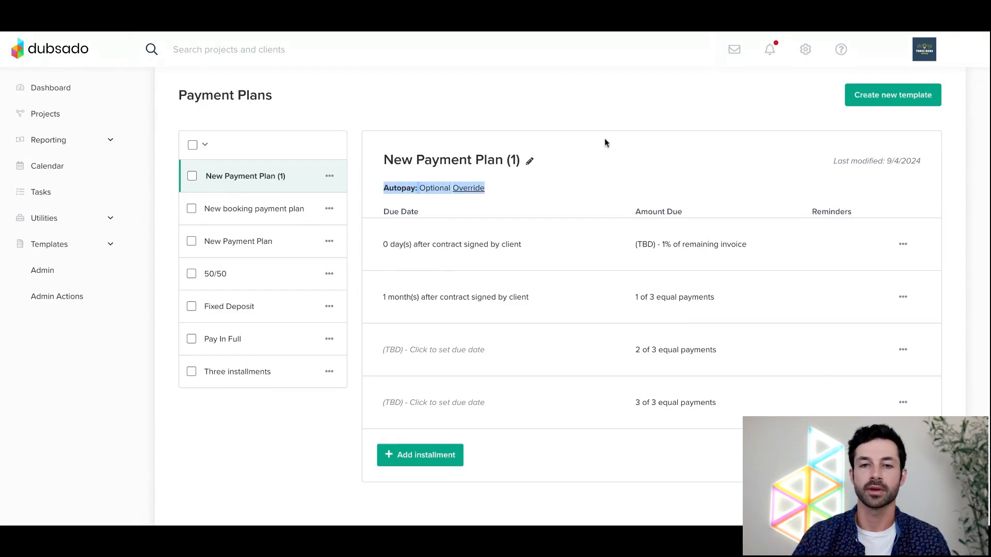
click(598, 111)
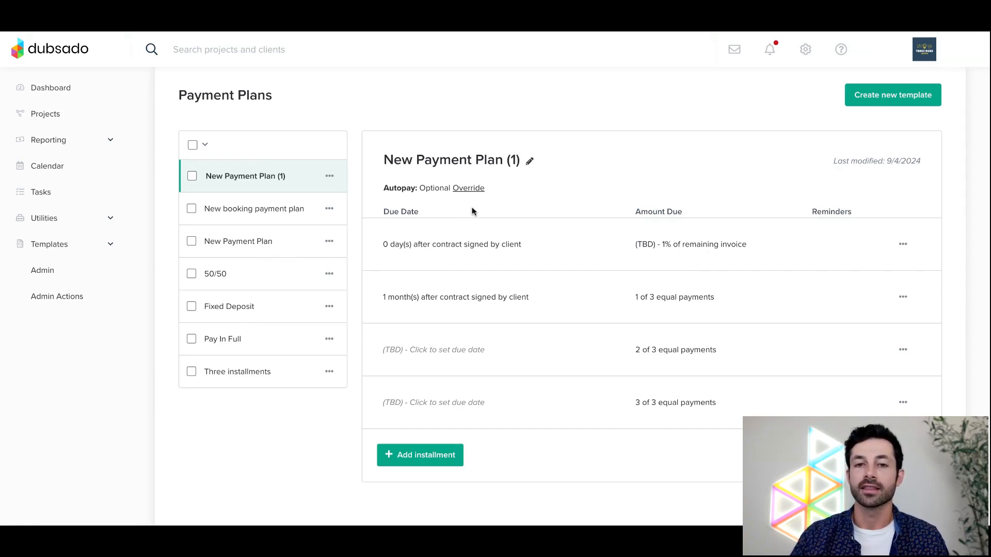
drag(383, 187, 474, 190)
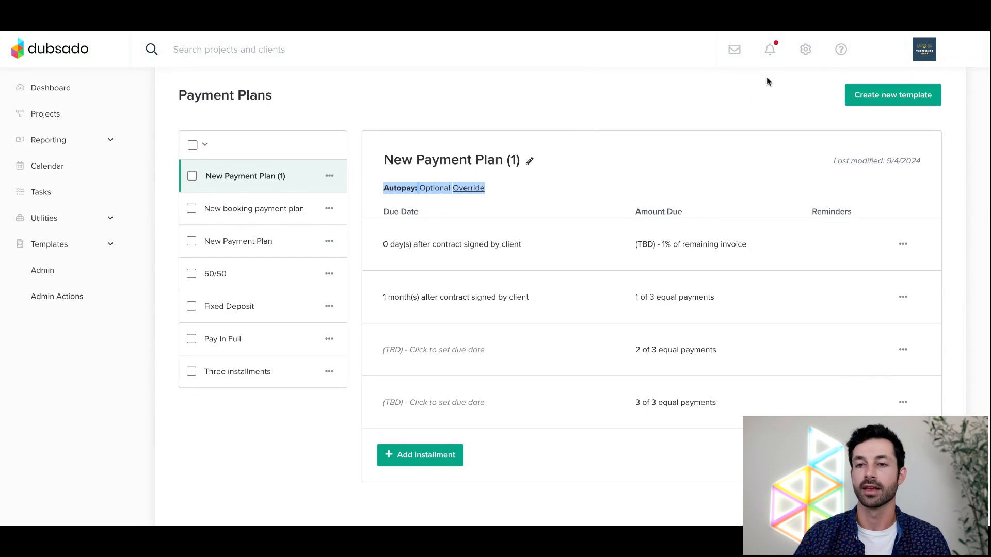
Set the brand's default autopay setting to Required in the payments and invoices settings.
click(806, 52)
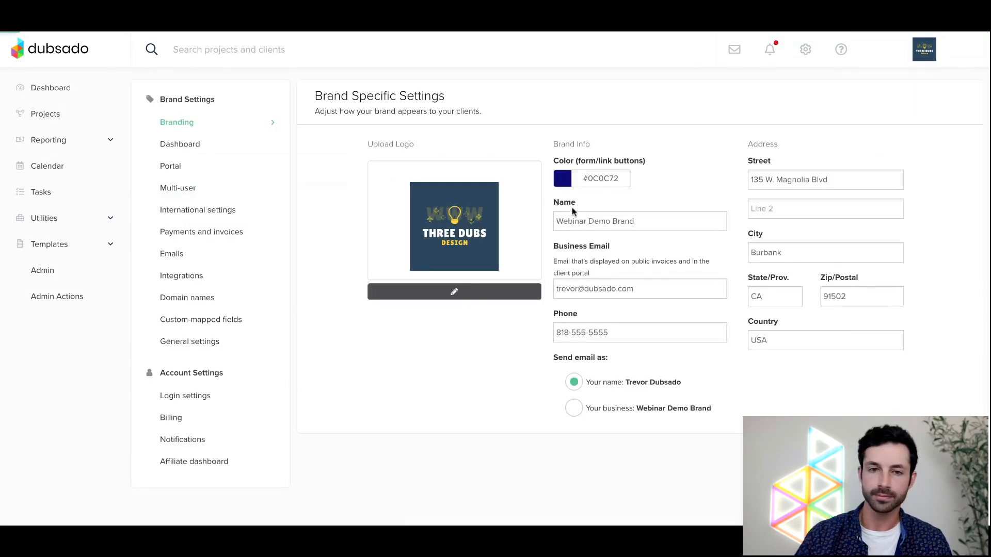
click(201, 237)
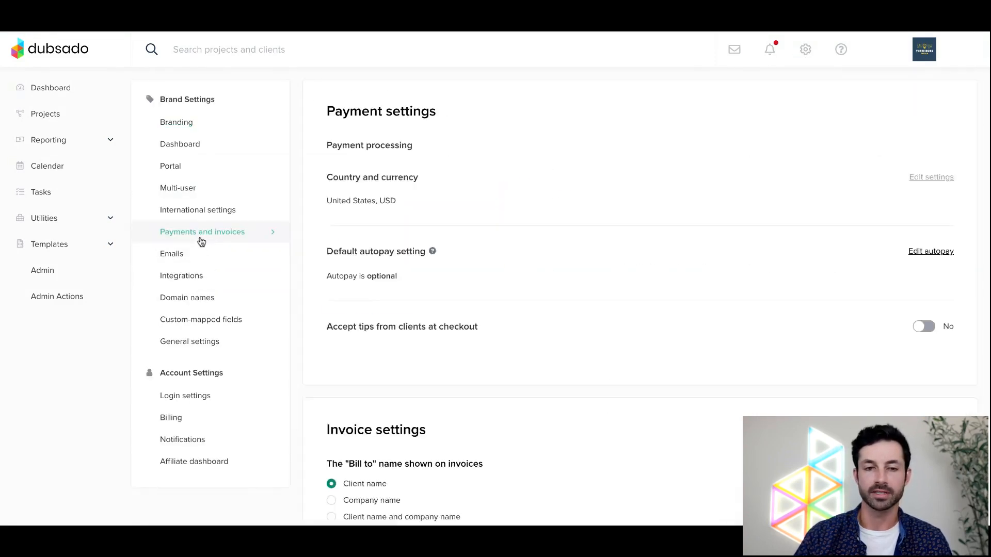
scroll(537, 278, down, 2)
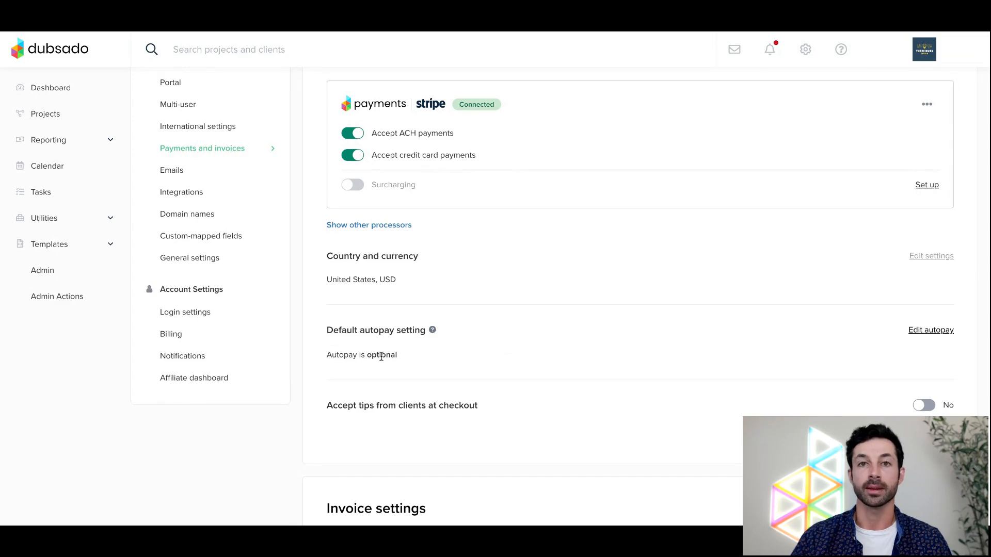
click(925, 331)
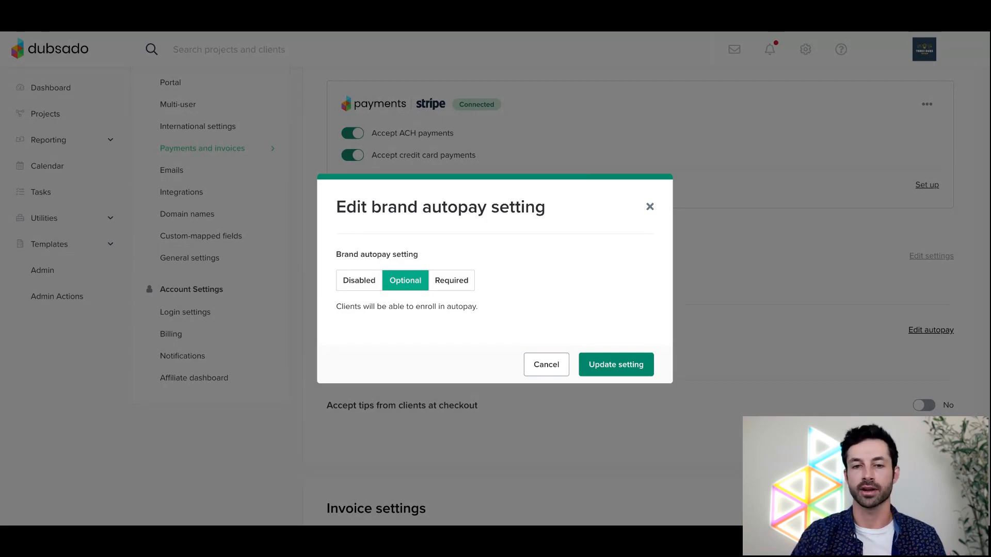
click(451, 281)
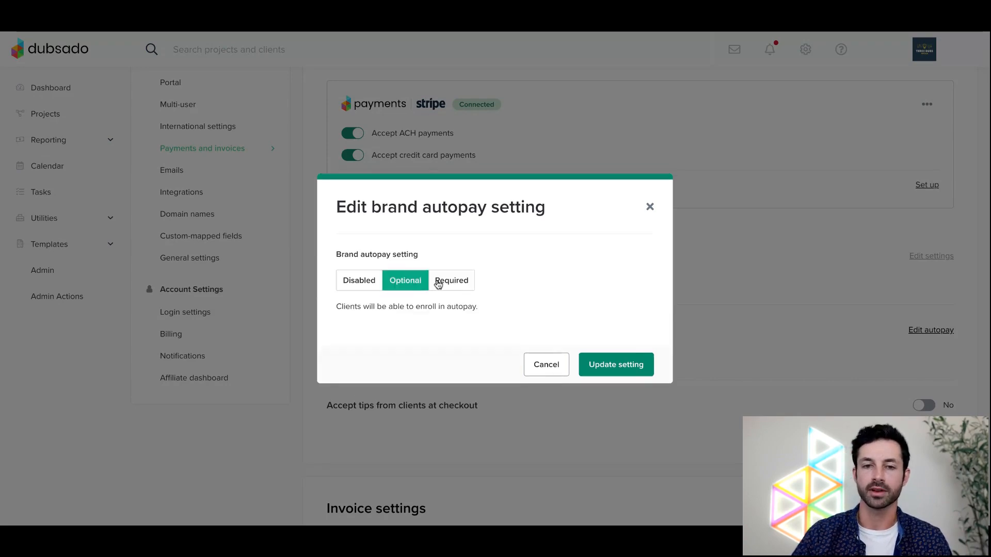
click(440, 282)
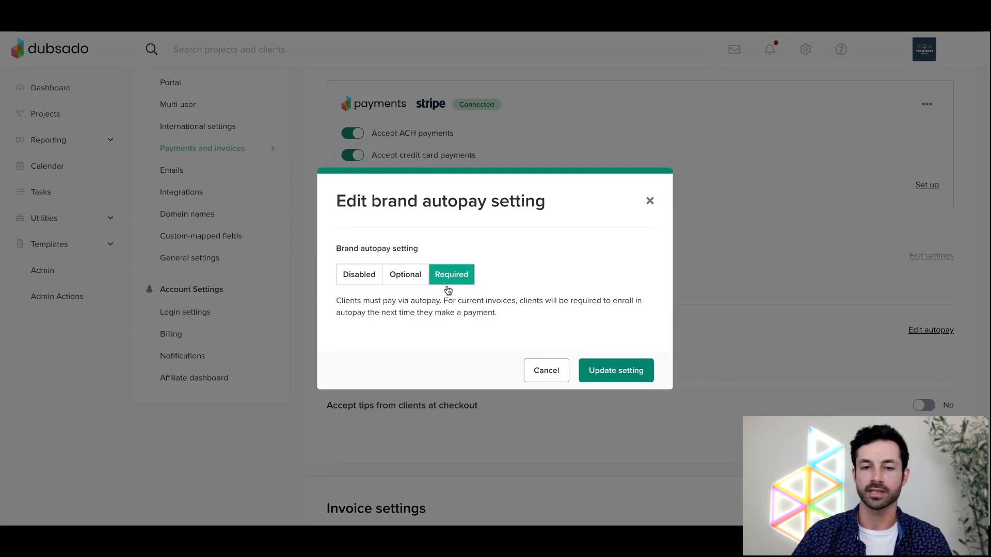
click(607, 378)
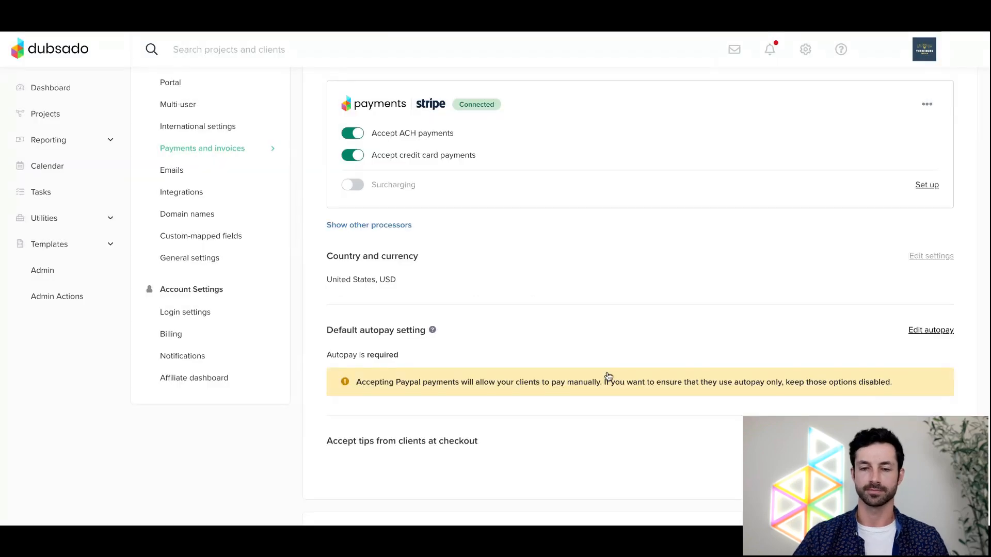
scroll(572, 338, down, 1)
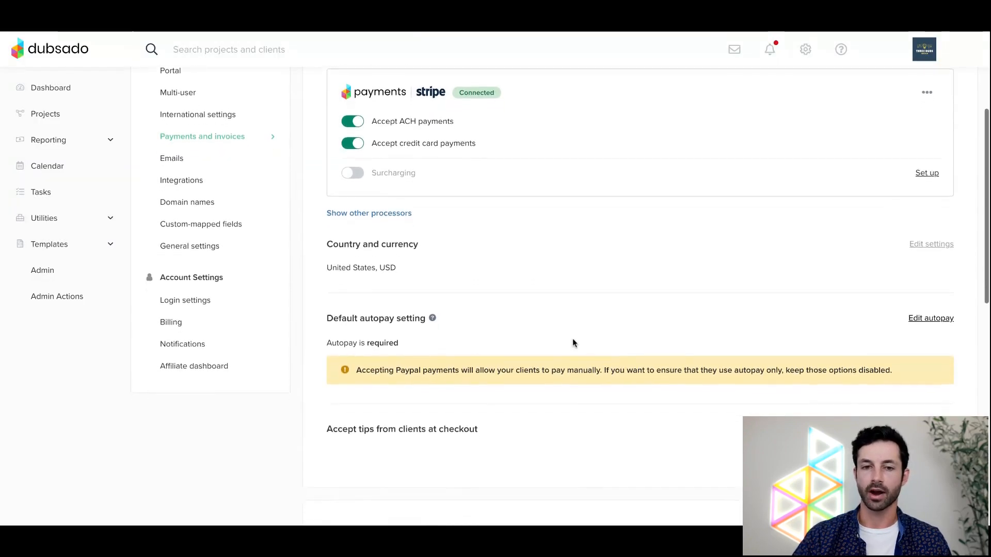
scroll(567, 332, down, 1)
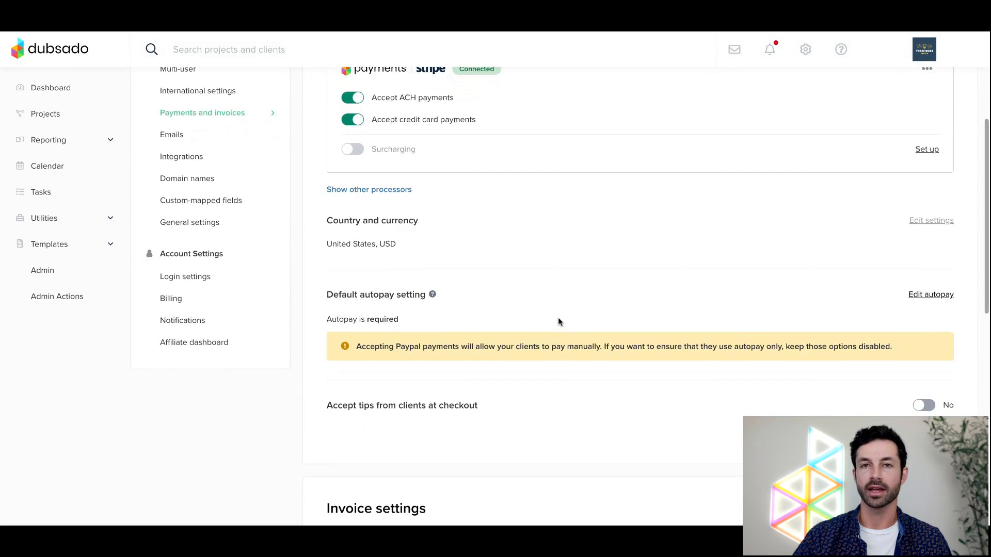
Start a new recurring invoice in the Website Build project and check its autopay setting.
click(48, 126)
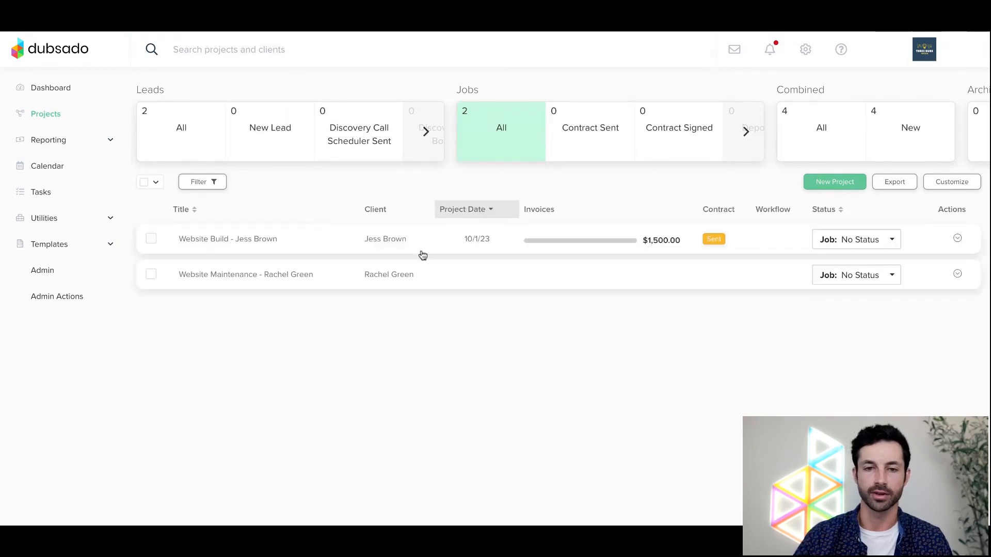
click(415, 246)
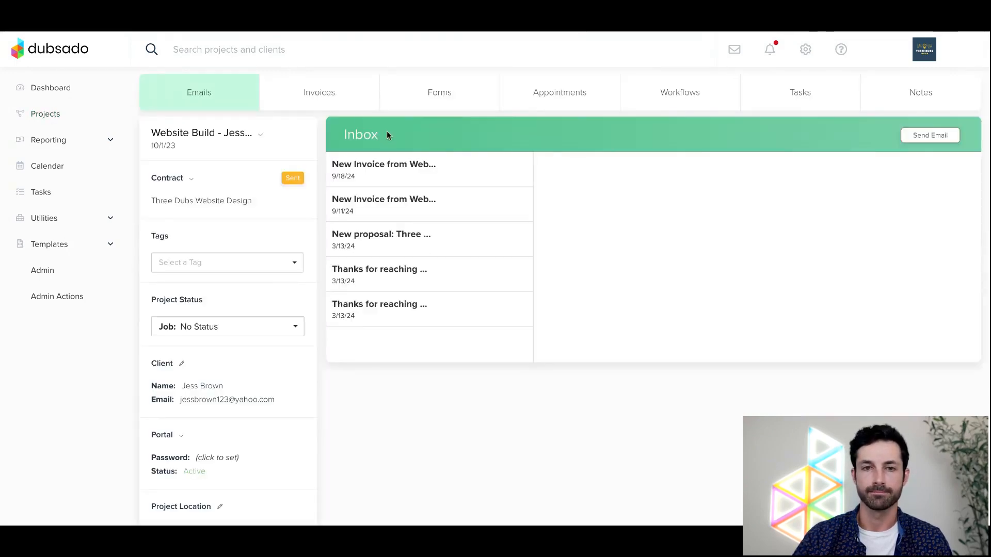
click(321, 100)
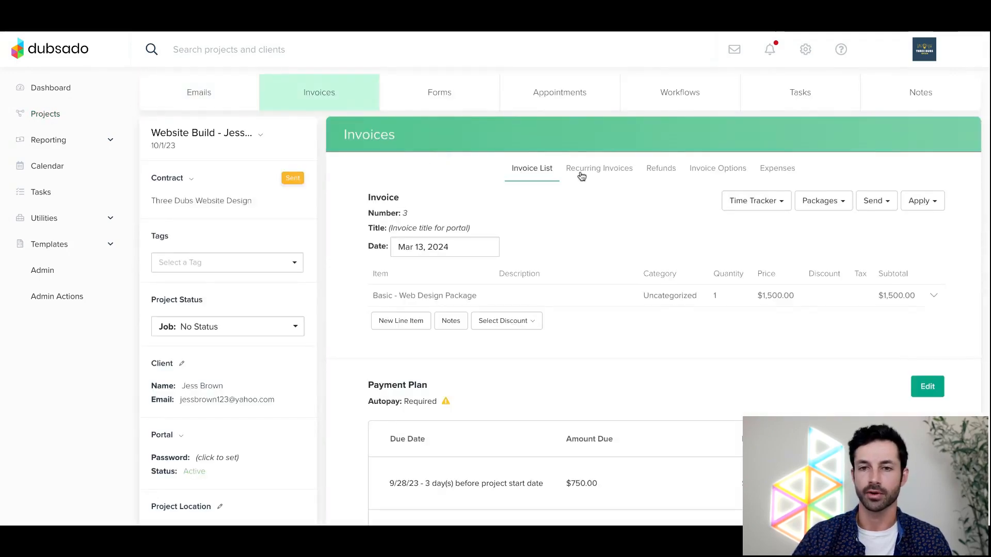
click(580, 175)
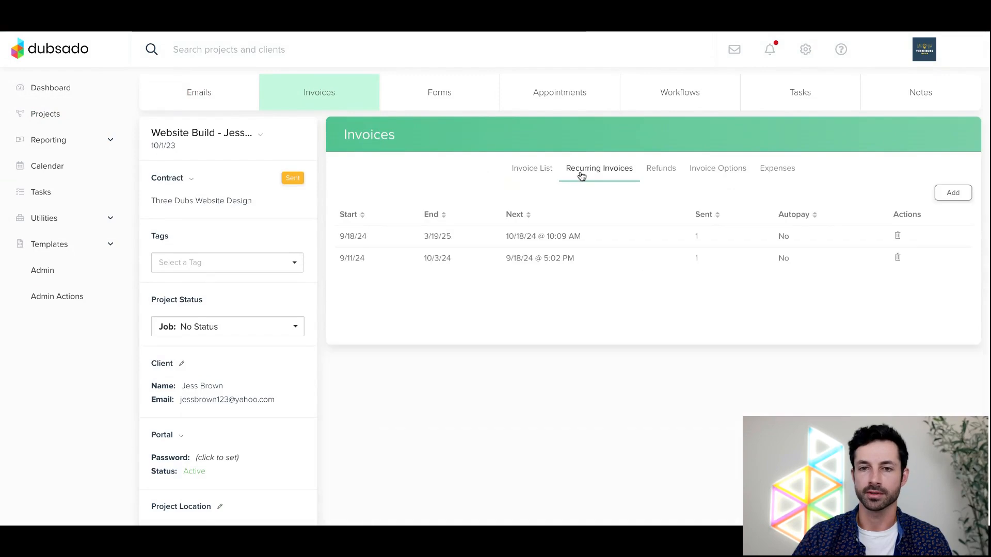
click(949, 196)
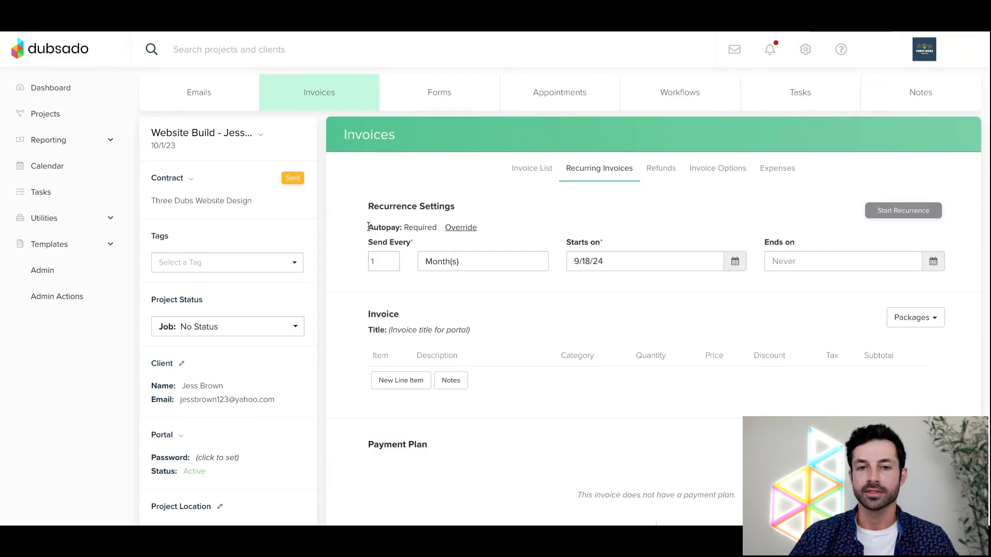
drag(368, 227, 436, 227)
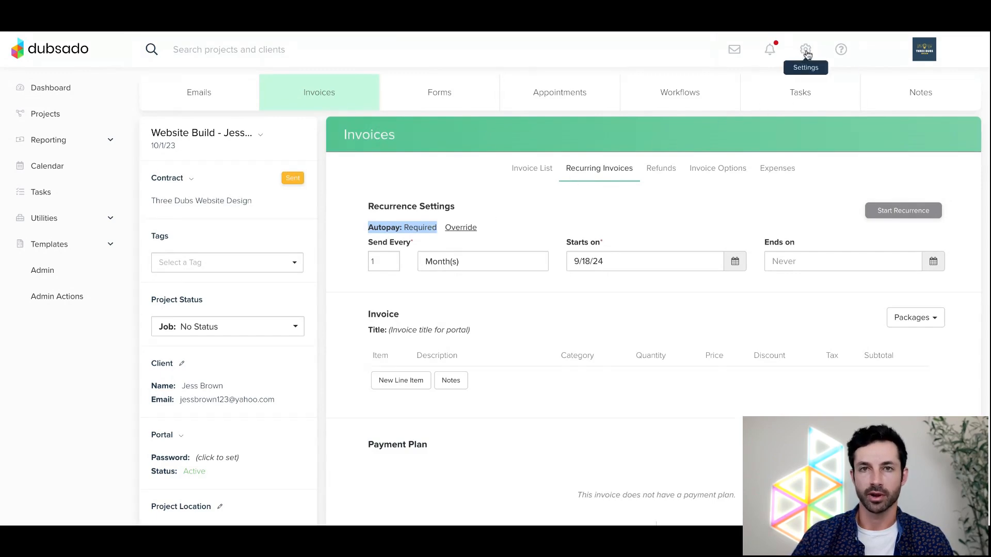
Try the autopay override for the new recurring invoice with the Optional setting, and leave it without applying.
scroll(498, 351, down, 2)
scroll(498, 350, down, 1)
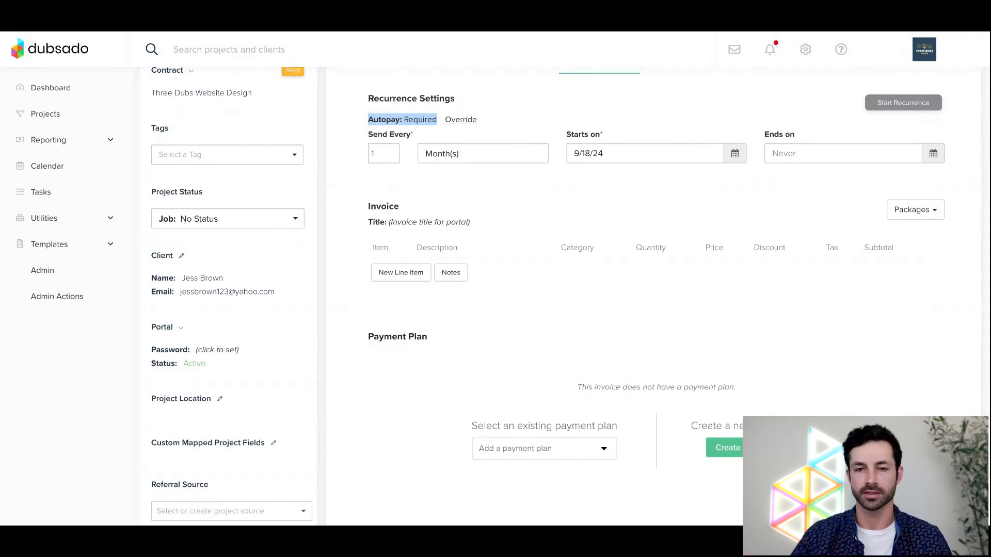
scroll(509, 378, up, 1)
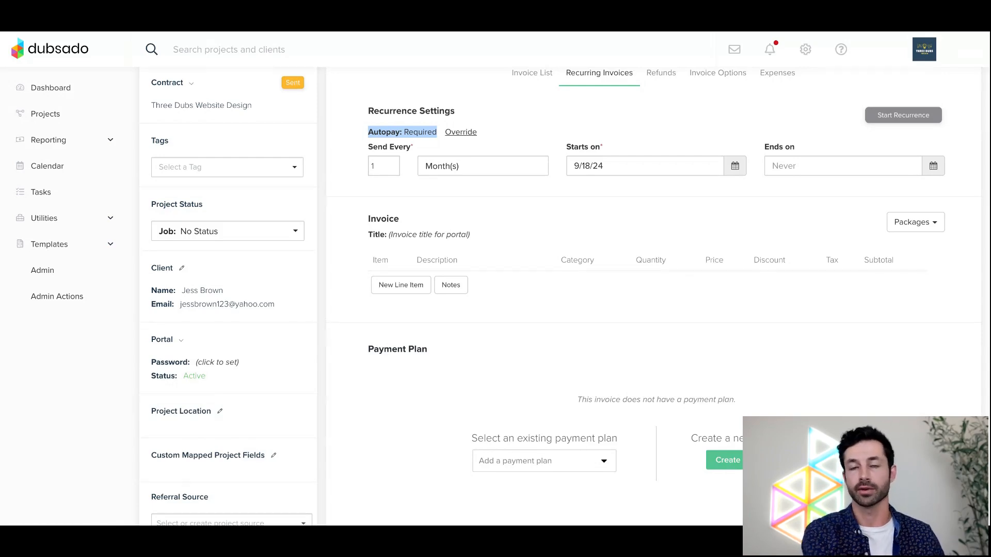
scroll(608, 293, up, 1)
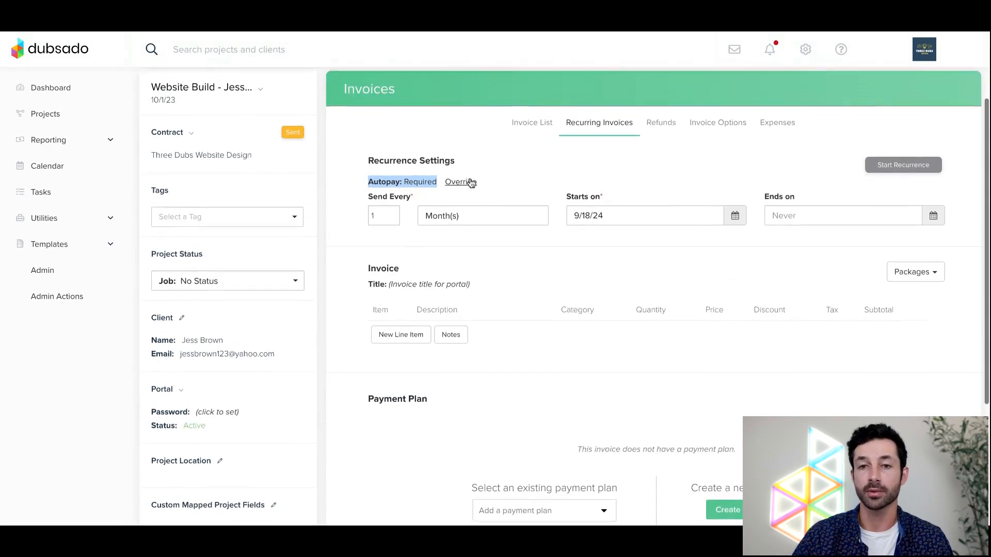
scroll(466, 182, up, 1)
click(463, 191)
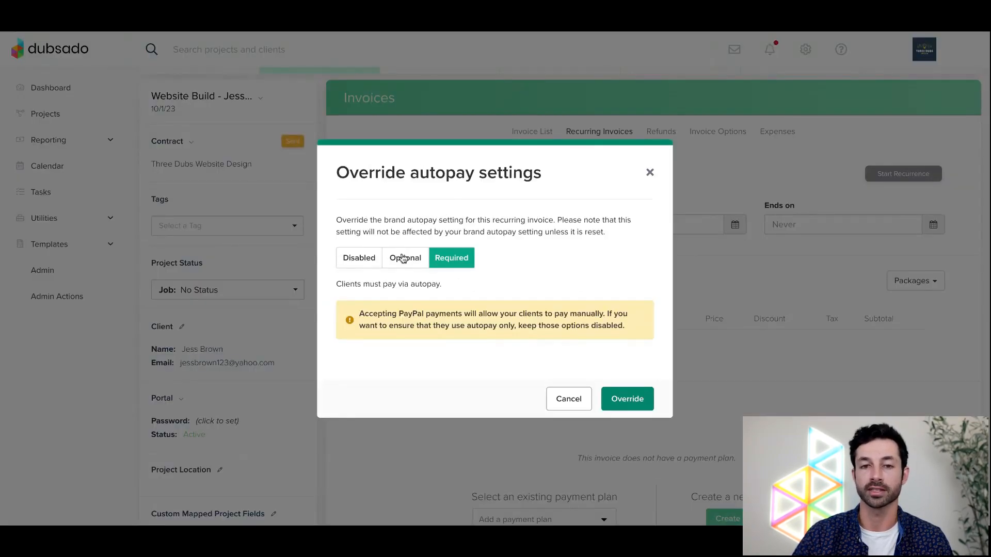
click(403, 258)
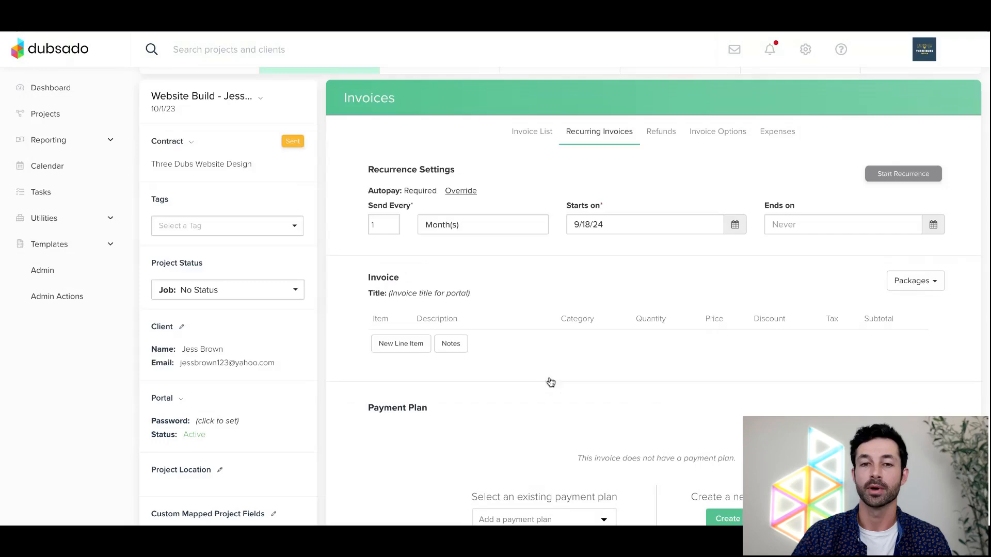
click(550, 382)
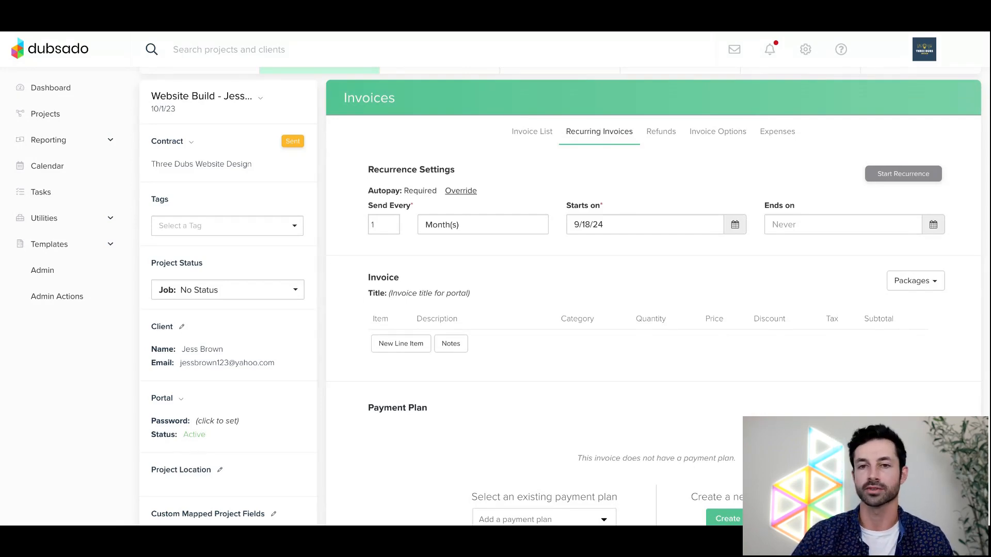
Change the invoice number of the 9/18/24 invoice in the Website Build project to 100.
click(529, 131)
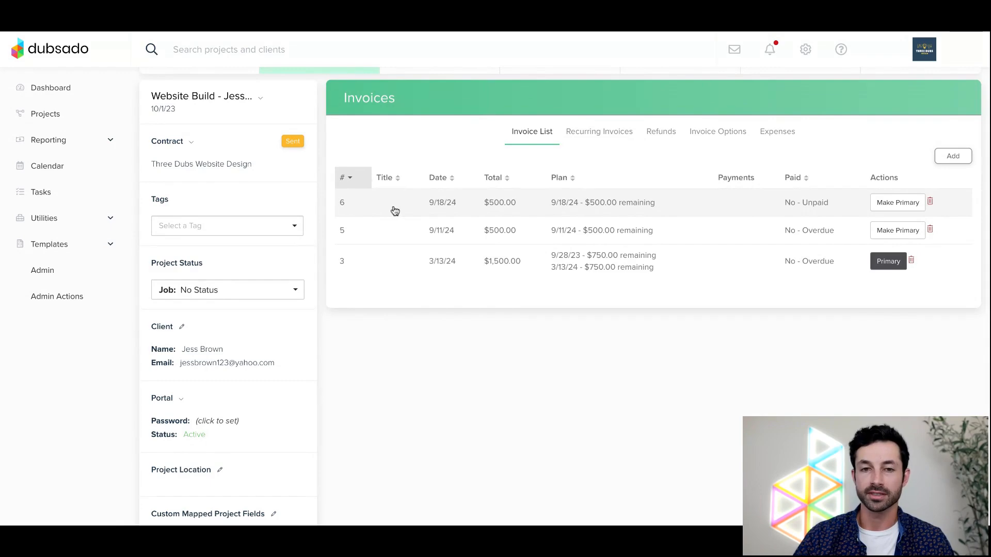
click(431, 205)
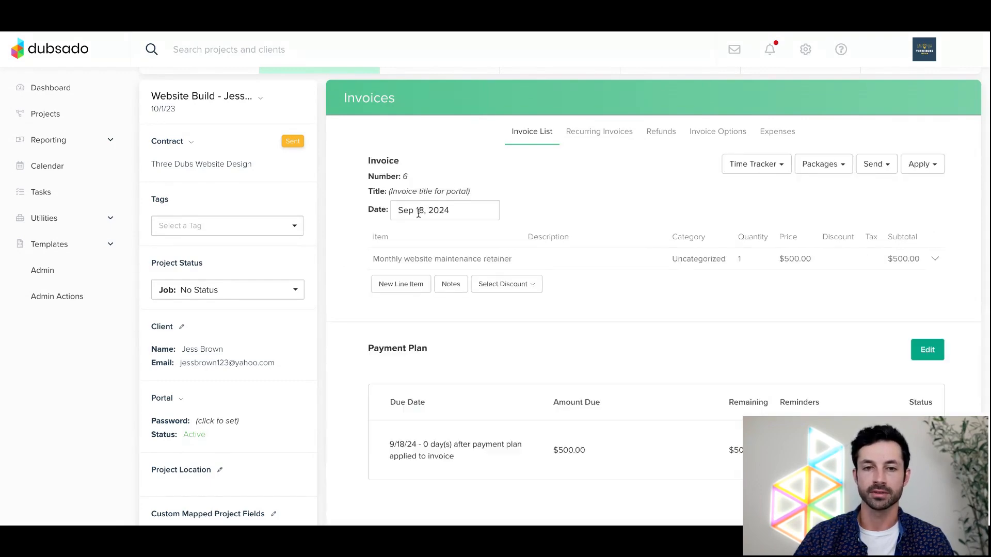
click(404, 176)
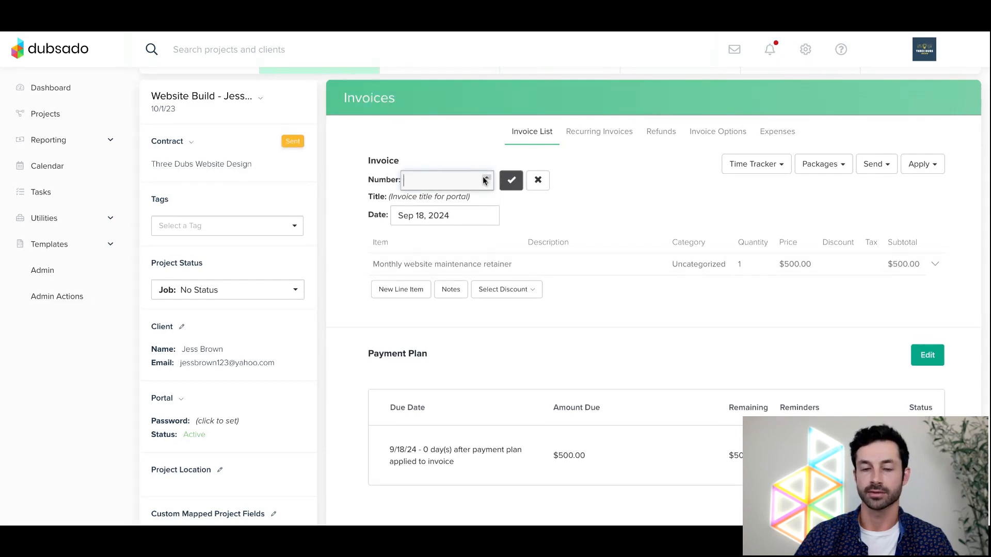
text(100-)
key(BackSpace)
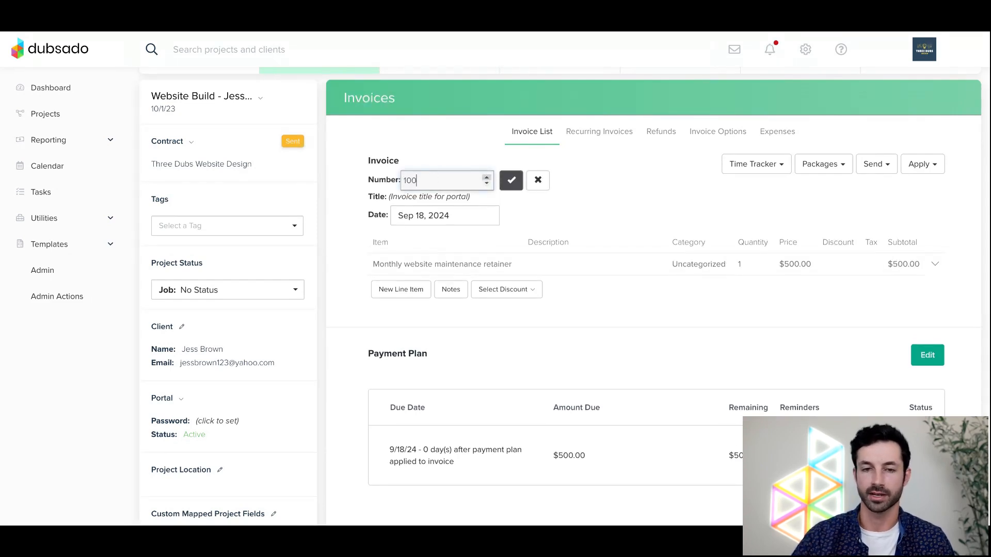
click(510, 180)
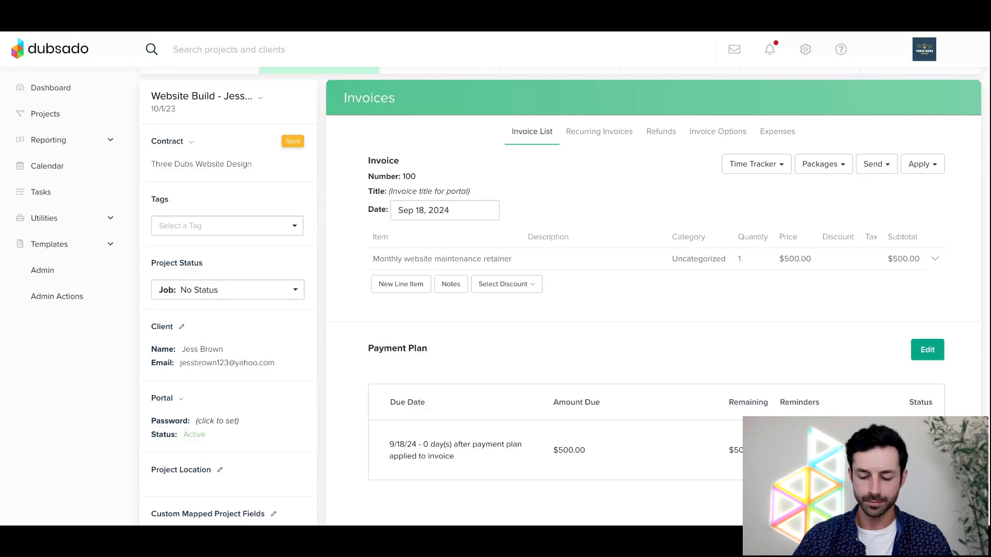
Add a "Monthly website maintenance retainer" line item with quantity 1 and price $500.00 to the recurring invoice that has not started.
scroll(561, 184, up, 1)
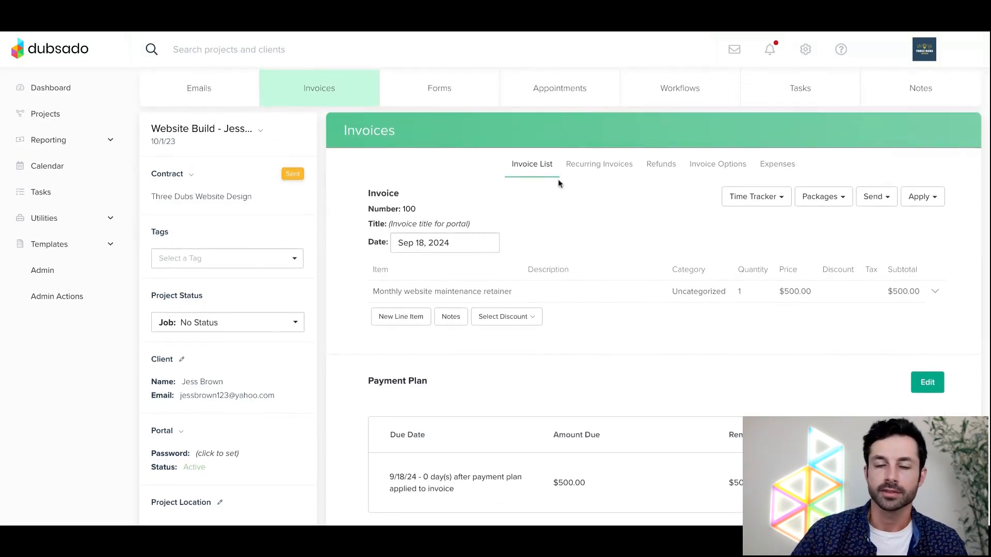
click(586, 172)
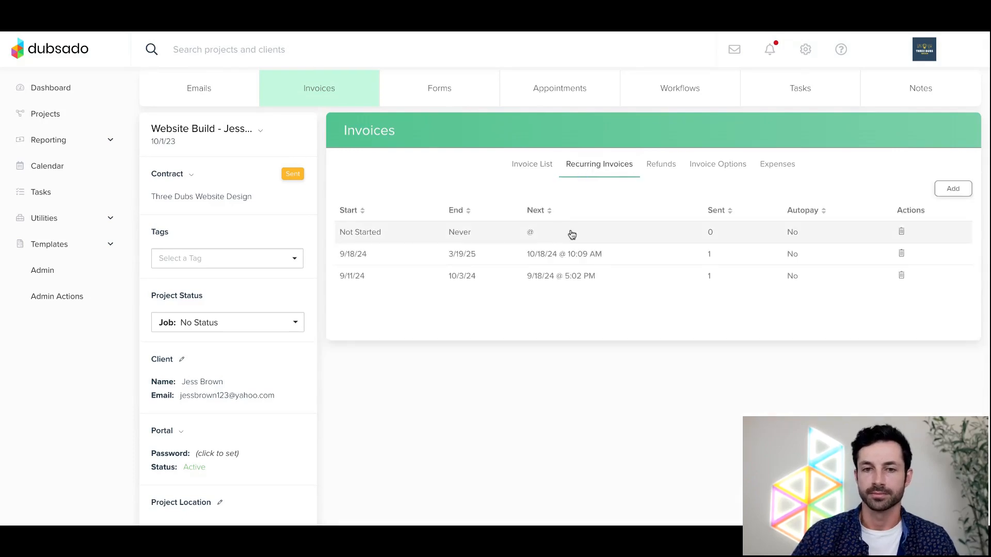
click(572, 235)
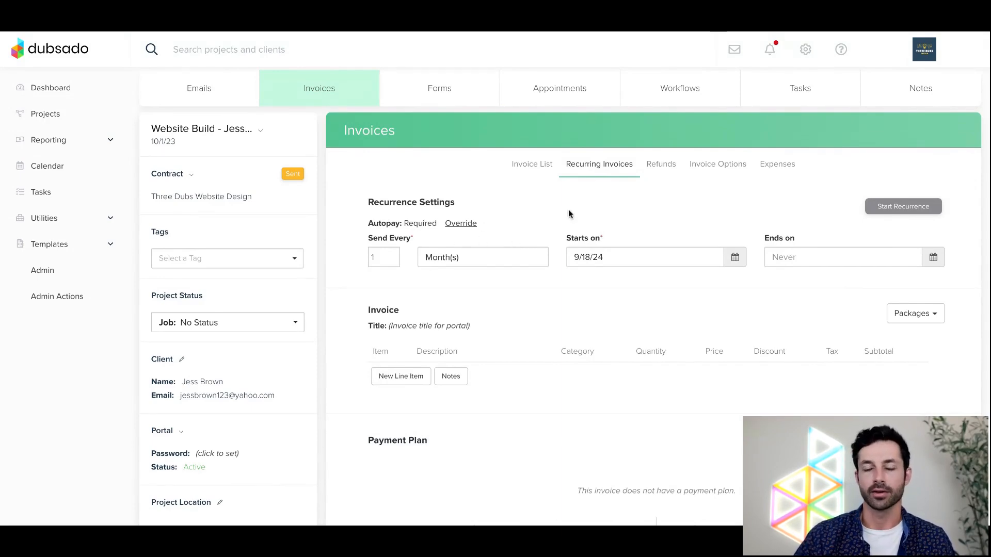
scroll(568, 210, down, 1)
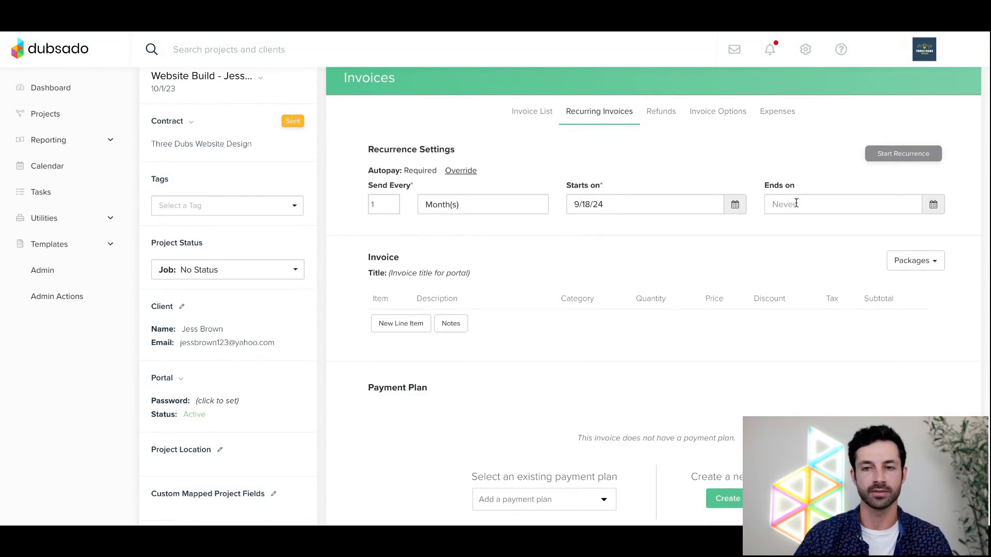
click(410, 329)
scroll(500, 309, down, 2)
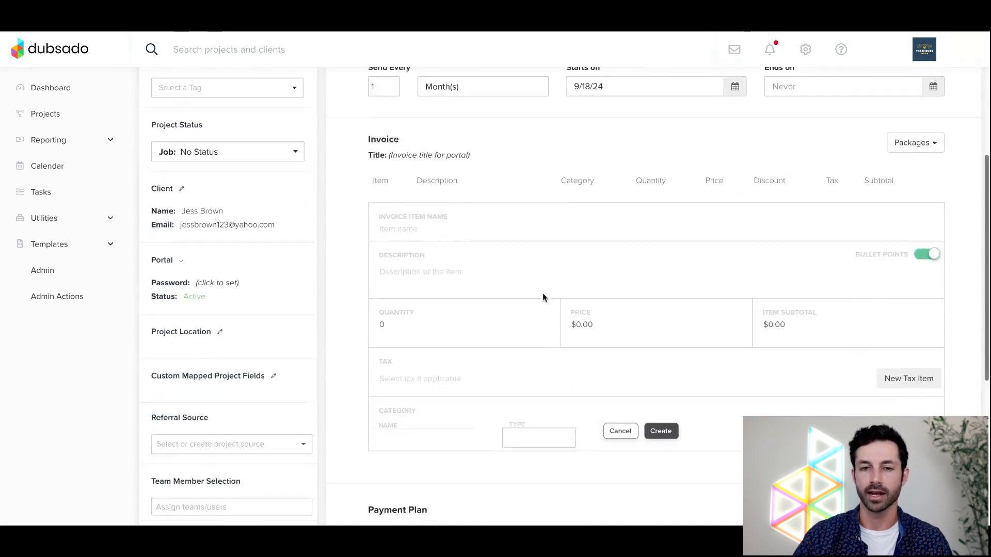
click(442, 235)
click(445, 244)
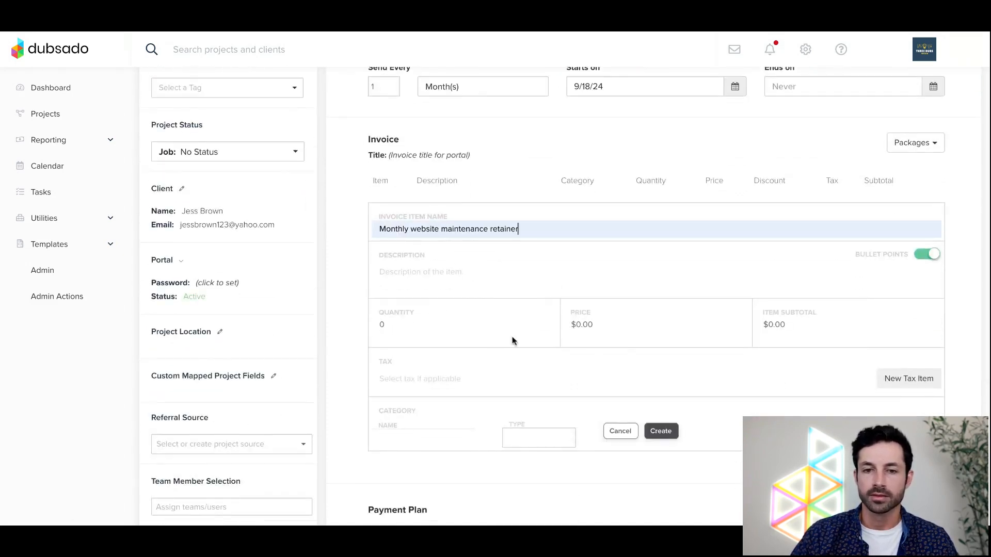
click(544, 323)
click(574, 327)
text(500)
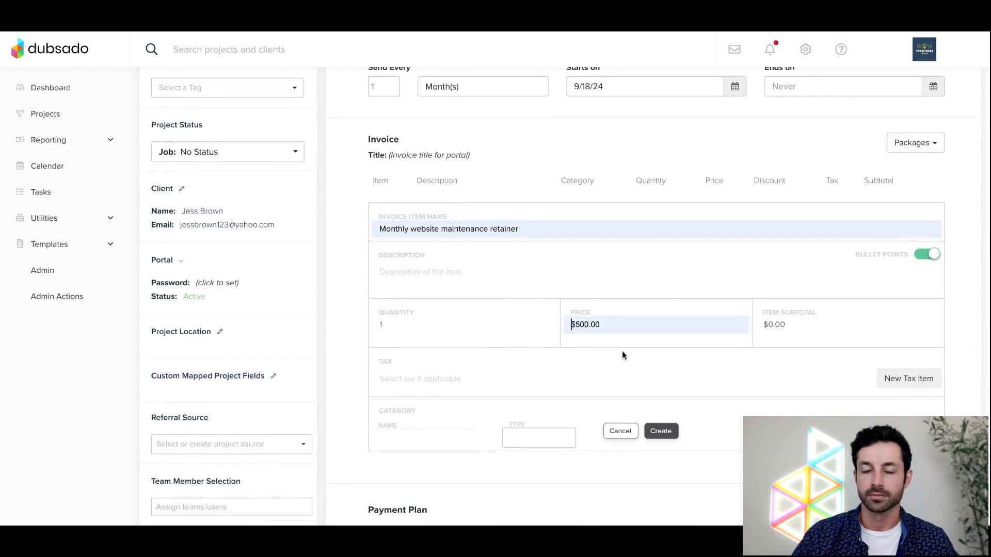
click(660, 431)
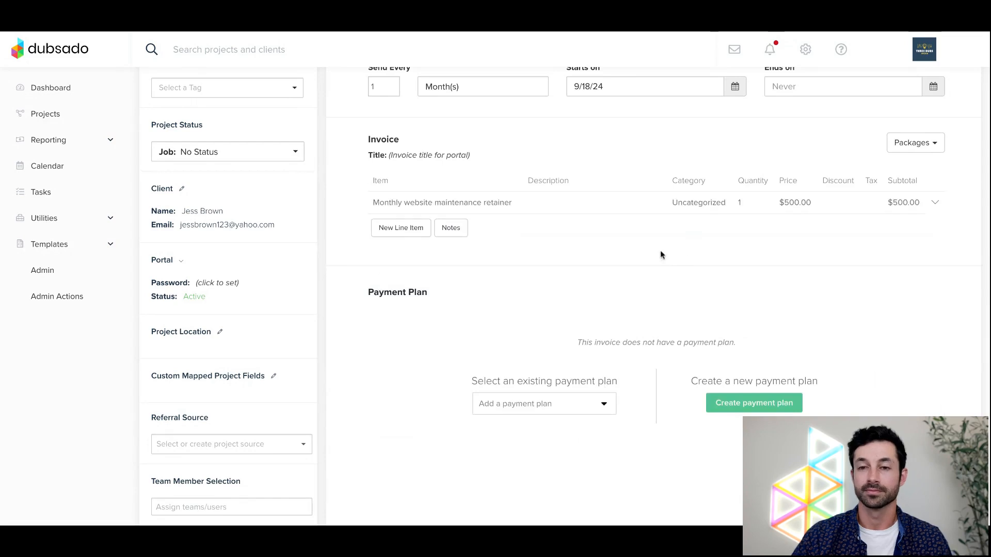
Create a new payment plan for the recurring invoice and open its installment's due date settings.
scroll(655, 242, down, 1)
scroll(604, 241, up, 1)
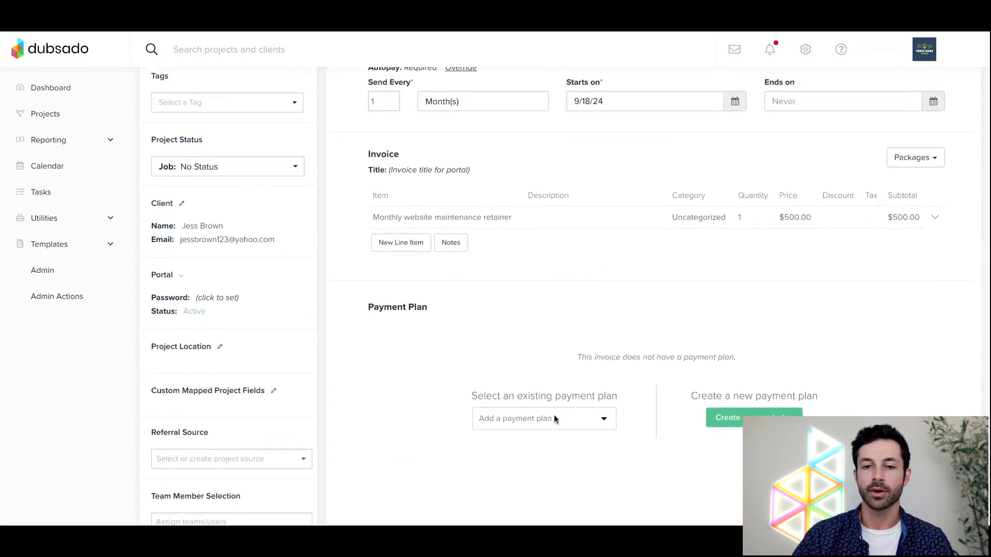
drag(369, 308, 443, 309)
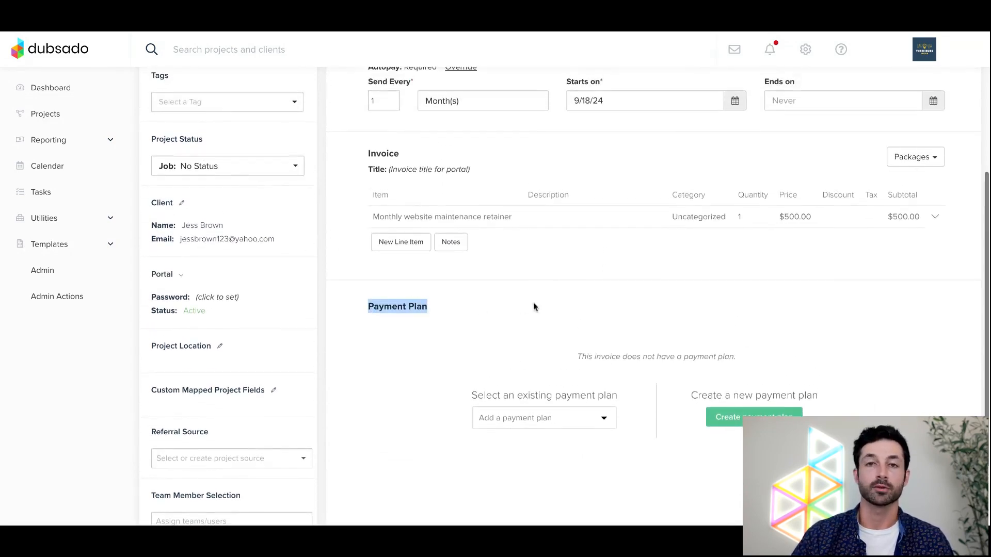
scroll(533, 302, up, 1)
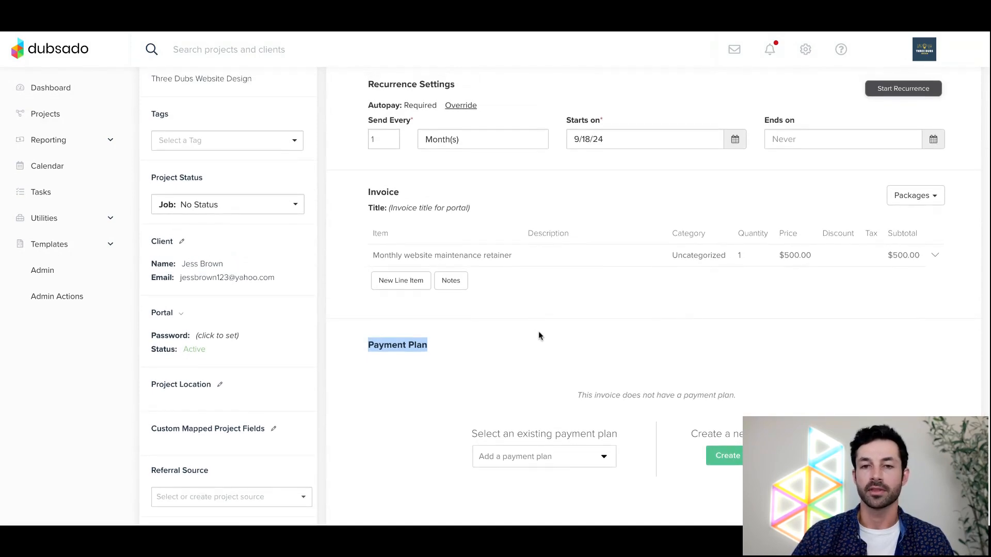
scroll(538, 330, down, 1)
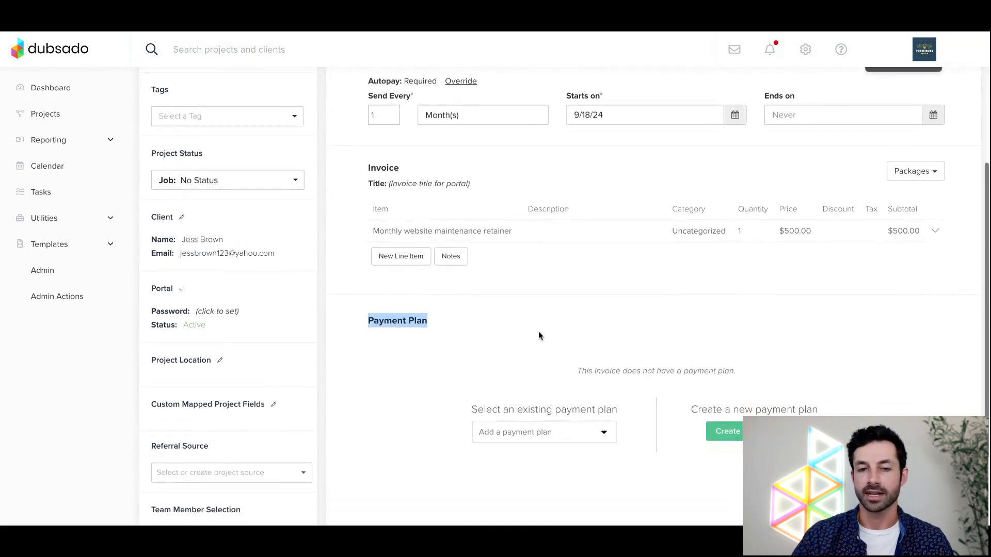
click(558, 426)
click(566, 389)
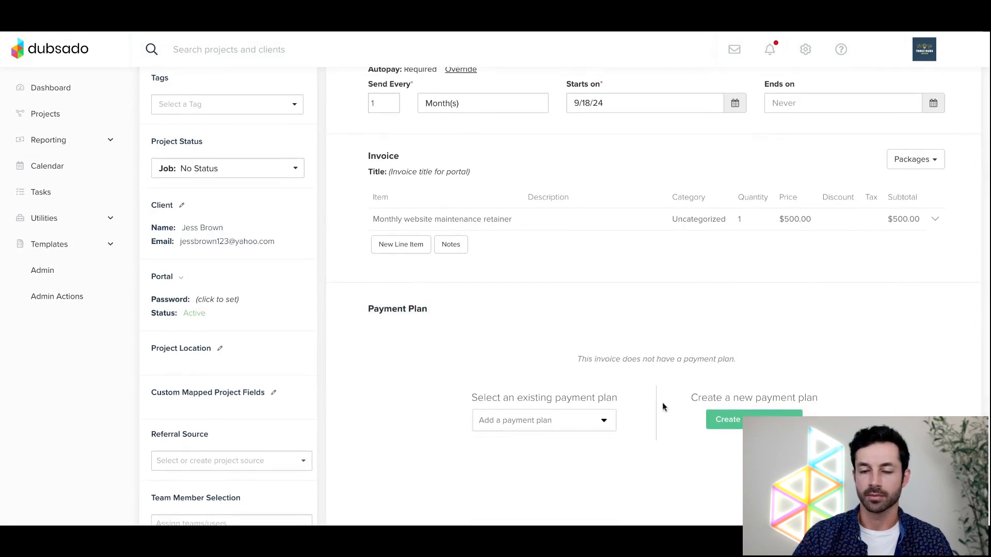
click(727, 419)
click(444, 329)
click(444, 340)
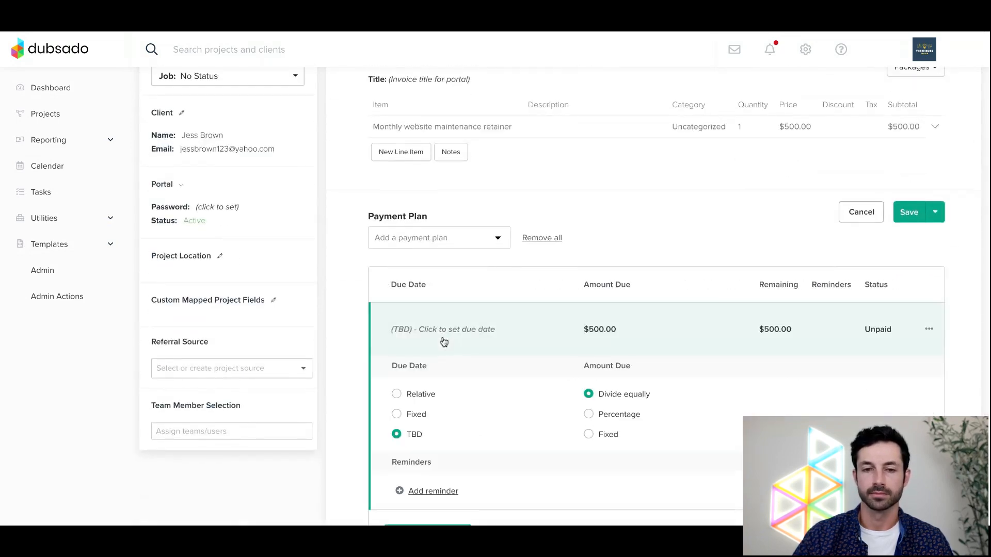
Make the installment's due date relative, 3 days after the payment plan is applied to the invoice.
scroll(446, 346, down, 2)
click(396, 300)
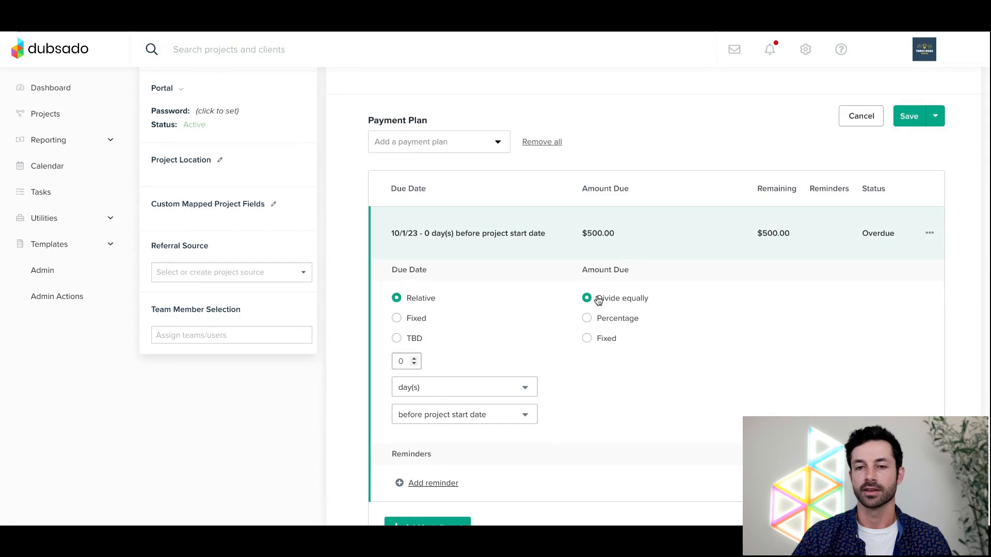
click(414, 358)
click(414, 358)
click(413, 358)
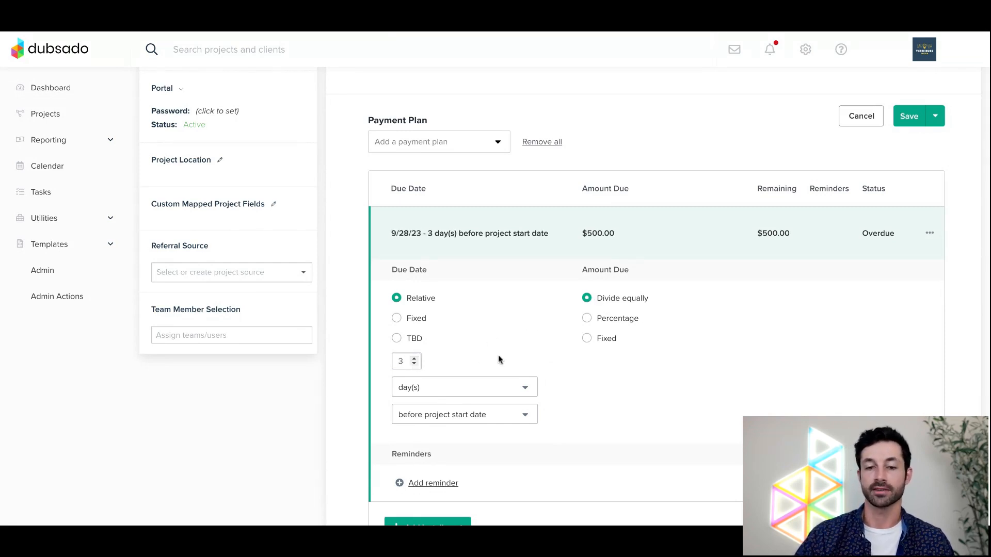
click(479, 412)
scroll(465, 488, down, 3)
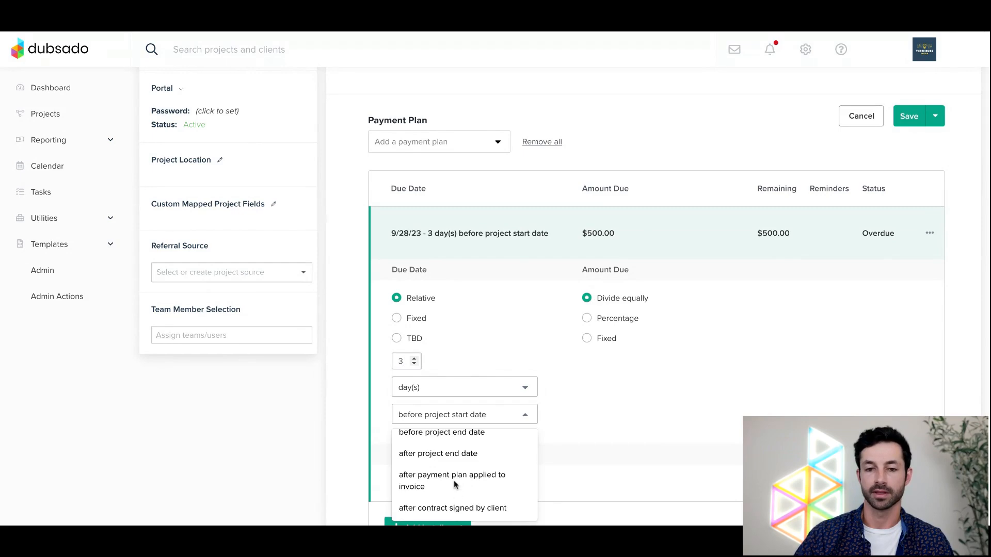
click(454, 480)
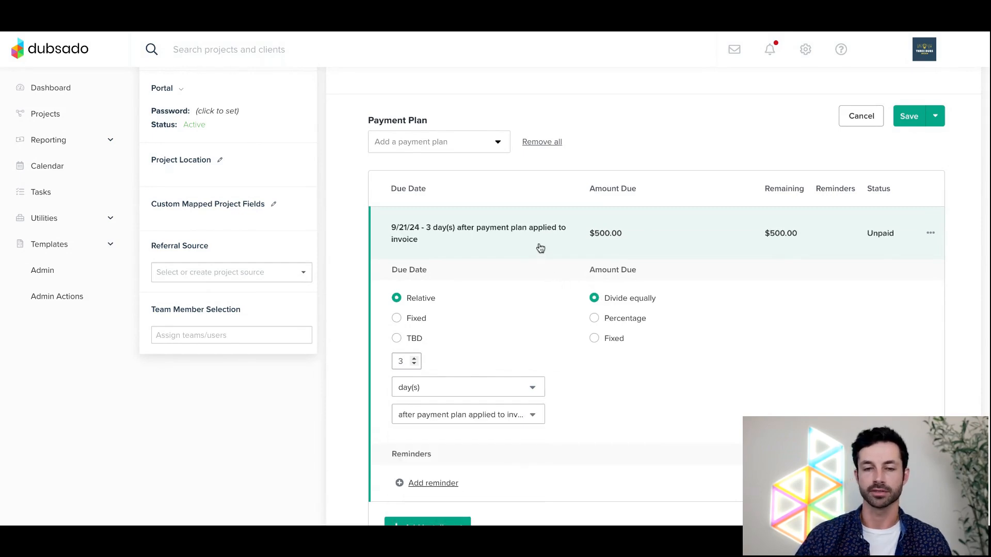
Try a due date of 0 days after the payment plan is applied, and return the installment to 3 days.
click(413, 364)
click(414, 364)
click(414, 364)
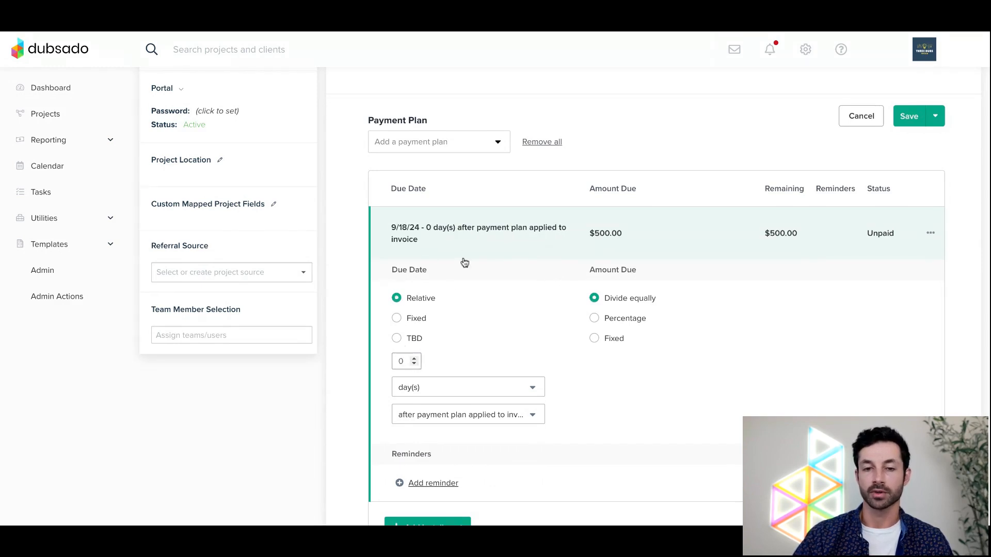
click(414, 359)
click(414, 359)
click(414, 359)
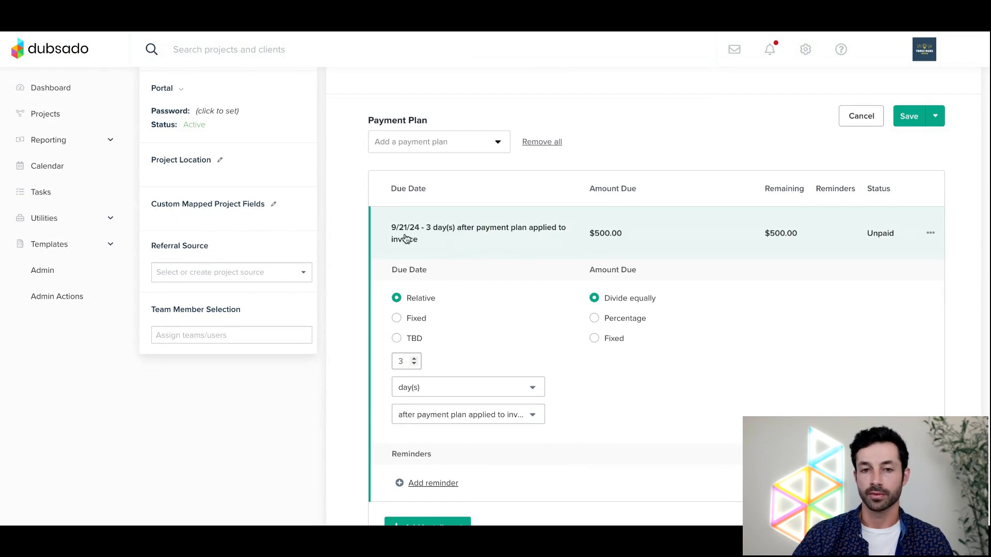
Review the recurring invoice's autopay setting and start date against the due date of its payment plan installment.
scroll(478, 236, up, 5)
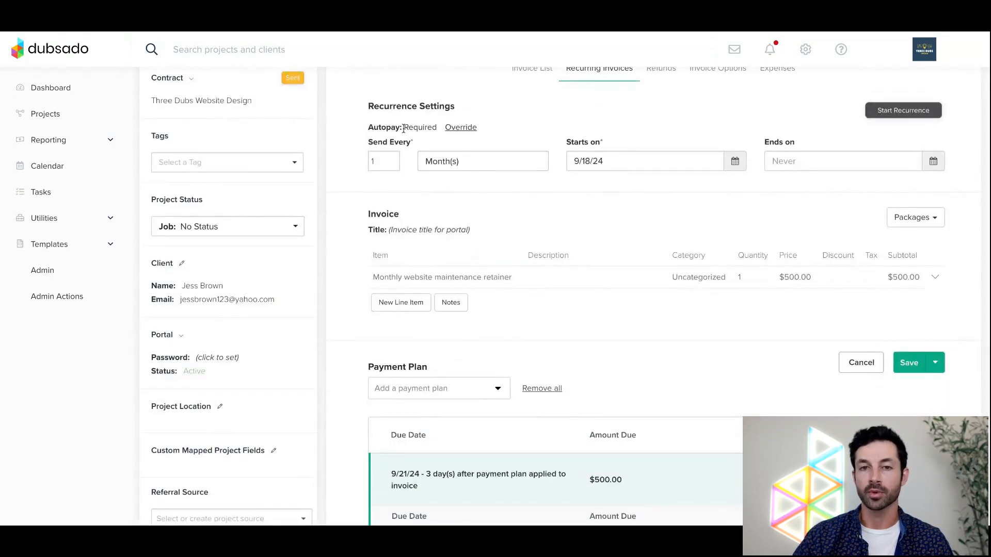
drag(403, 130, 438, 135)
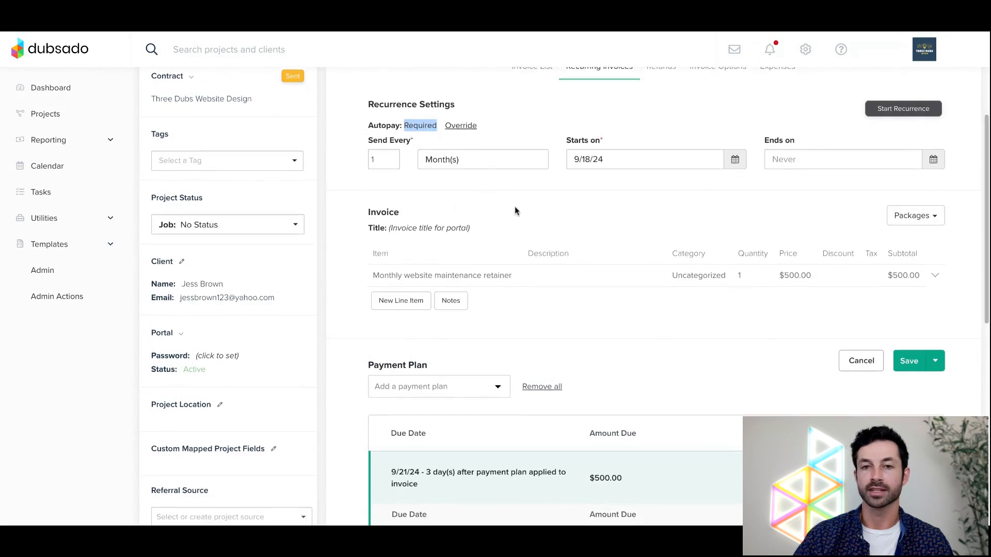
drag(564, 140, 608, 139)
scroll(591, 227, down, 1)
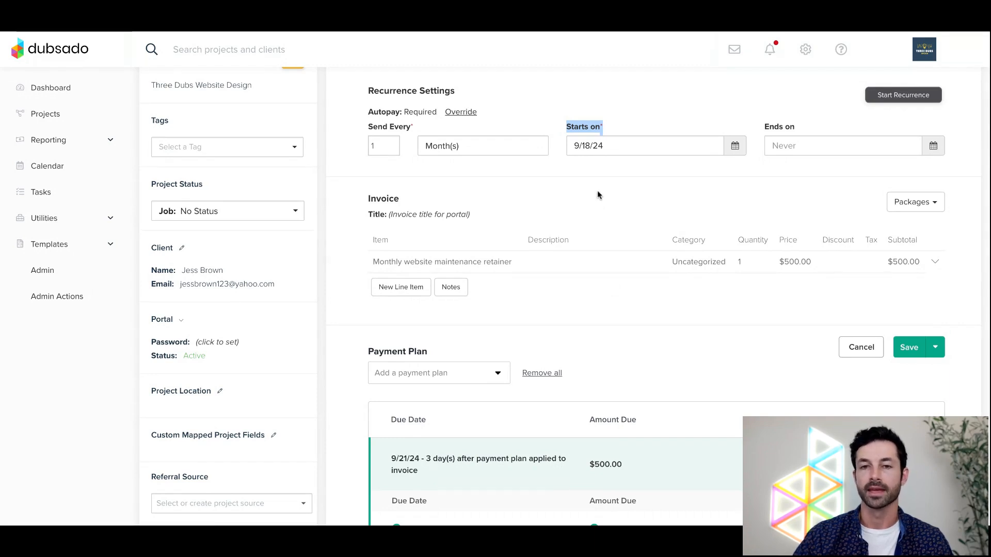
scroll(594, 168, down, 1)
scroll(465, 387, down, 3)
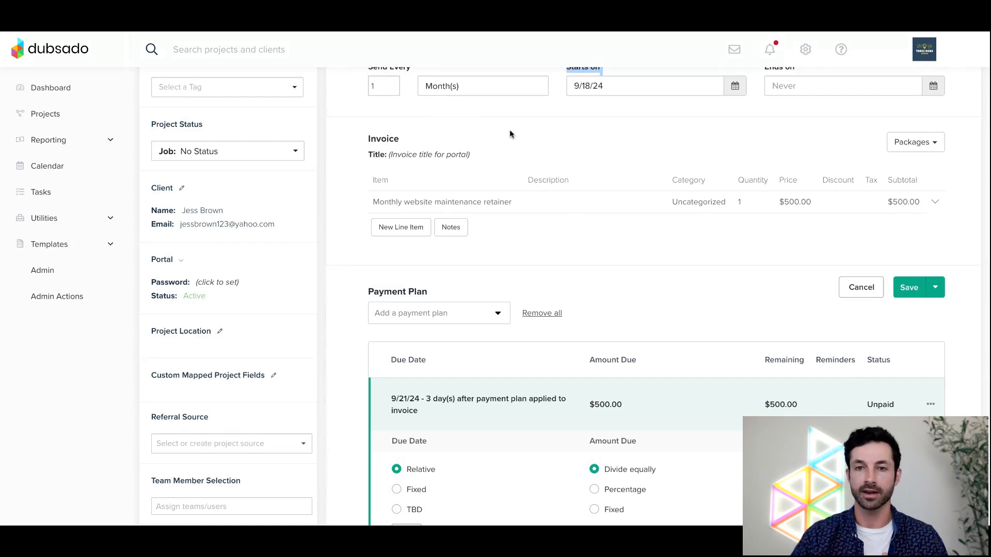
scroll(510, 129, up, 1)
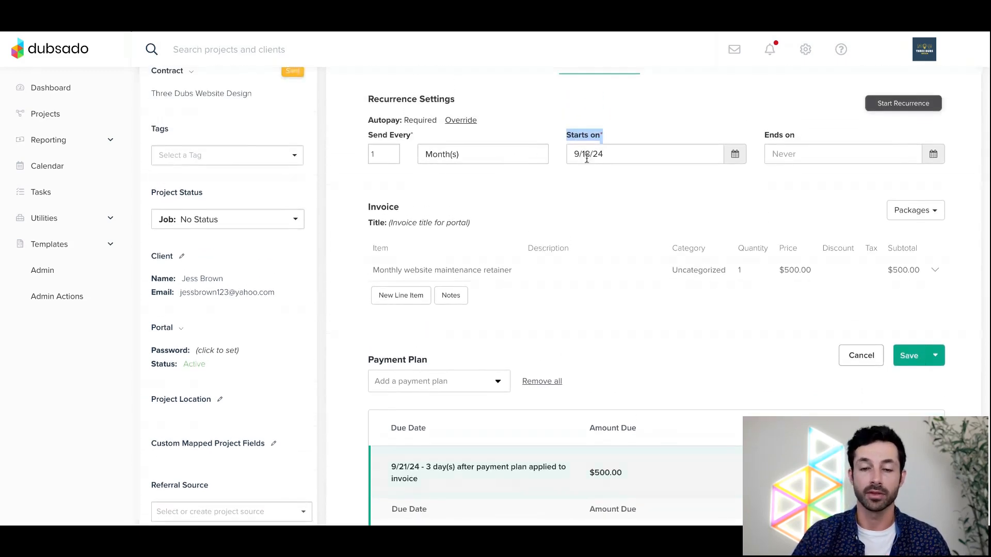
scroll(592, 158, down, 5)
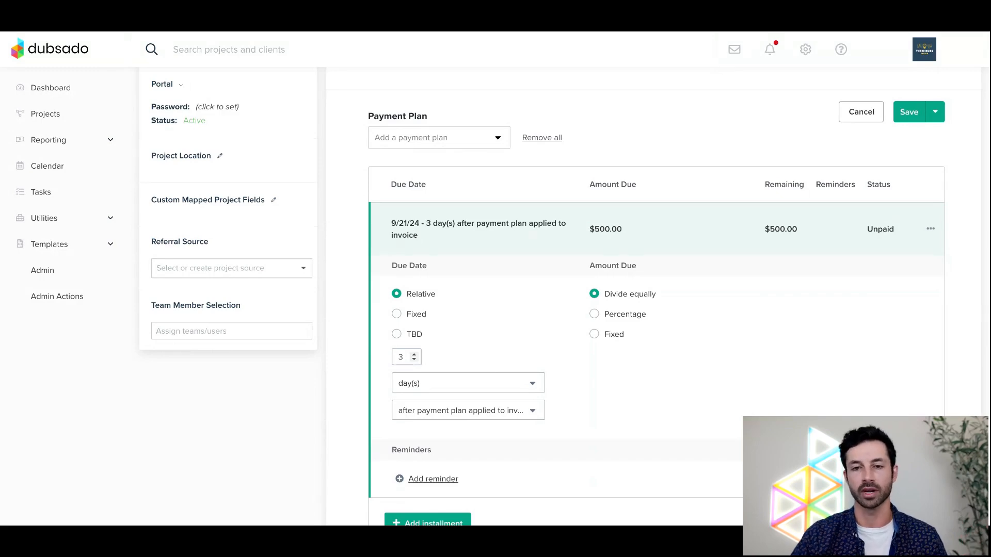
scroll(563, 296, up, 6)
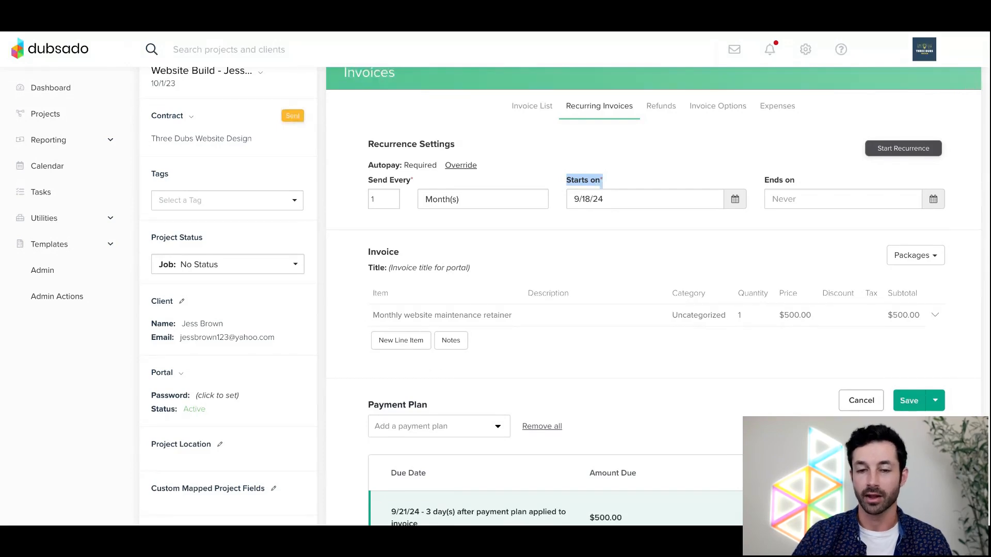
scroll(569, 296, down, 2)
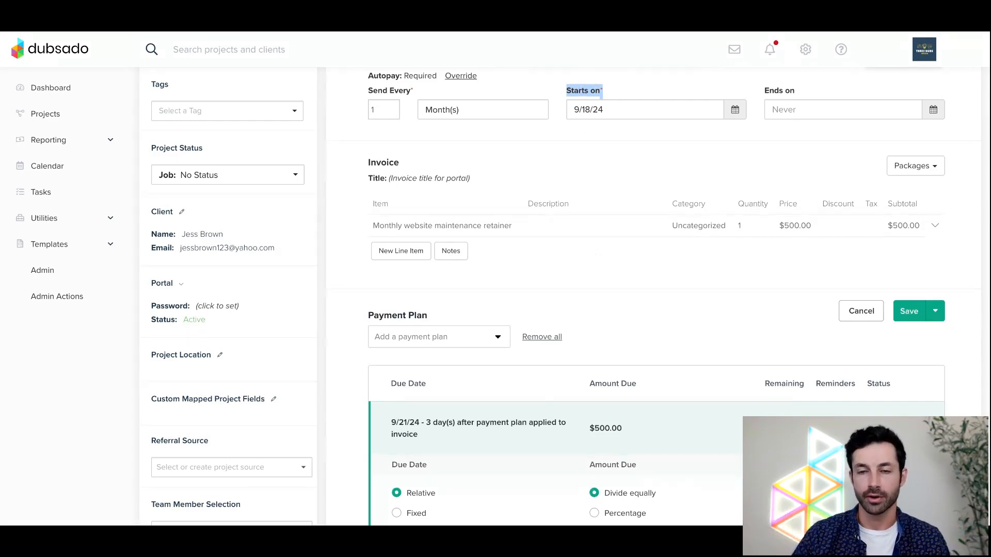
scroll(653, 297, up, 3)
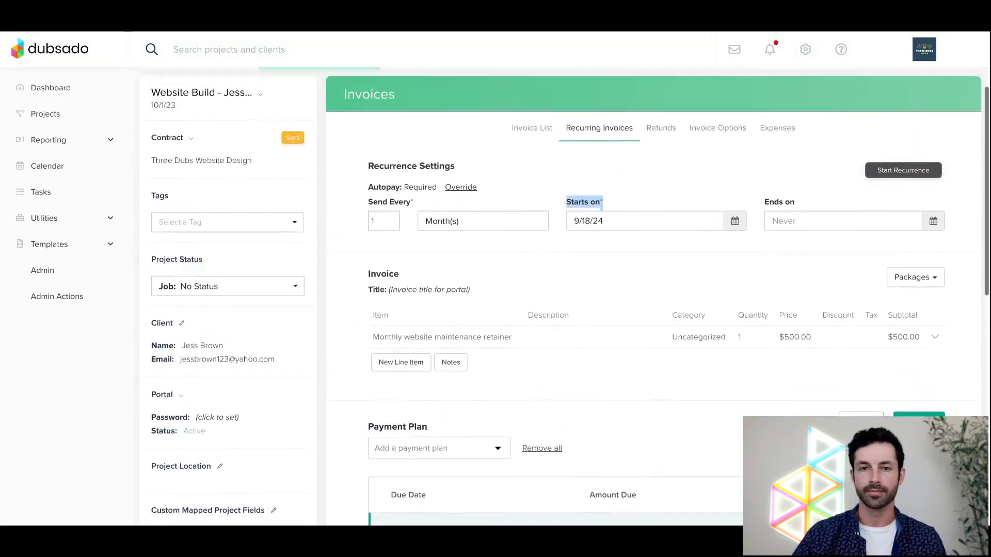
scroll(580, 119, up, 1)
click(580, 119)
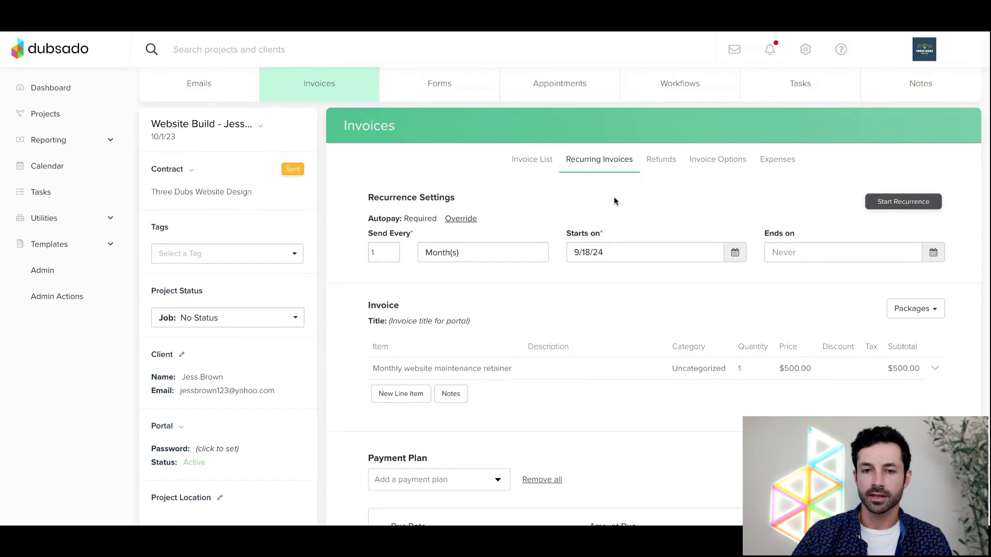
Collapse the installment's settings and save the recurring invoice's payment plan.
scroll(613, 201, down, 5)
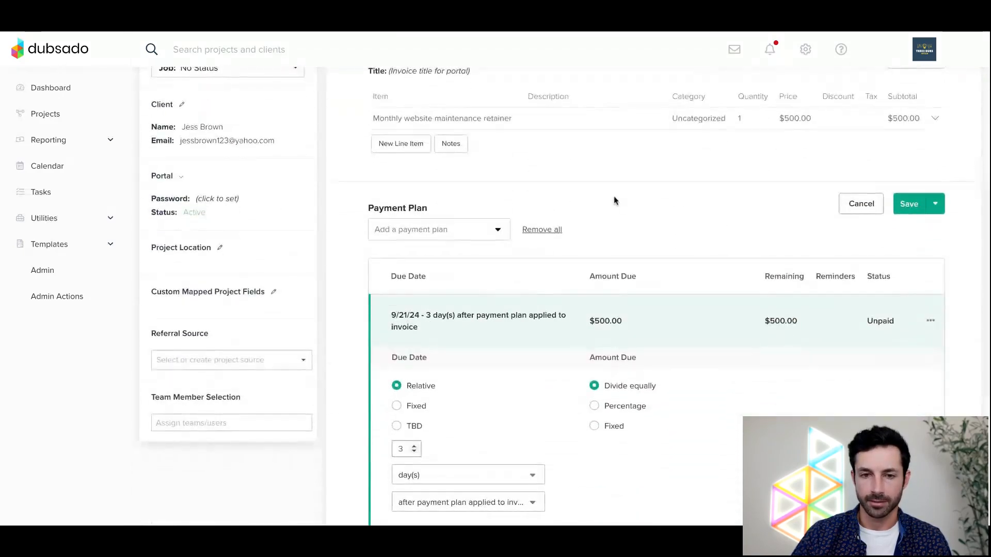
scroll(614, 201, down, 1)
click(504, 275)
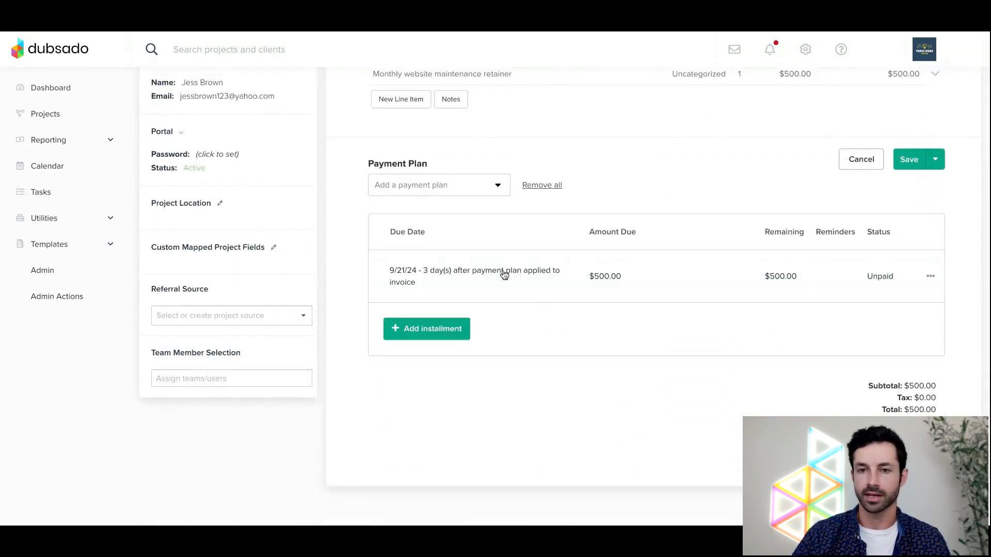
scroll(546, 300, up, 3)
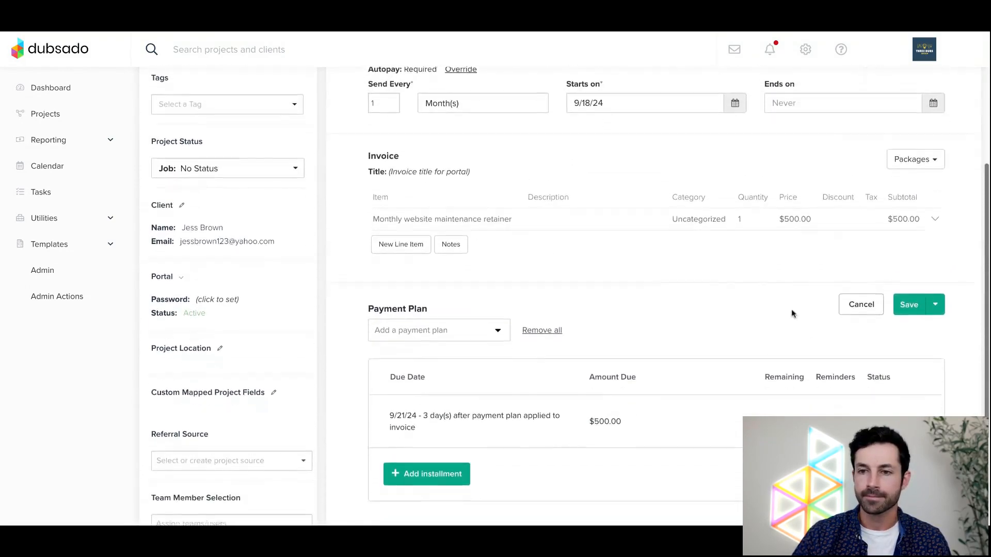
click(908, 304)
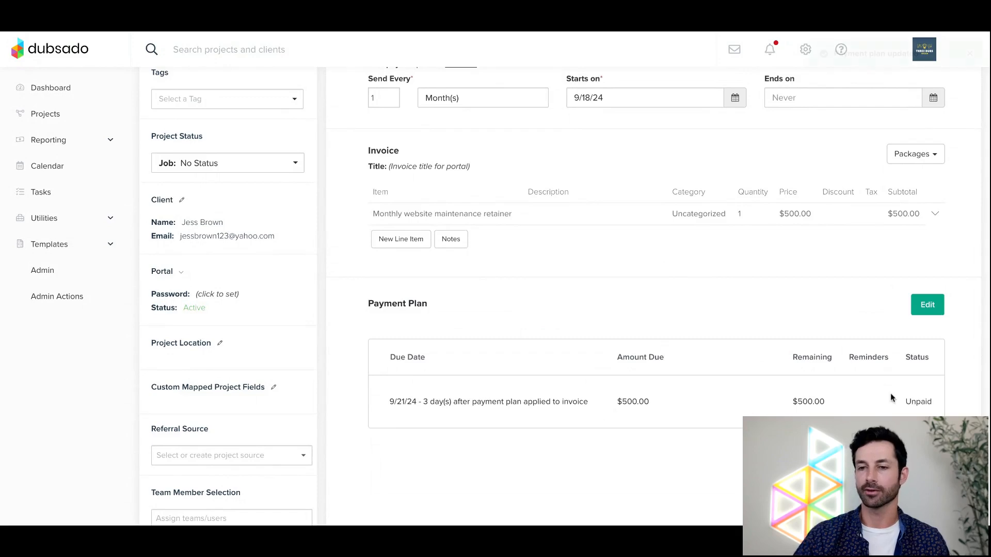
Start the monthly recurrence of the $500 website maintenance retainer invoice.
scroll(726, 339, up, 3)
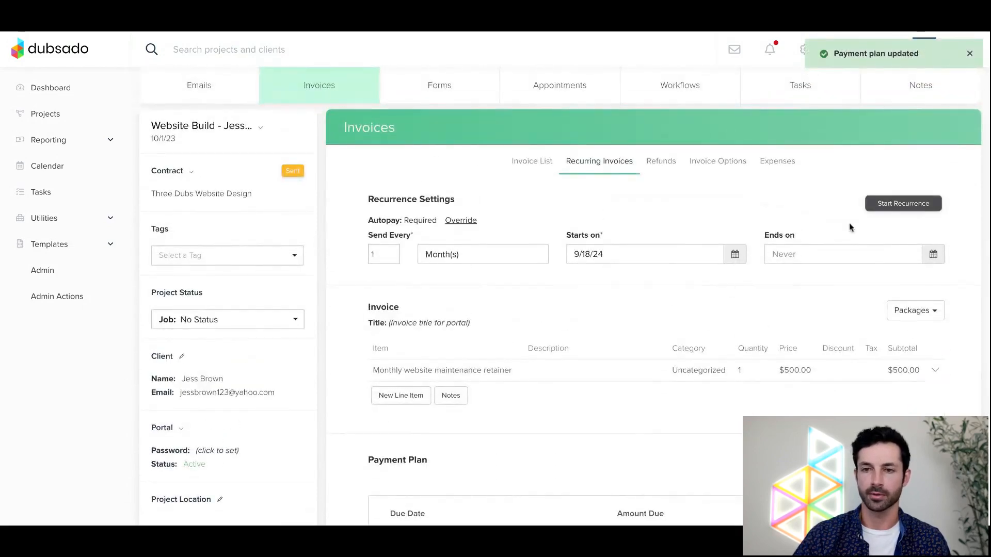
click(877, 202)
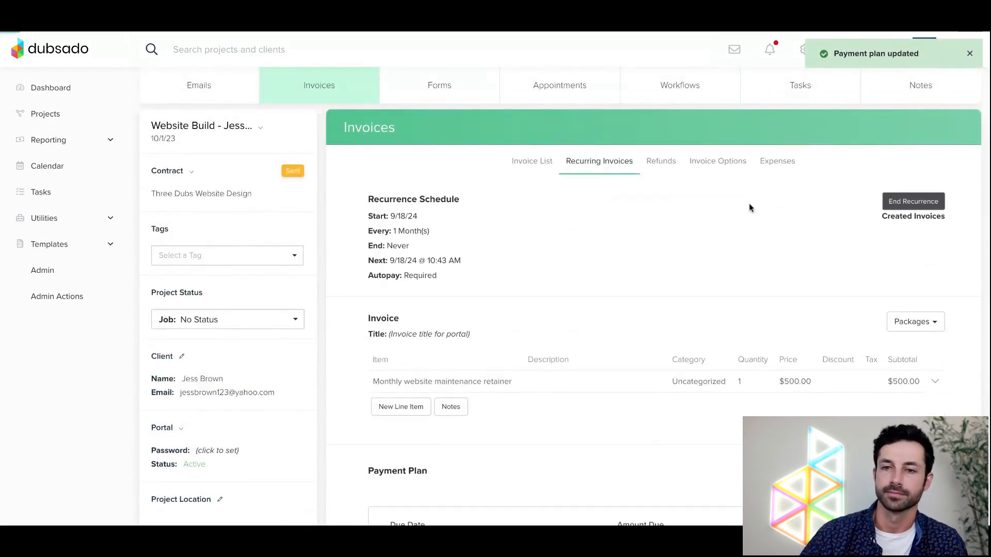
scroll(749, 208, down, 1)
scroll(749, 208, up, 1)
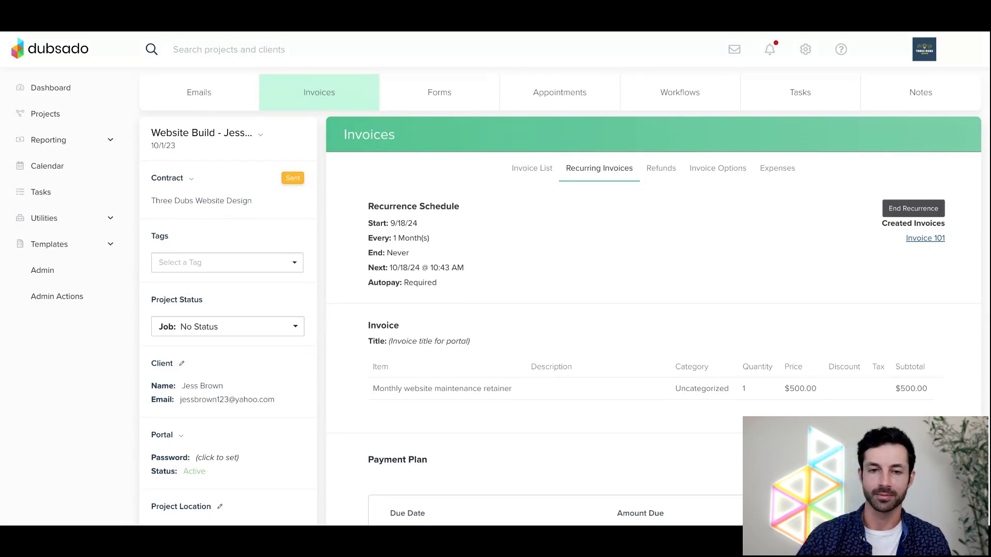
Open the invoice created by the recurrence and view it in a new window as the client sees it.
scroll(772, 228, down, 1)
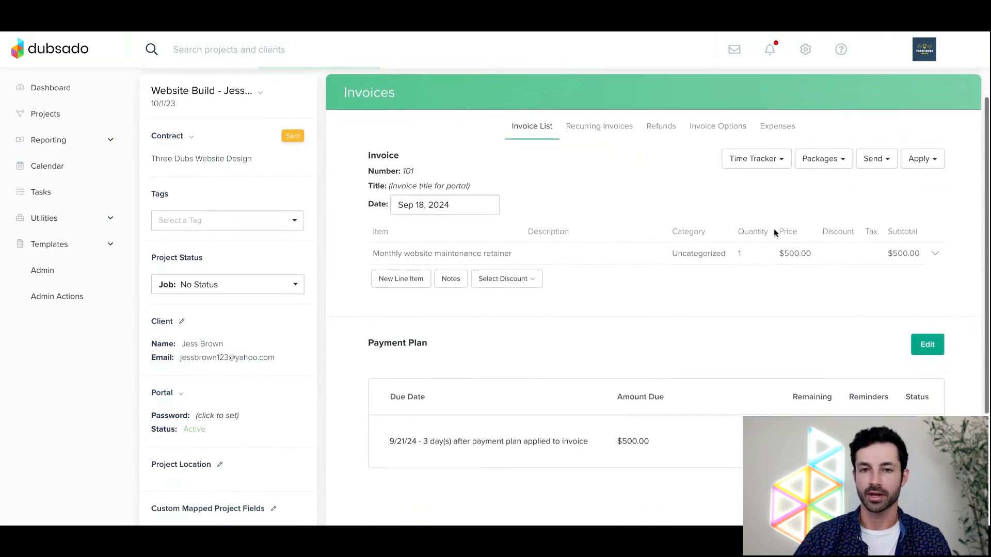
click(875, 146)
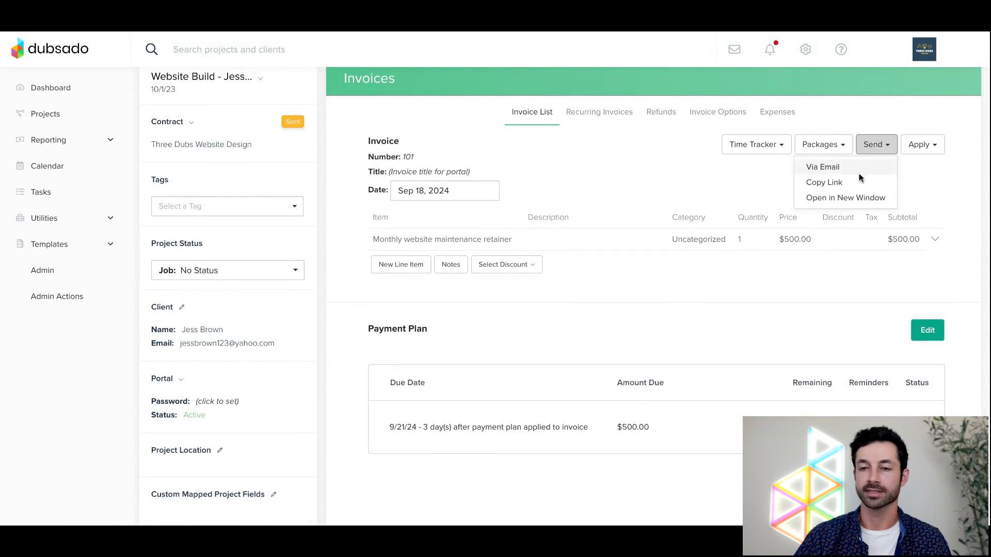
click(842, 199)
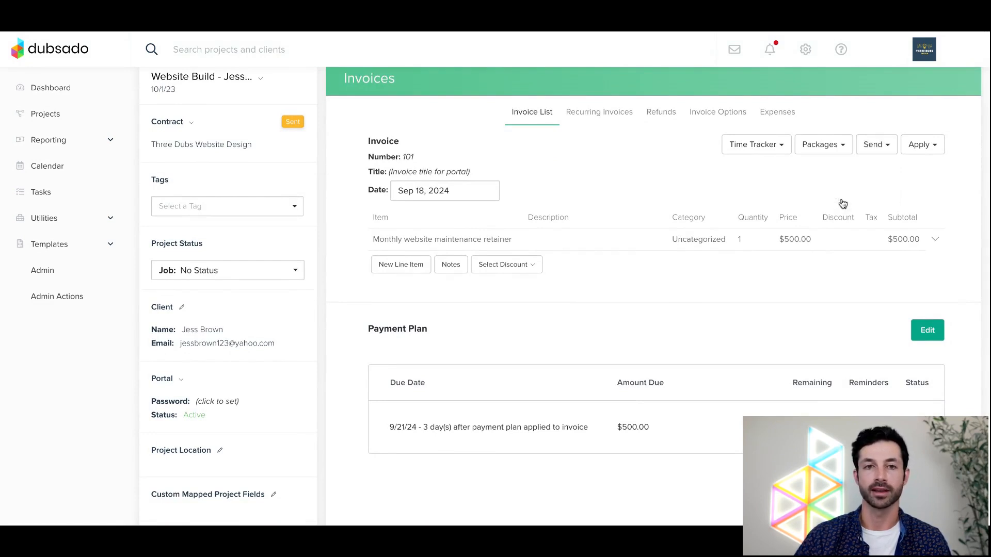
scroll(507, 146, down, 2)
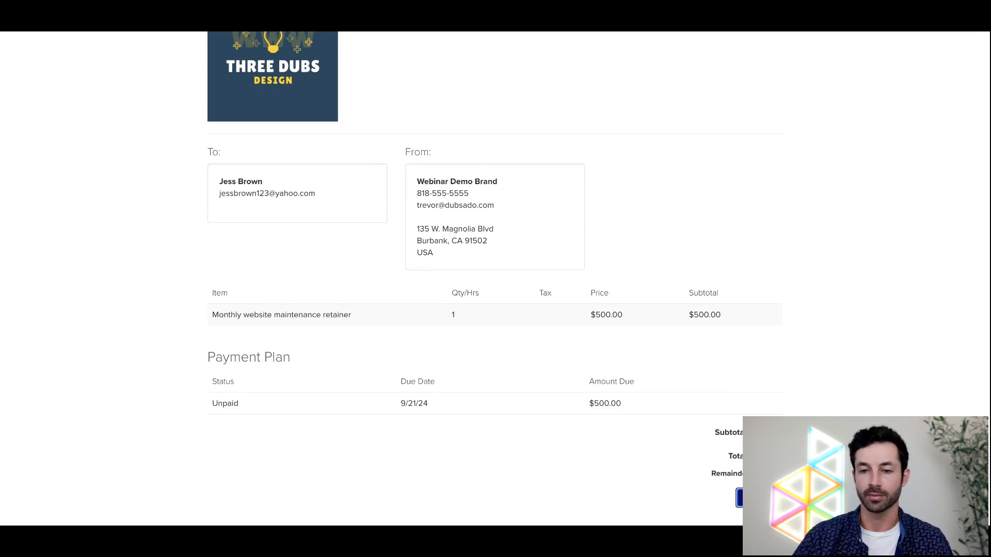
Open the client's payment form, tick the autopay enrollment agreement, examine its charge terms and start date, and close the form without paying.
click(757, 497)
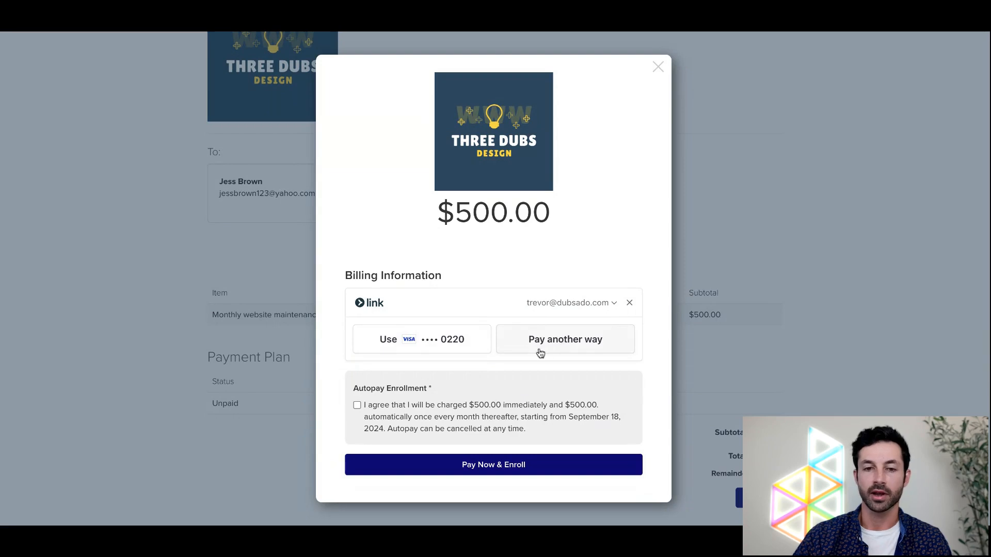
drag(349, 386, 405, 390)
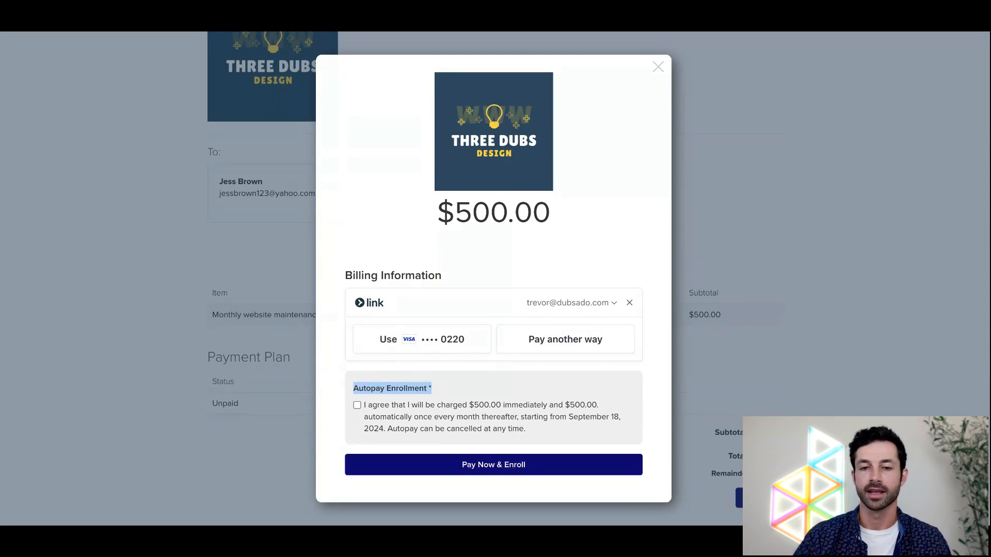
click(356, 405)
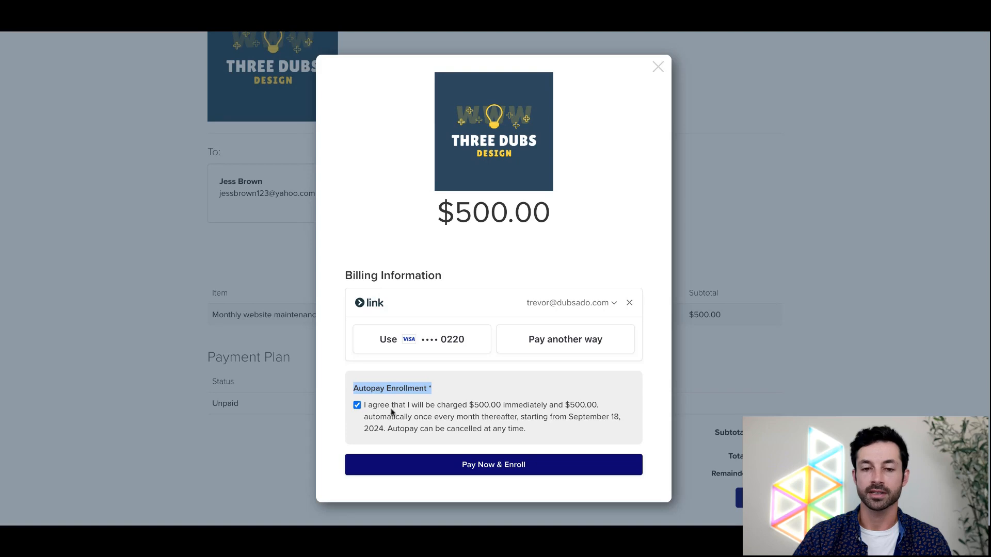
click(441, 386)
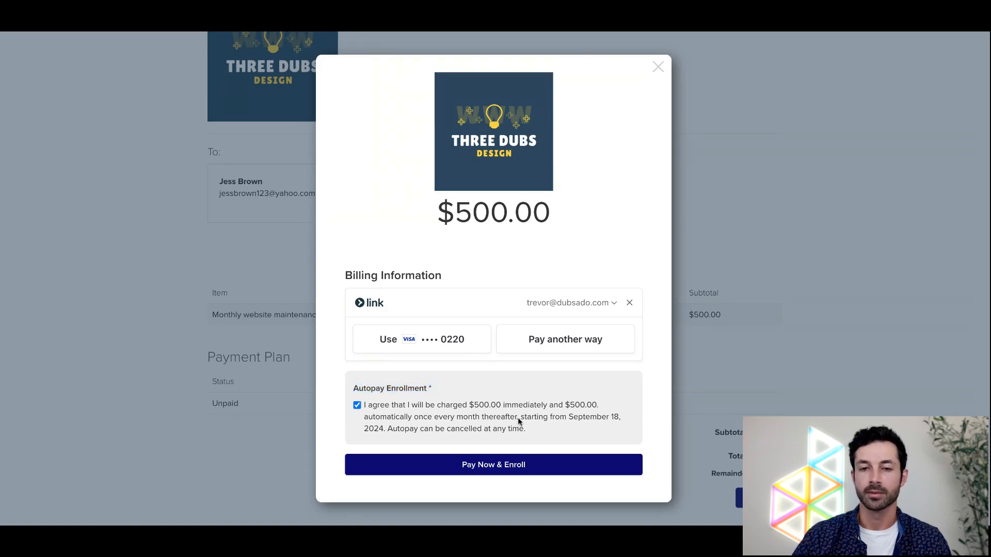
drag(521, 418, 554, 419)
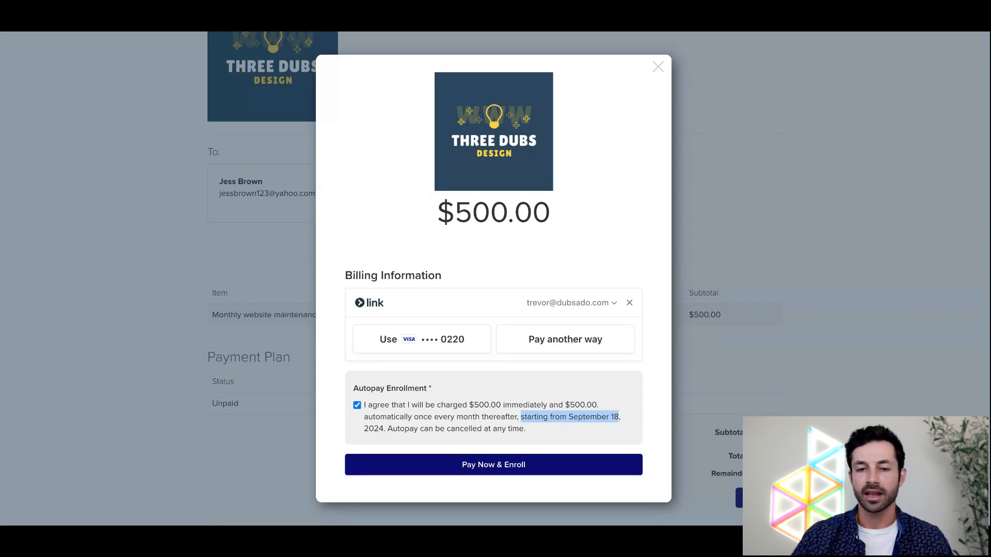
click(618, 419)
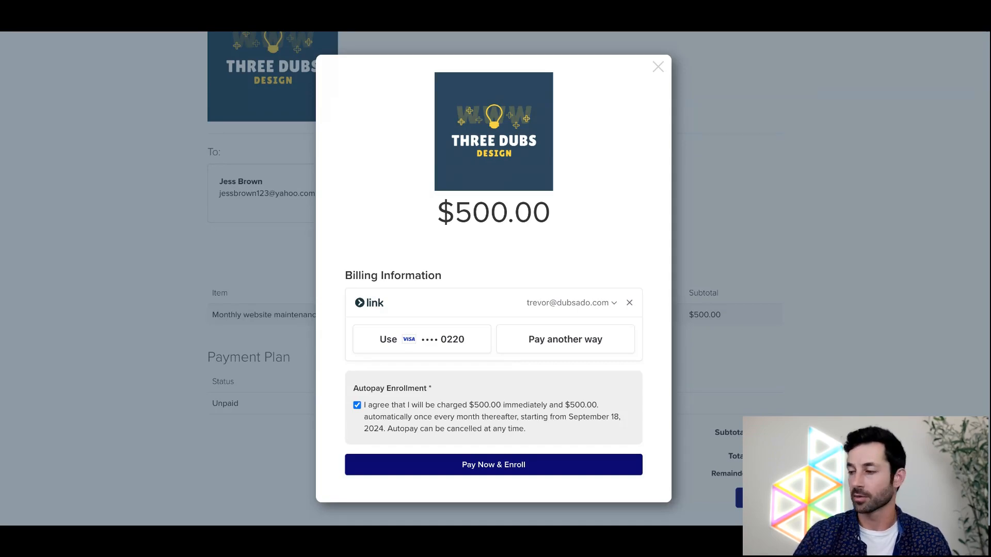
click(658, 67)
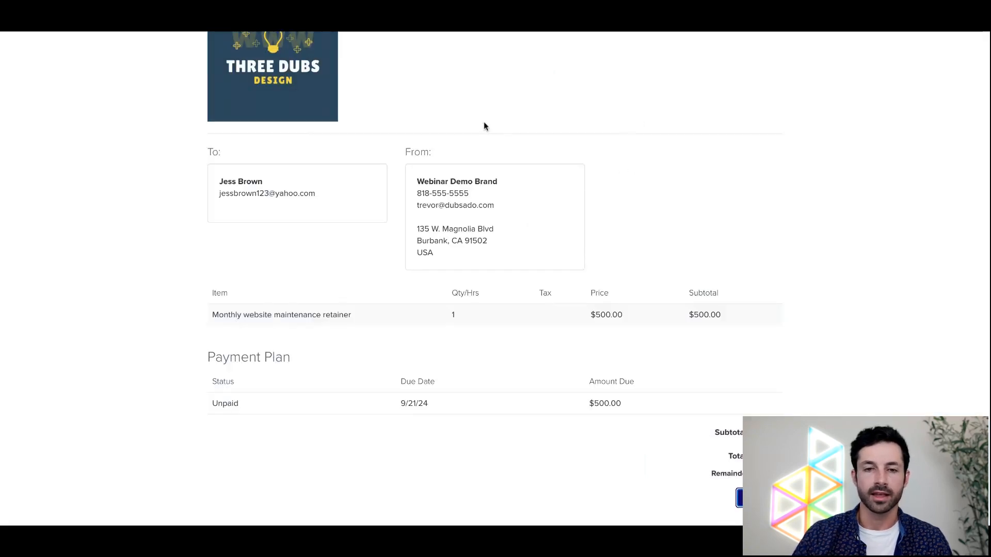
scroll(484, 121, up, 2)
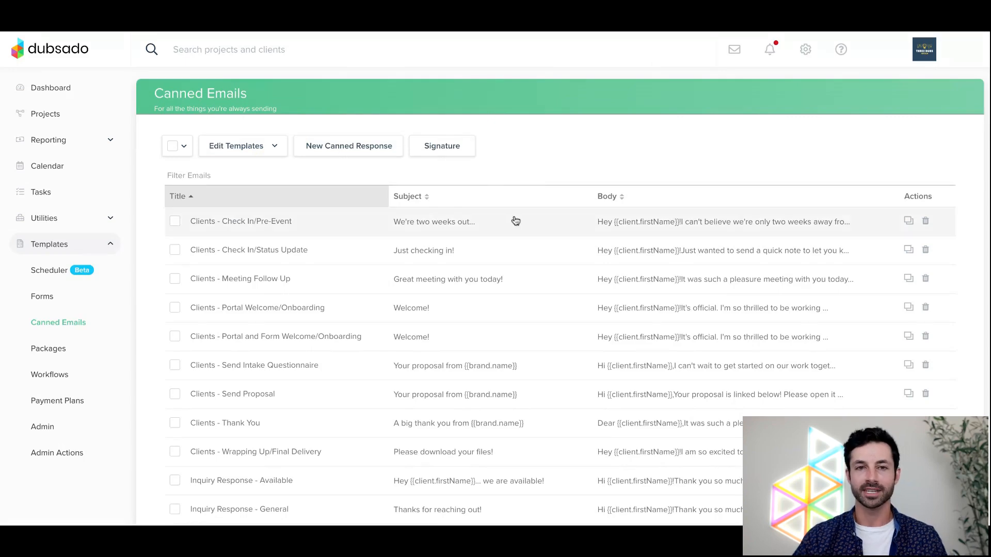
scroll(513, 222, down, 3)
scroll(515, 221, up, 3)
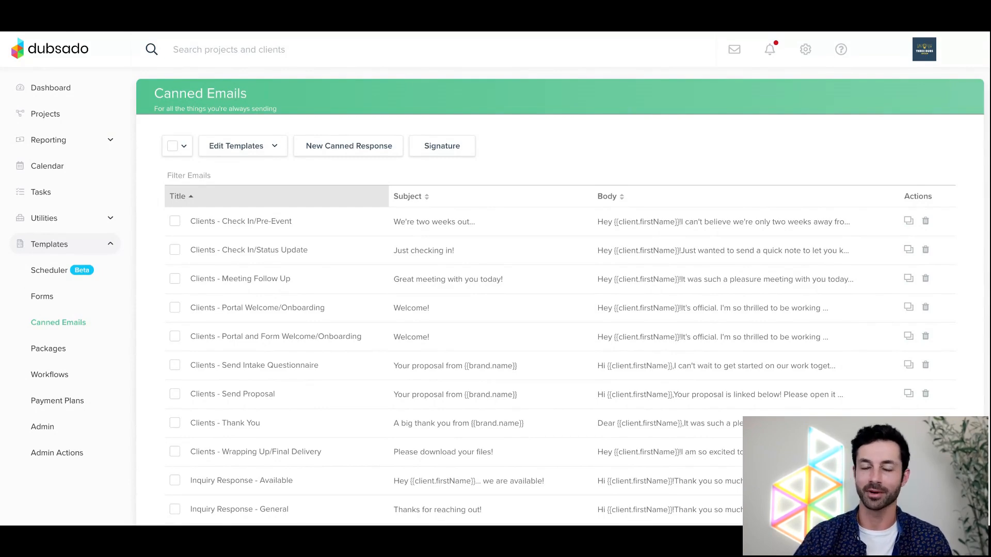
scroll(563, 297, down, 5)
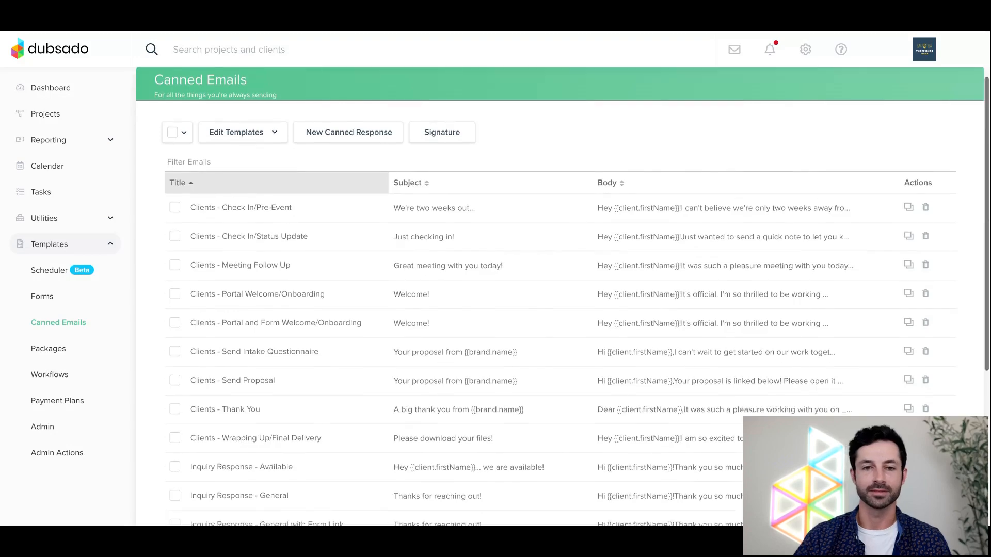
scroll(563, 297, up, 5)
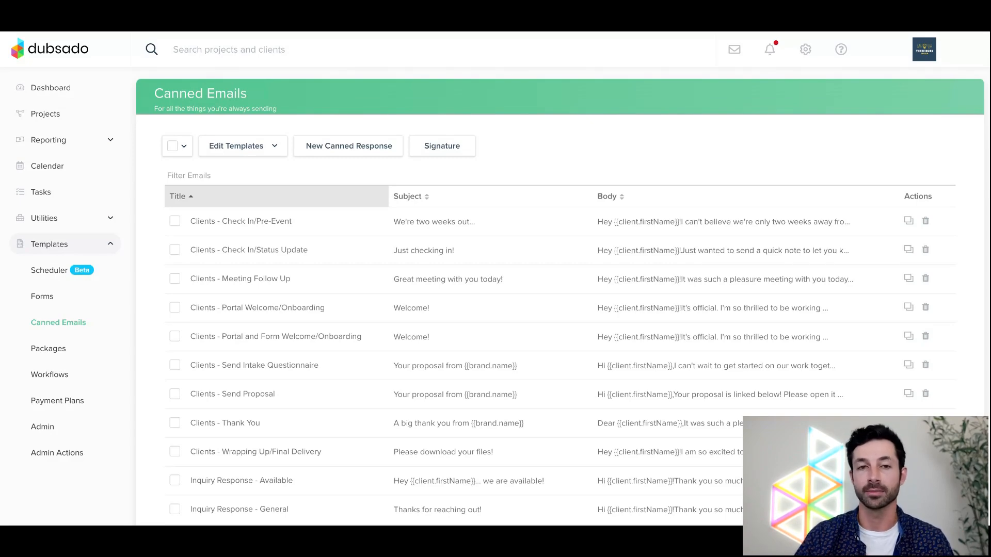
Open the default Send Invoice email template from the canned emails for editing.
click(86, 246)
click(57, 246)
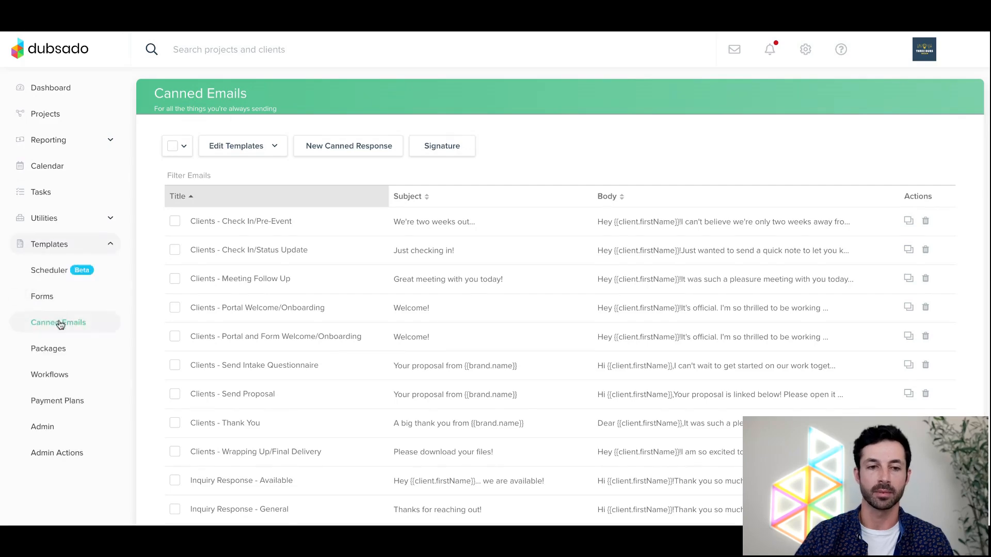
click(246, 153)
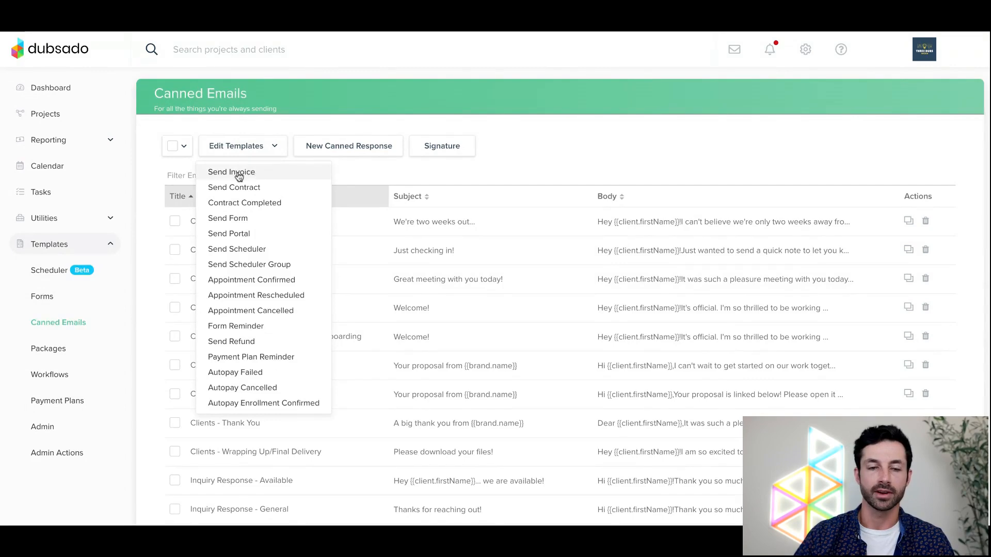
click(233, 171)
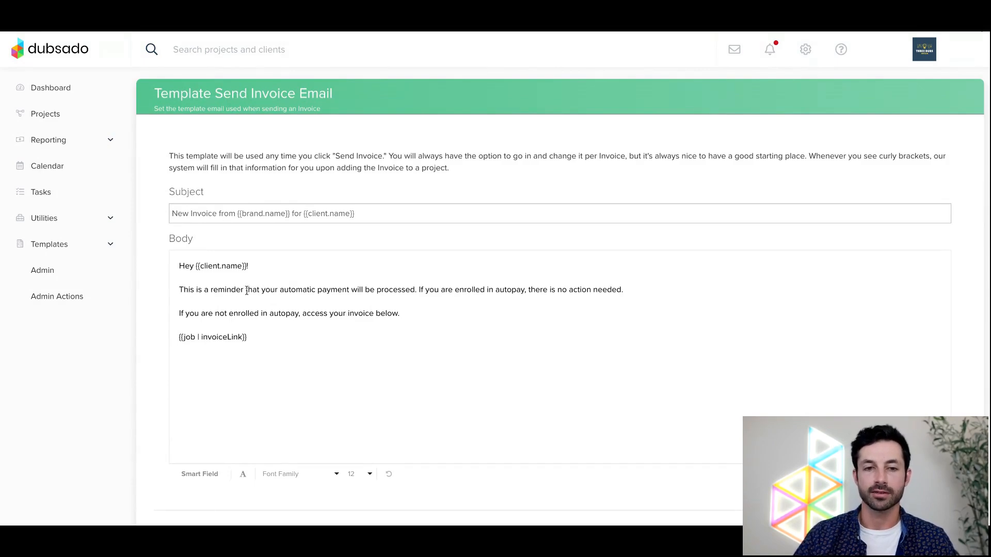
Delete the sentence "This is a reminder that your automatic payment will be processed." from the invoice email's body.
drag(279, 290, 416, 286)
key(BackSpace)
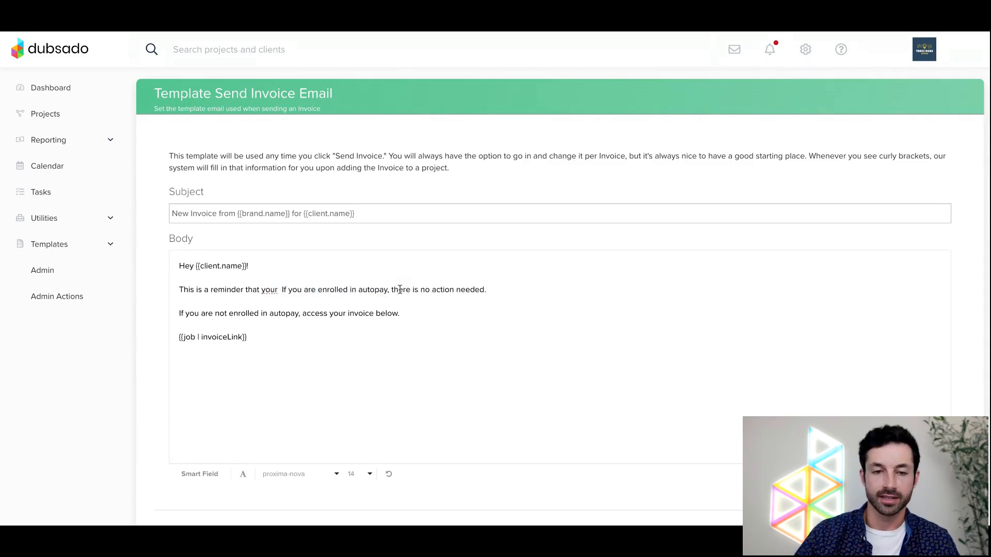
drag(281, 289, 166, 291)
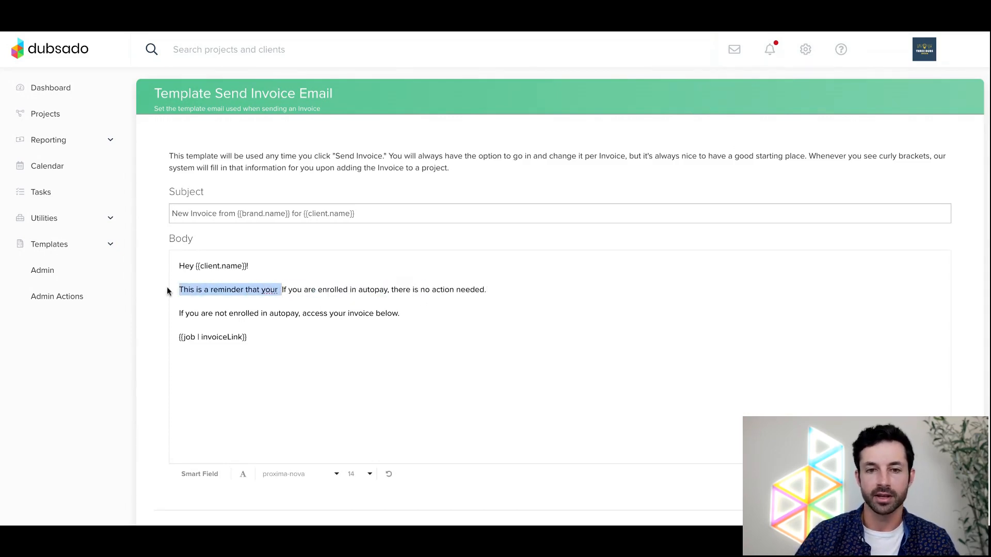
key(BackSpace)
click(406, 290)
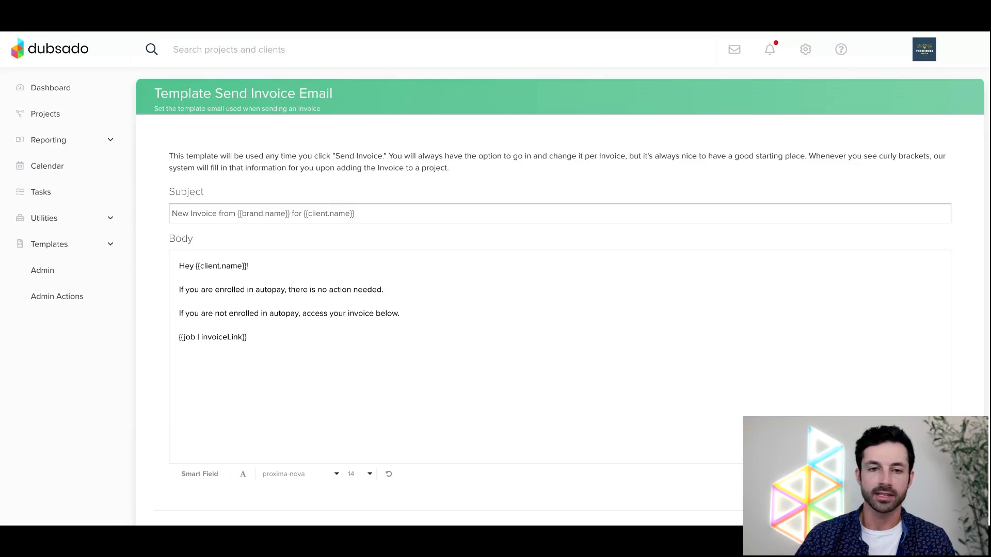
Return to the canned emails and open the Autopay Enrollment Confirmed email template to review its text.
click(21, 247)
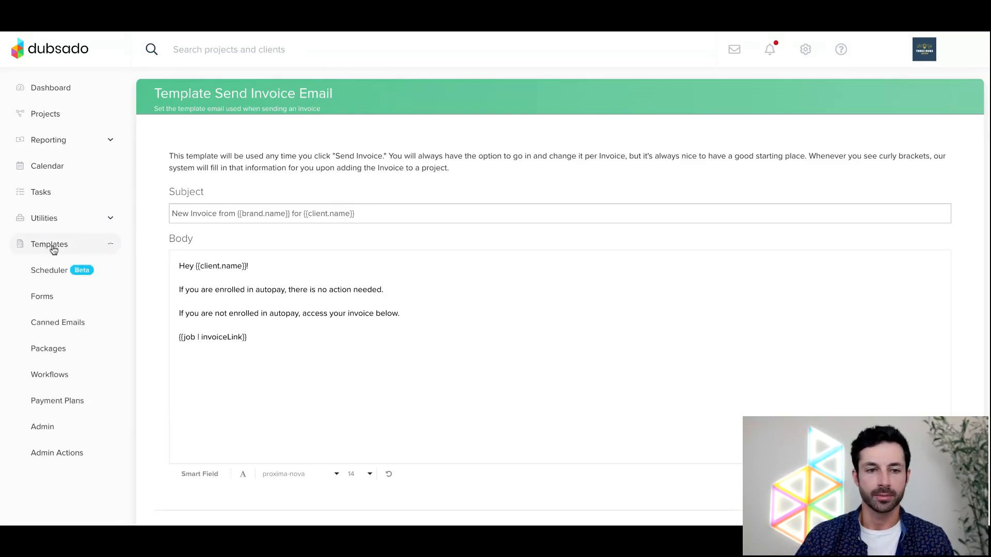
click(59, 323)
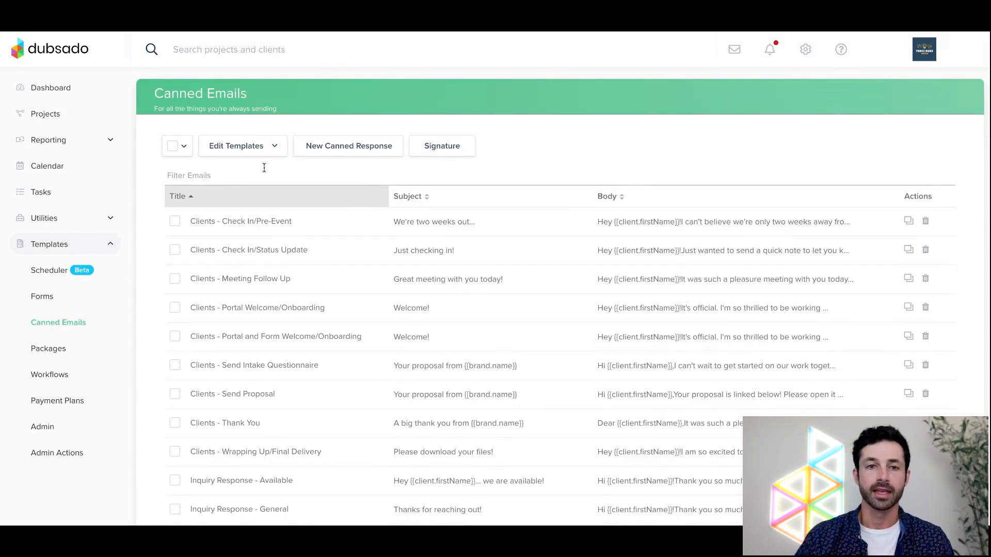
click(238, 149)
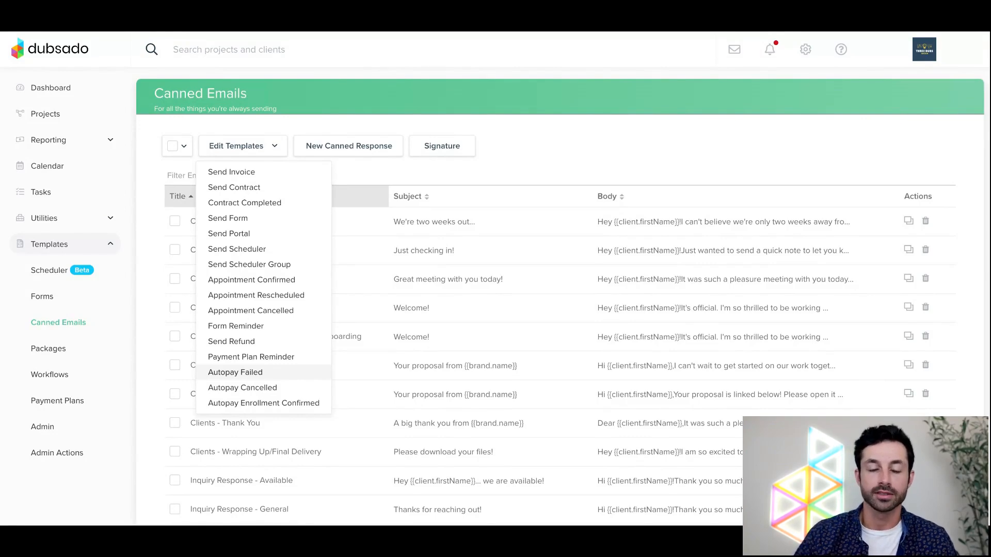
click(257, 404)
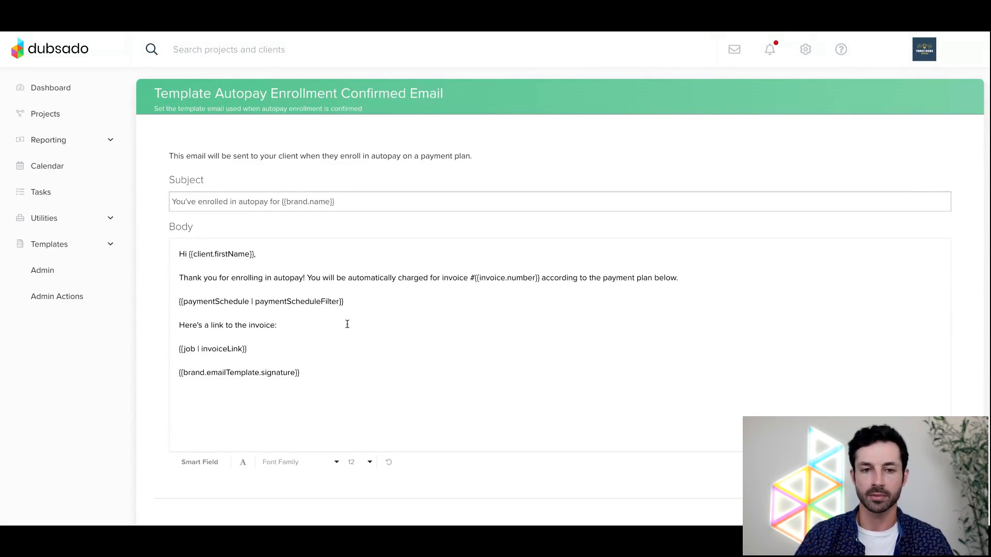
Return to the canned emails and open the Autopay Cancelled email template to review its text.
click(60, 250)
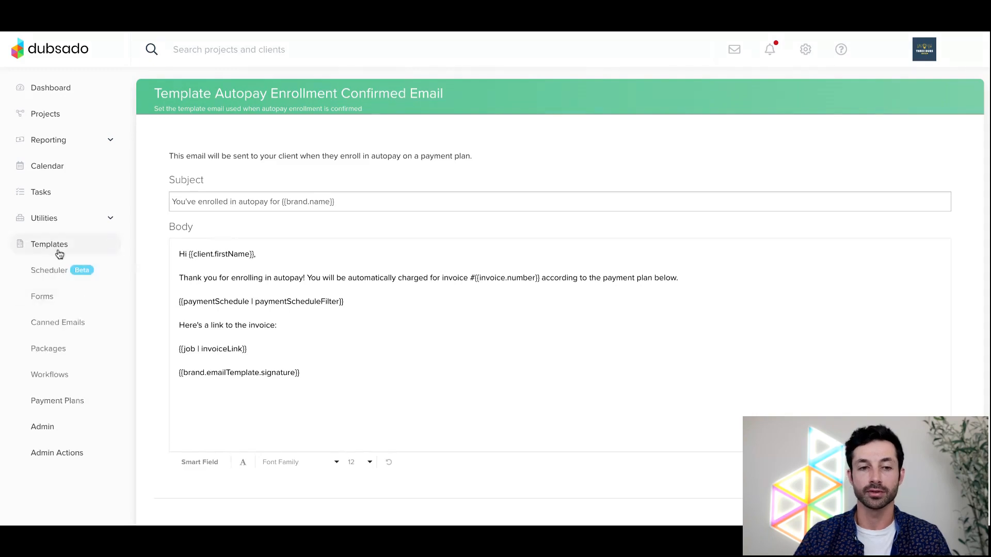
click(57, 325)
click(248, 147)
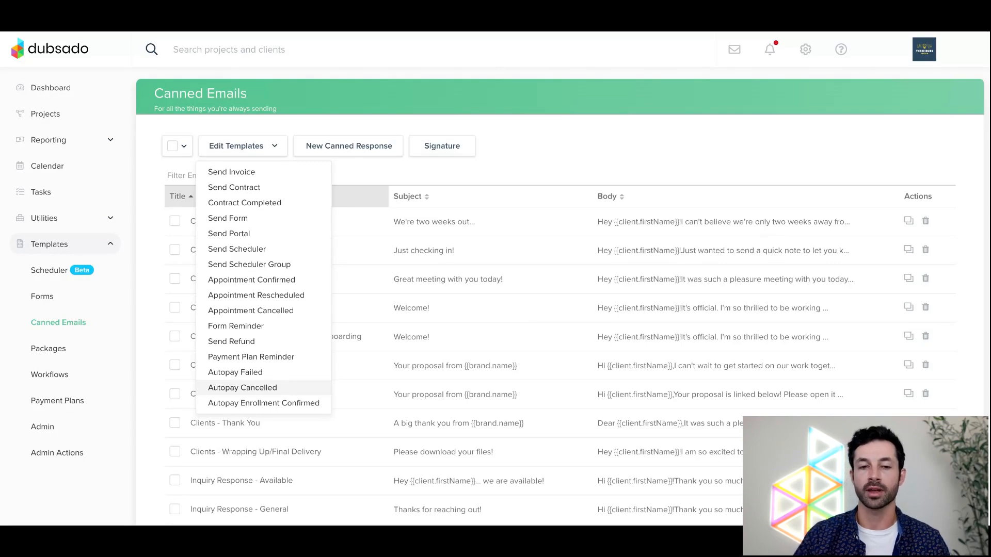
click(243, 387)
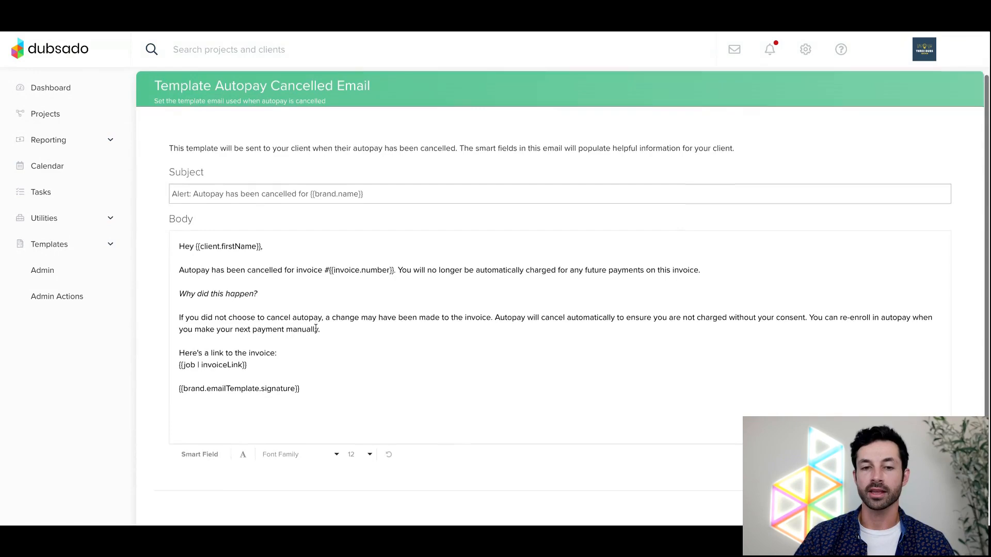
Return to the canned emails and open the Autopay Failed email template to review its text.
scroll(315, 328, down, 1)
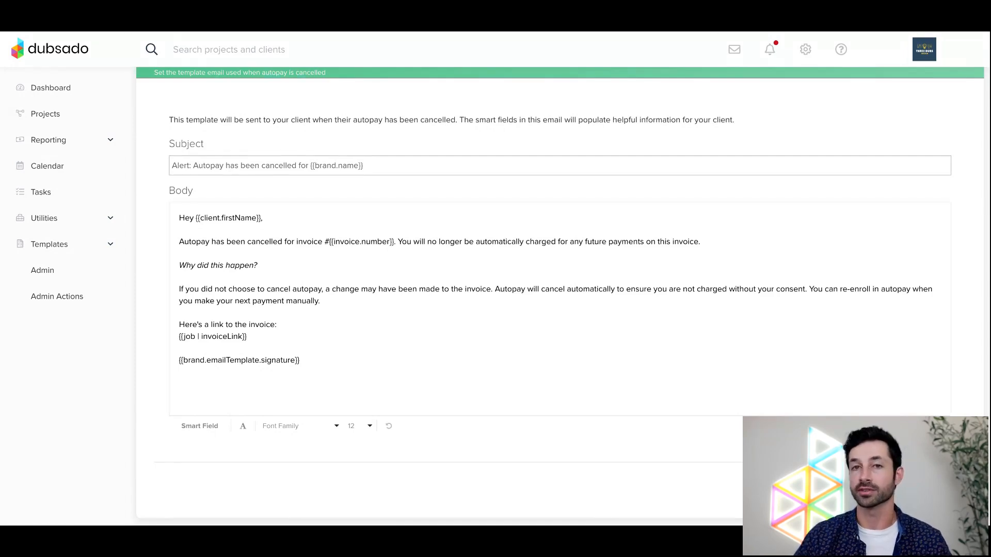
scroll(562, 295, up, 1)
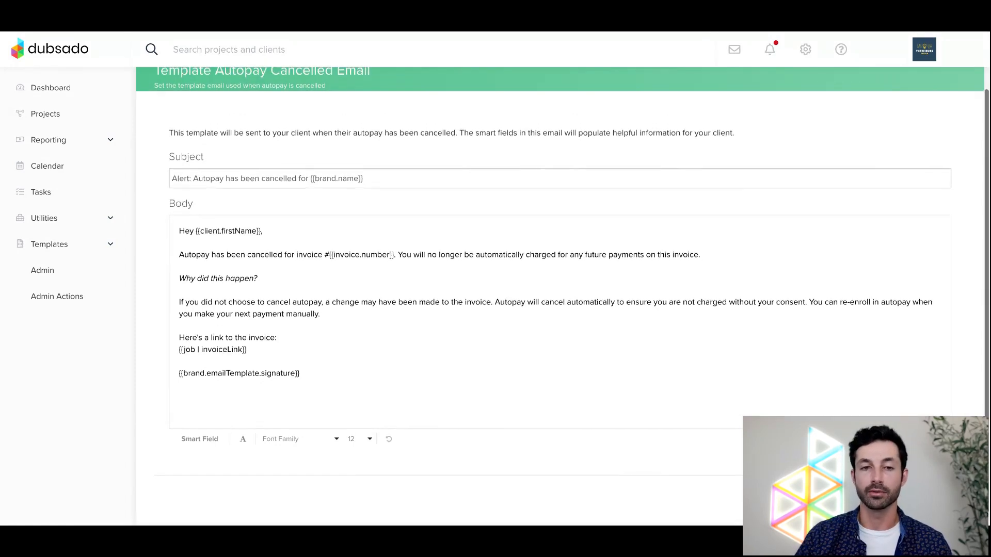
scroll(563, 281, up, 1)
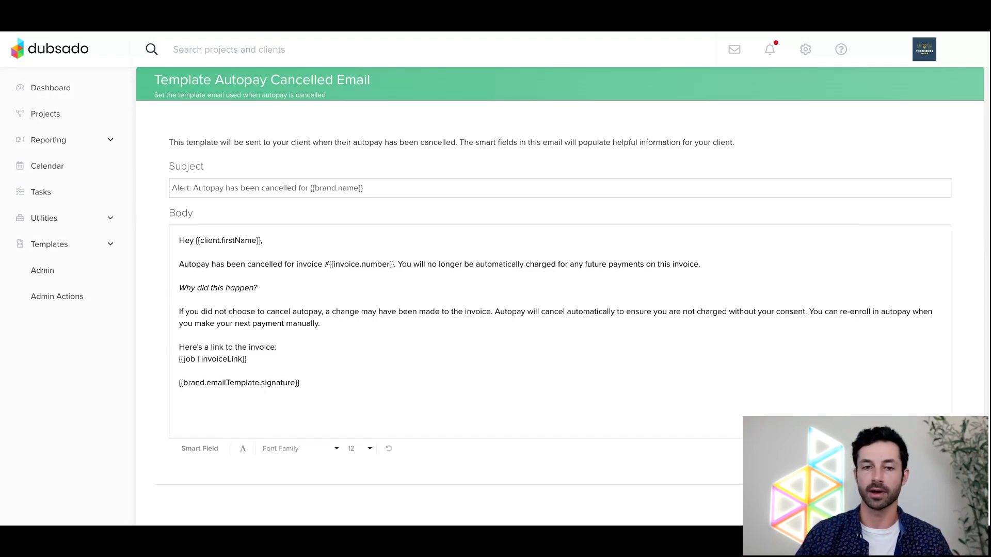
click(49, 247)
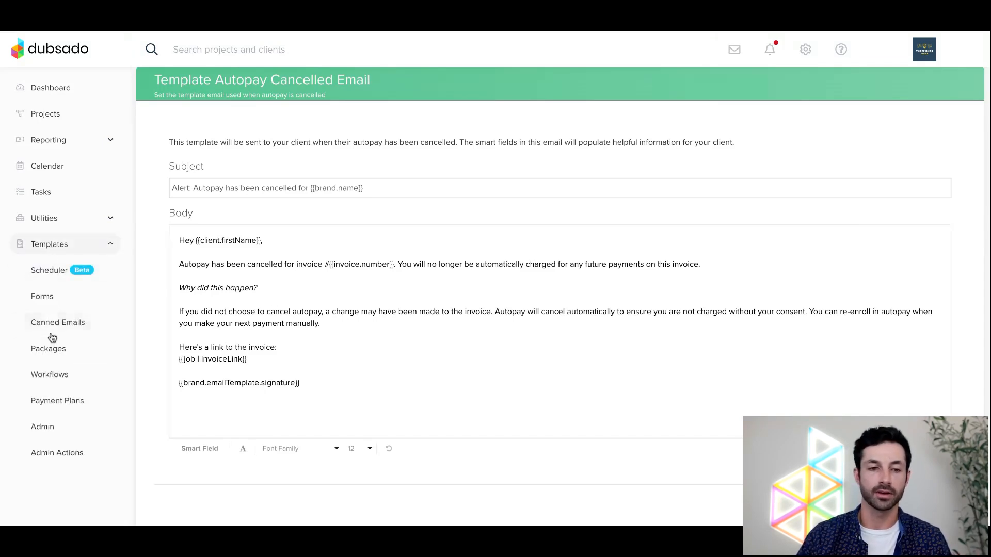
click(60, 400)
click(54, 245)
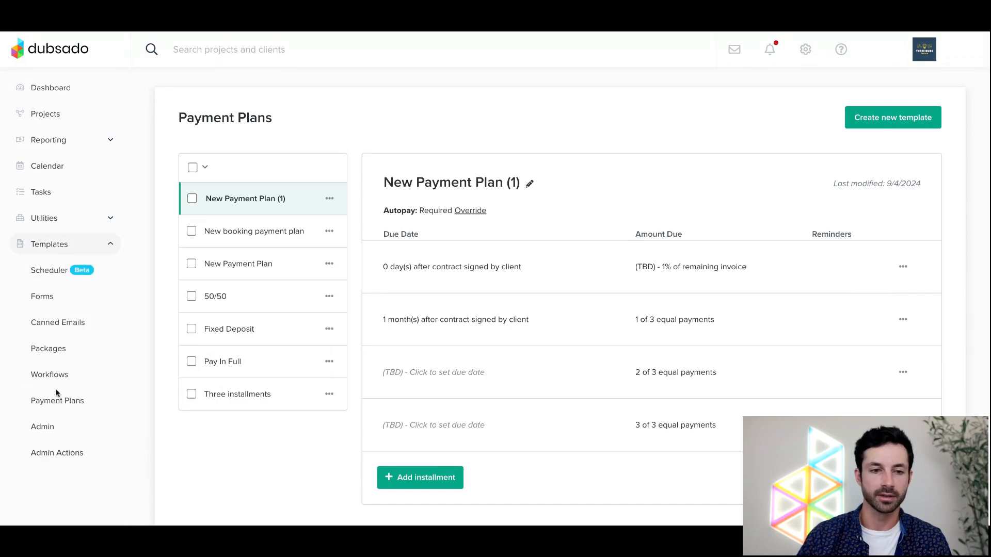
click(58, 323)
click(249, 147)
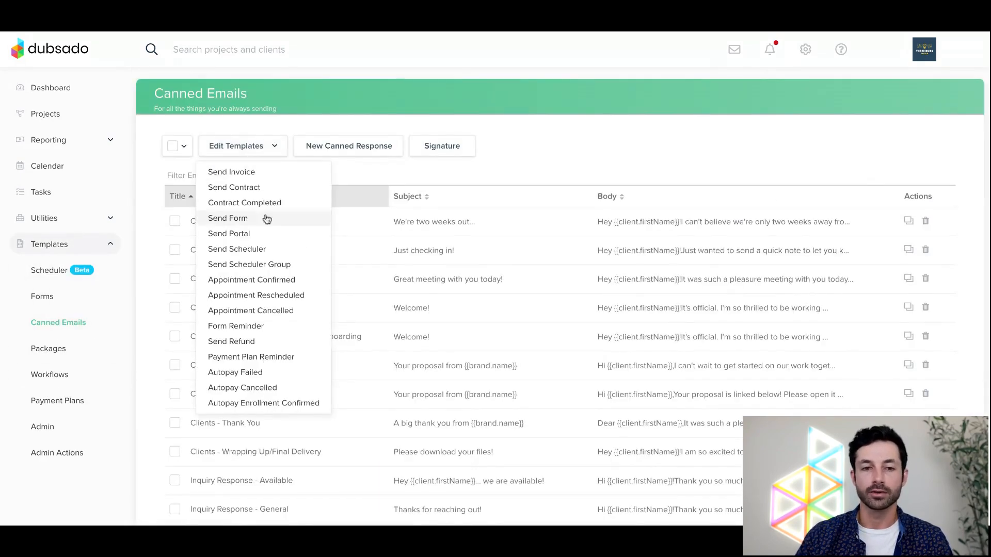
click(250, 373)
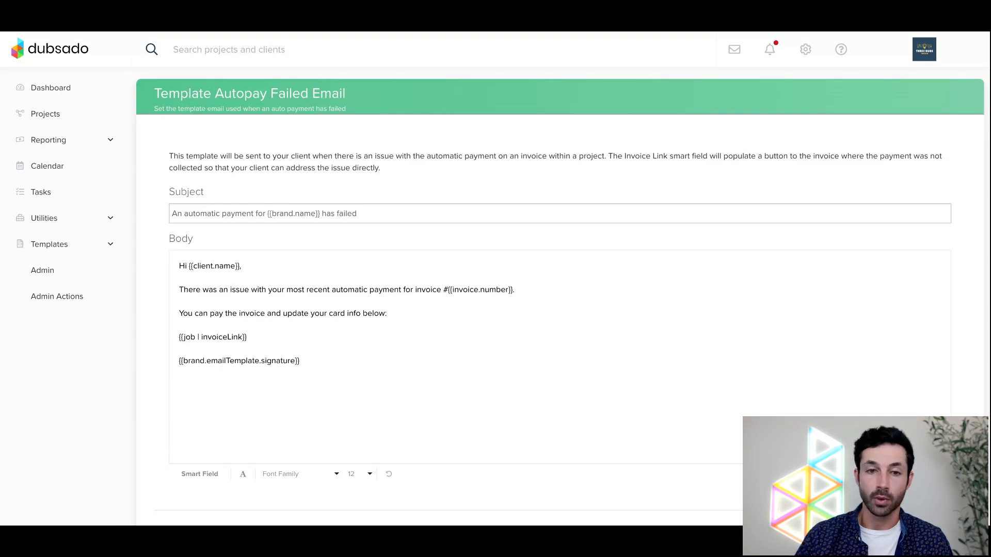
Open the Website Build project's recurring invoices and add a new recurring invoice.
click(54, 115)
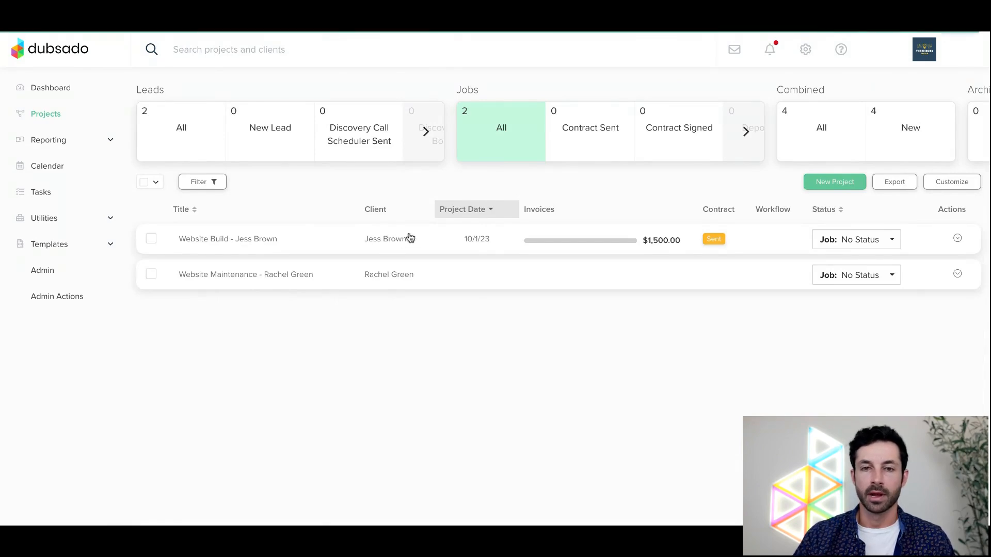
click(410, 237)
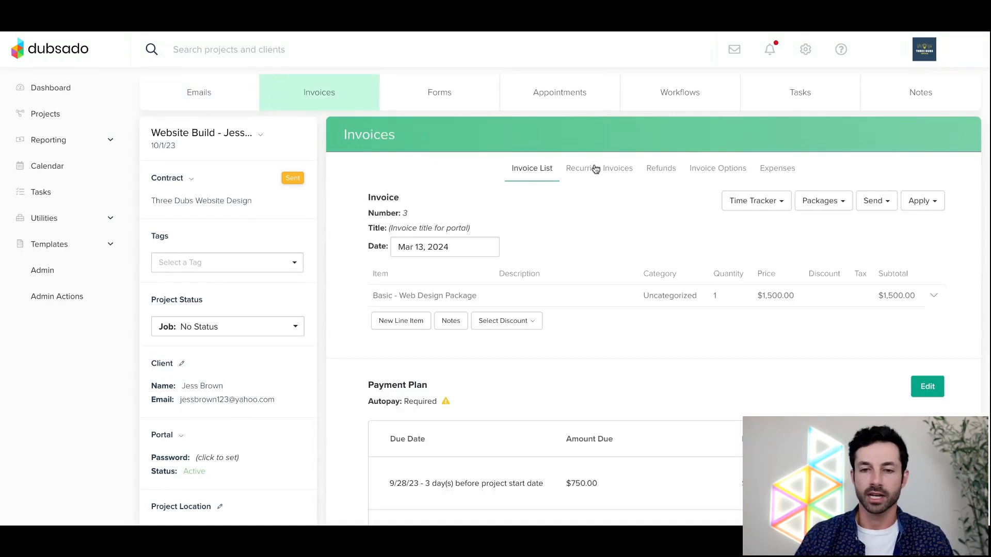
click(595, 169)
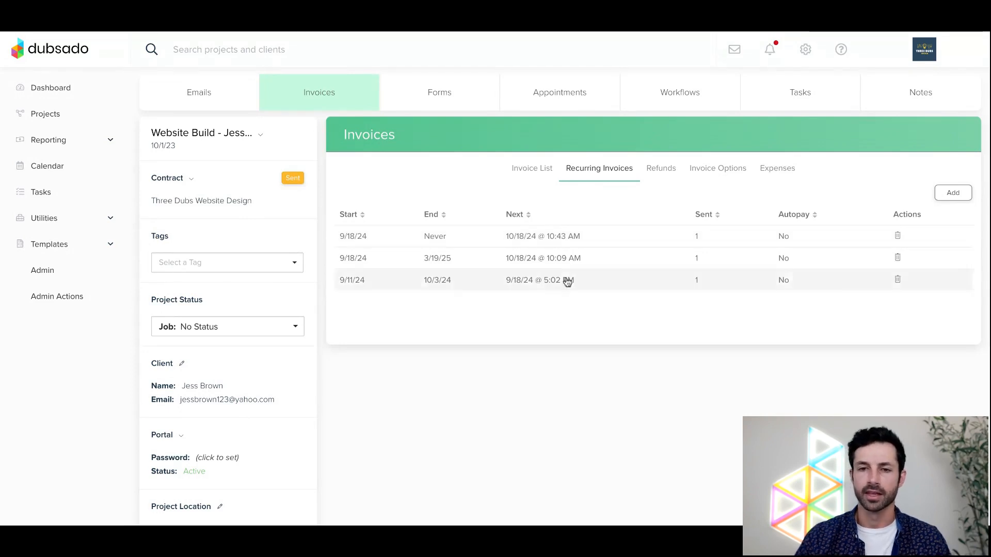
click(714, 237)
scroll(638, 248, down, 1)
scroll(638, 248, down, 2)
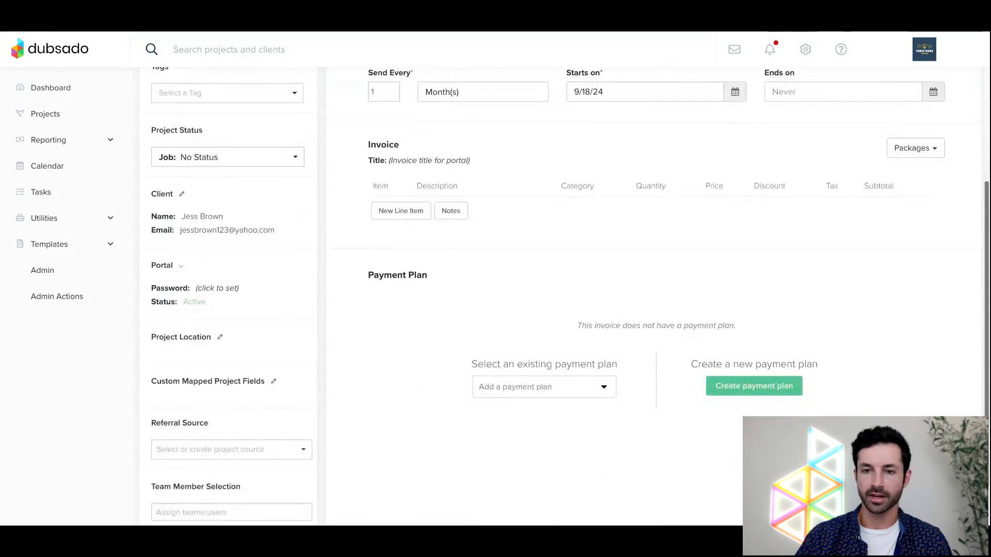
Create a payment plan for the recurring invoice with one installment due 0 days after the payment plan is applied to the invoice.
click(758, 386)
scroll(671, 345, down, 1)
click(459, 333)
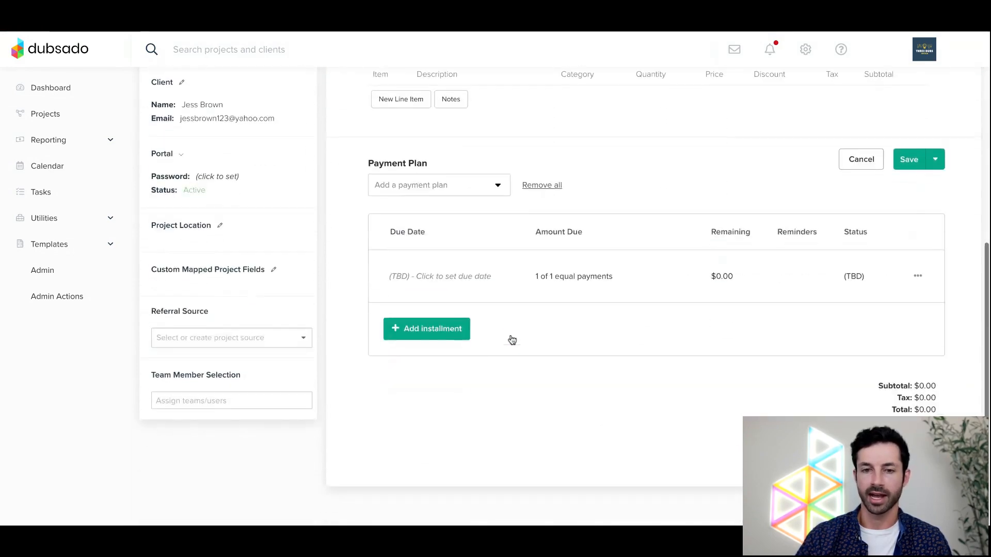
click(451, 287)
click(396, 341)
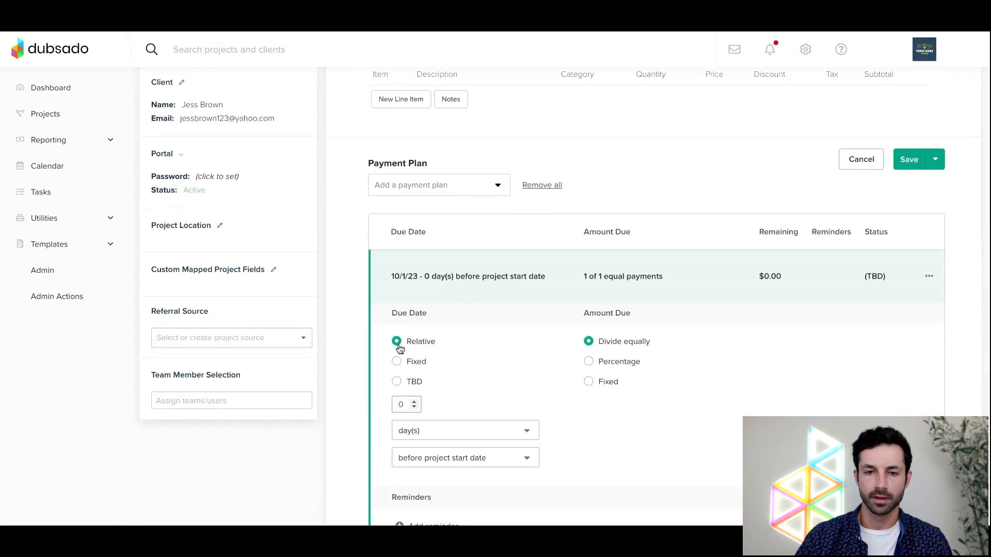
click(465, 458)
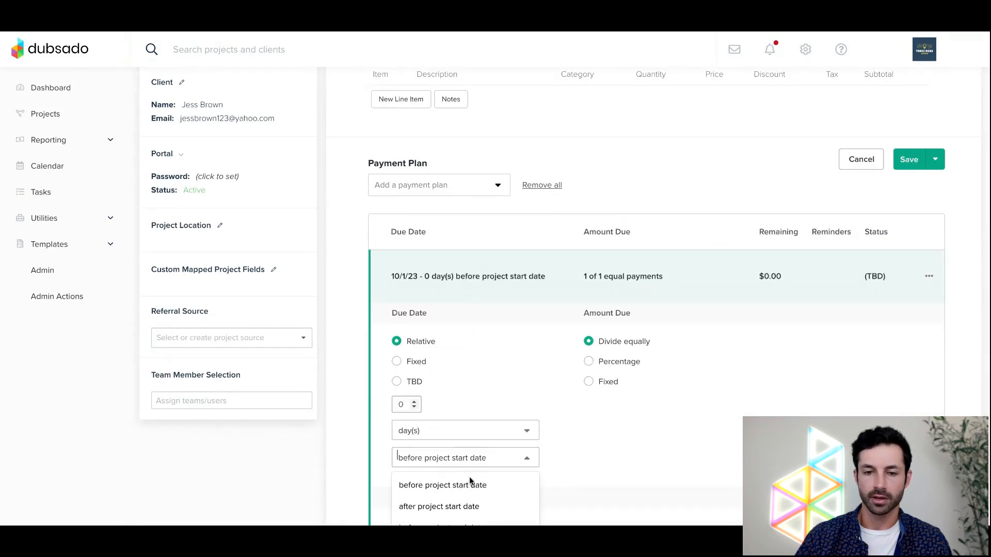
scroll(469, 475, down, 1)
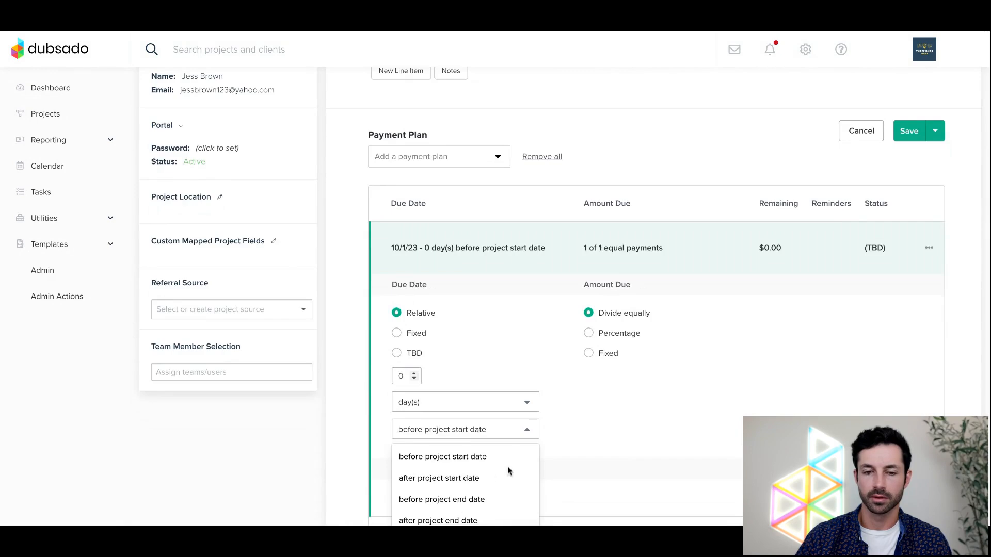
scroll(509, 468, down, 5)
click(447, 360)
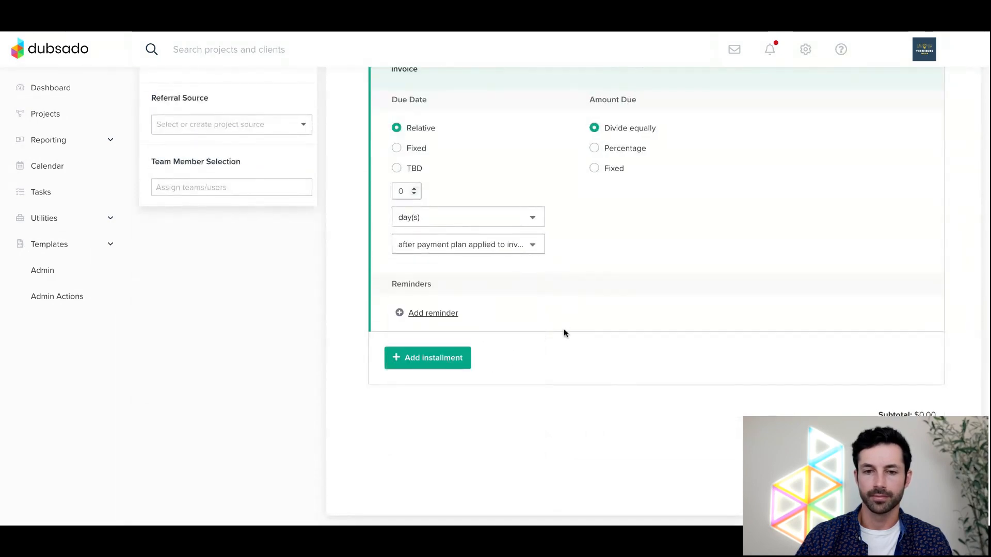
Open a new reminder for the installment to review the available reminder emails, and close it without applying.
scroll(562, 330, up, 4)
click(428, 473)
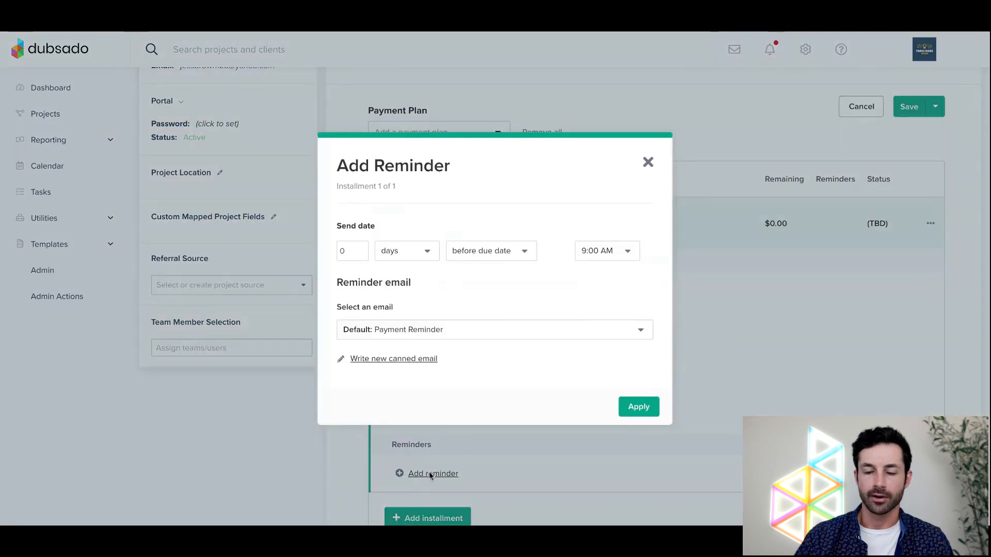
drag(338, 308, 399, 312)
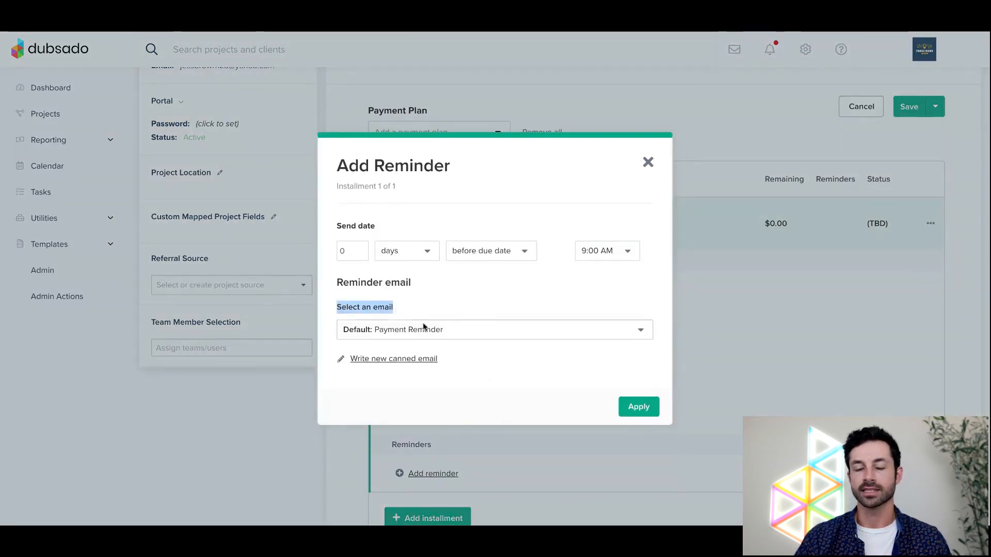
click(403, 332)
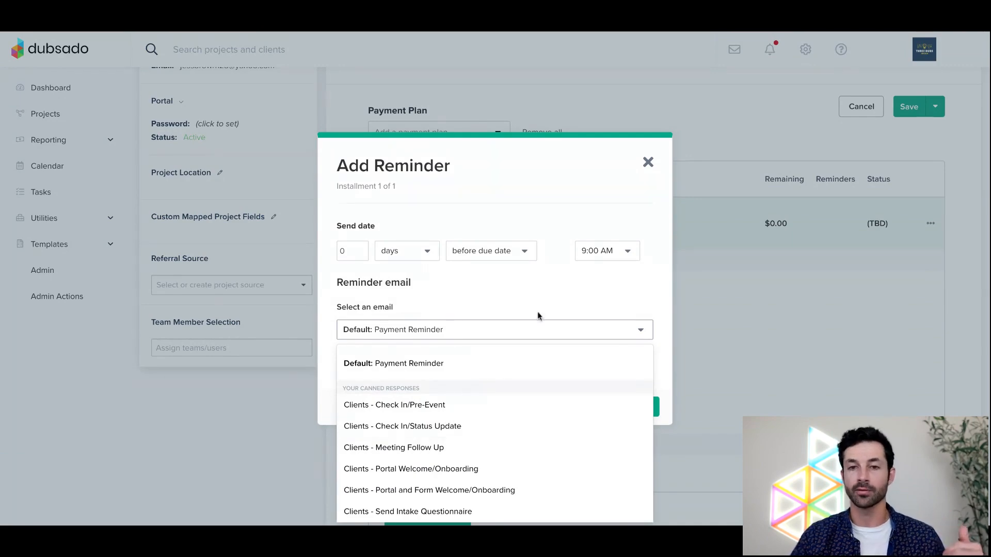
click(646, 164)
Check the autopay requirement in the invoice's recurrence settings and review the installment's due date options.
scroll(625, 223, up, 7)
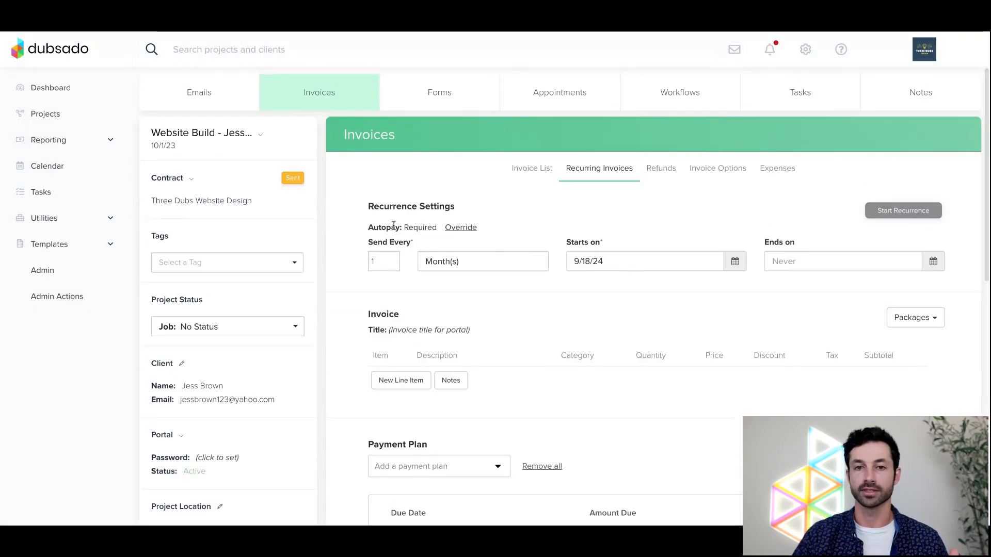
drag(368, 227, 427, 227)
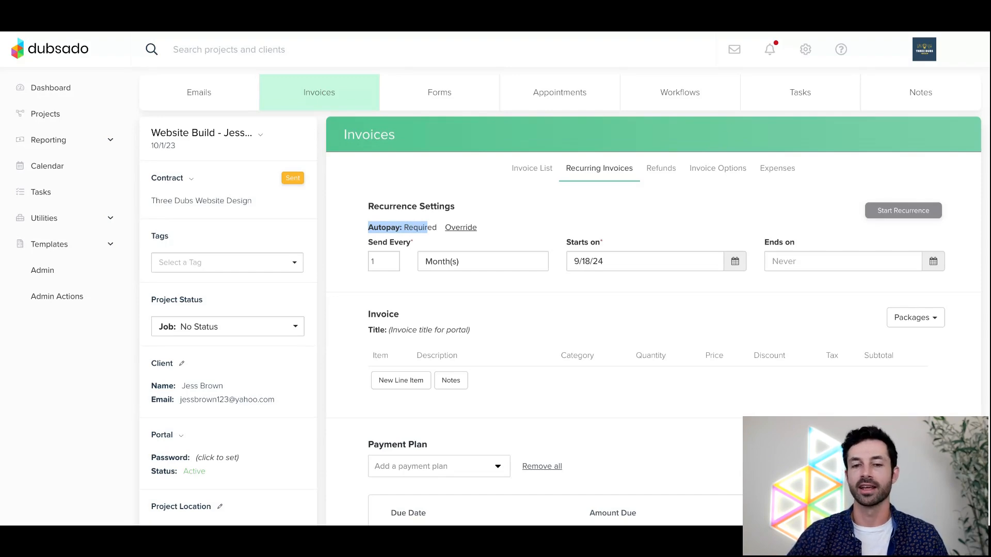
click(493, 361)
scroll(493, 361, down, 8)
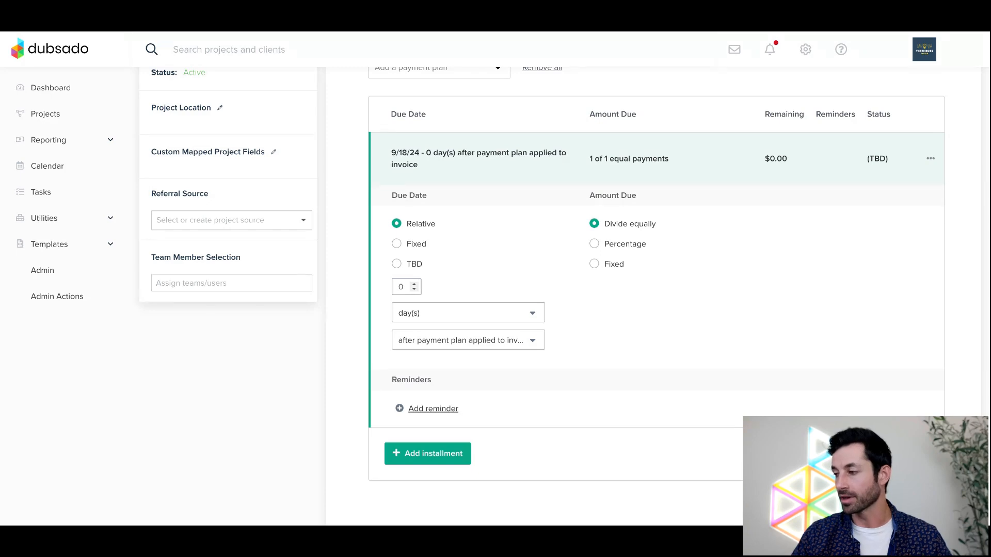
Return to the canned emails and open the Send Invoice email template to review its text.
click(47, 244)
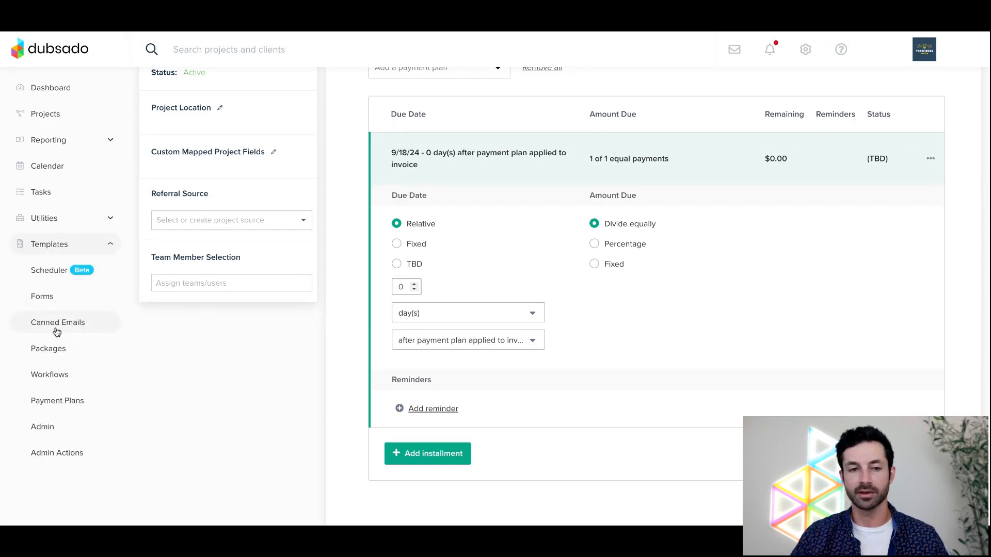
click(57, 324)
click(496, 344)
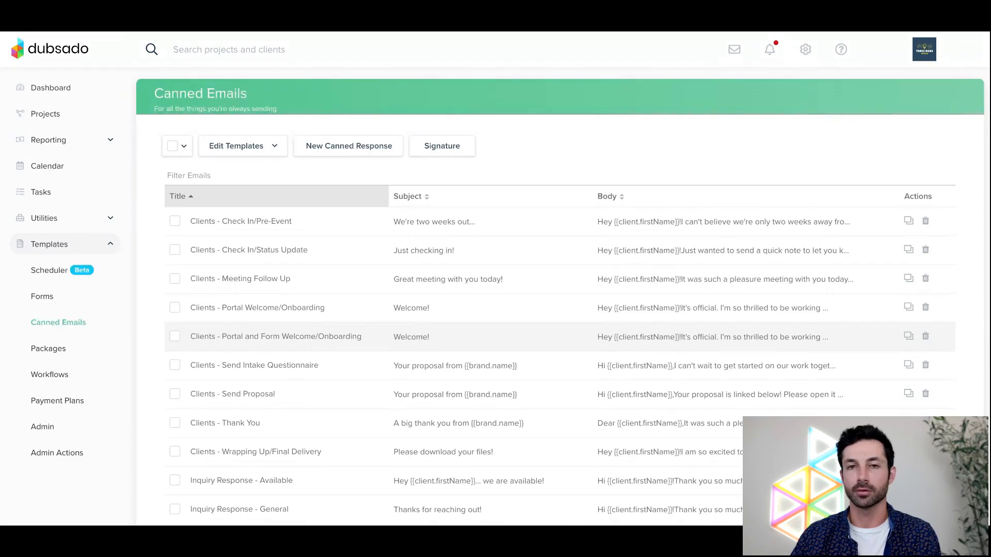
click(259, 150)
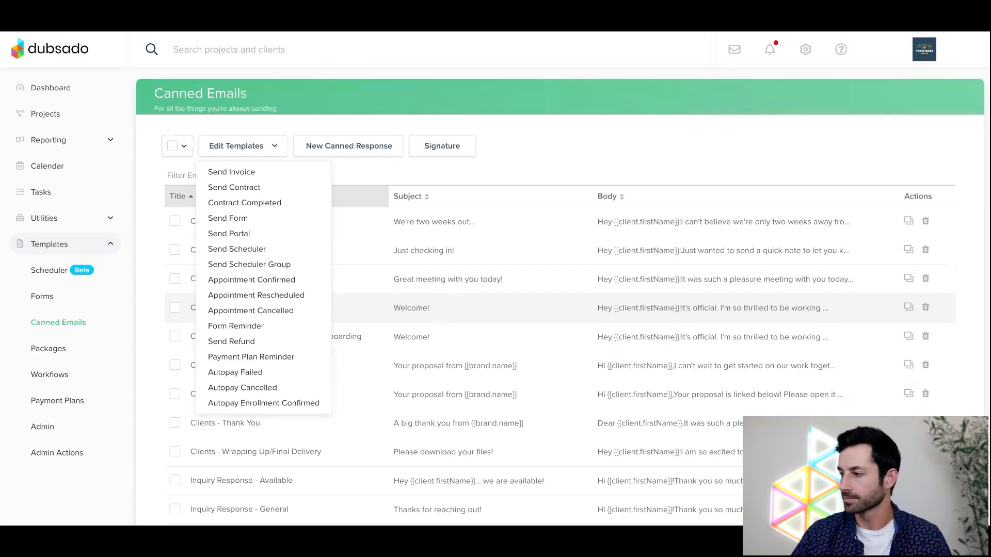
click(526, 151)
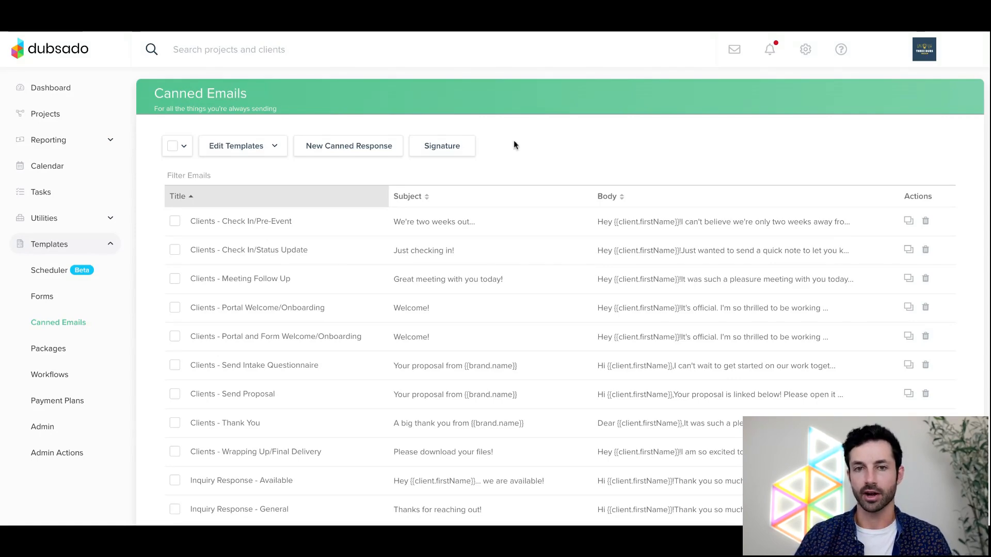
click(247, 149)
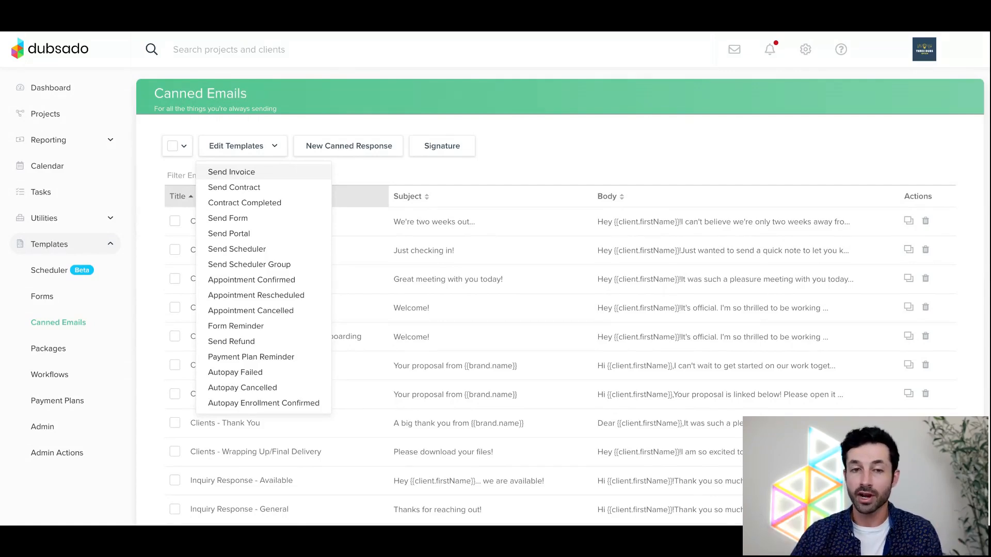
click(231, 172)
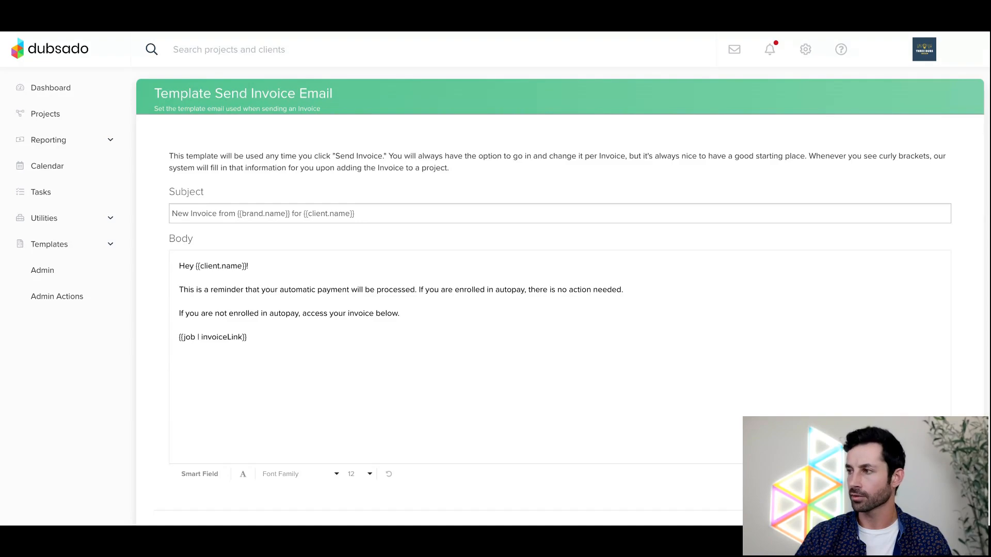
Open the Website Build project and review the "New Invoice" emails sent on 9/11/24 and 9/18/24.
click(53, 122)
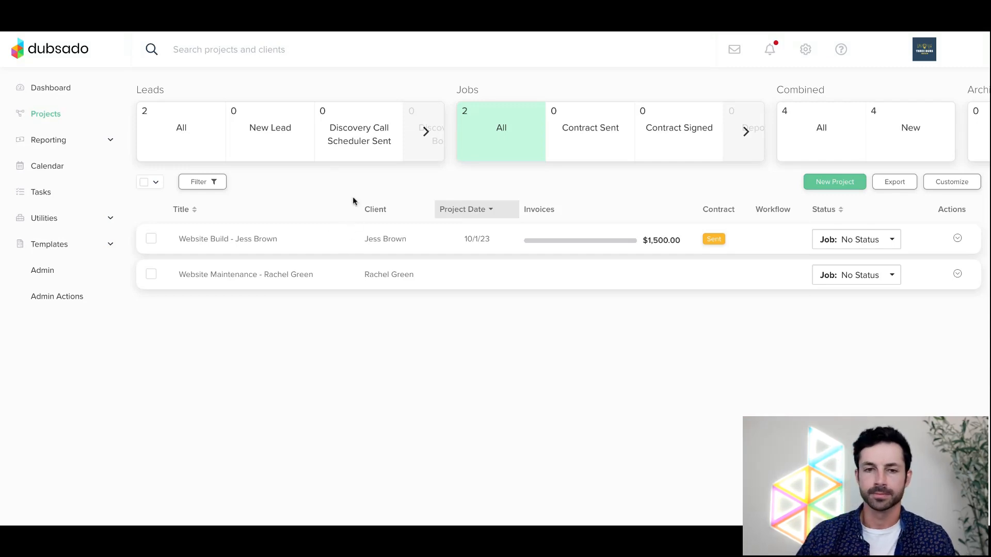
click(392, 243)
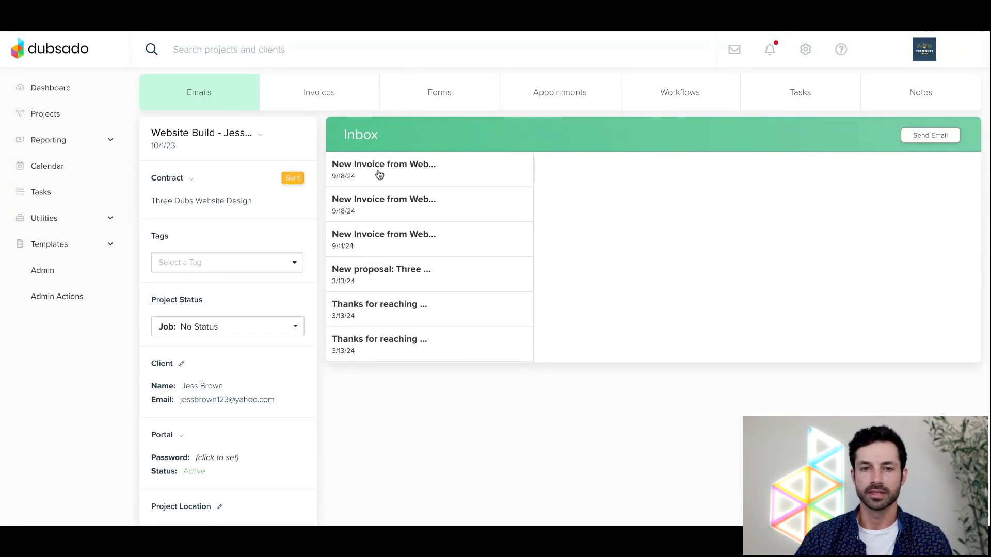
click(380, 174)
click(392, 240)
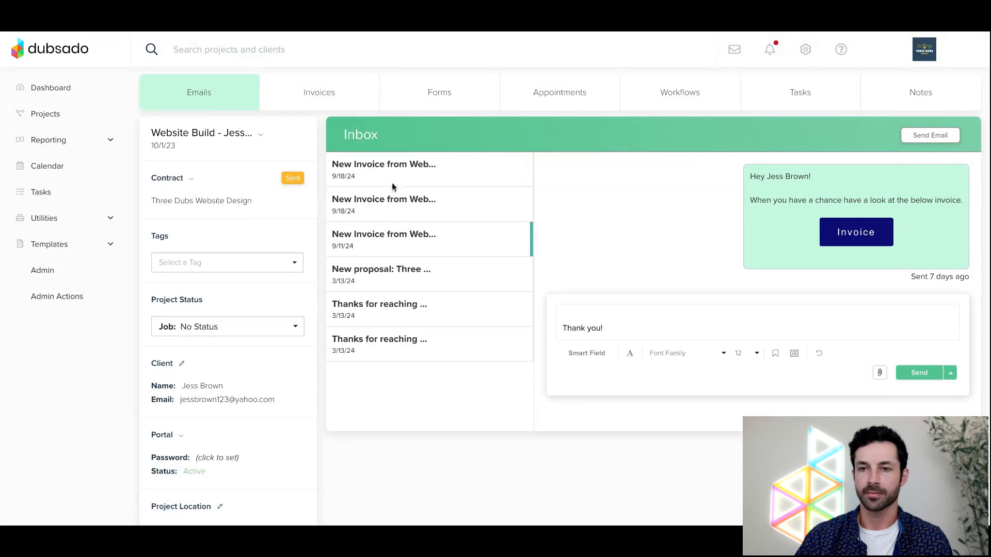
click(395, 190)
click(389, 170)
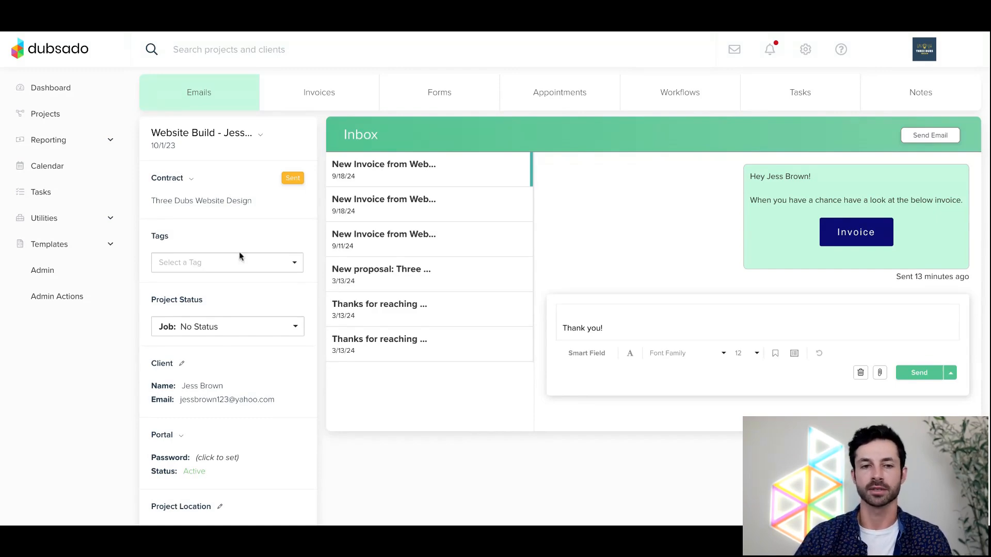
Open the project's invoices and view its list of recurring invoices.
click(71, 243)
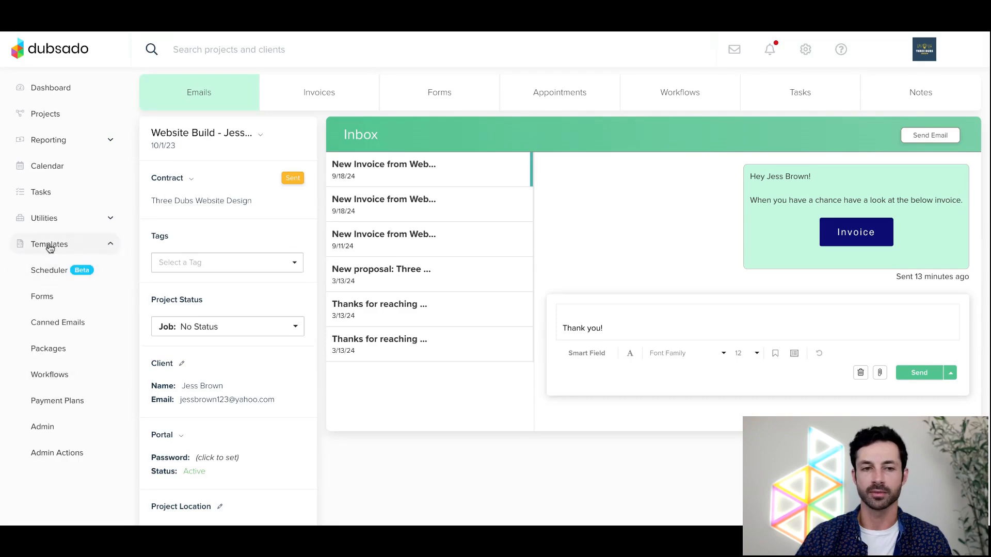
click(49, 246)
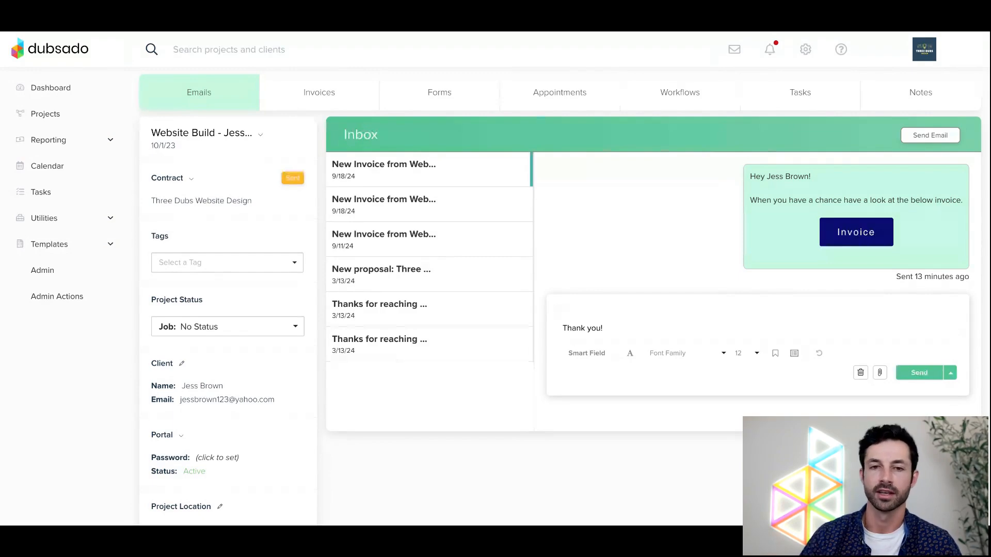
click(356, 103)
scroll(549, 129, down, 1)
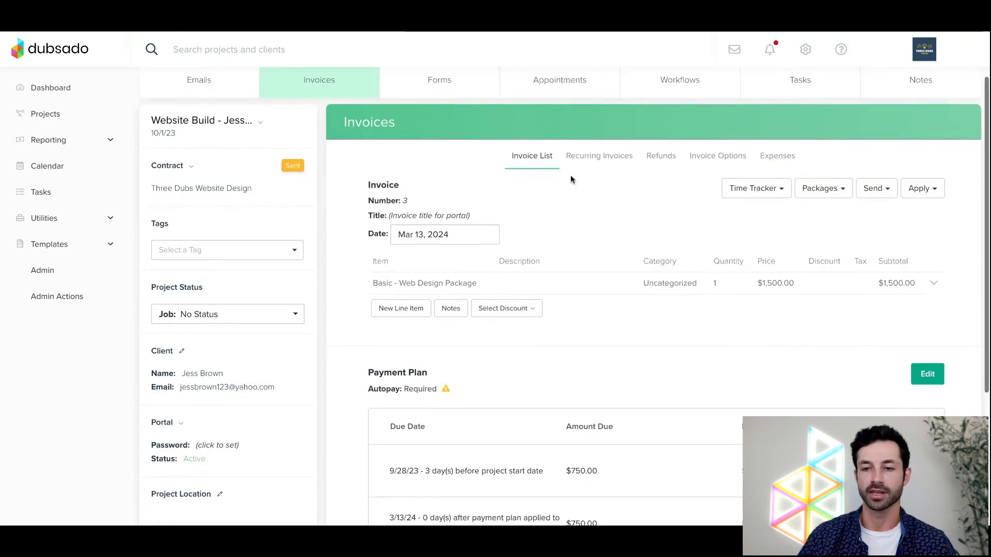
click(582, 160)
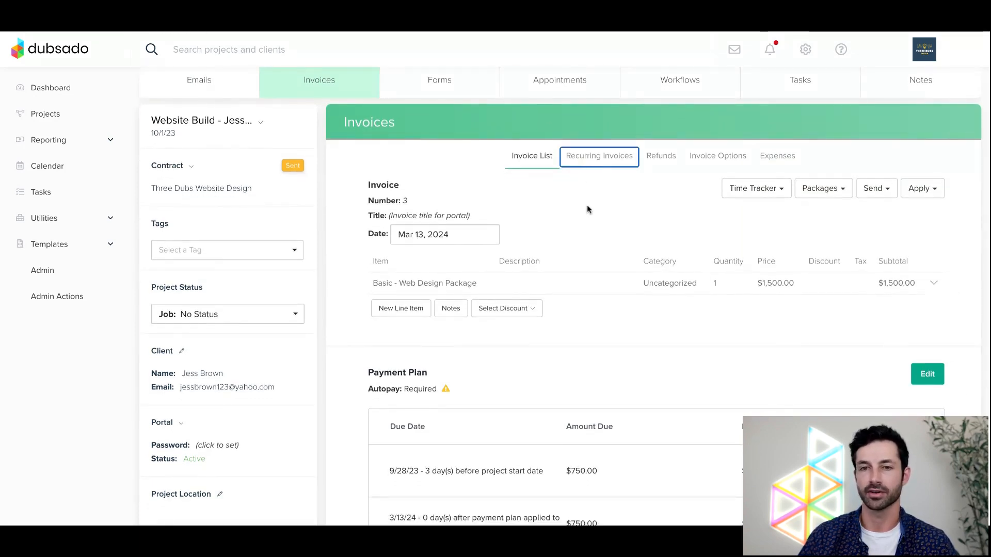
scroll(587, 208, up, 1)
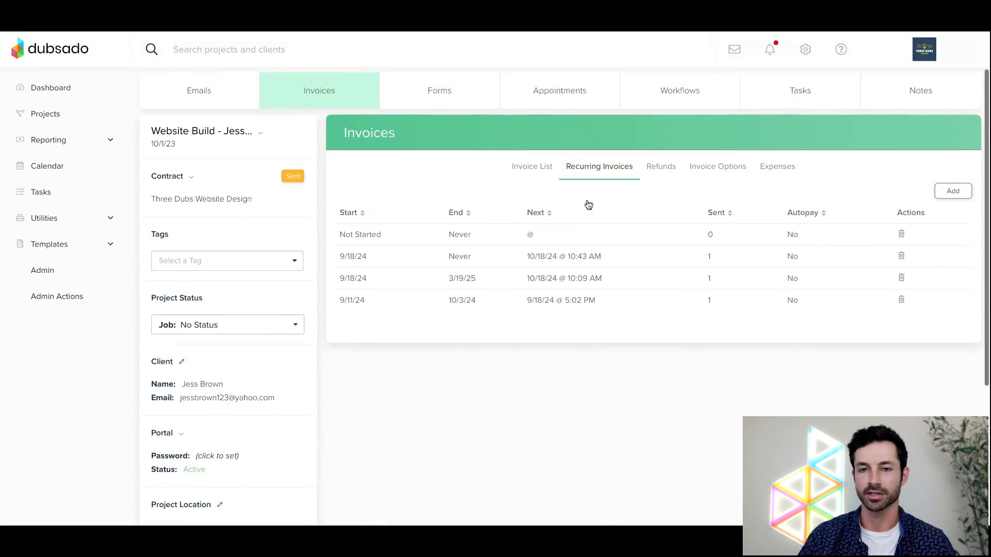